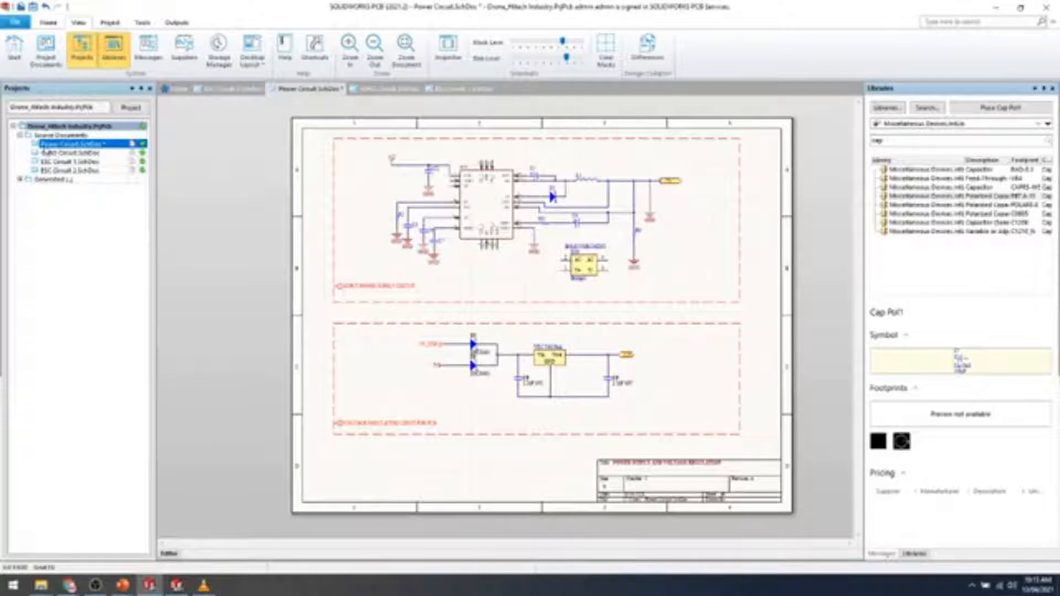
Review the GYRO Circuit and ESC Circuit 1 schematics, and return to the Power Circuit sheet around its 7V output.
double_click(46, 157)
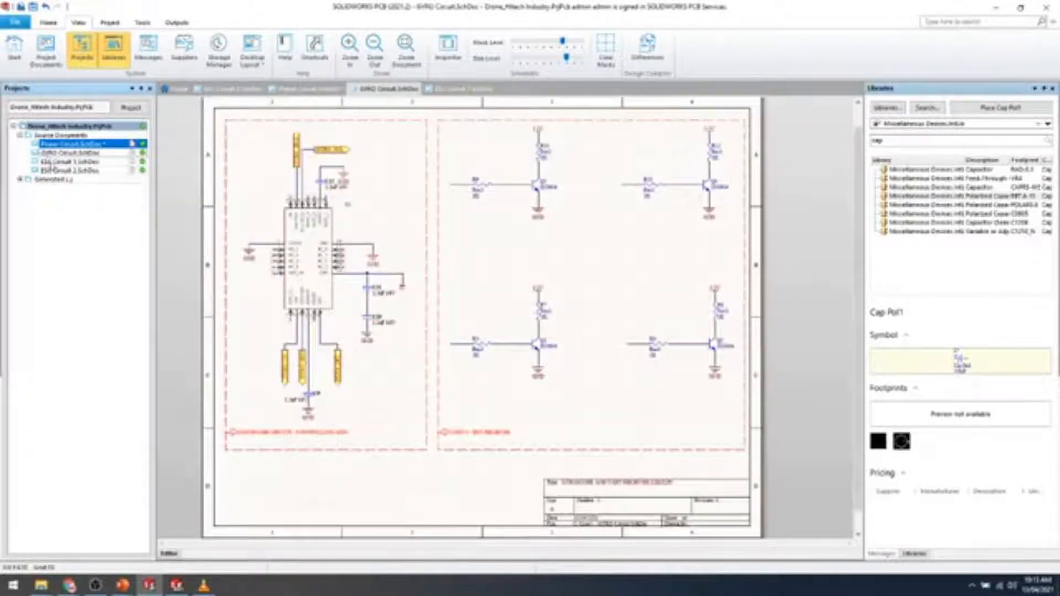
double_click(48, 161)
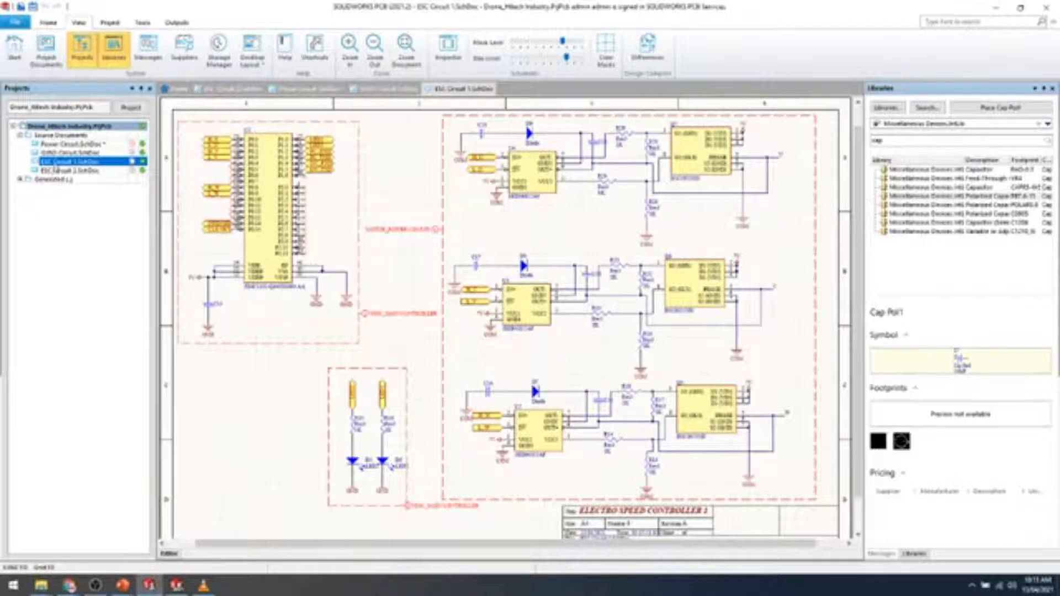
left_click(53, 153)
left_click(57, 144)
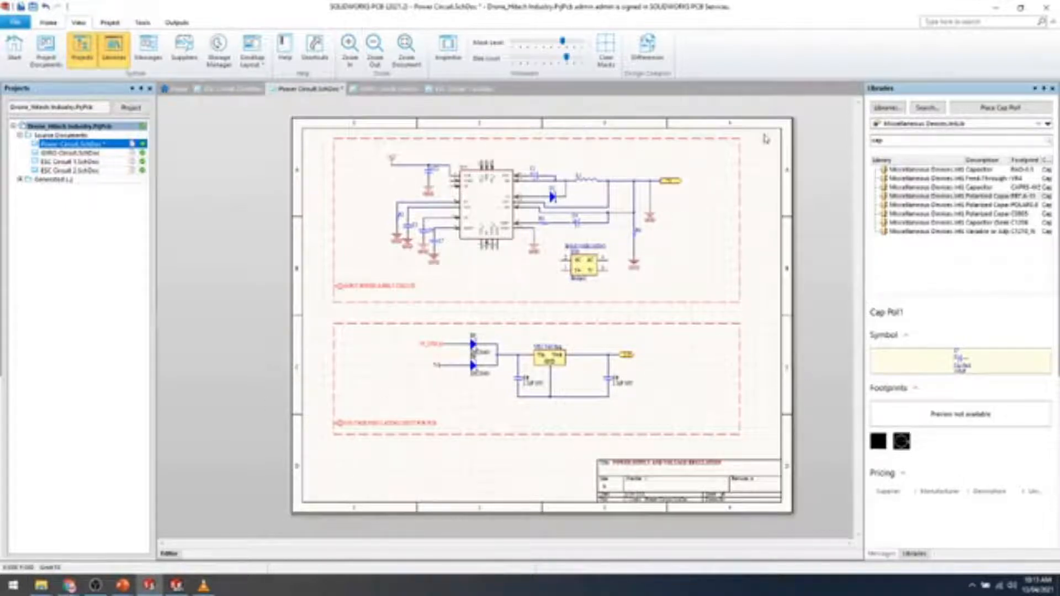
scroll(535, 168, "up", 3, "ctrl")
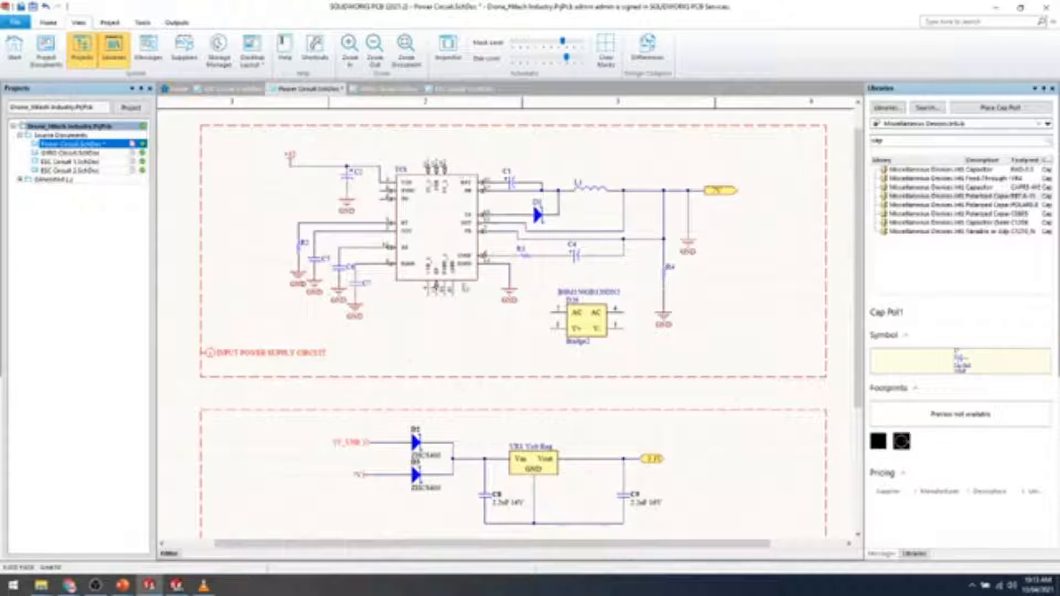
scroll(677, 237, "up", 2, "ctrl")
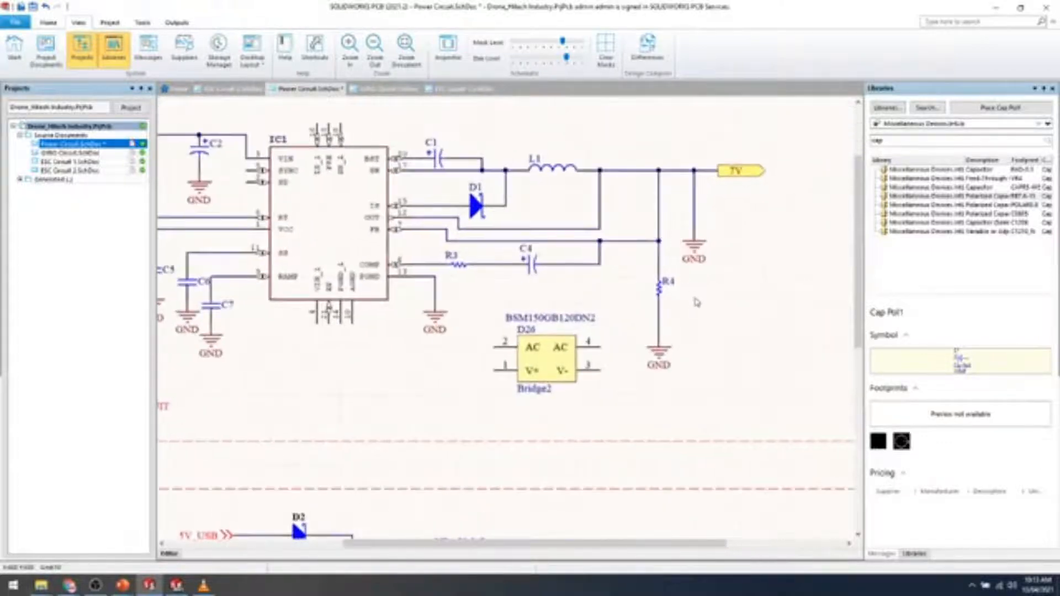
right_click_drag(695, 299, 654, 309)
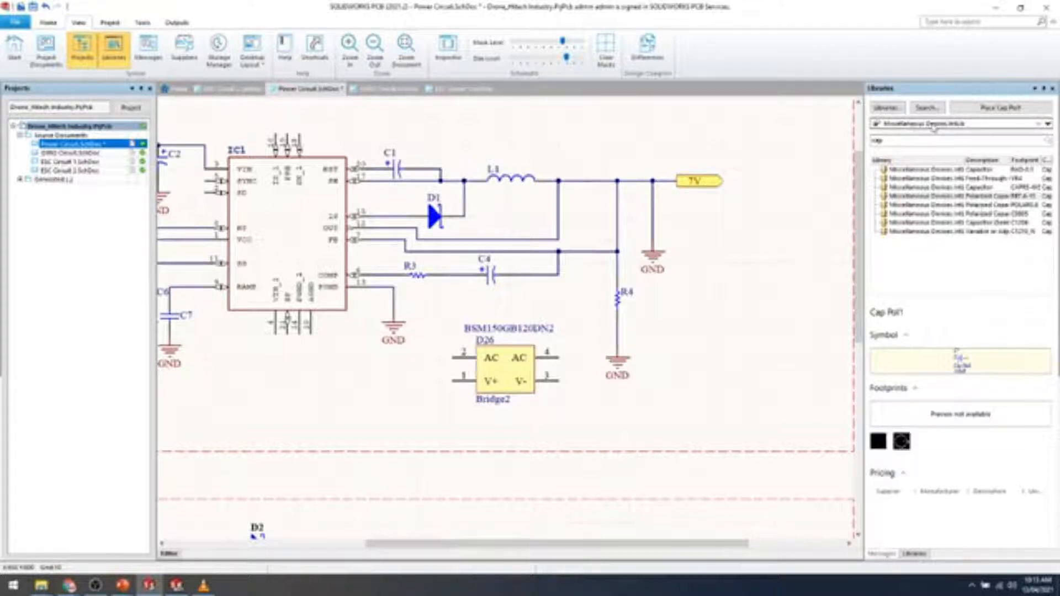
Review the list of installed component libraries.
left_click(886, 107)
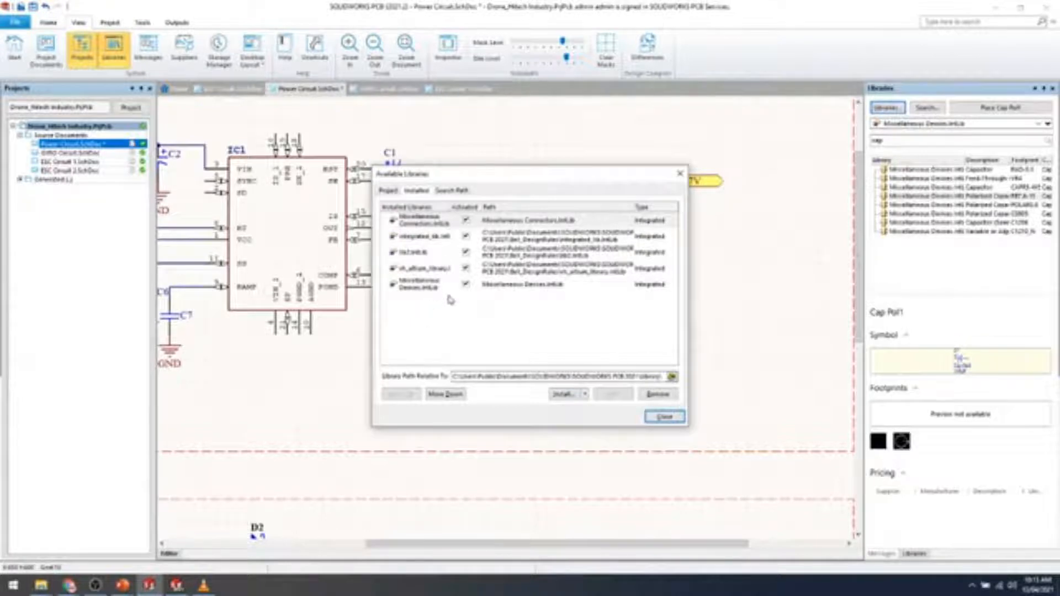
left_click(680, 174)
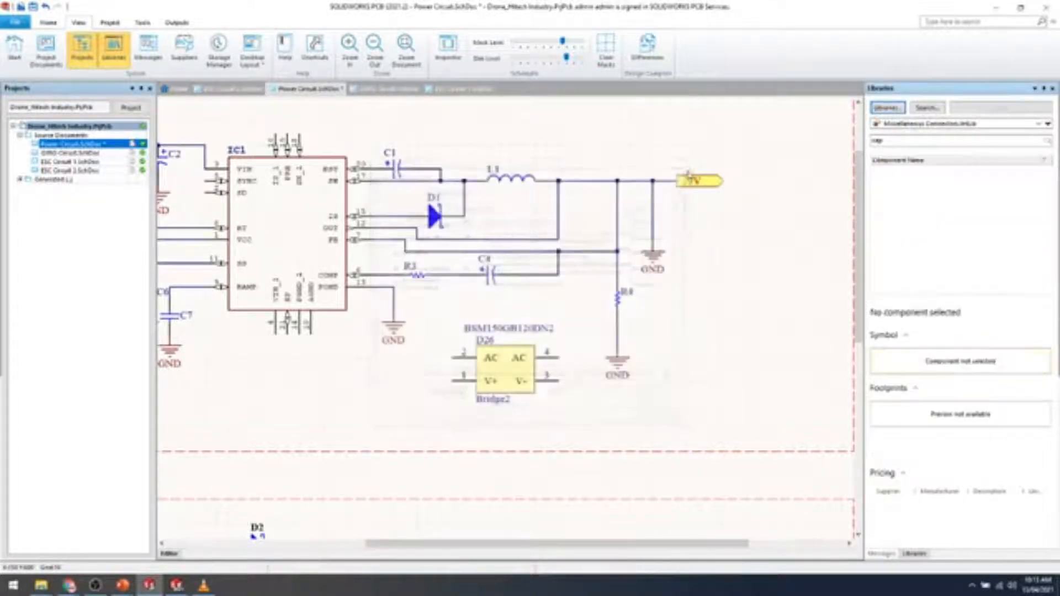
left_click(887, 108)
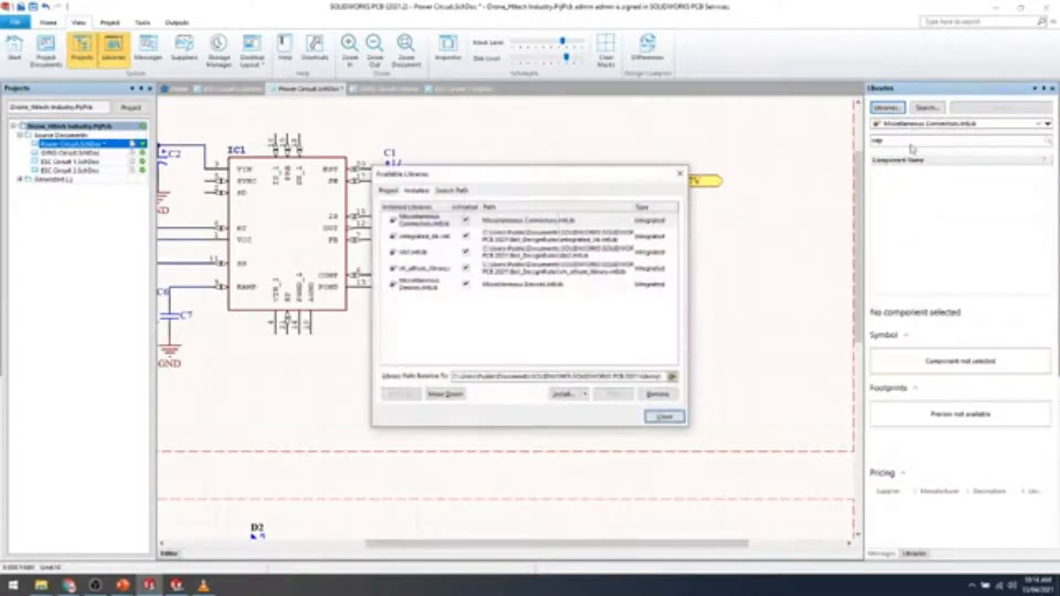
left_click(679, 173)
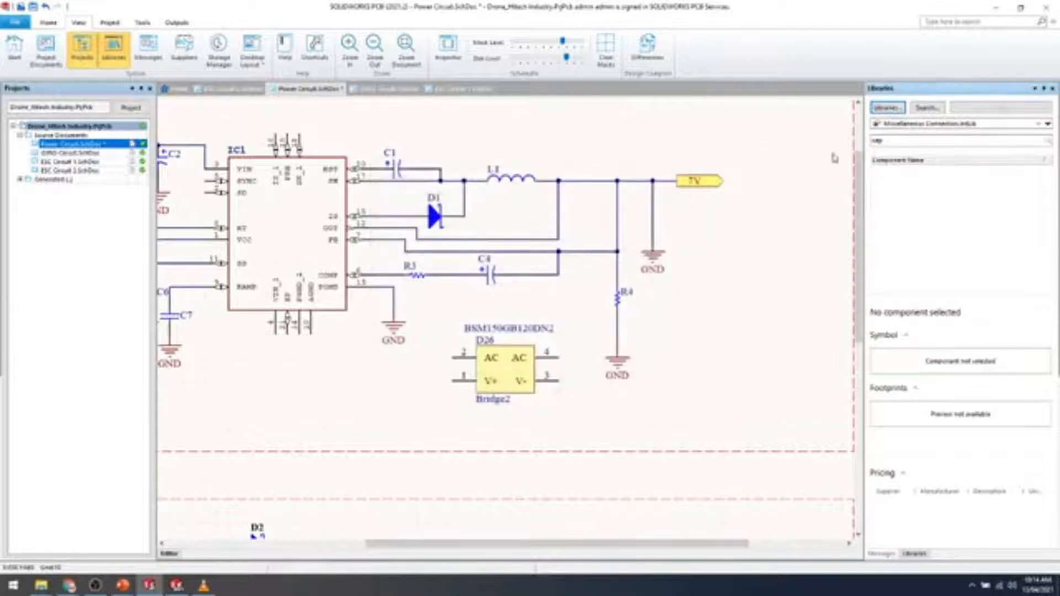
Choose the Miscellaneous Devices.IntLib library and filter its components by "res".
left_click(913, 123)
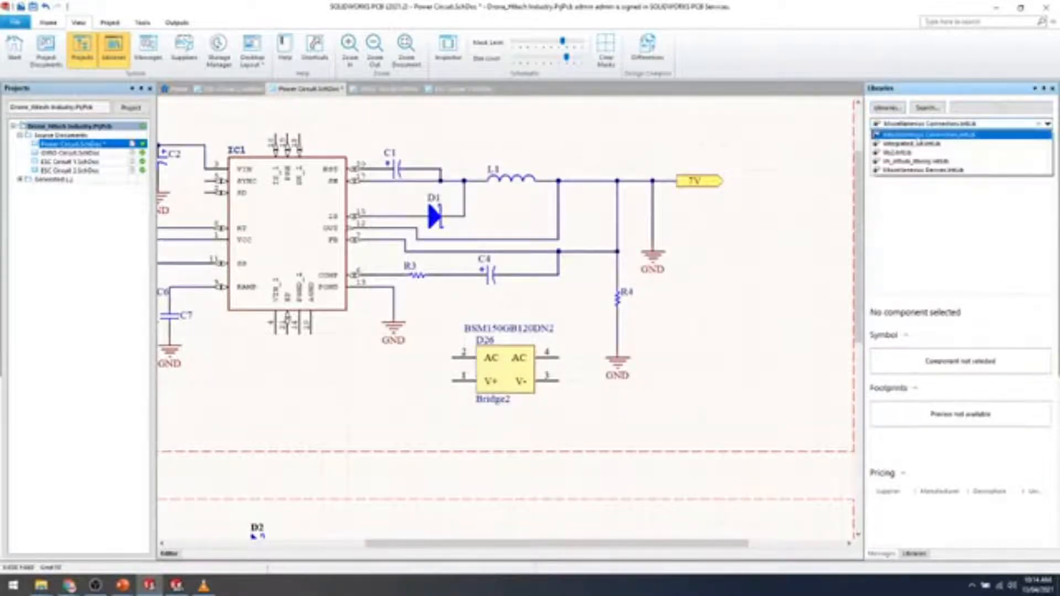
left_click(917, 135)
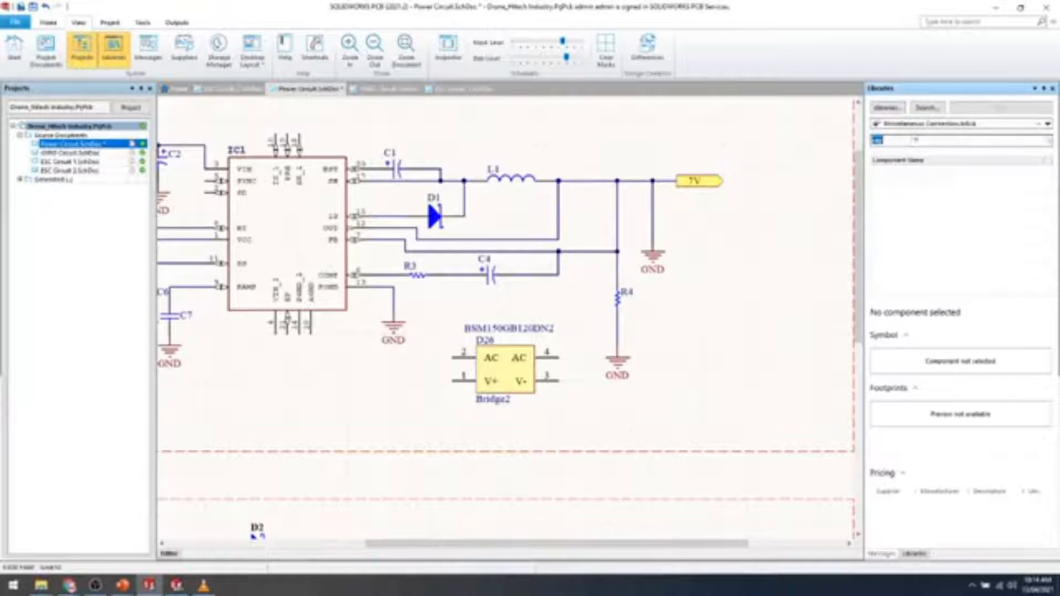
left_click(916, 124)
left_click(907, 170)
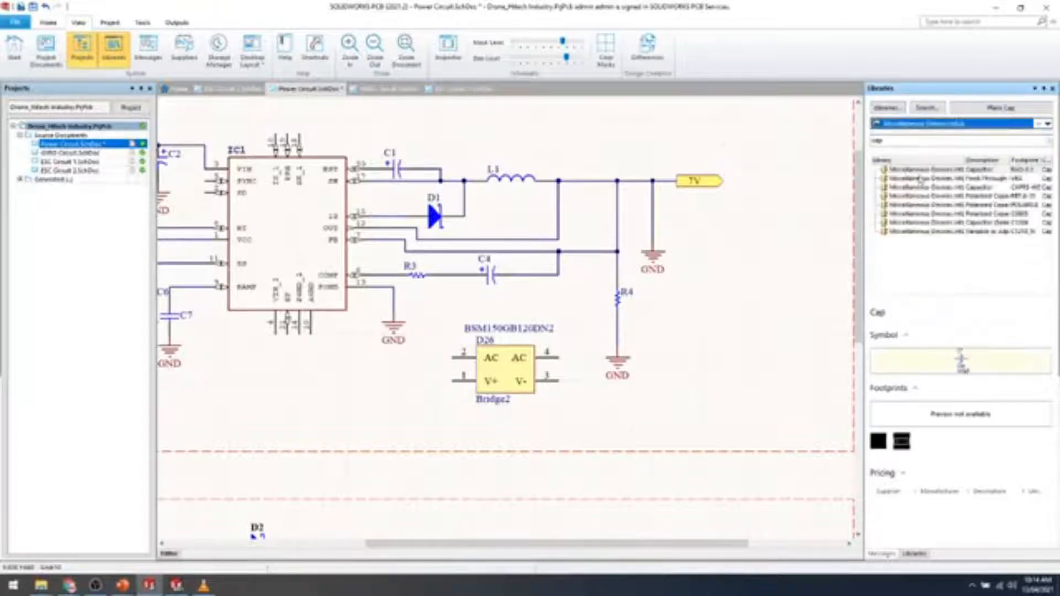
double_click(903, 140)
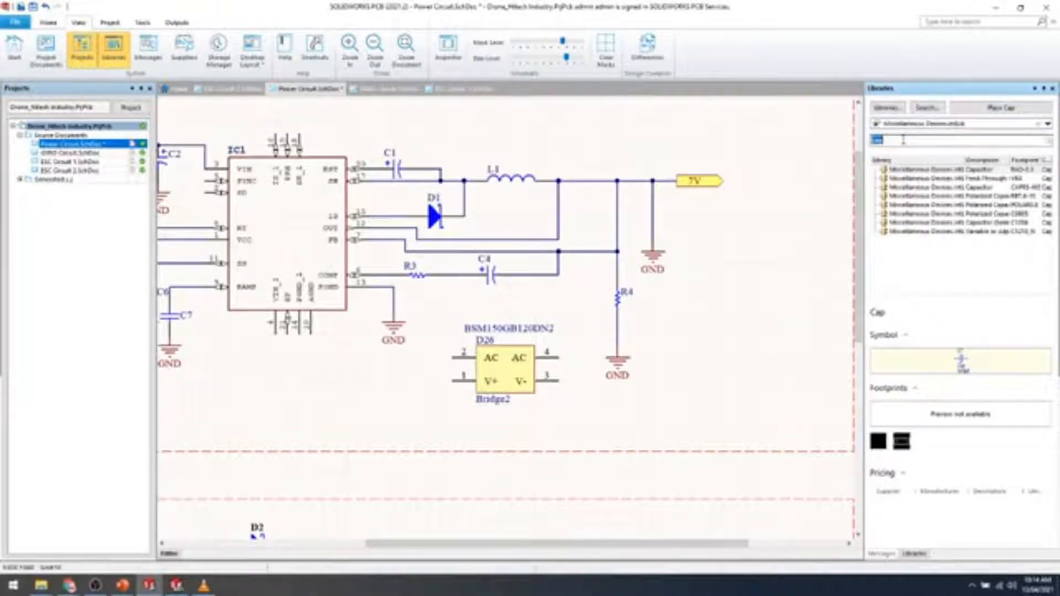
key("BackSpace")
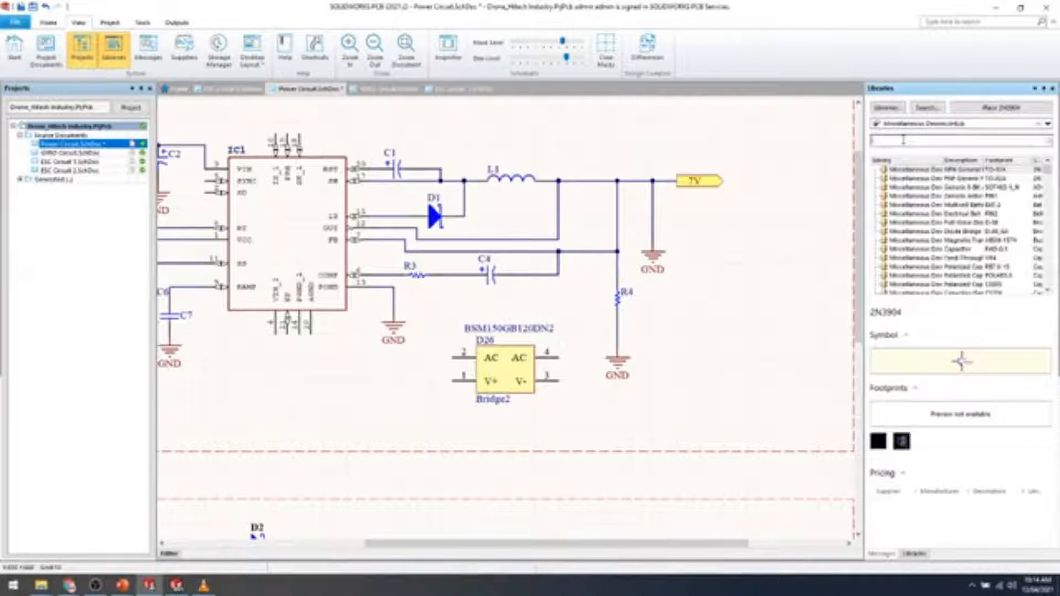
type("res")
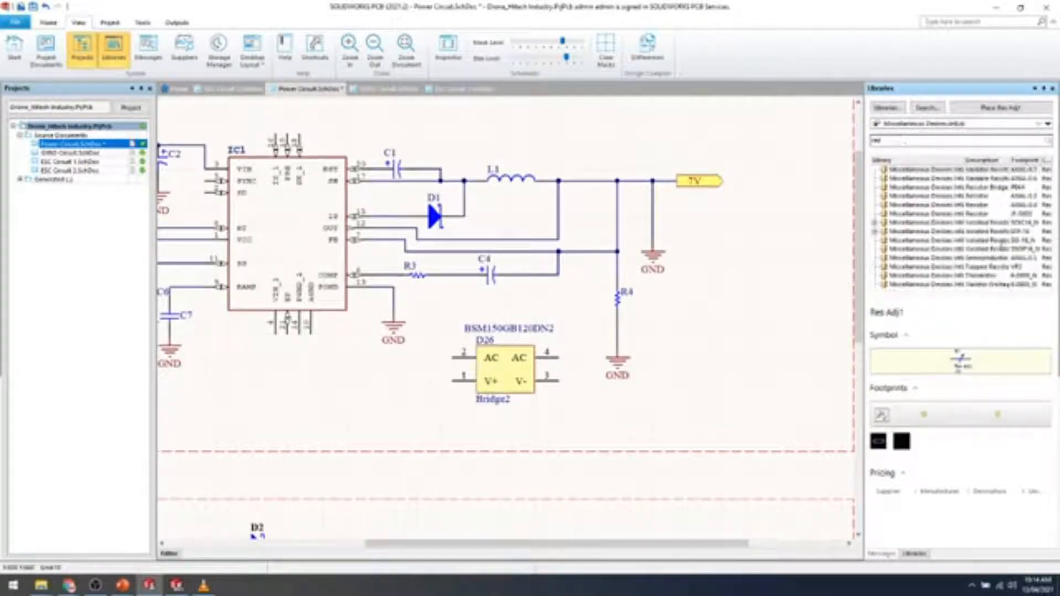
Compare the symbols and footprints of the resistor variants, including Res Bridge, Res2 and the Res Pack components.
left_click(982, 188)
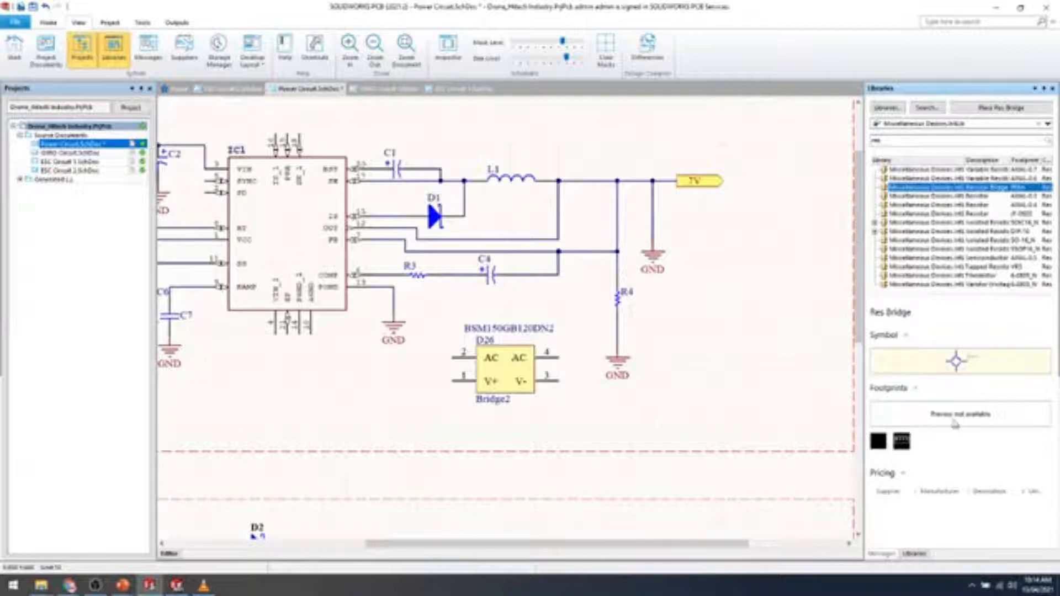
left_click(958, 205)
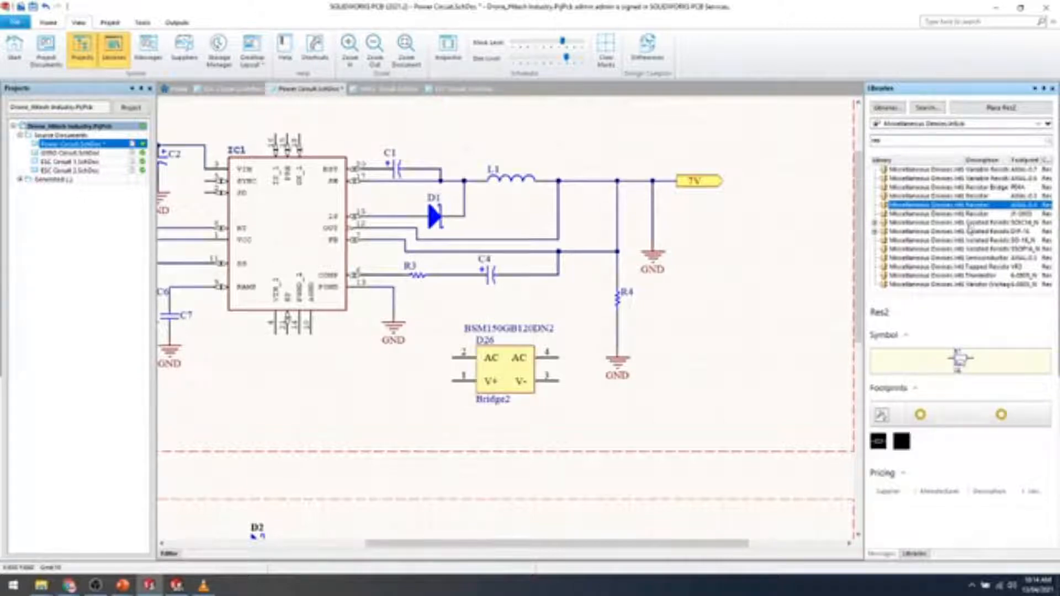
left_click(970, 231)
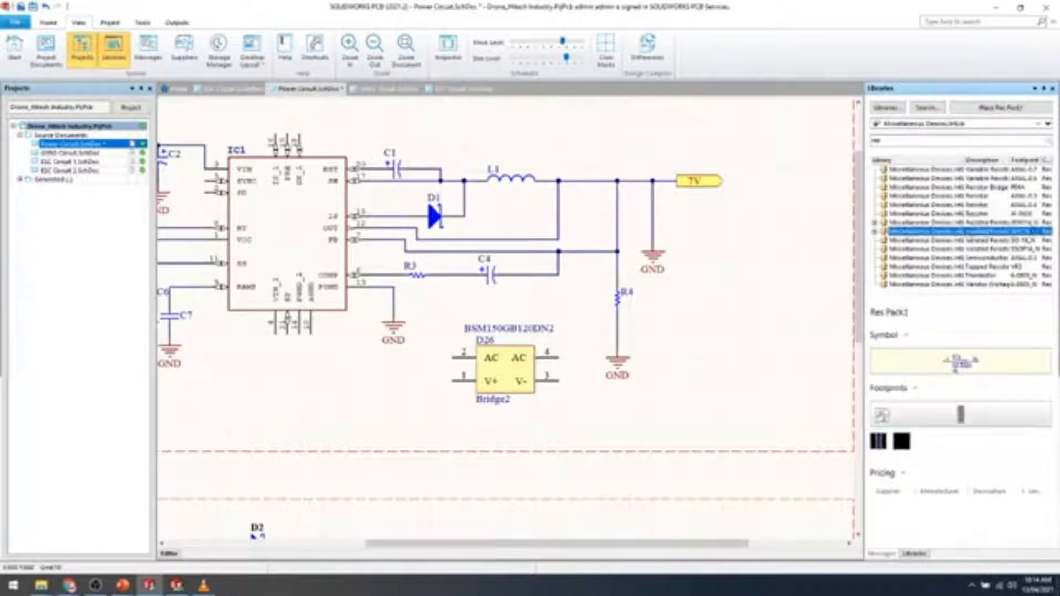
left_click(970, 227)
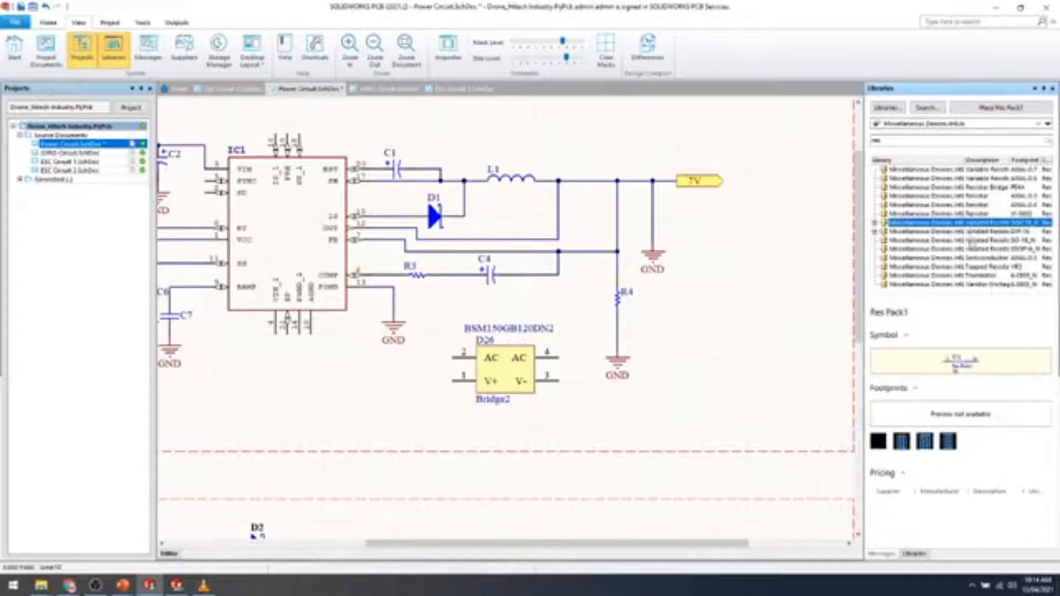
left_click(971, 241)
left_click(972, 249)
Place one Res1 resistor vertically on the wire directly above R4, below the 7V line.
left_click(972, 196)
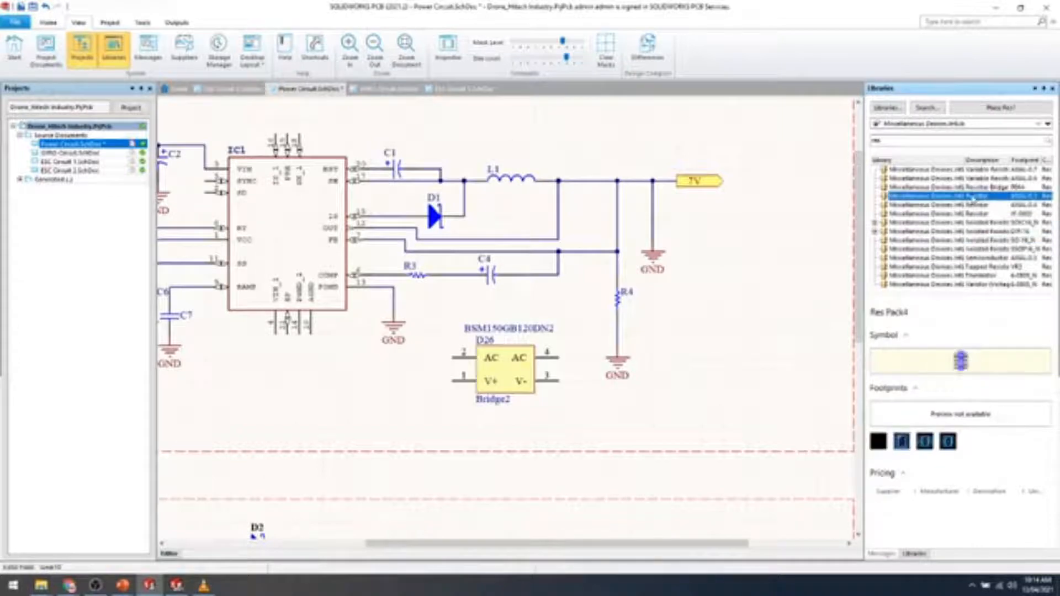
double_click(965, 196)
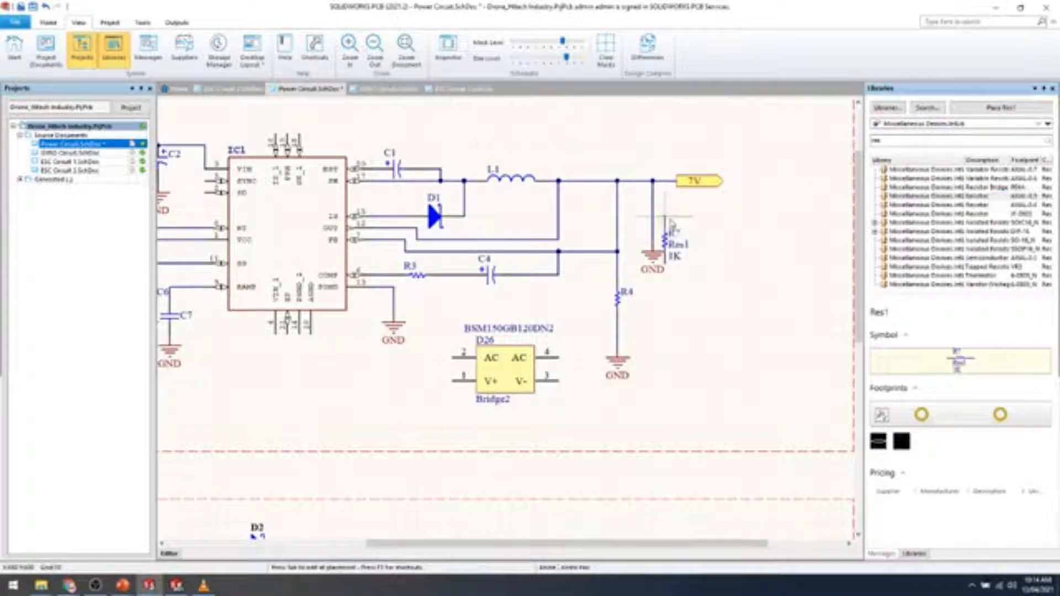
key("space")
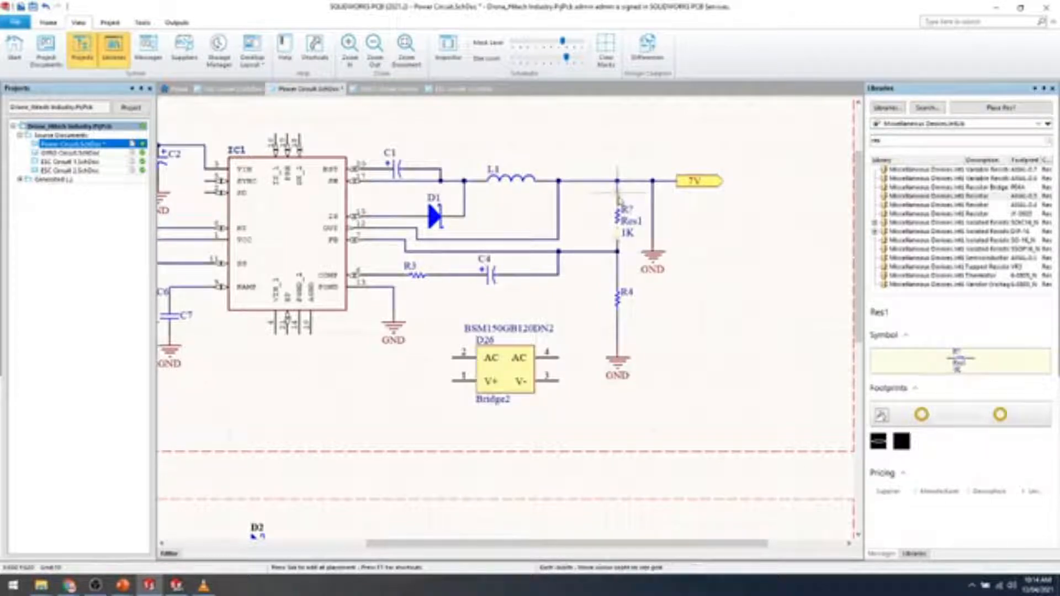
left_click(618, 199)
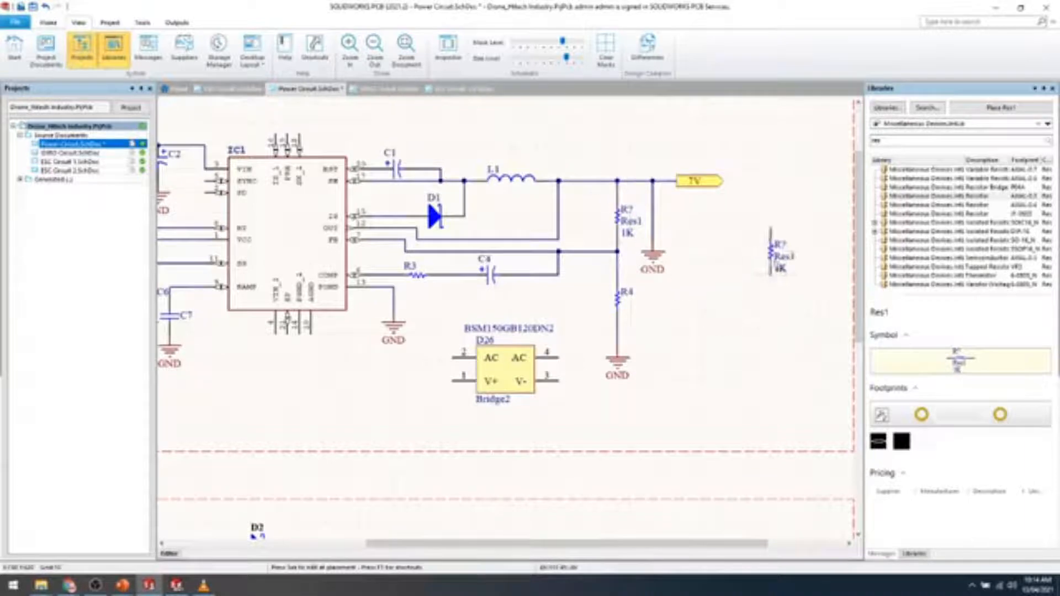
key("Escape")
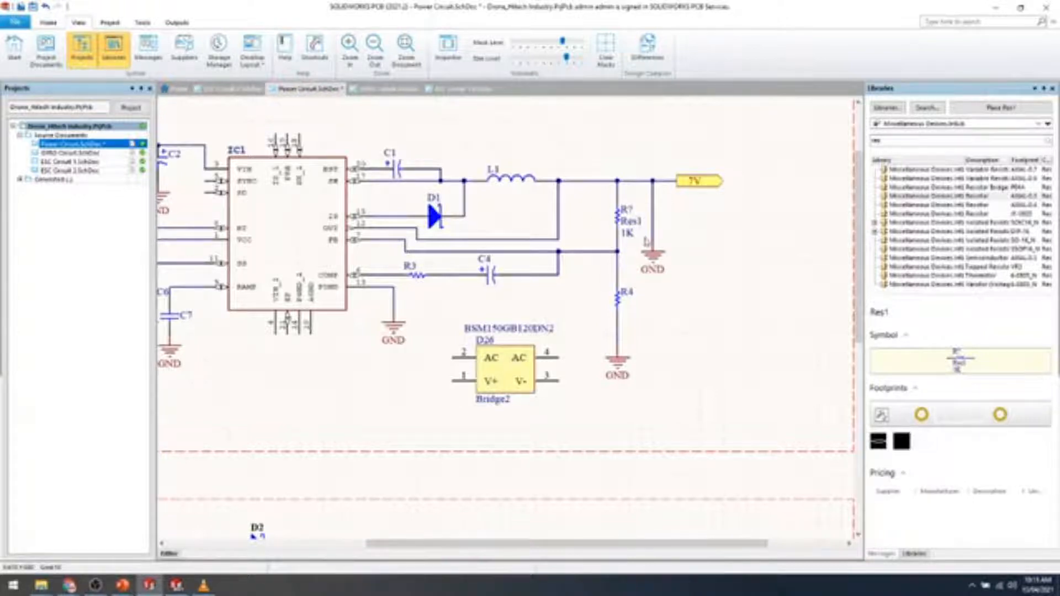
Filter the Miscellaneous Devices components by "cap" instead.
double_click(890, 143)
key("BackSpace")
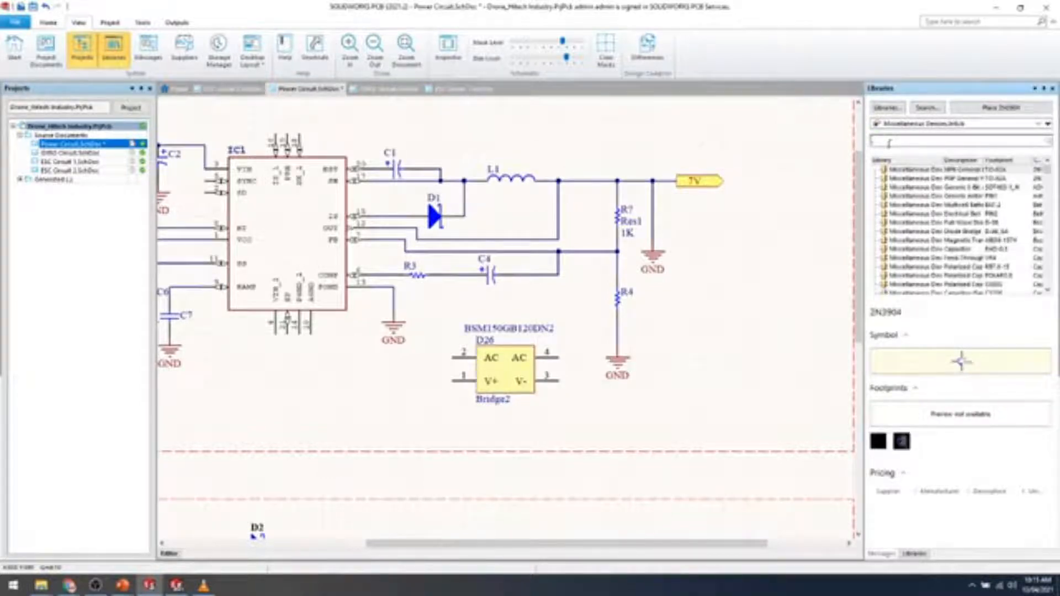
type("cap")
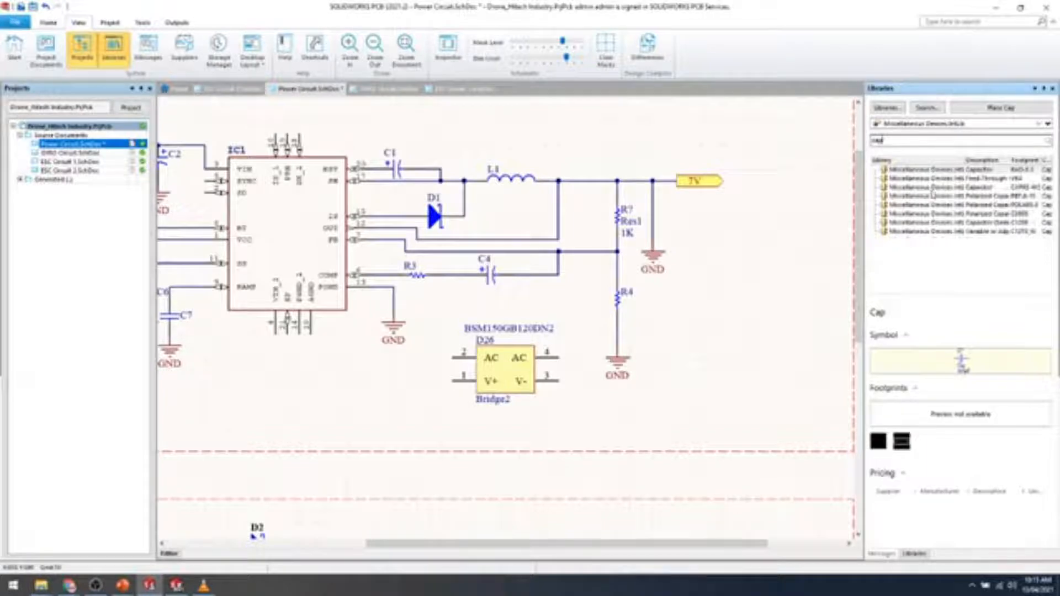
Place one Cap Pol1 polarized capacitor vertically on the wire between the 7V line and the ground symbol beneath it.
left_click(980, 197)
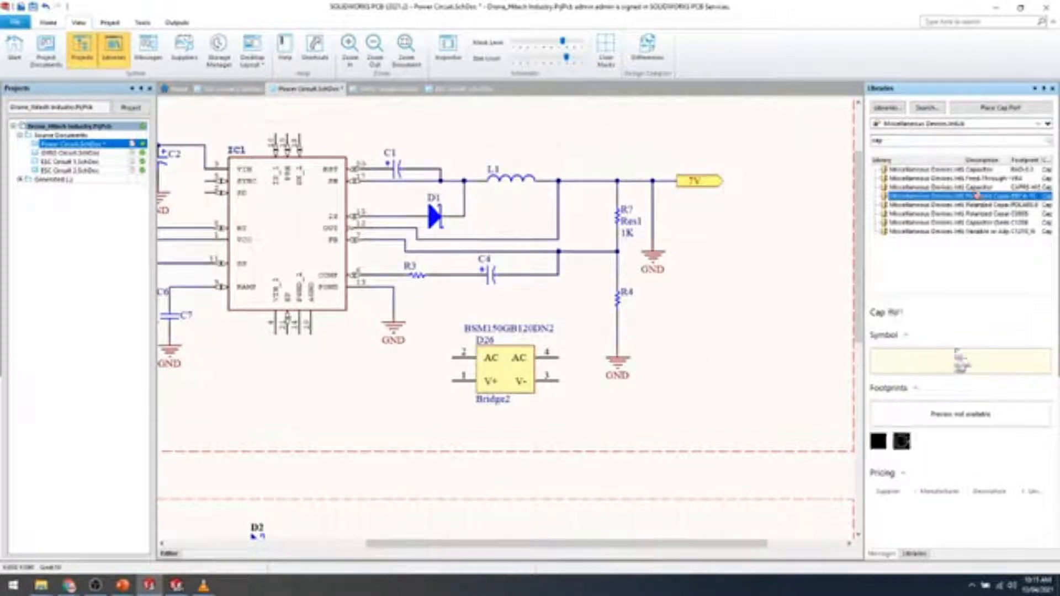
double_click(978, 196)
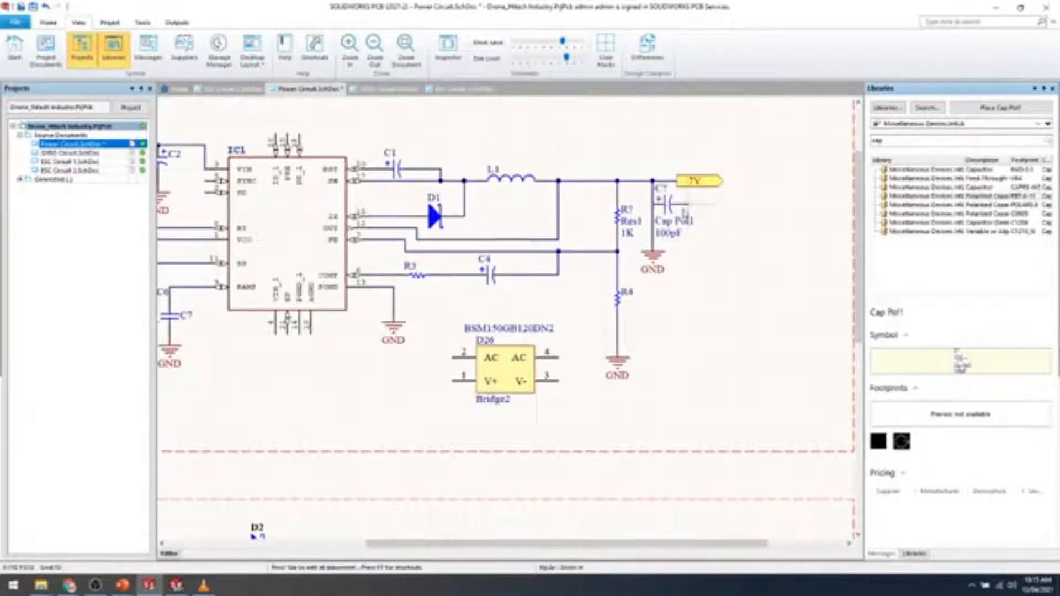
key("space")
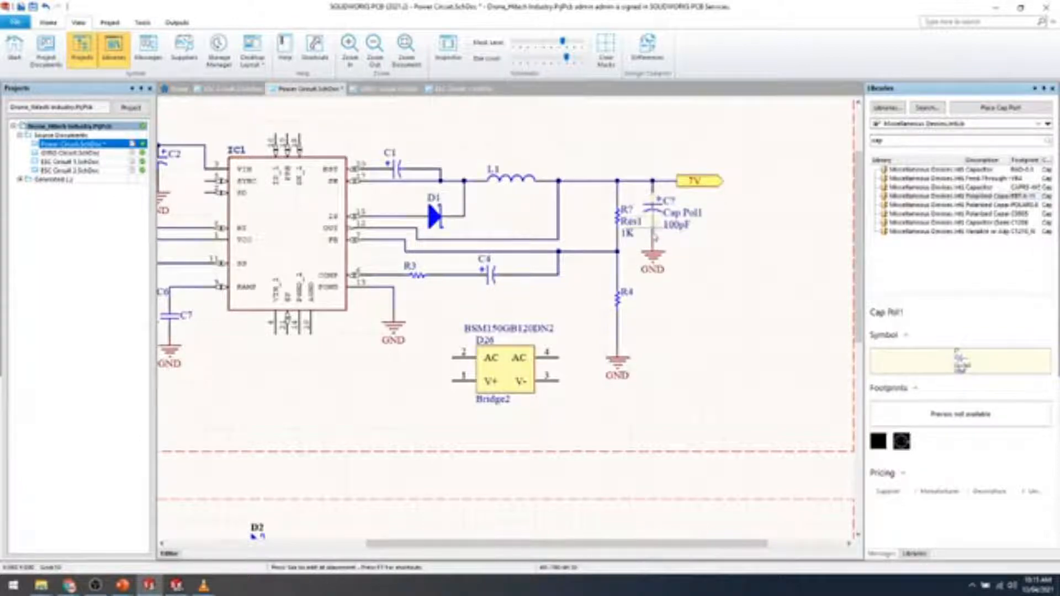
left_click(653, 202)
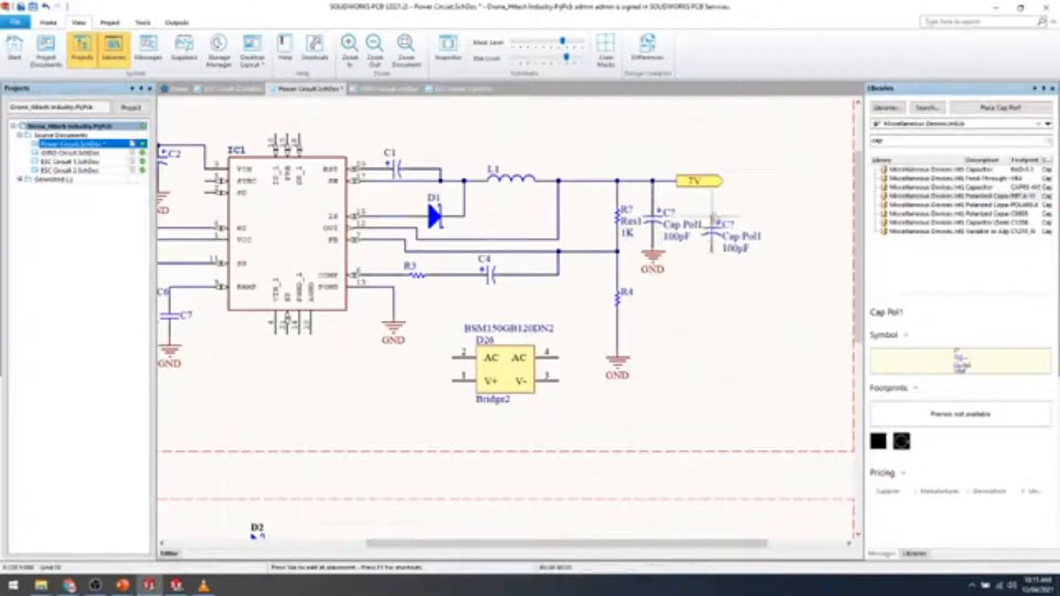
key("Escape")
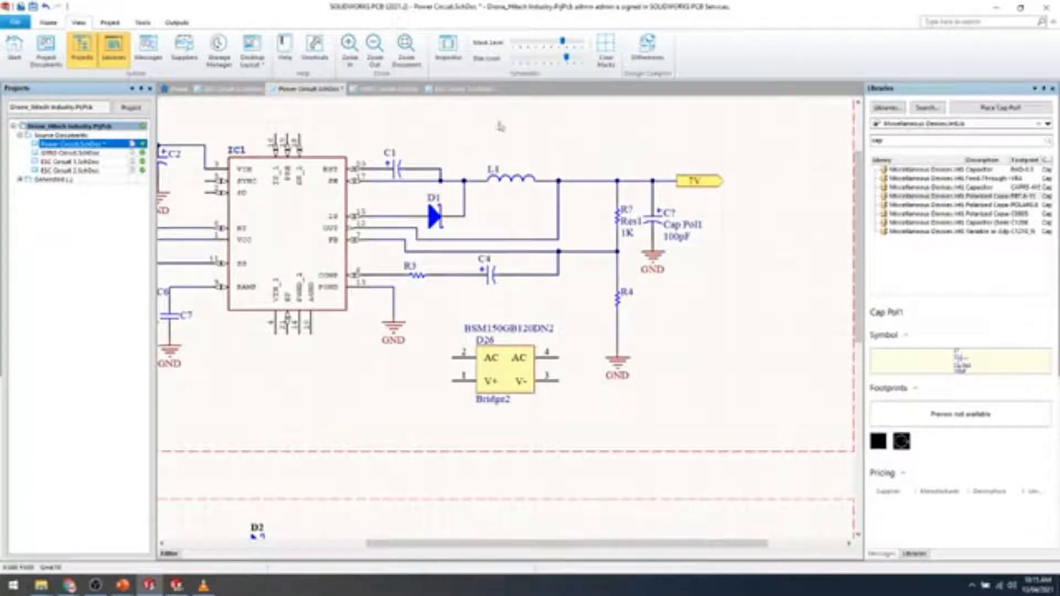
Run the schematic annotation for all project sheets and generate the proposed designator changes.
left_click(113, 24)
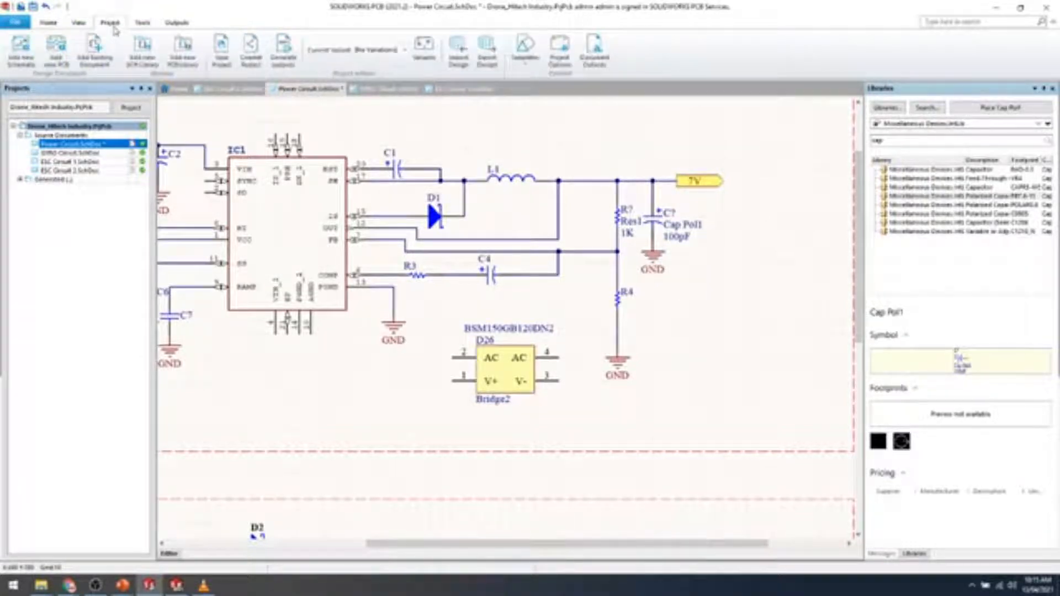
left_click(144, 23)
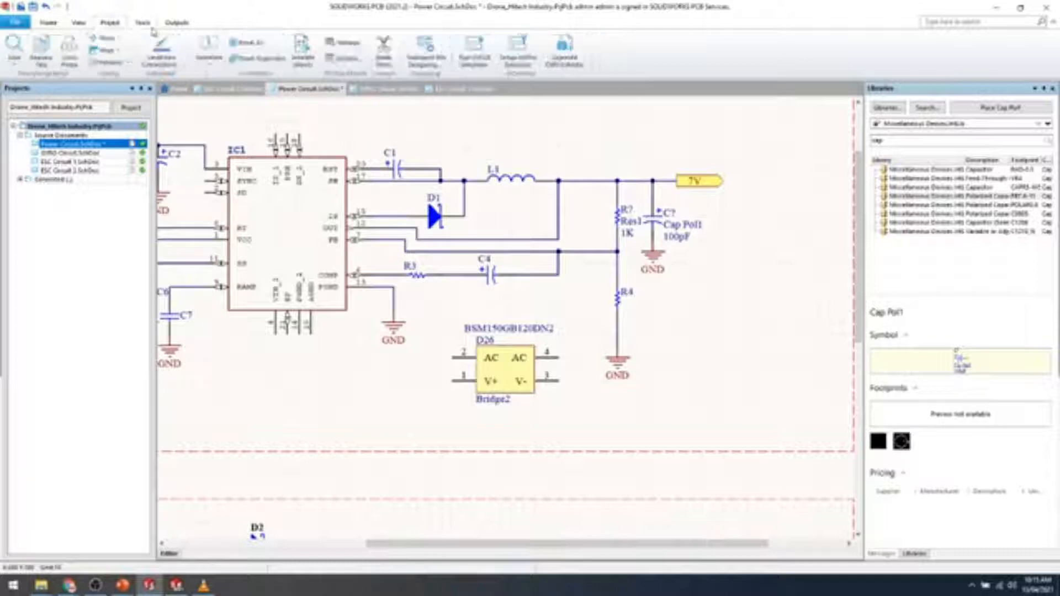
left_click(207, 60)
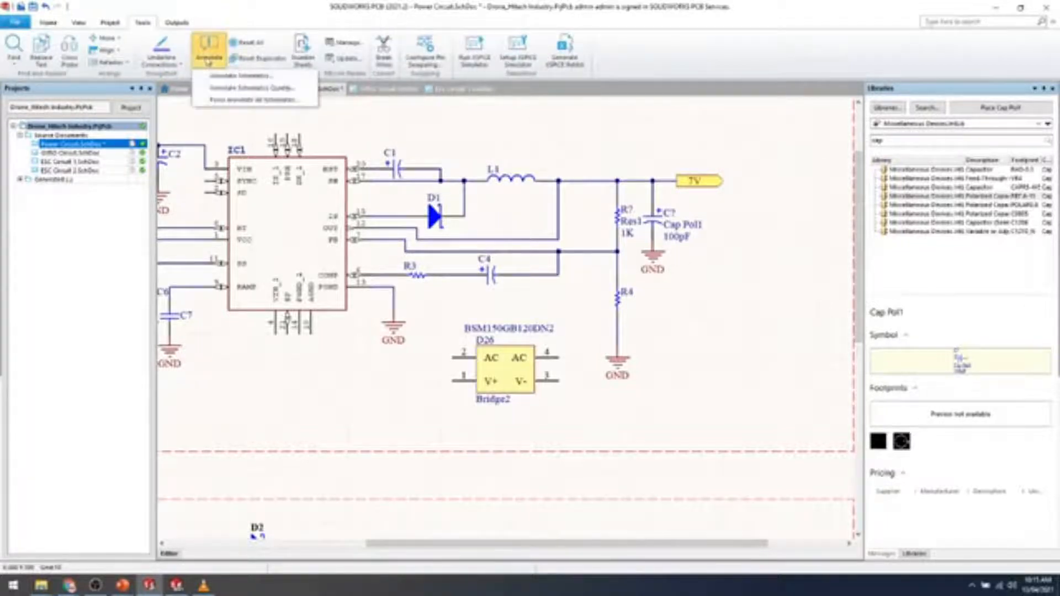
left_click(242, 76)
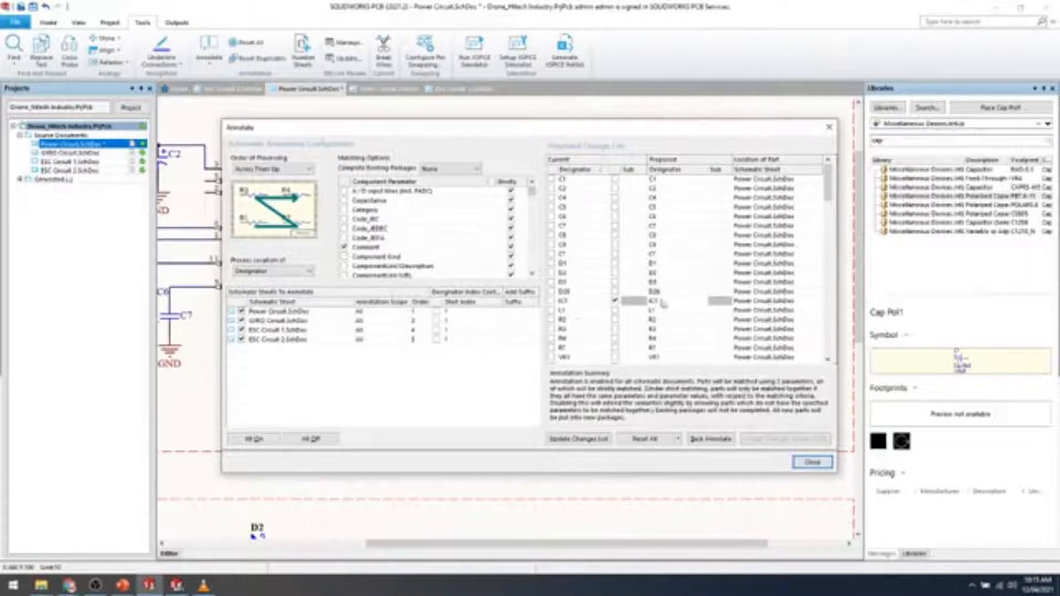
mouse_move(829, 188)
left_mouse_down()
mouse_move(832, 244)
mouse_move(833, 182)
left_mouse_up()
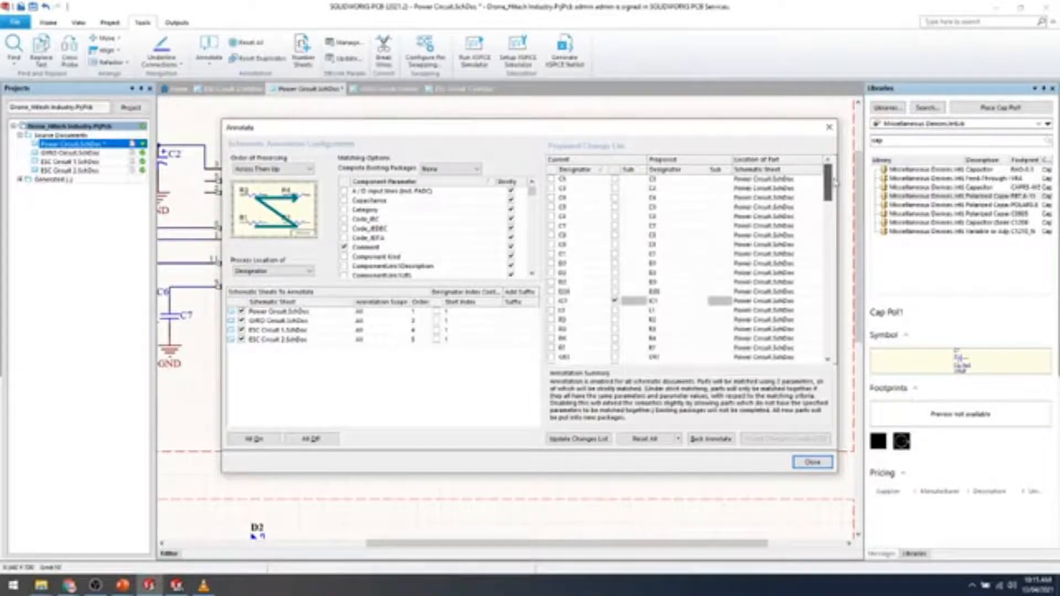
left_click(575, 439)
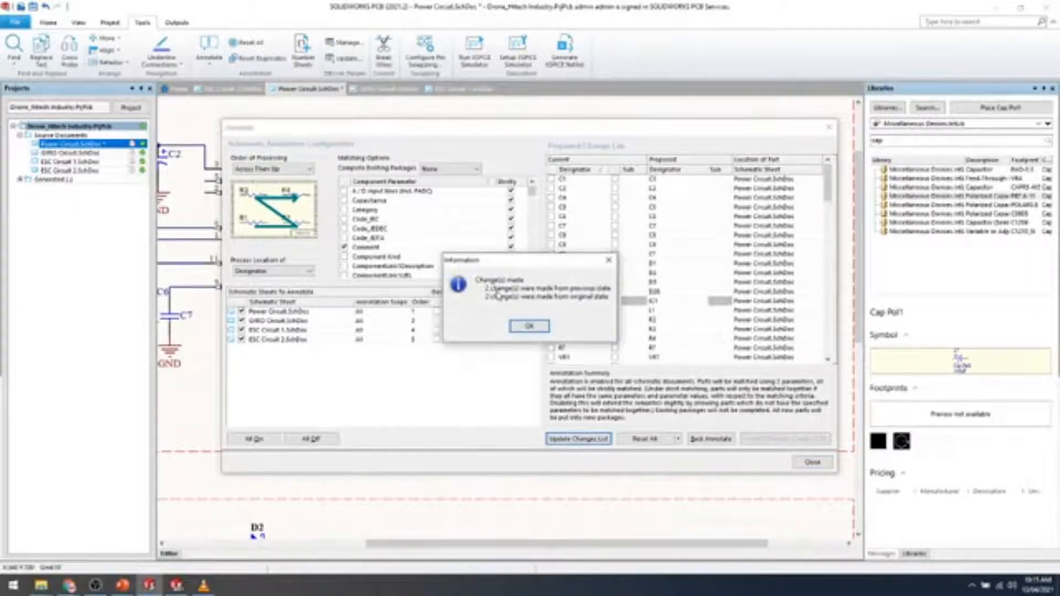
left_click(529, 326)
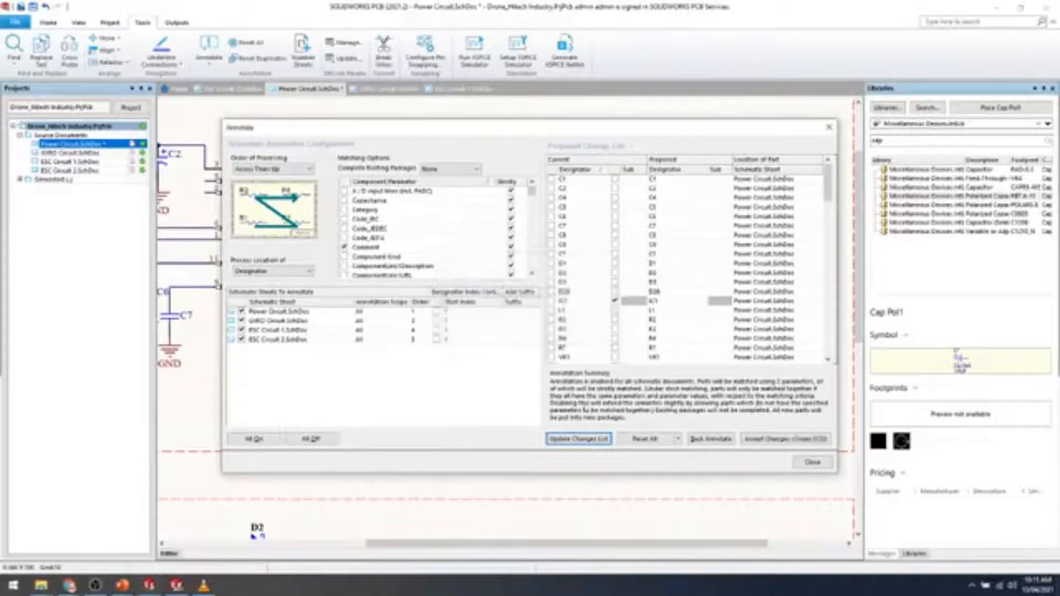
Accept the proposed designators R1 and C3 through an engineering change order, validate and execute it, and recheck the annotation change list.
left_click(779, 442)
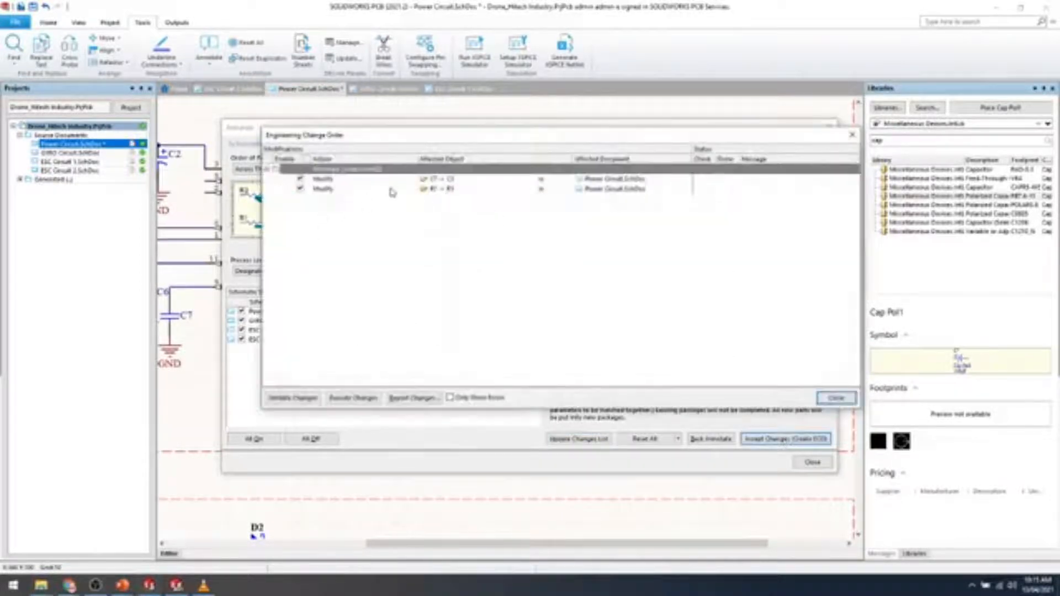
left_click(348, 398)
left_click(302, 398)
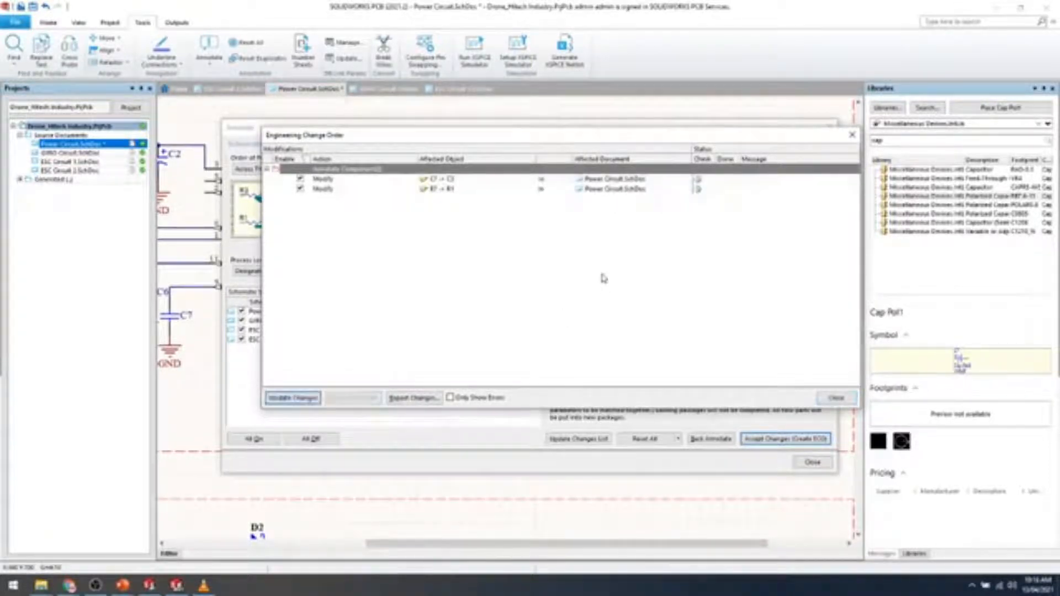
left_click(835, 398)
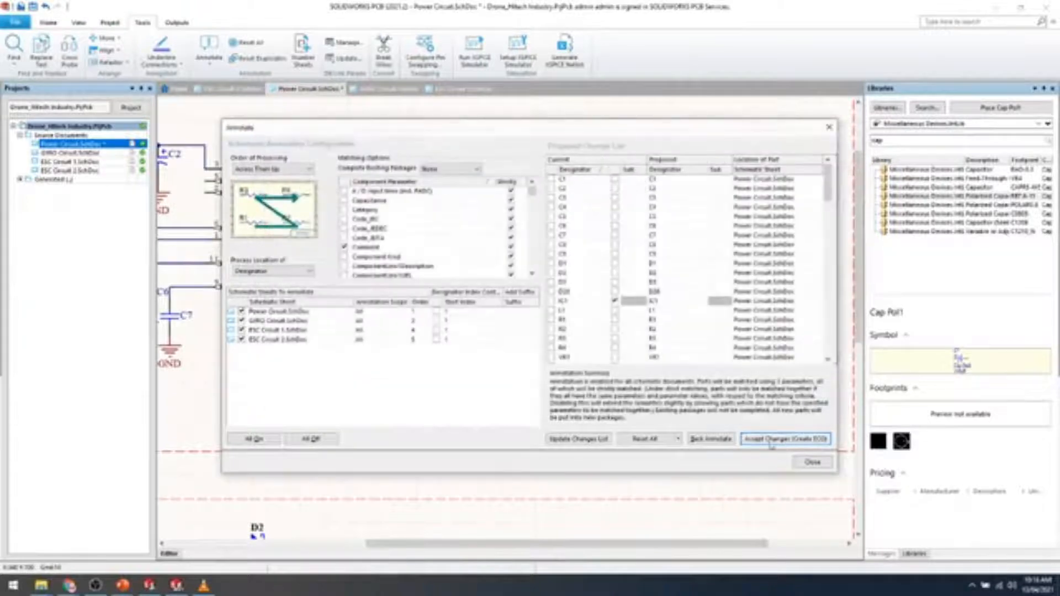
left_click(578, 440)
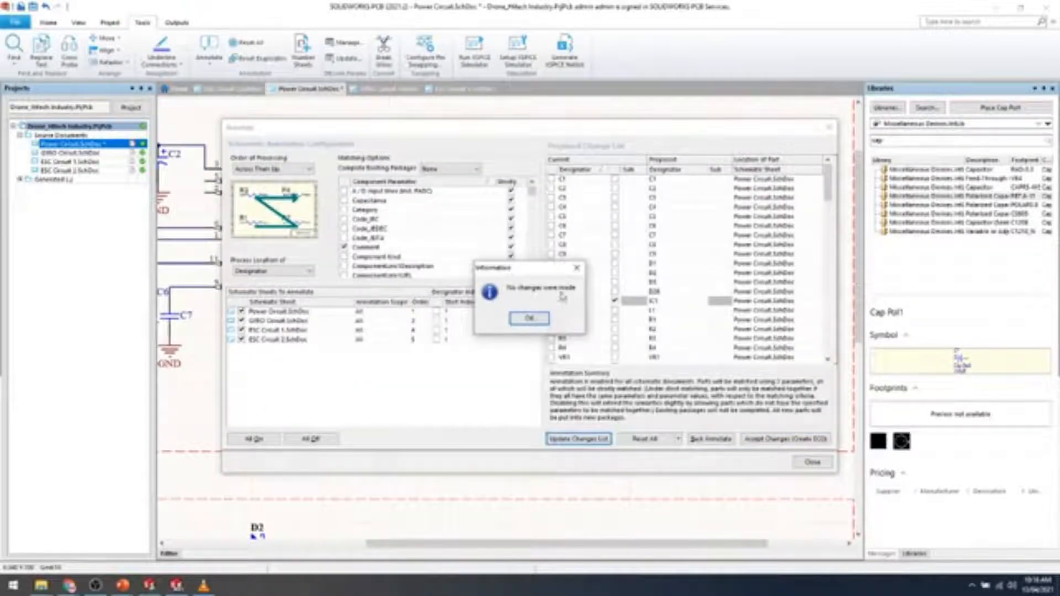
left_click(526, 319)
left_click(812, 462)
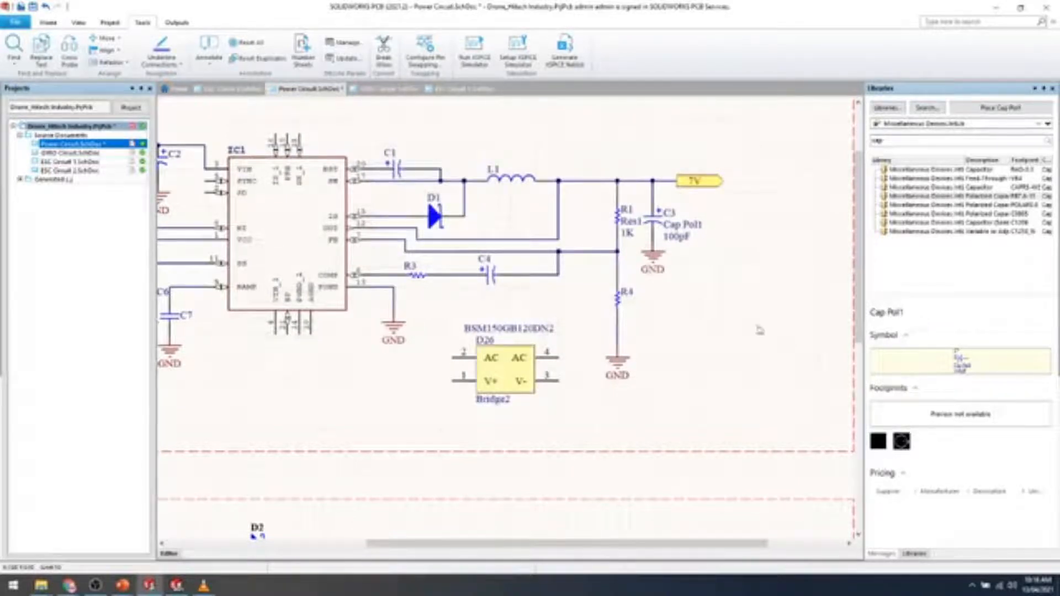
Examine the annotated input power supply circuit and the voltage regulation circuit on the Power Circuit sheet.
scroll(453, 263, "down", 3, "ctrl")
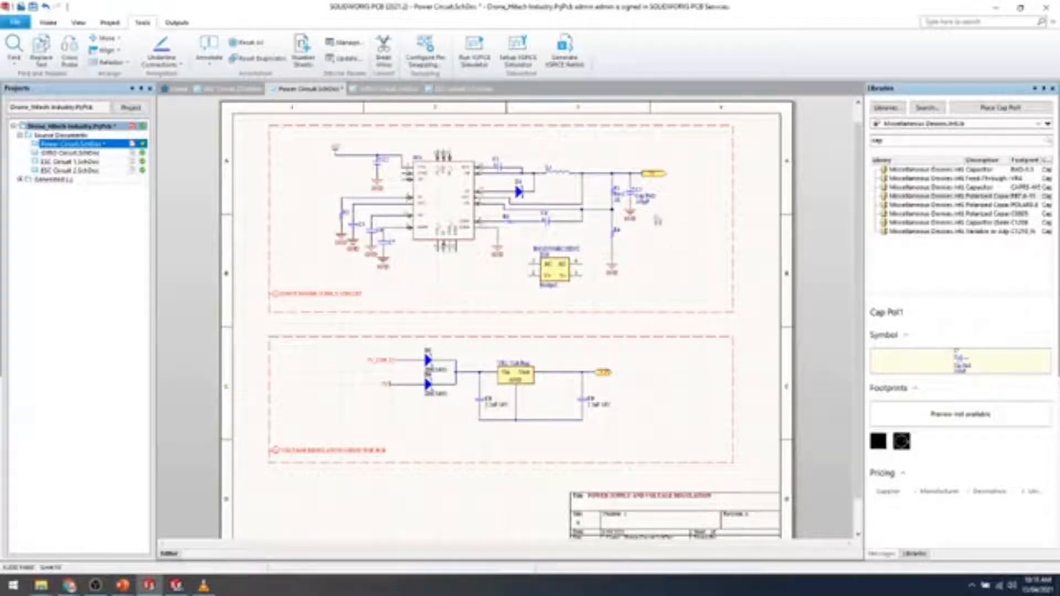
left_click(49, 22)
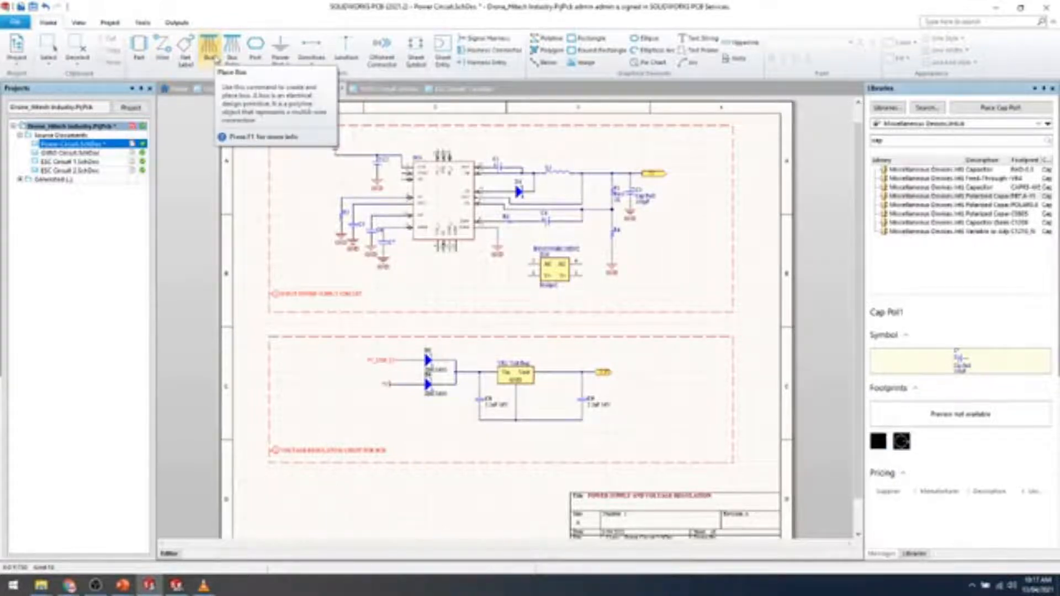
scroll(603, 181, "up", 5, "ctrl")
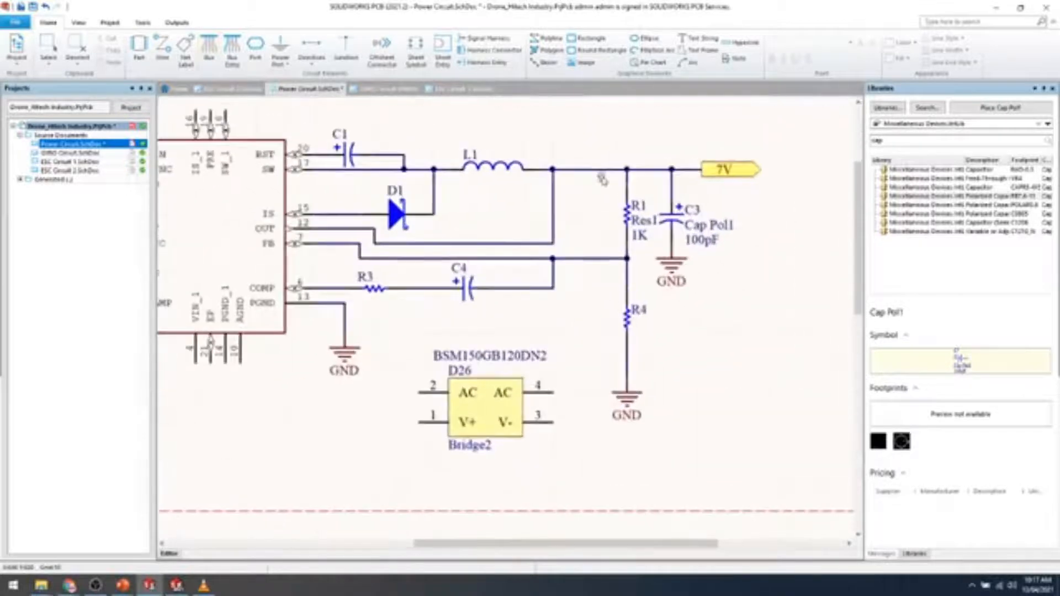
right_click_drag(602, 179, 590, 231)
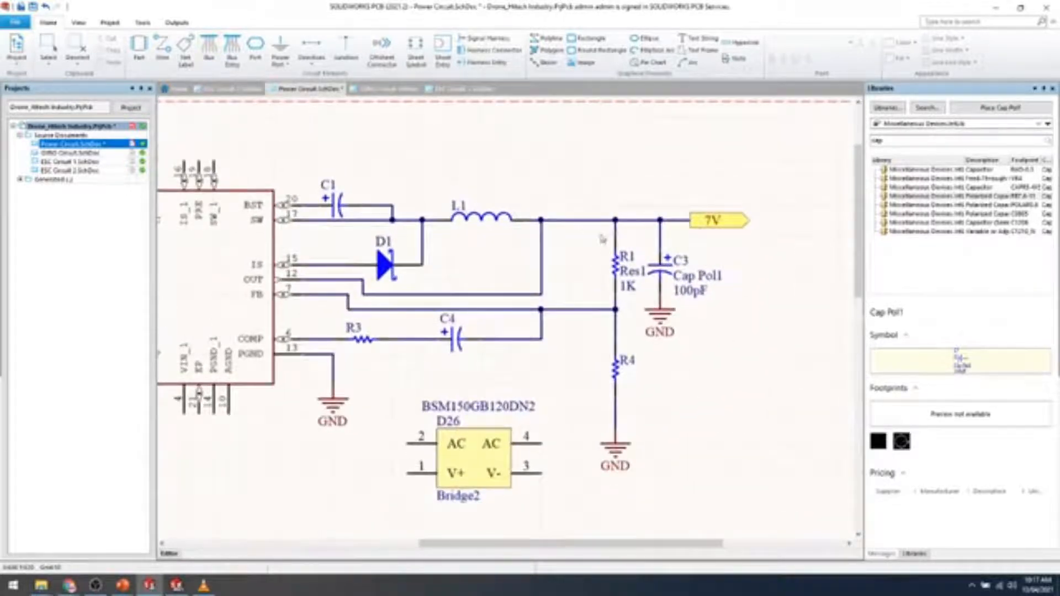
scroll(425, 262, "down", 1, "ctrl")
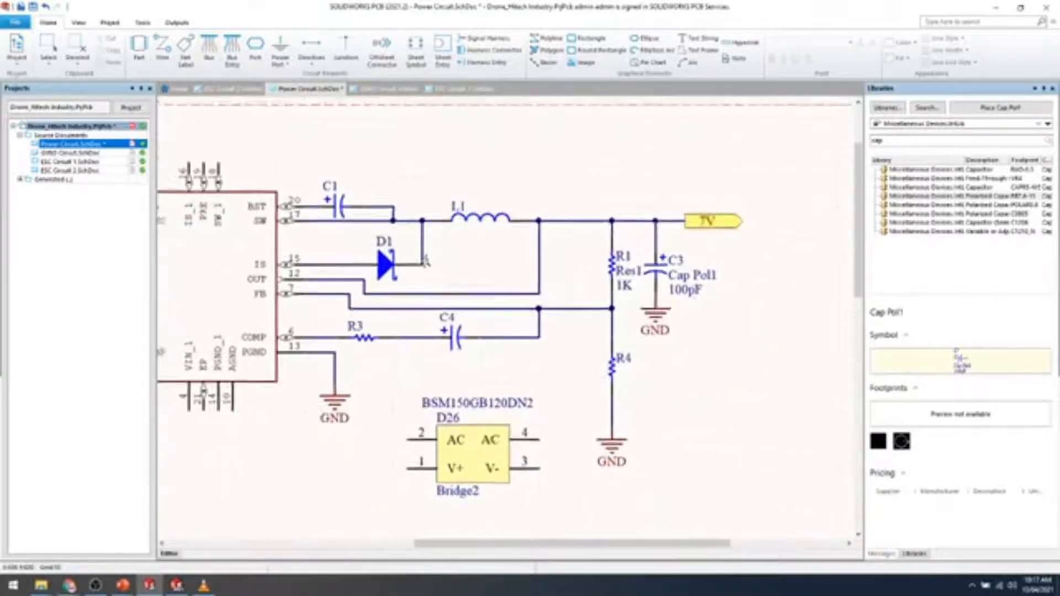
scroll(425, 262, "down", 1, "ctrl")
right_click_drag(343, 312, 517, 234)
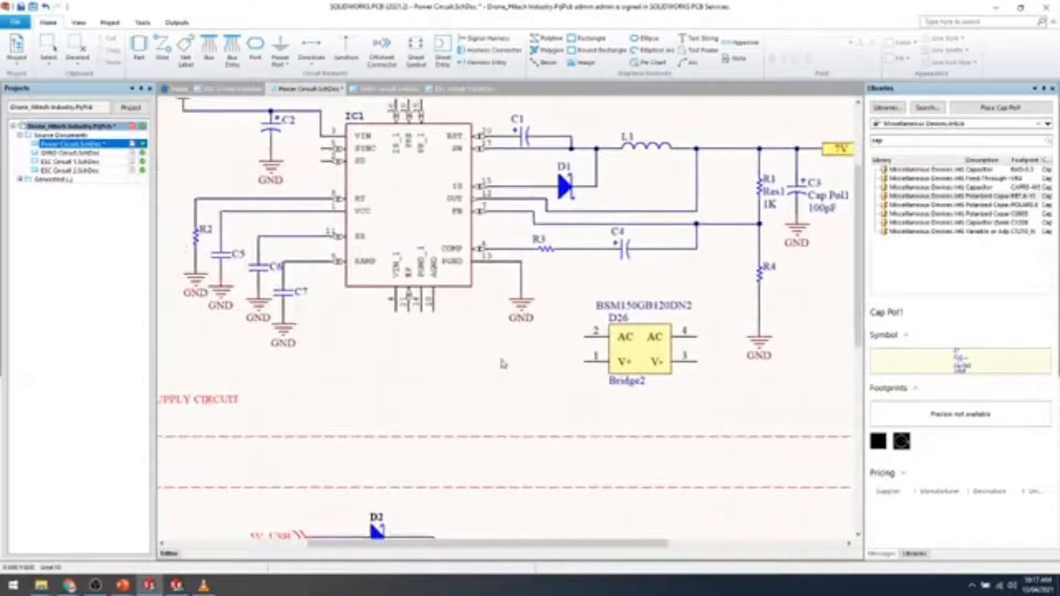
scroll(502, 363, "down", 1, "ctrl")
mouse_move(502, 364)
right_mouse_down()
mouse_move(506, 279)
mouse_move(505, 344)
right_mouse_up()
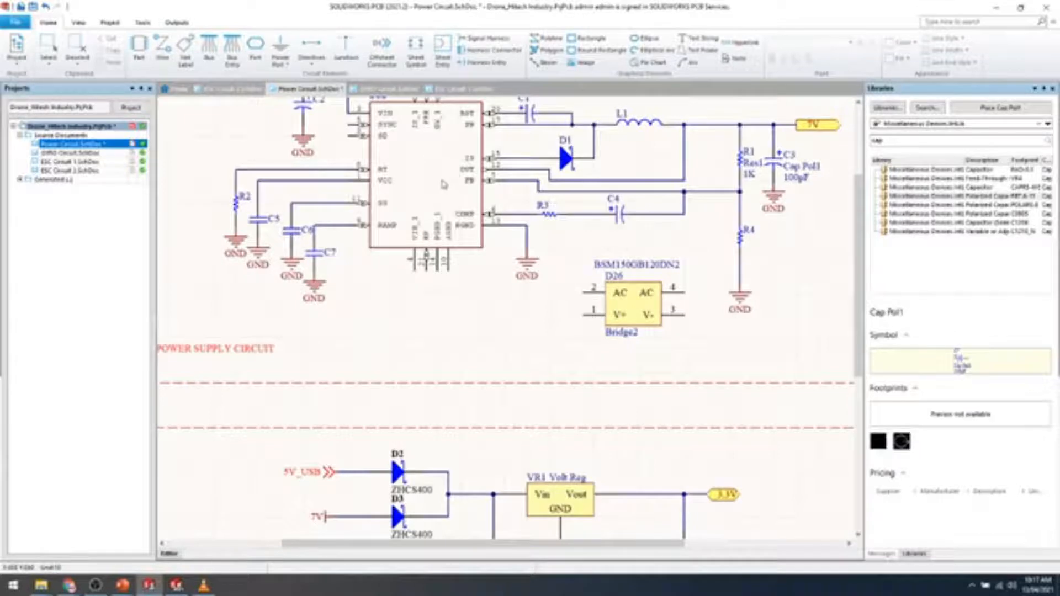
right_click_drag(433, 171, 429, 199)
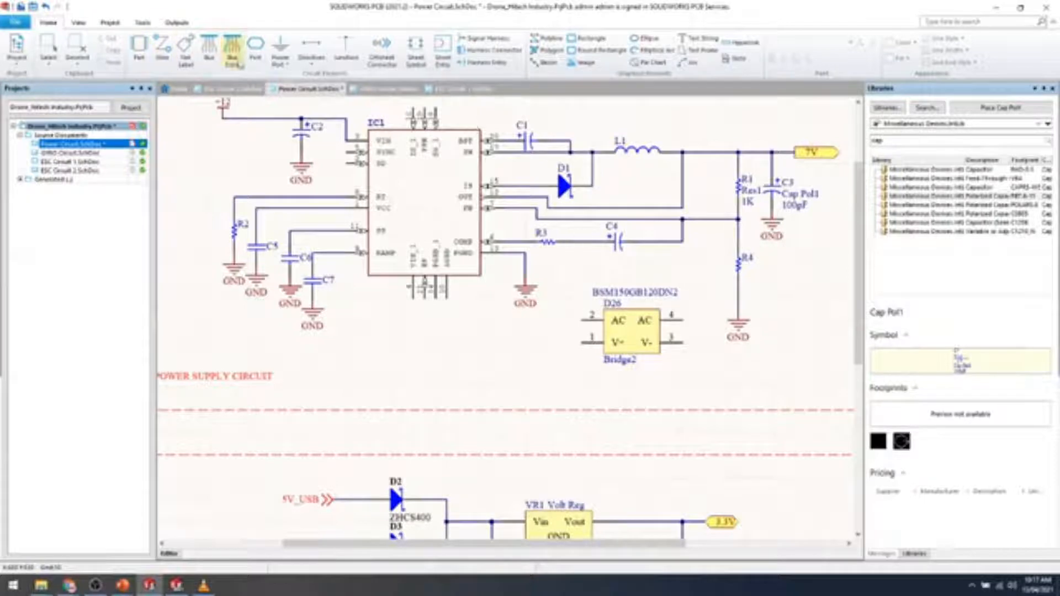
Place a net label on the wire between R3 and C4 and replace its default net name.
left_click(186, 51)
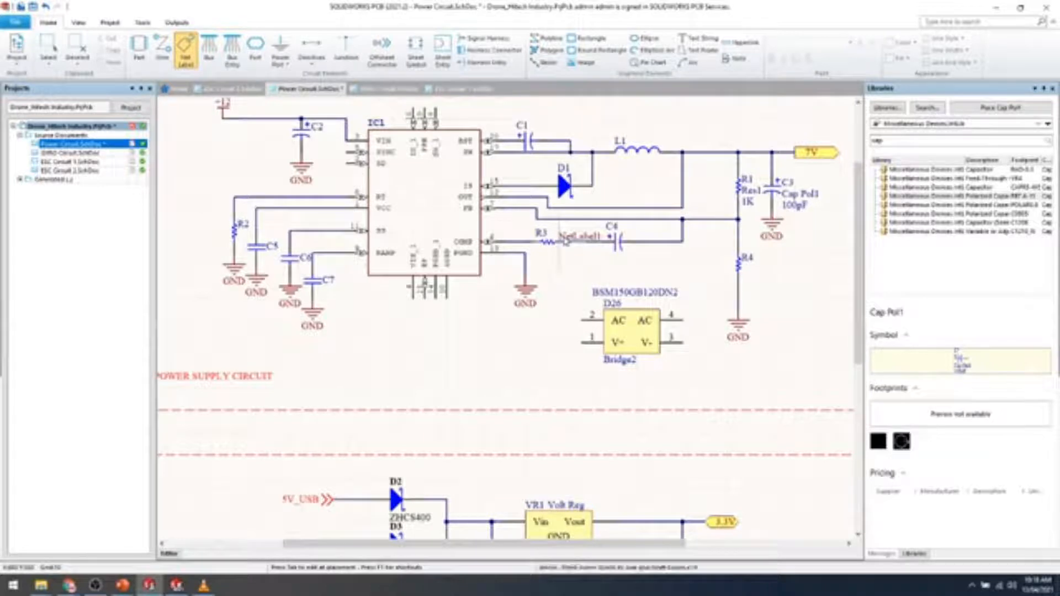
left_click(560, 242)
key("Escape")
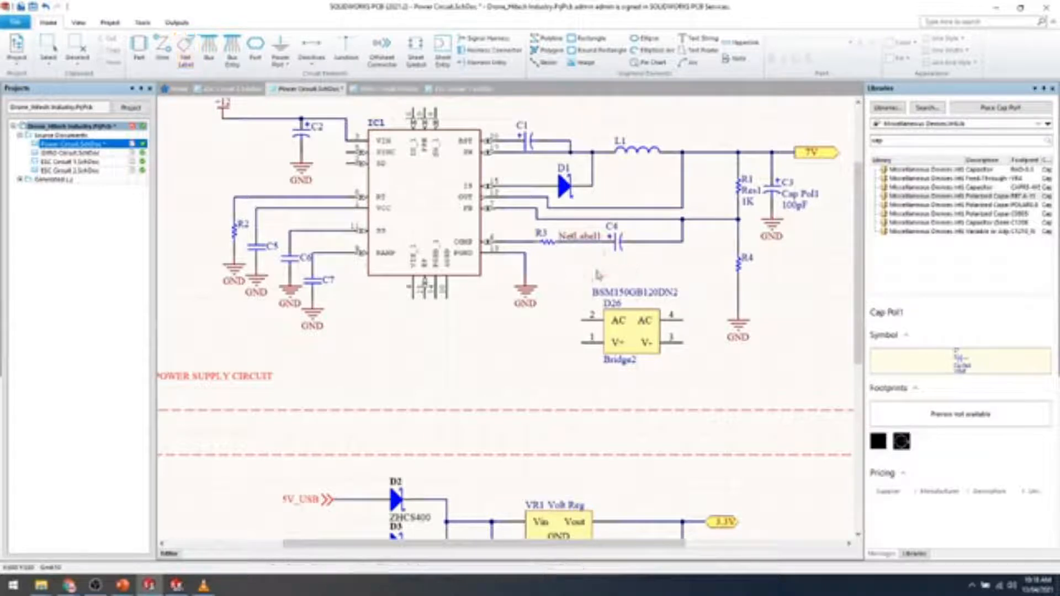
double_click(590, 242)
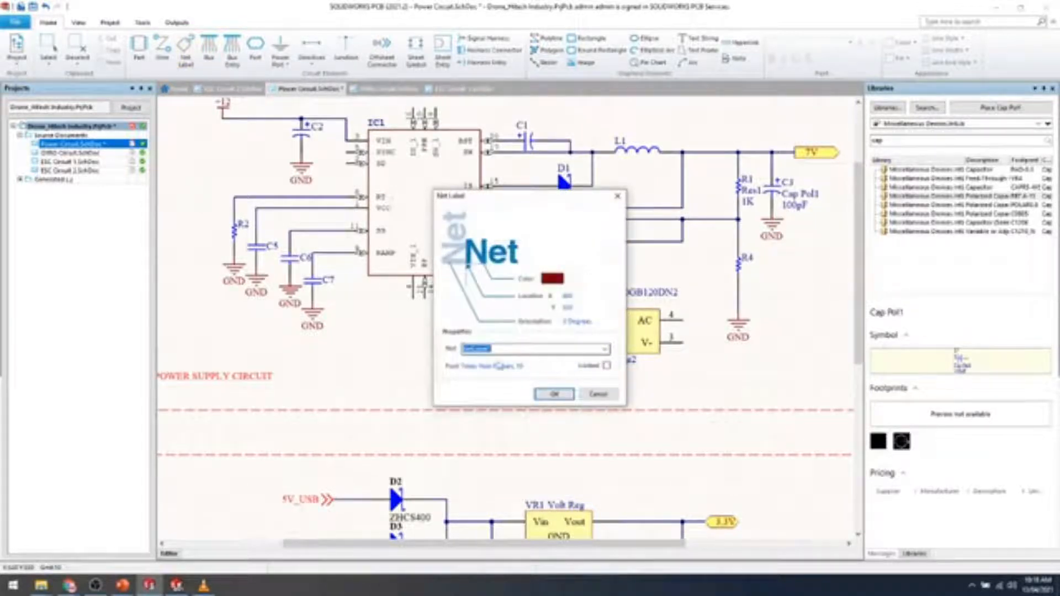
type("acout")
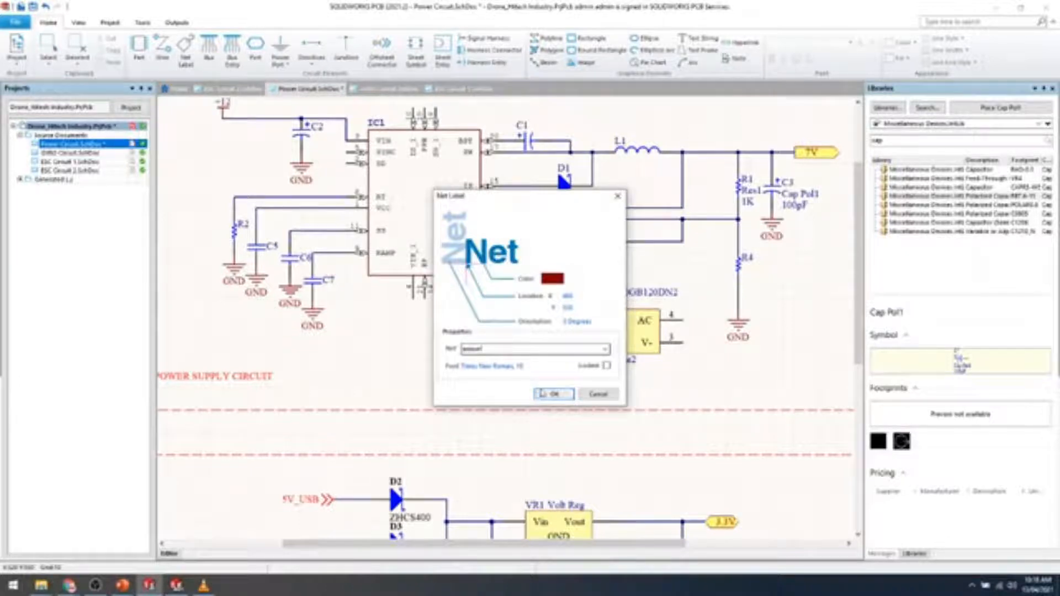
left_click(553, 394)
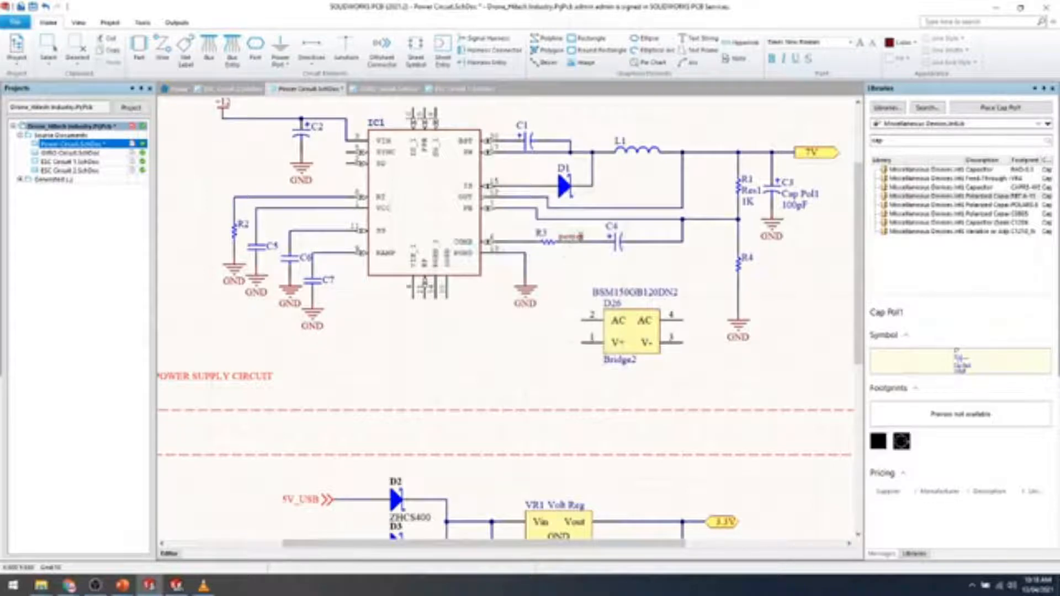
left_click(575, 238)
View the whole Power Circuit sheet and open the GYRO Circuit schematic to examine its layout.
scroll(571, 261, "down", 1, "ctrl")
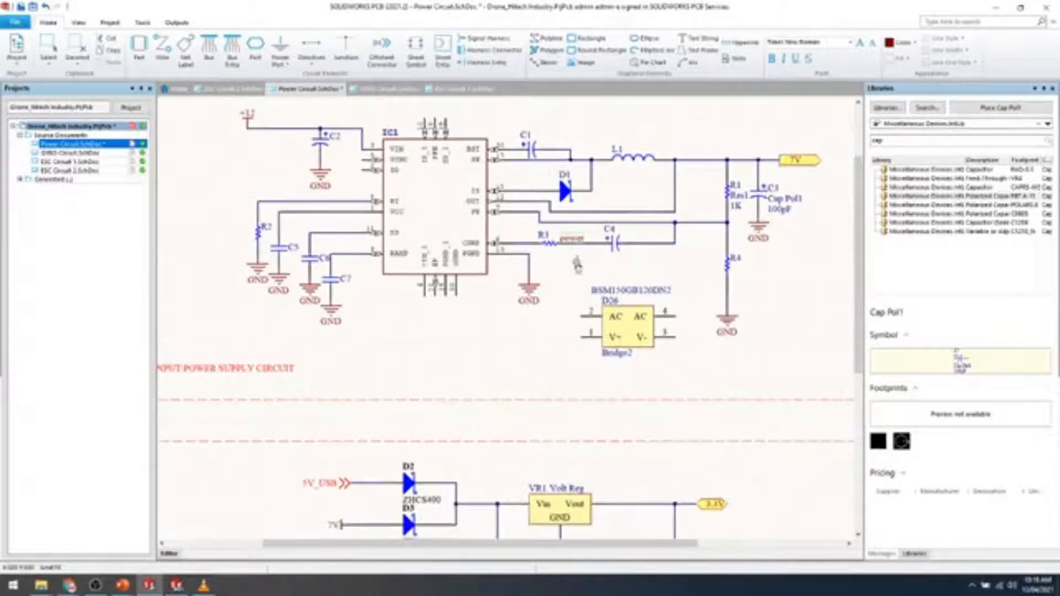
scroll(569, 342, "up", 1)
scroll(553, 341, "down", 2, "ctrl")
scroll(541, 371, "down", 2)
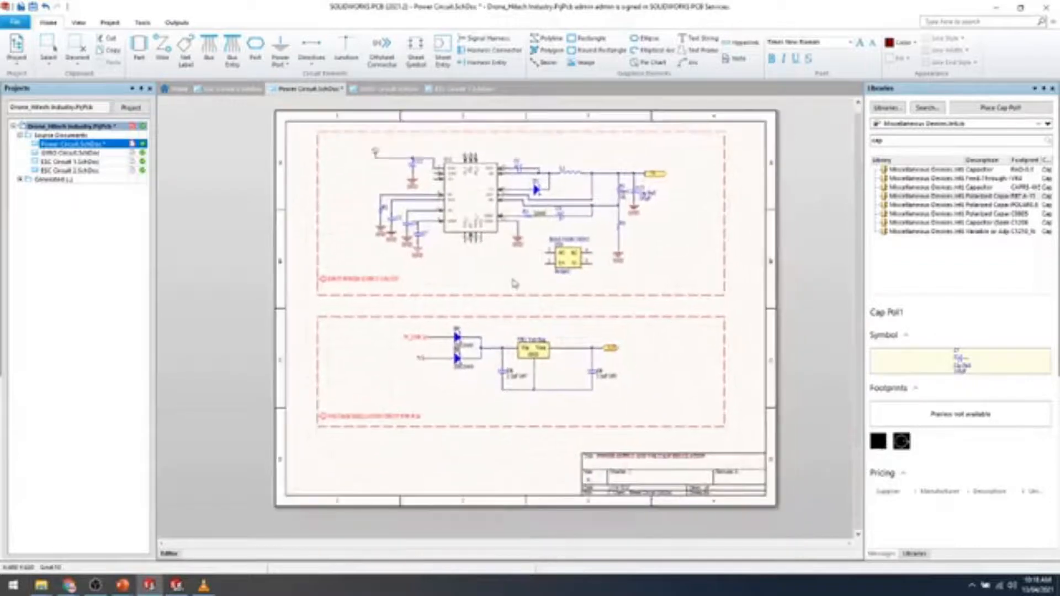
double_click(49, 153)
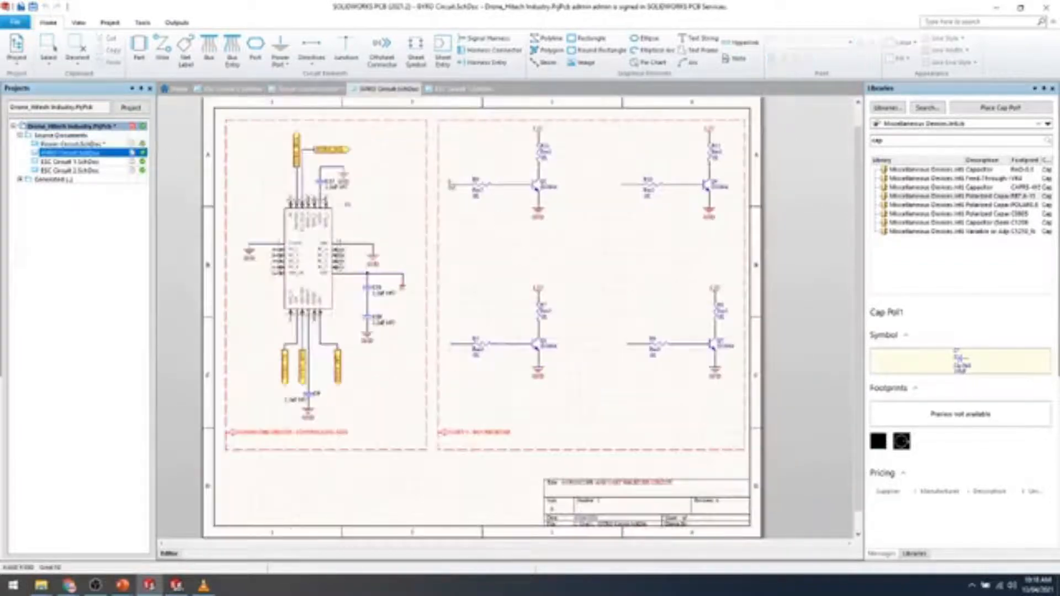
scroll(473, 268, "down", 1, "ctrl")
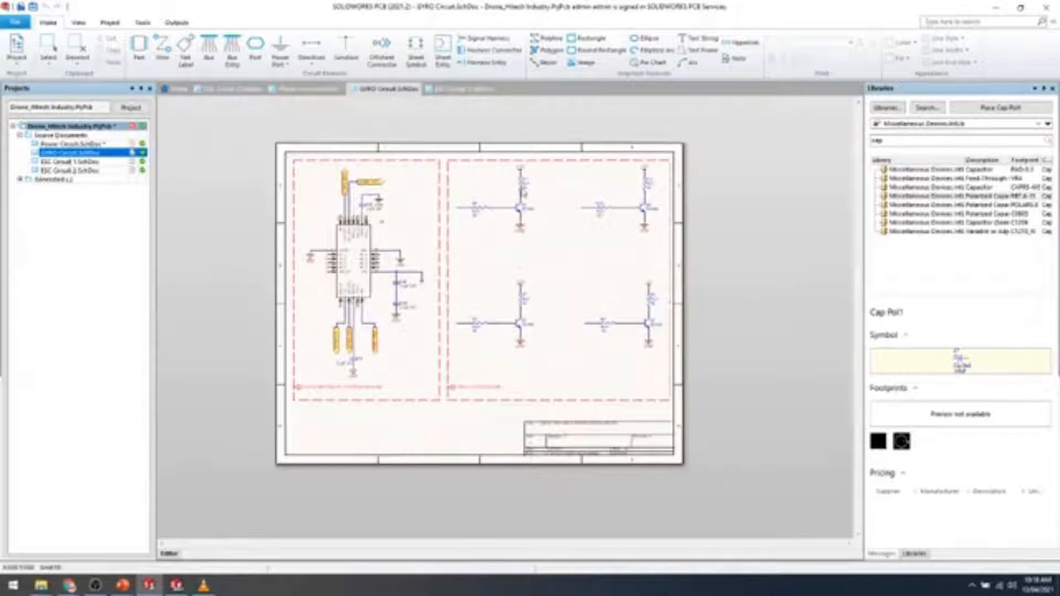
scroll(529, 255, "up", 1, "ctrl")
scroll(529, 255, "up", 1, "ctrl")
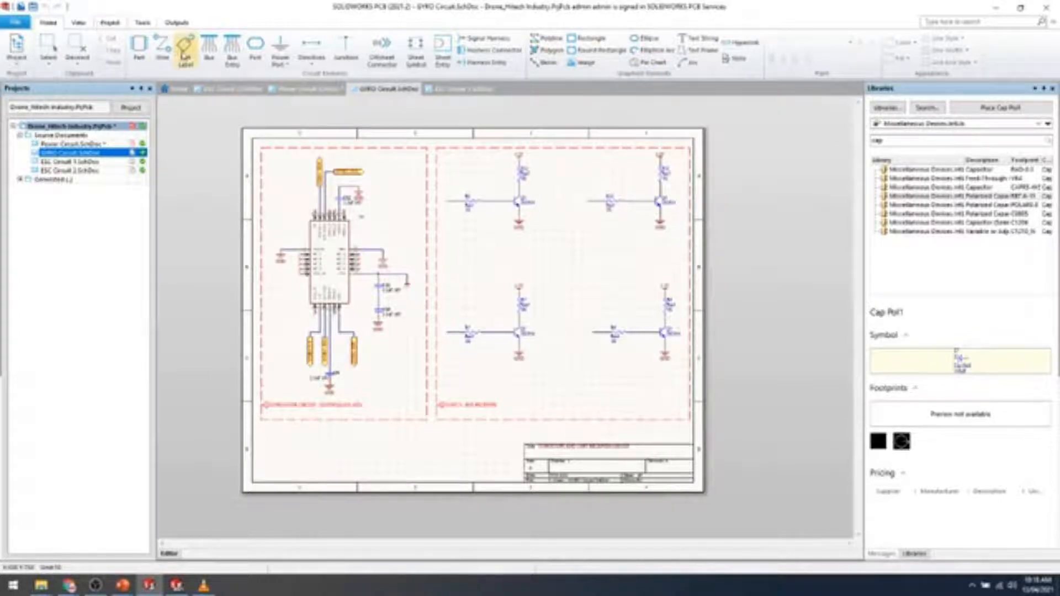
left_click(282, 65)
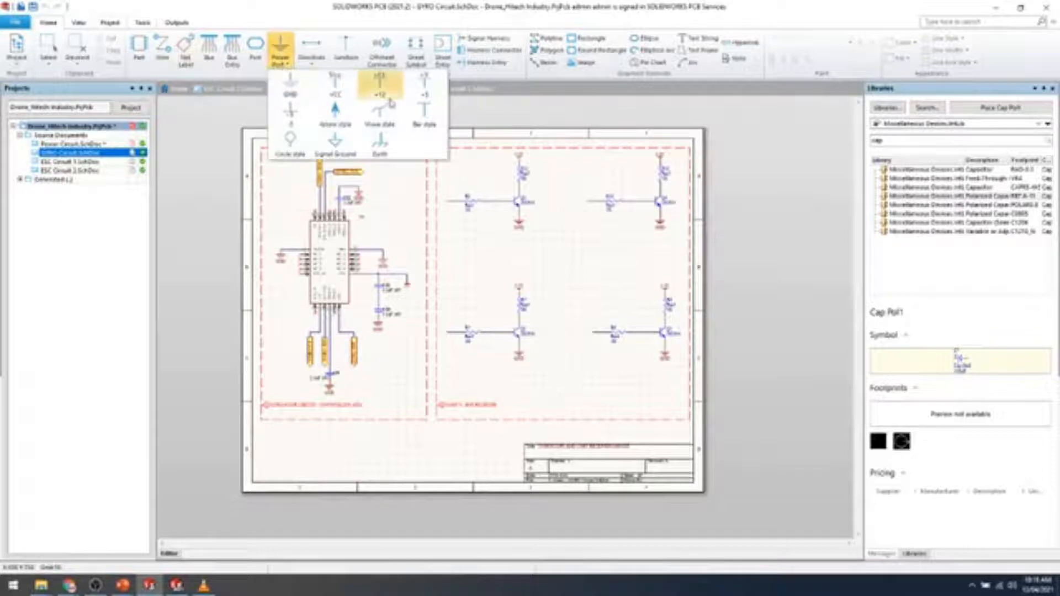
left_click(465, 110)
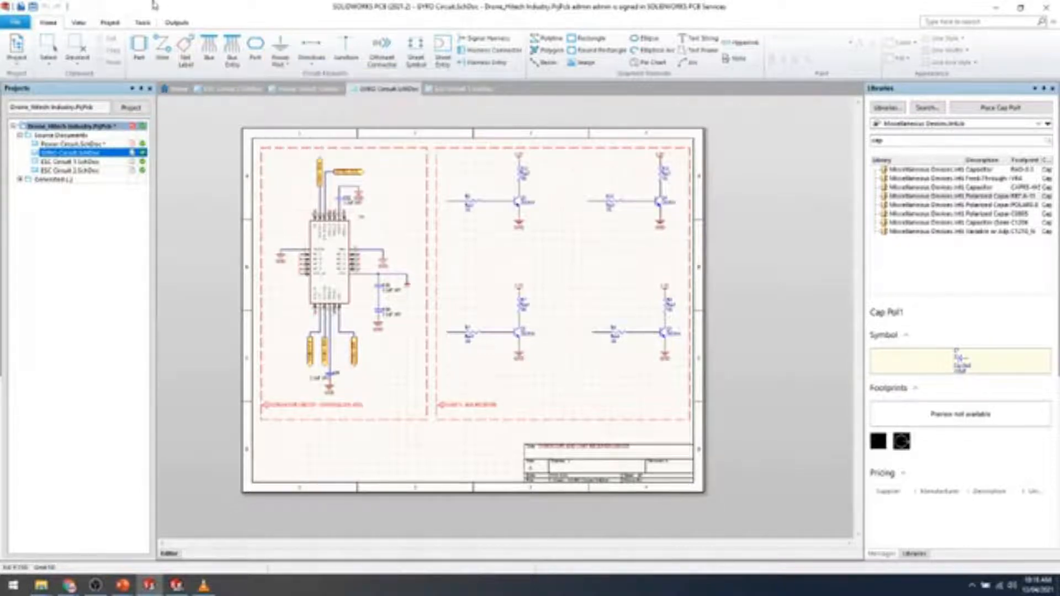
left_click(78, 25)
left_click(109, 23)
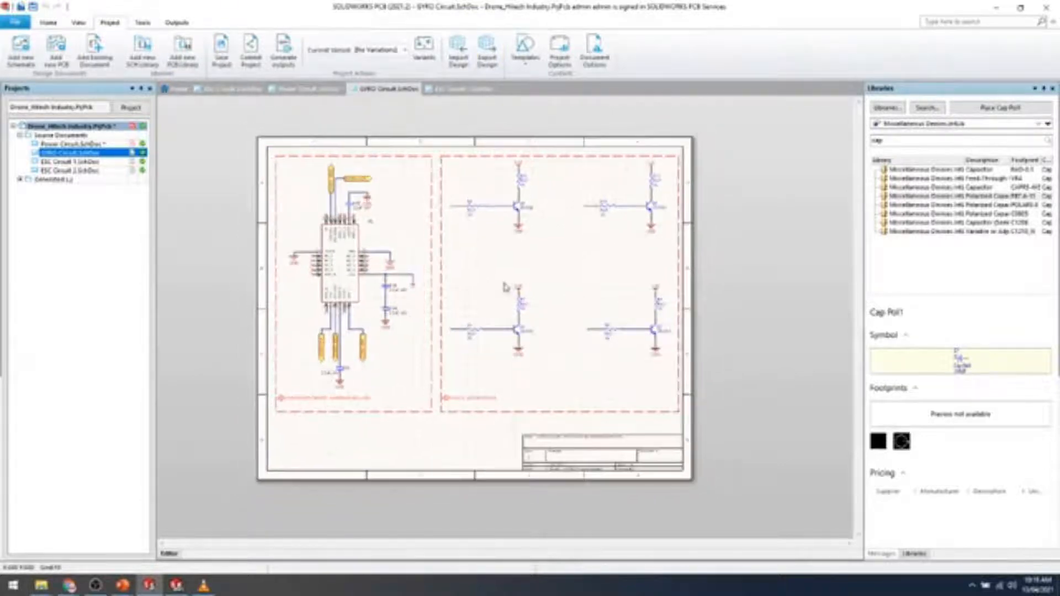
Open the ESC Circuit 2 schematic and examine its repeated motor phase circuits.
left_click(50, 171)
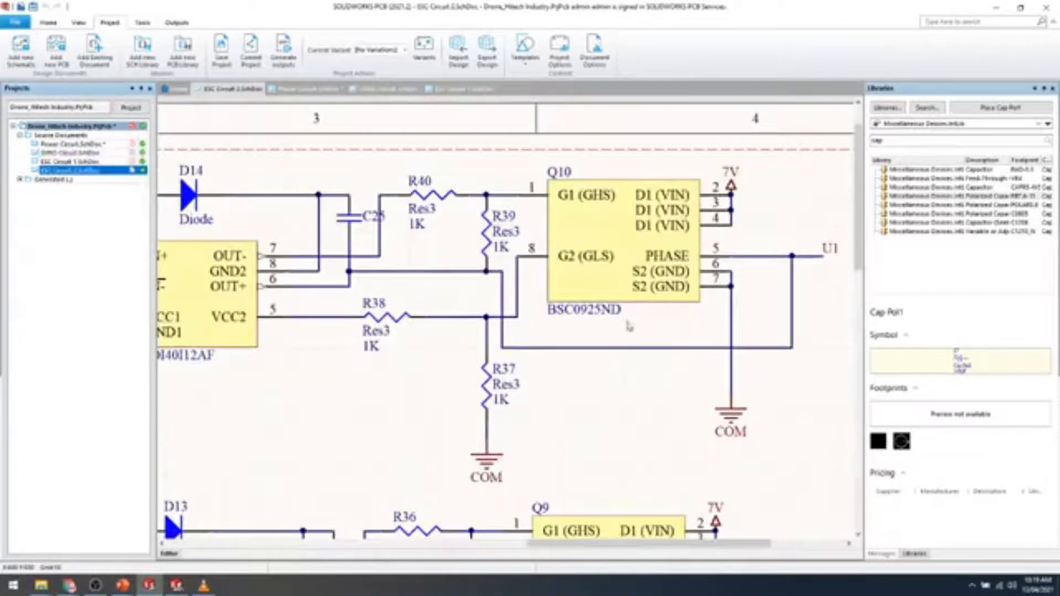
scroll(587, 330, "down", 6, "ctrl")
right_click_drag(587, 328, 584, 260)
scroll(588, 227, "up", 2, "ctrl")
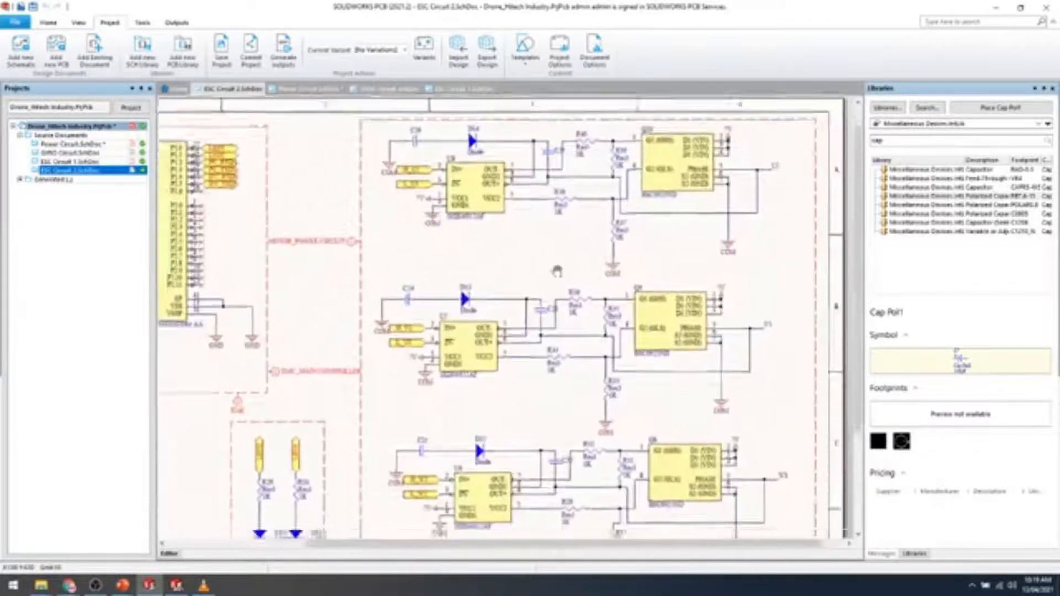
Add a new PCB document to the Drone_Hitech Industry project and discard the incoming board changes.
scroll(588, 226, "down", 2, "ctrl")
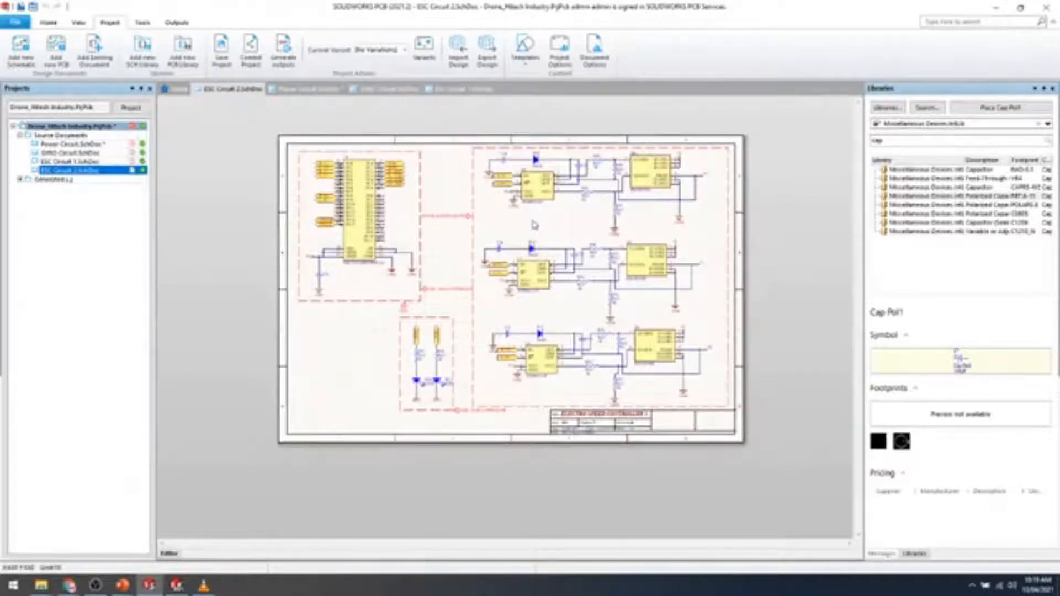
right_click(52, 171)
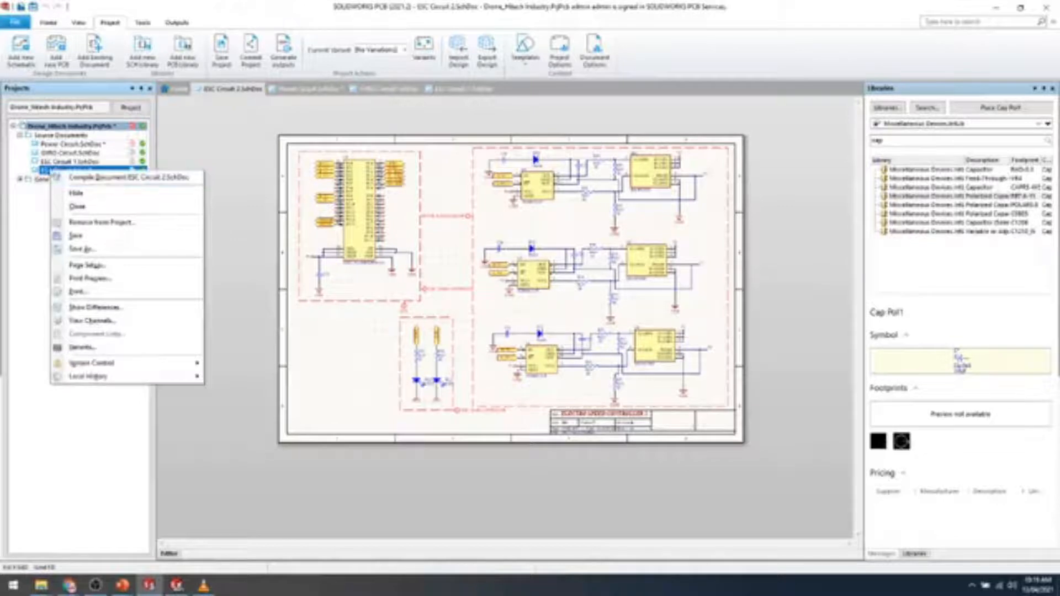
left_click(36, 205)
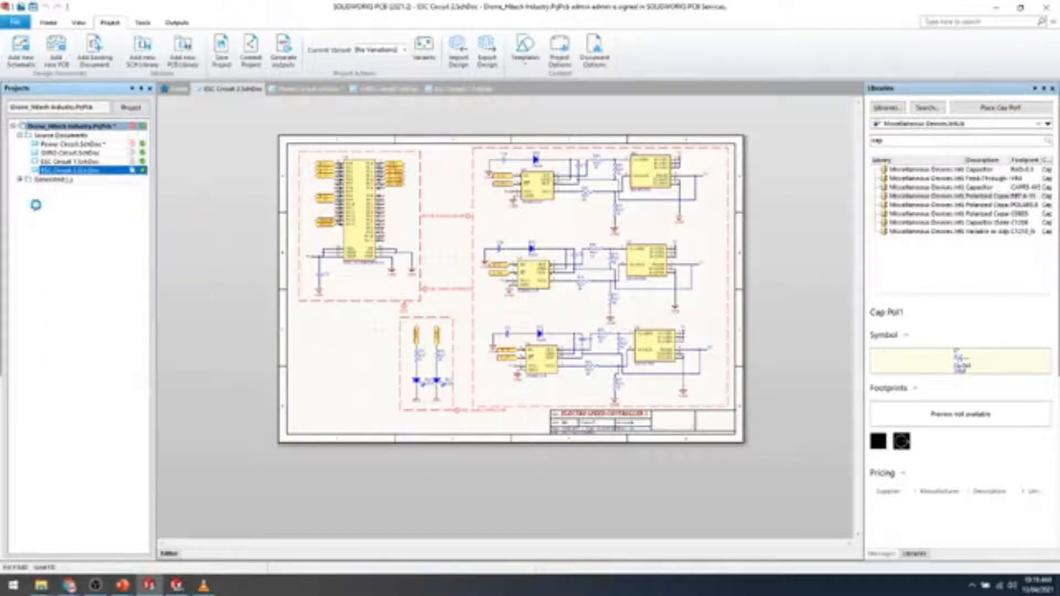
right_click(45, 127)
mouse_move(145, 161)
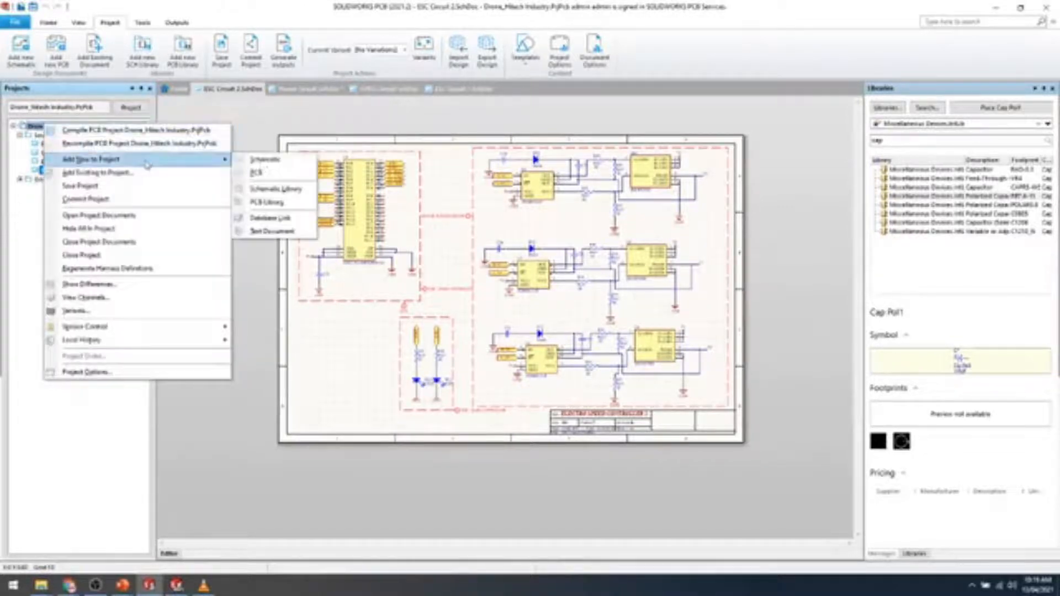
left_click(278, 175)
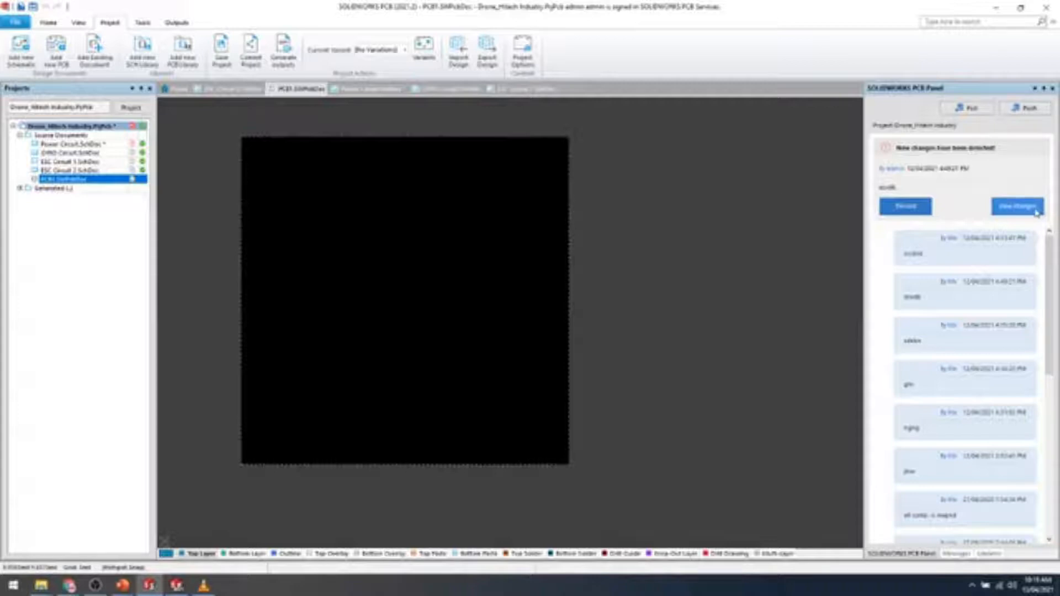
left_click(899, 208)
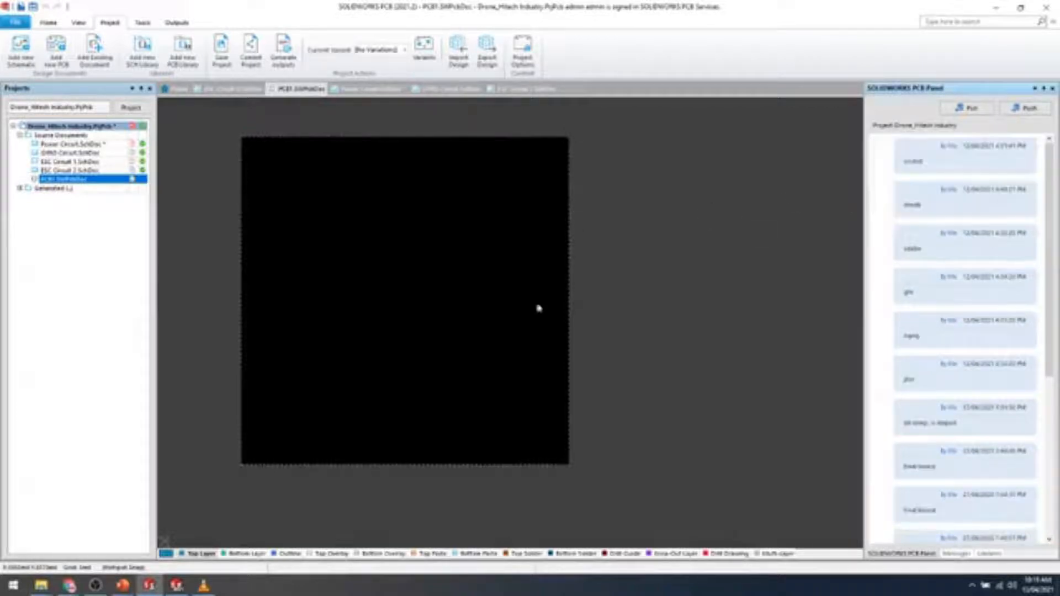
left_click(177, 588)
left_click(179, 590)
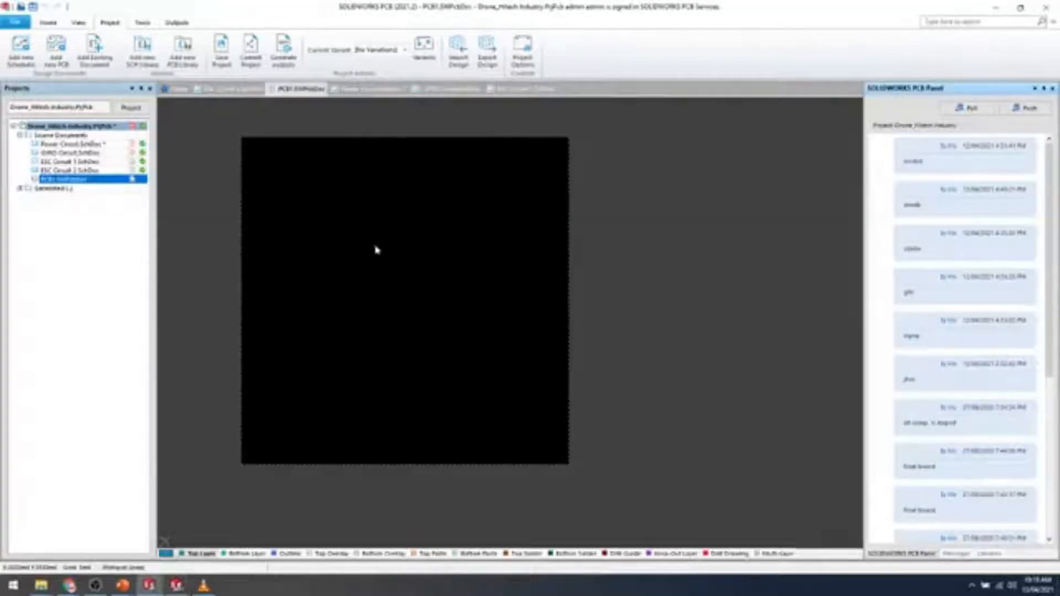
left_click(144, 23)
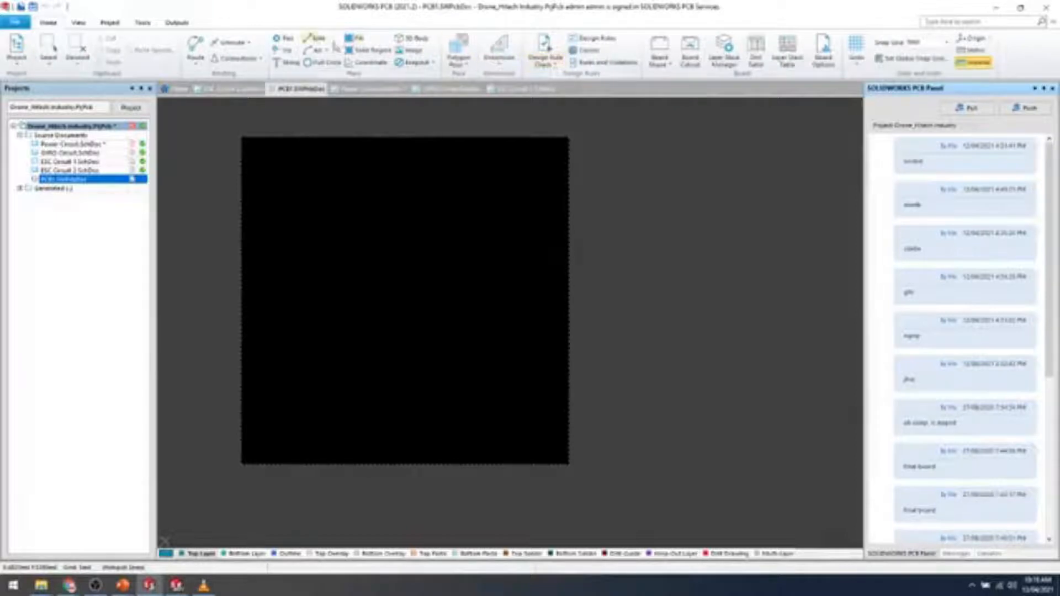
left_click(664, 65)
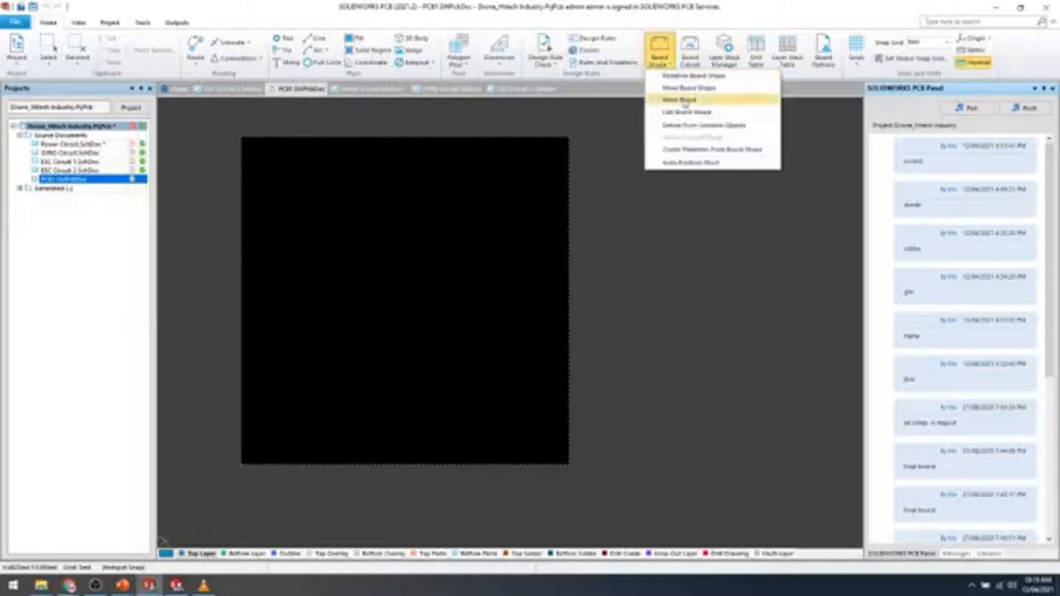
left_click(689, 59)
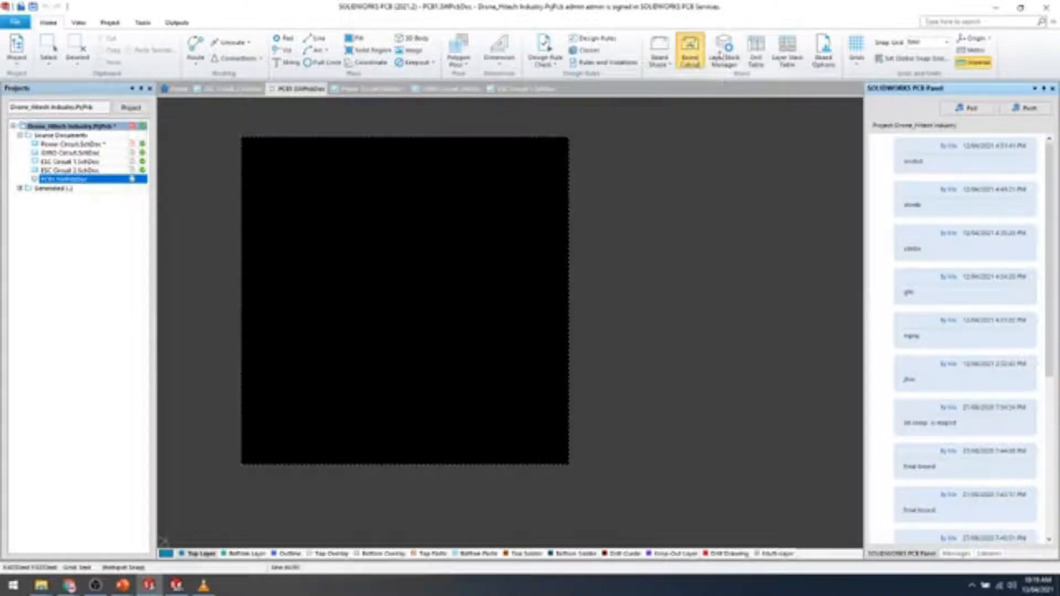
Open the Layer Stack Manager for the new board and examine its layers, add-layer choices and layer pairing options.
left_click(723, 59)
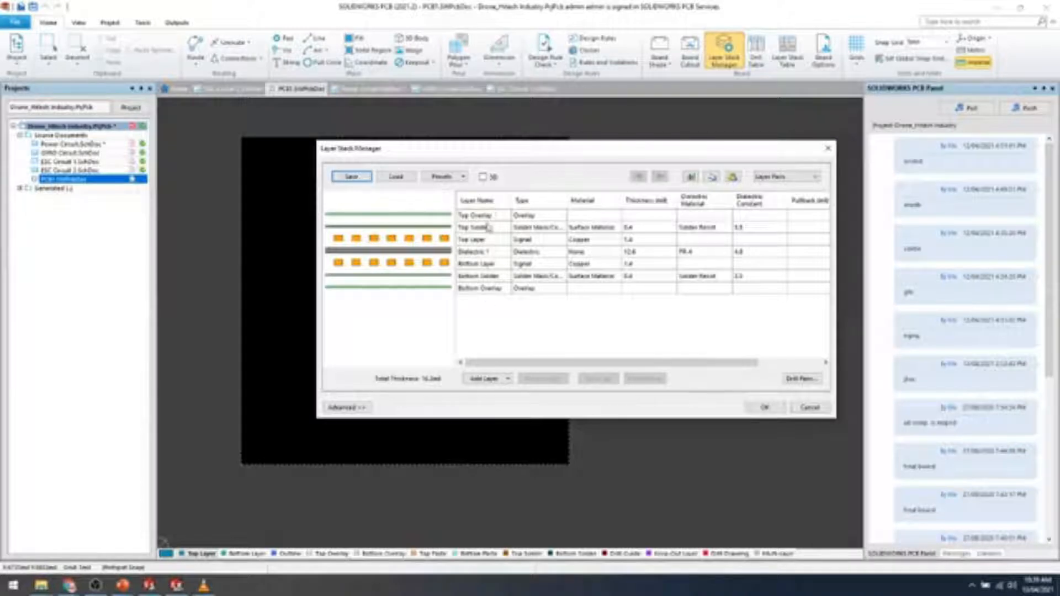
left_click(606, 226)
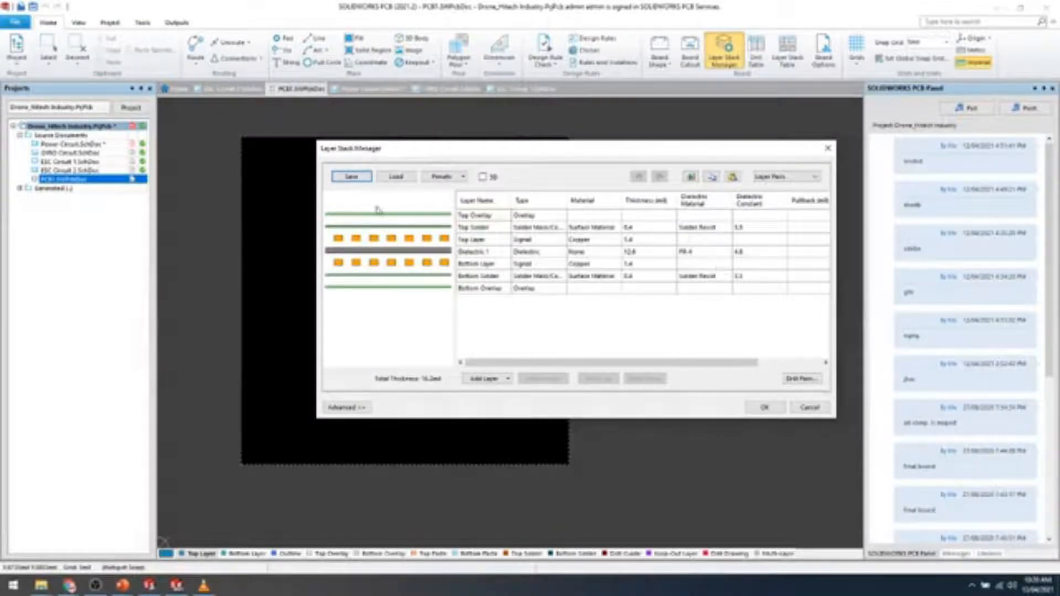
left_click(492, 383)
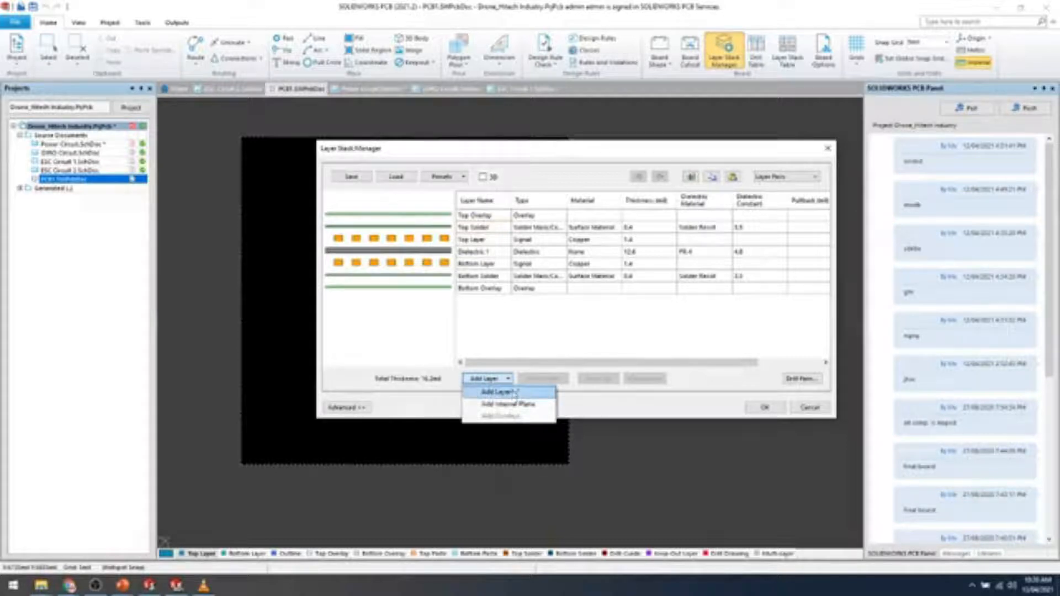
left_click(512, 321)
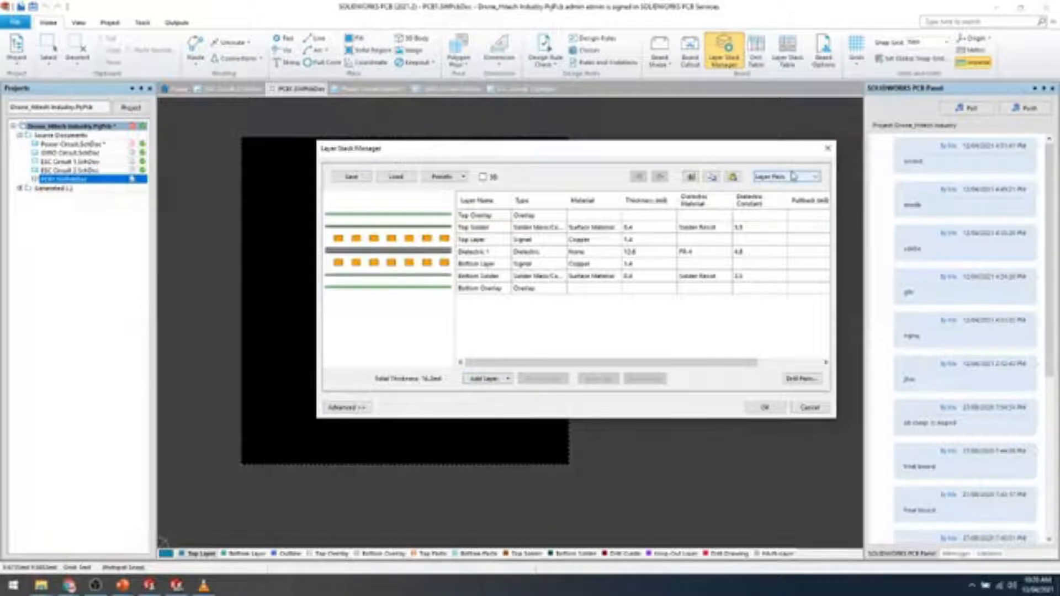
left_click(772, 180)
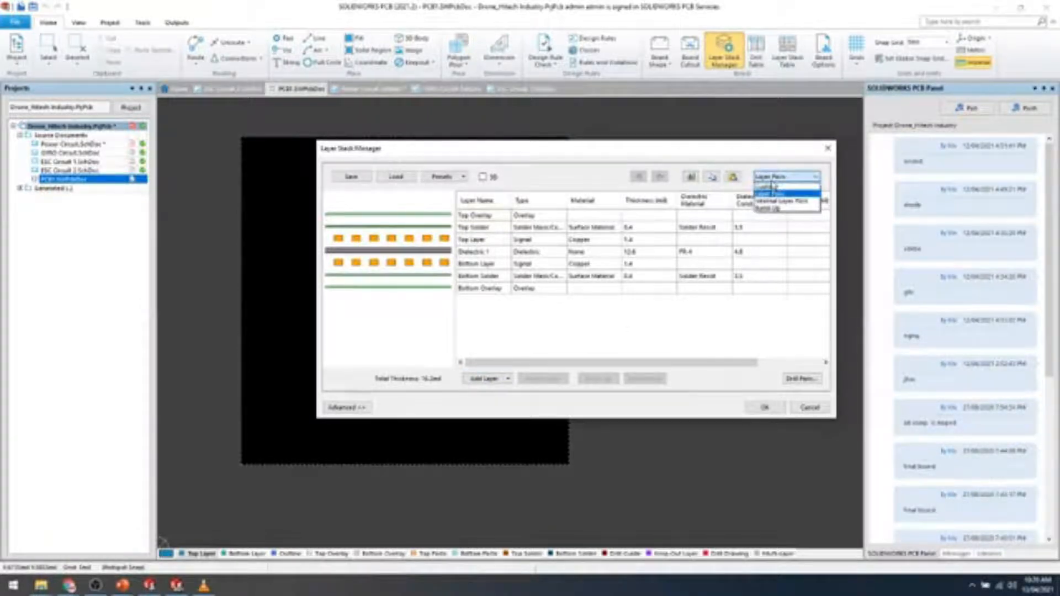
left_click(585, 314)
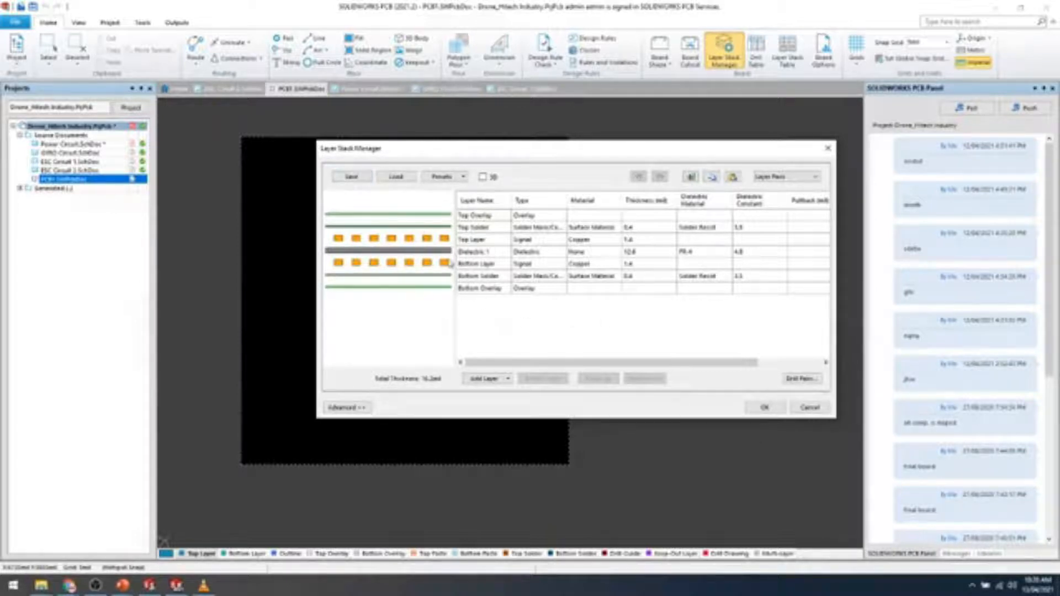
Check the project folder for a loadable stack-up file, cancel loading and accept the board's default layer stack.
left_click(397, 176)
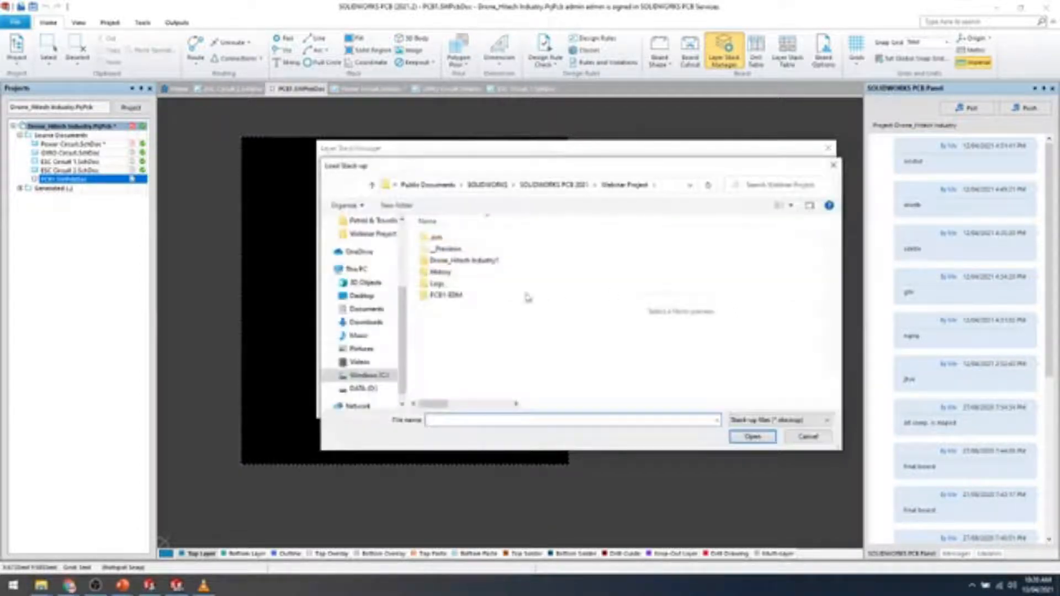
left_click(809, 437)
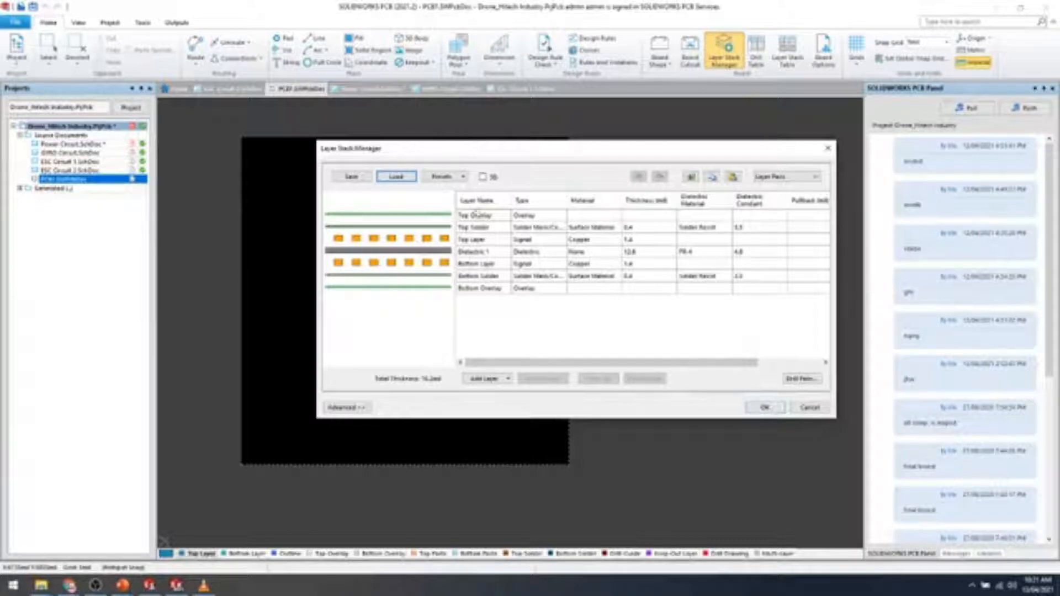
left_click(780, 408)
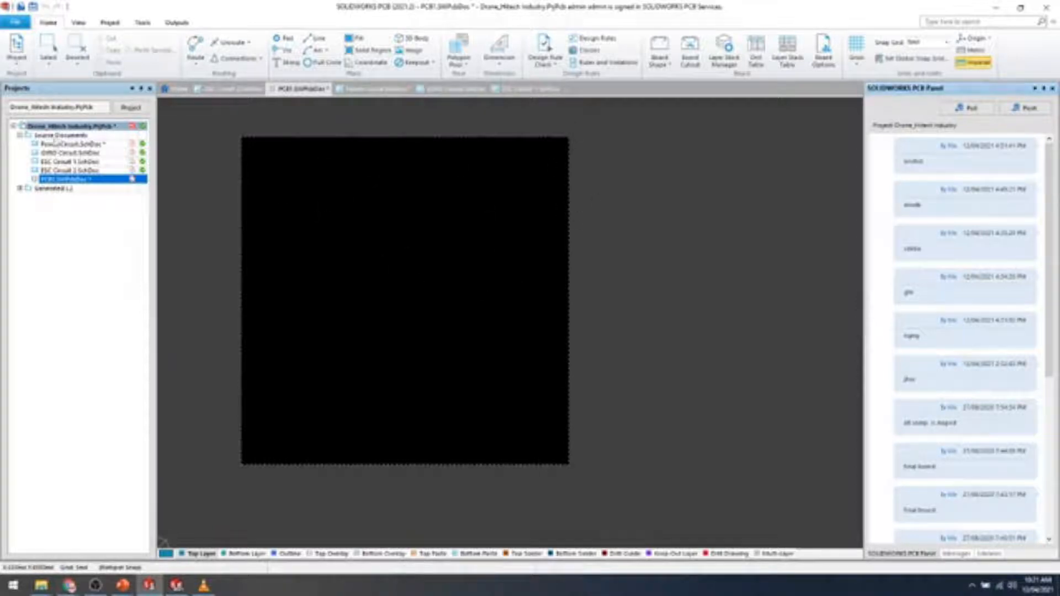
Commit the Drone_Hitech Industry project to version control, saving the board as PCB1.SWPcbDoc over the existing file.
right_click(56, 127)
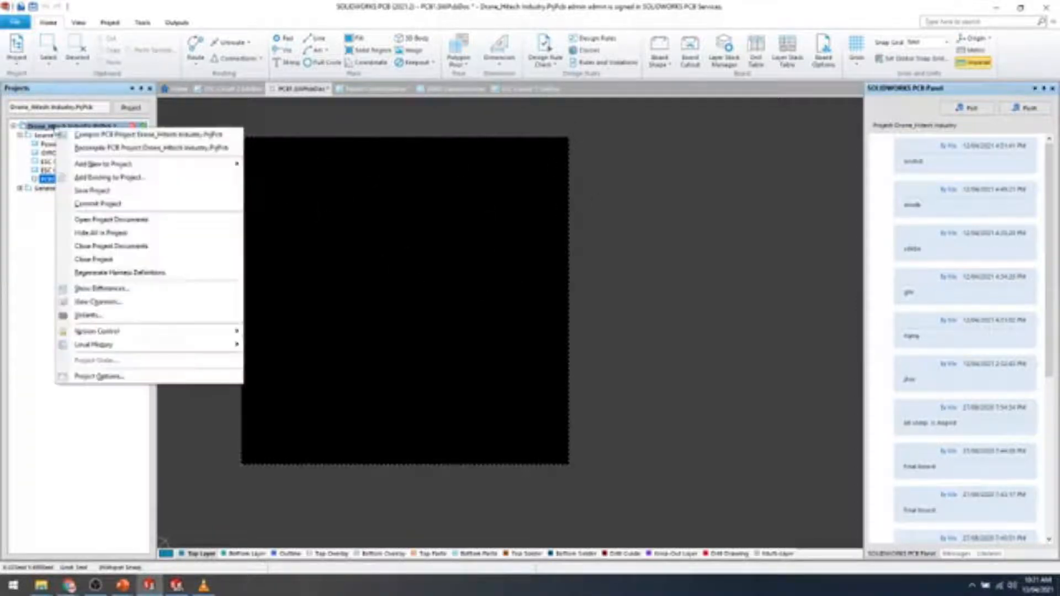
left_click(118, 204)
left_click(523, 322)
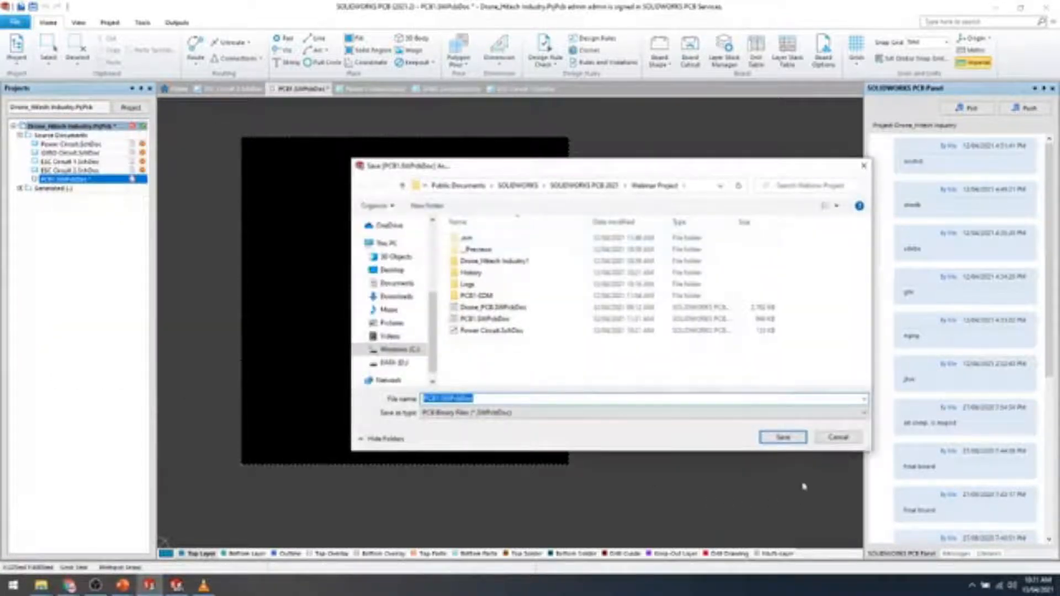
left_click(789, 437)
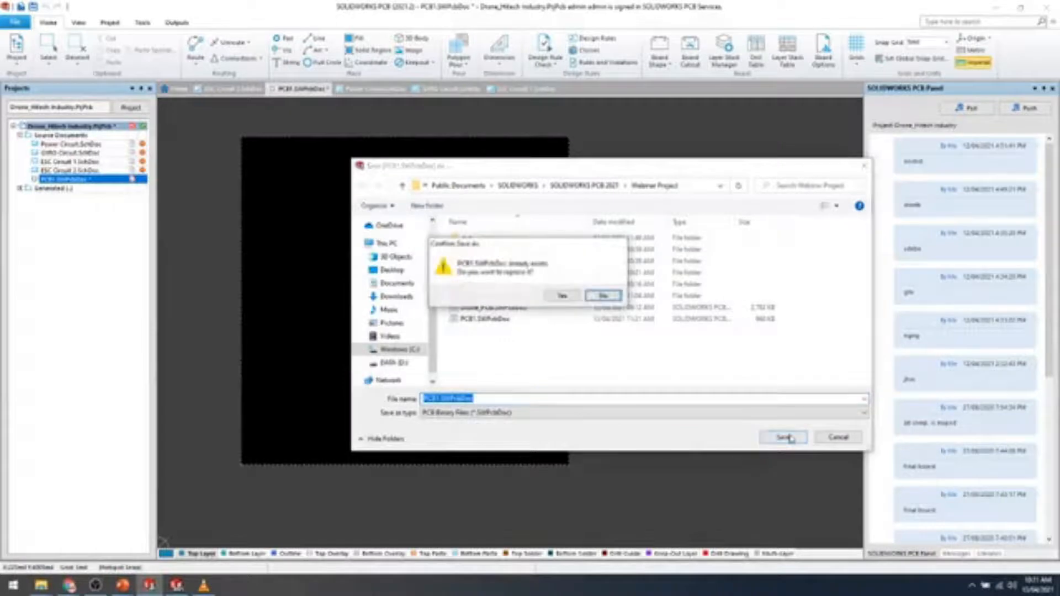
left_click(562, 296)
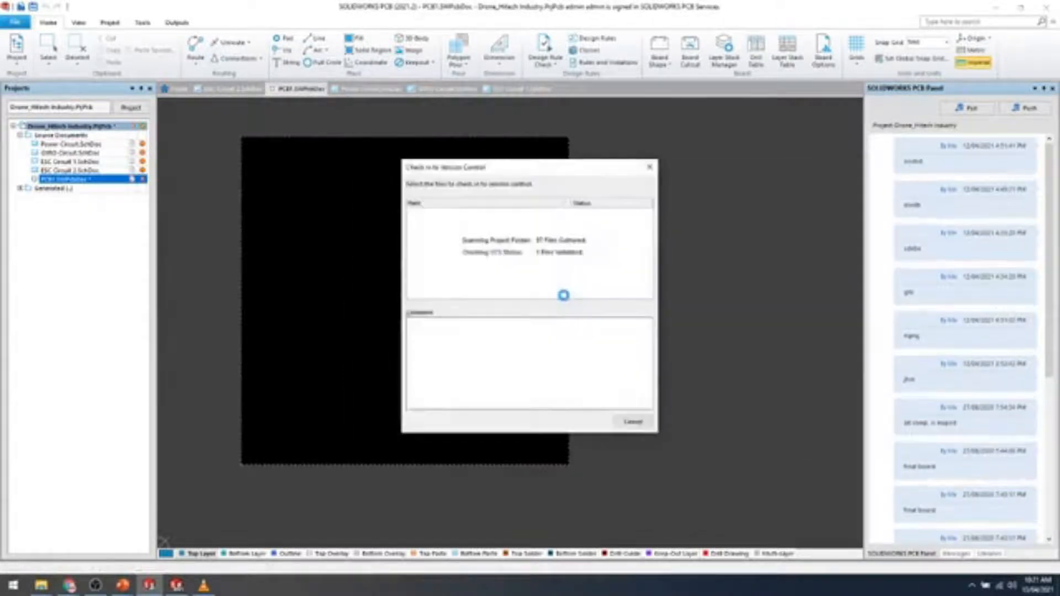
left_click(589, 422)
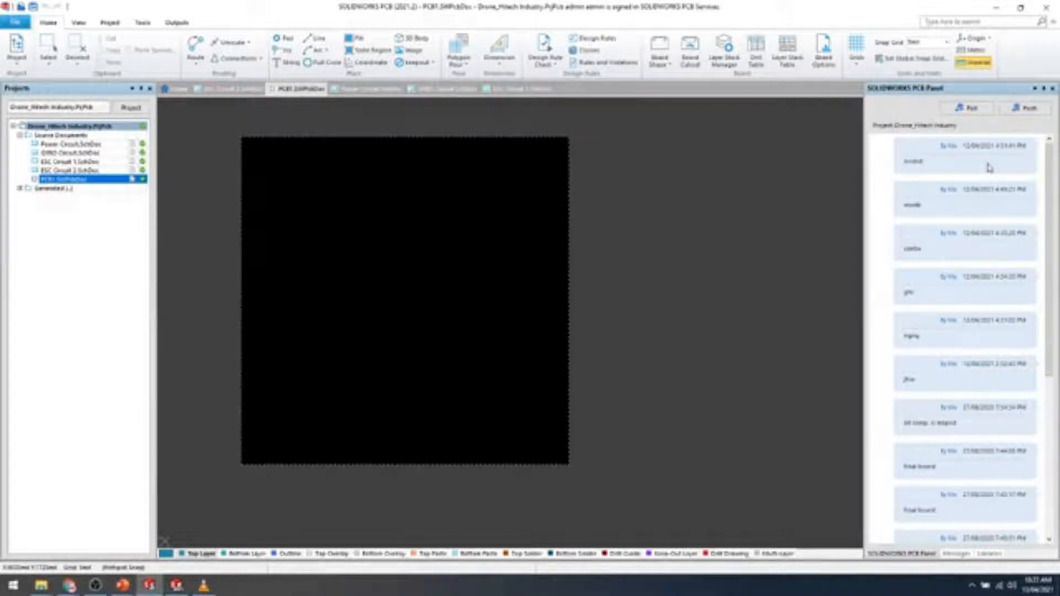
Push the board to the collaboration server with the comment "This is my board size".
left_click(1025, 108)
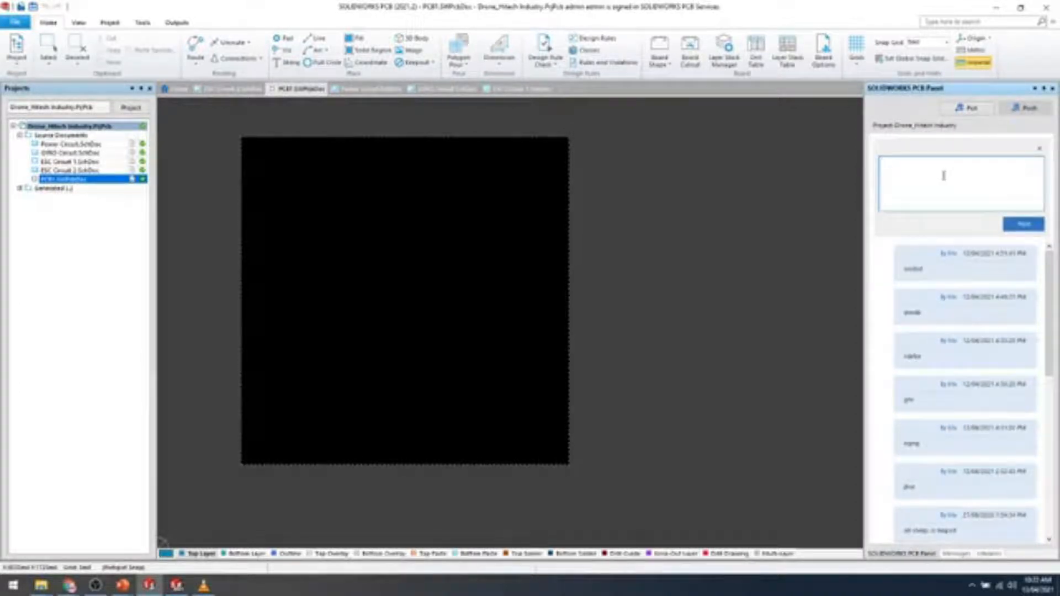
type("pc")
type(" my")
type(" second")
key("BackSpace")
key("BackSpace")
key("BackSpace")
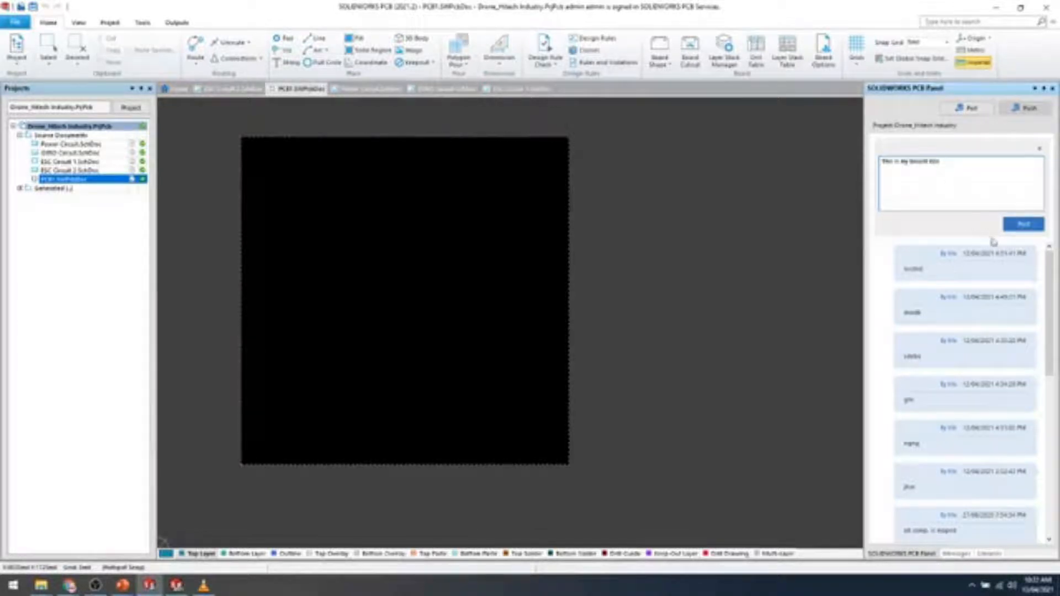
left_click(1024, 225)
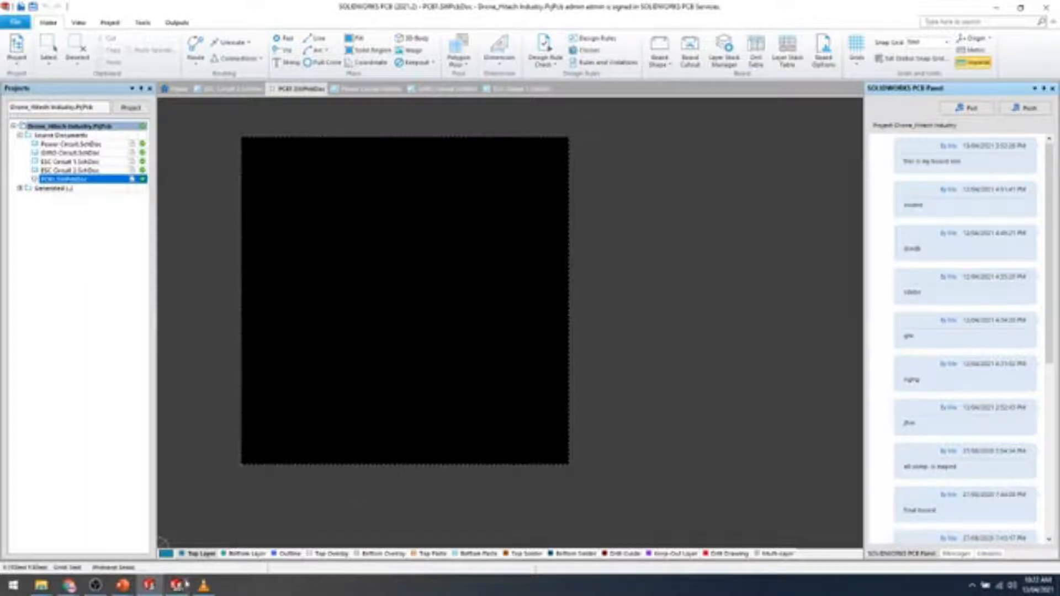
Switch to the quadruped robot assembly in SOLIDWORKS and examine its body and electronics bay from several angles.
mouse_move(177, 585)
left_click(182, 538)
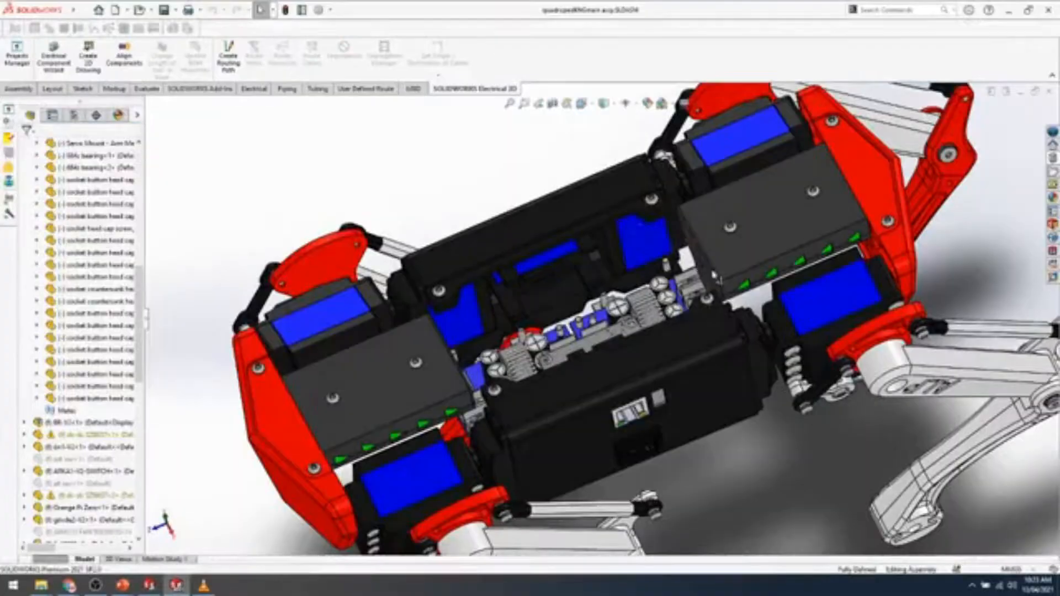
mouse_move(602, 278)
middle_mouse_down()
mouse_move(655, 276)
mouse_move(601, 237)
mouse_move(605, 281)
middle_mouse_up()
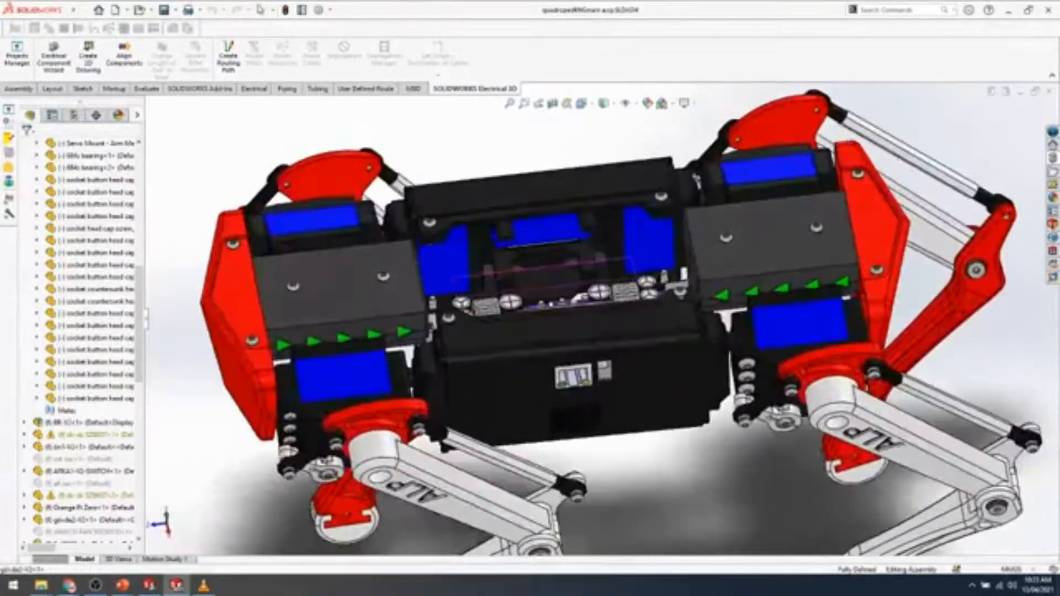
scroll(574, 258, "up", 2)
scroll(607, 342, "up", 2)
scroll(624, 341, "down", 4)
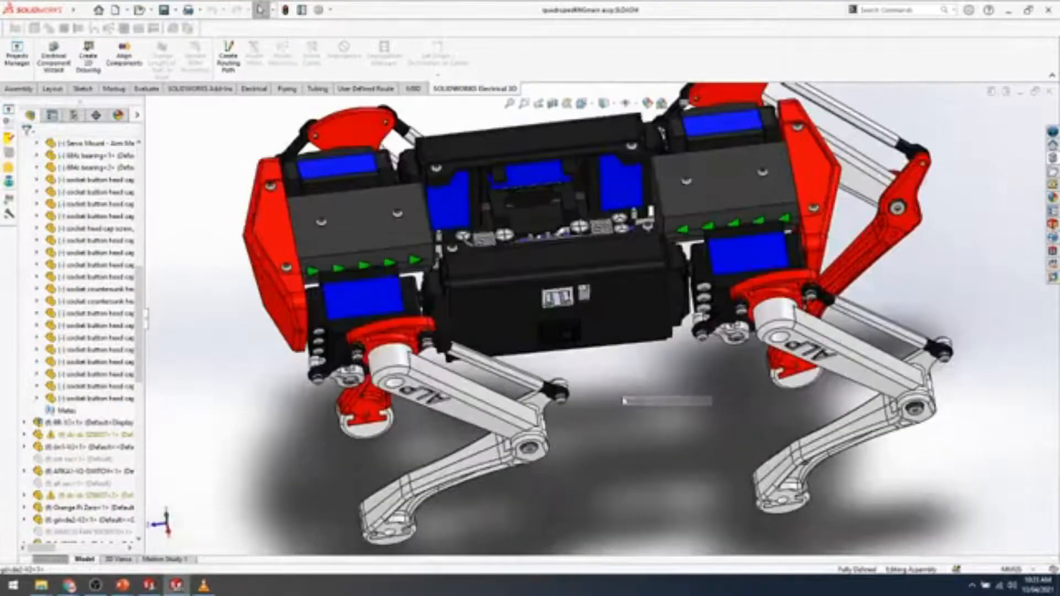
middle_click_drag(612, 264, 655, 385)
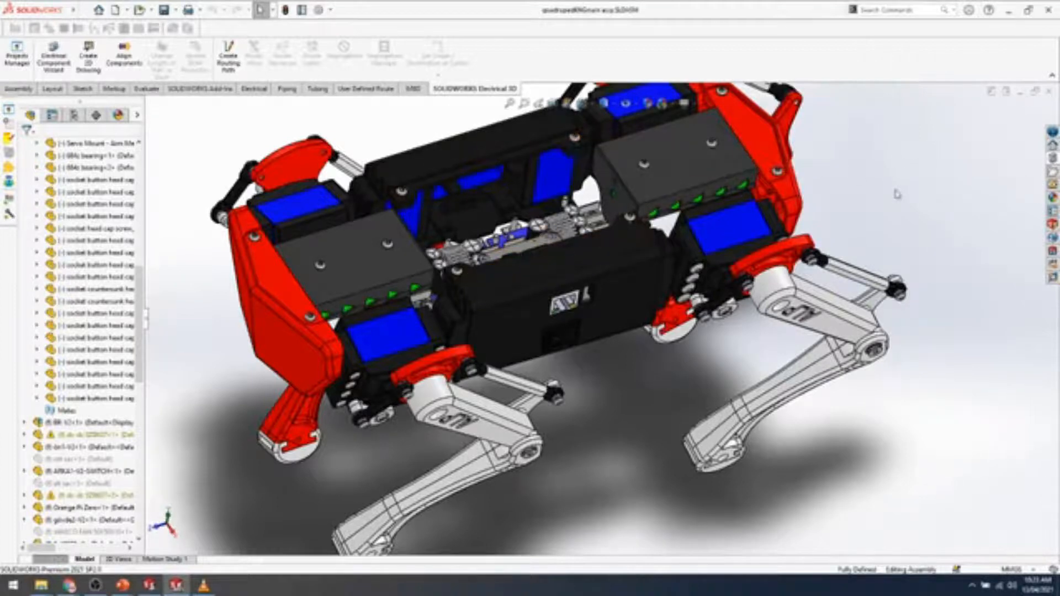
scroll(638, 227, "up", 3)
scroll(483, 239, "down", 2)
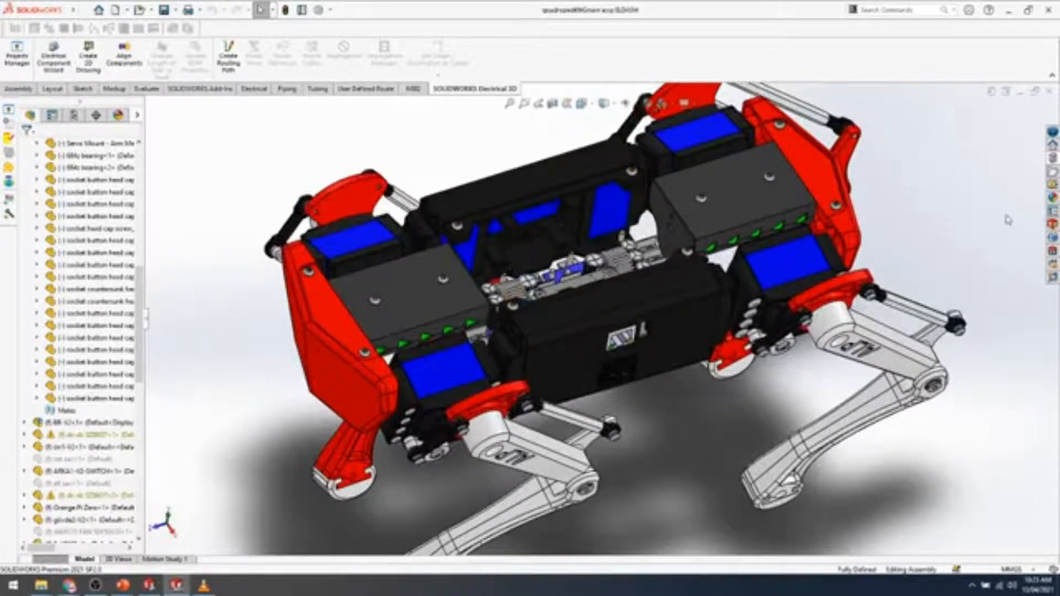
Pull the Webinar Project board from the collaboration server and save its assembly as Webinar Project.sldasm.
left_click(1052, 261)
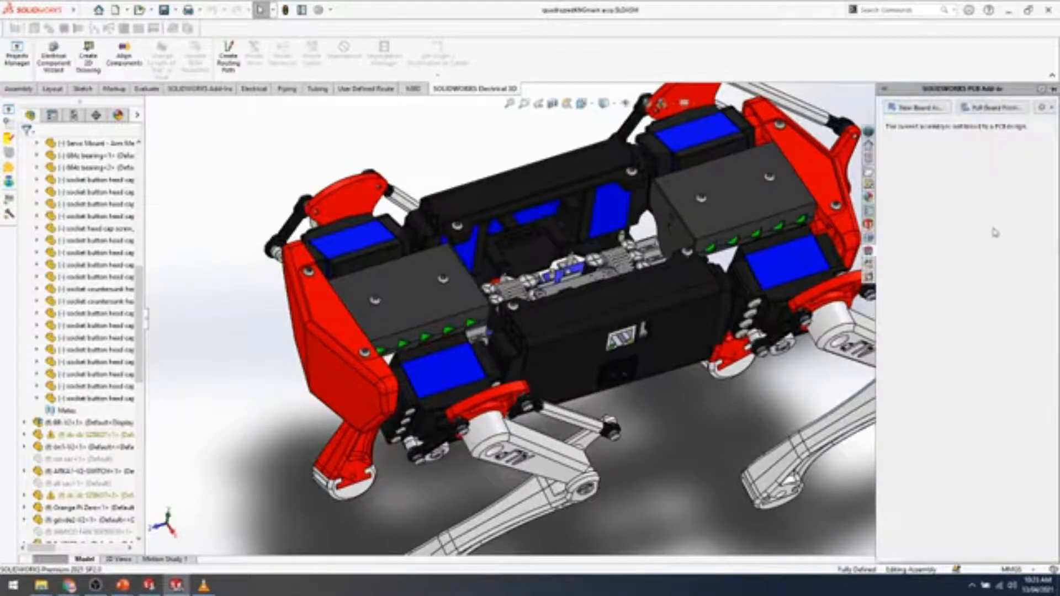
left_click(1002, 113)
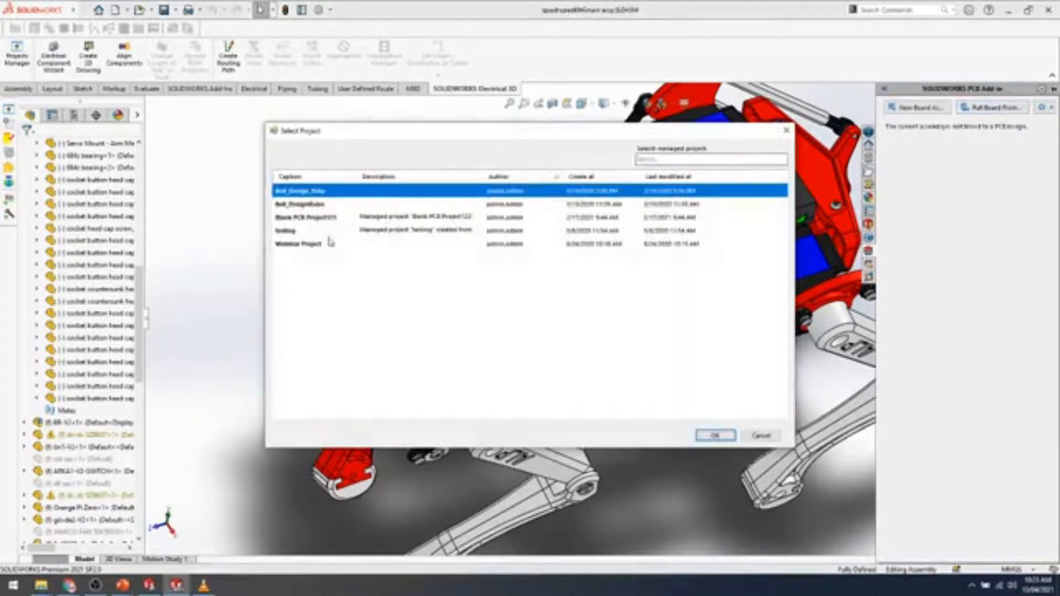
left_click(312, 245)
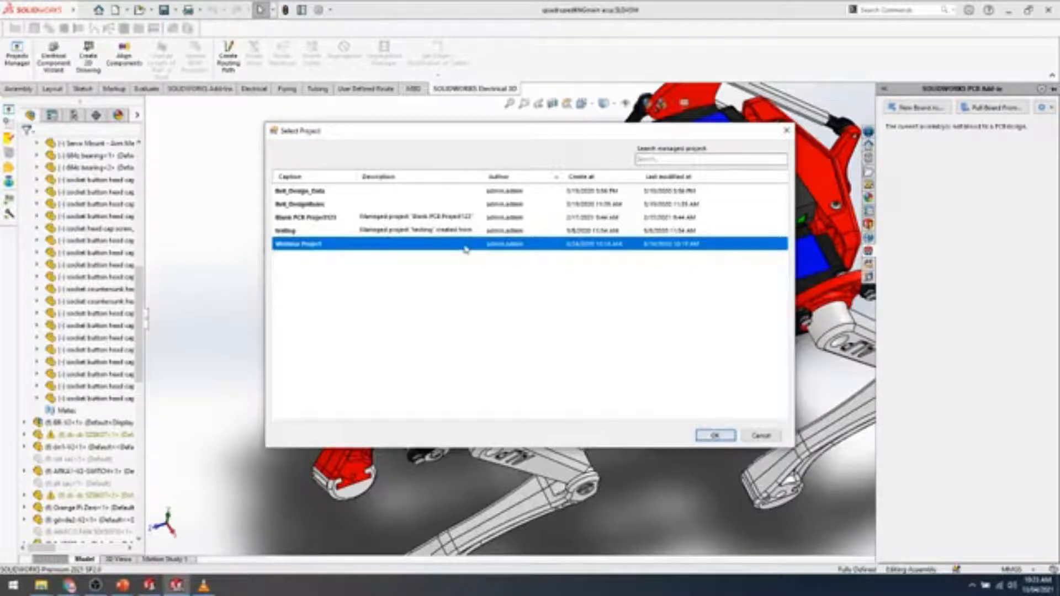
left_click(716, 435)
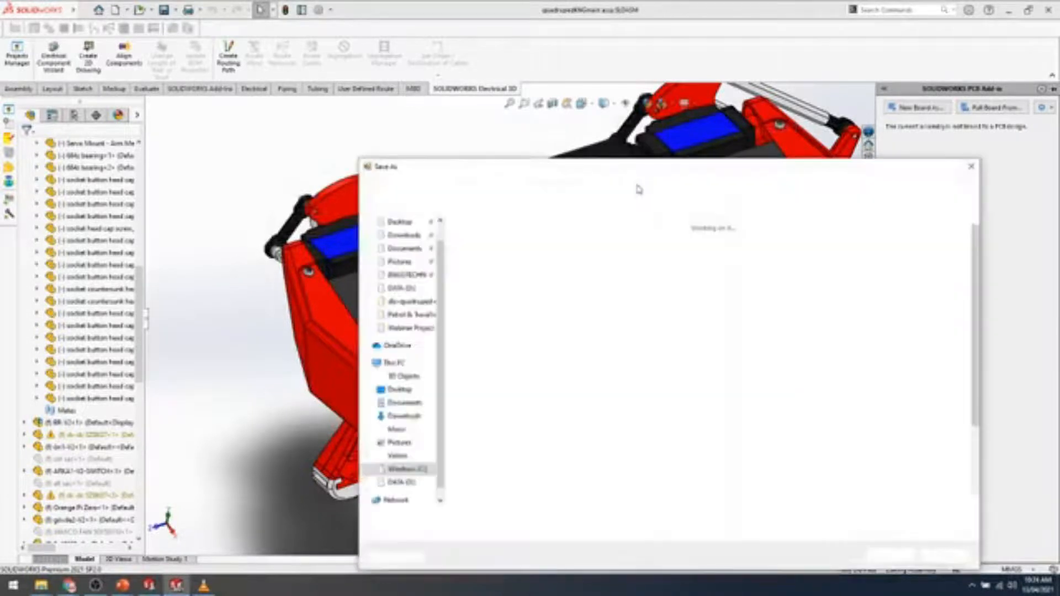
left_click_drag(705, 177, 646, 117)
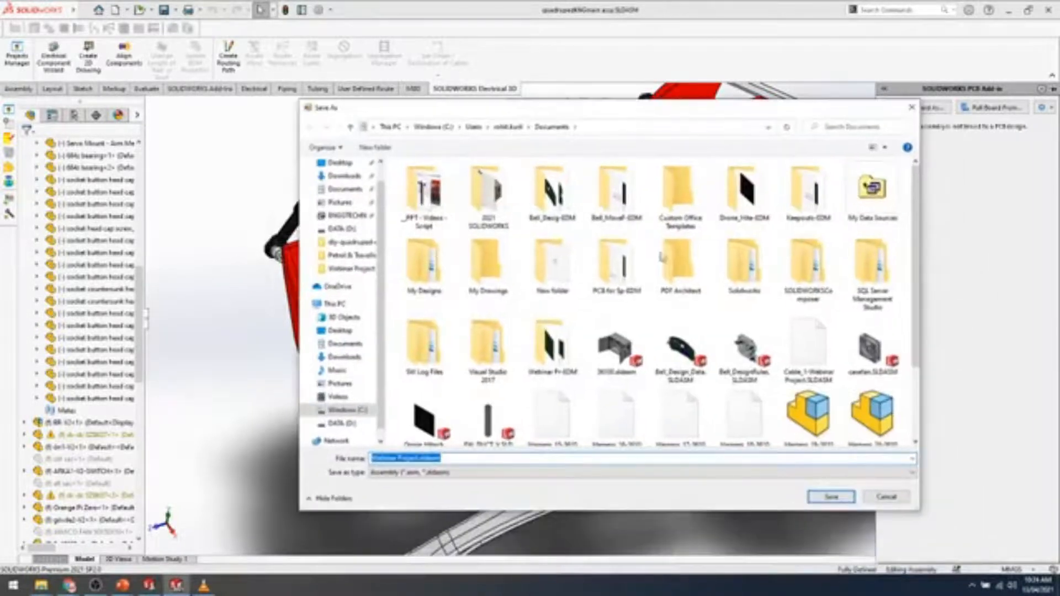
left_click(830, 496)
left_click(561, 293)
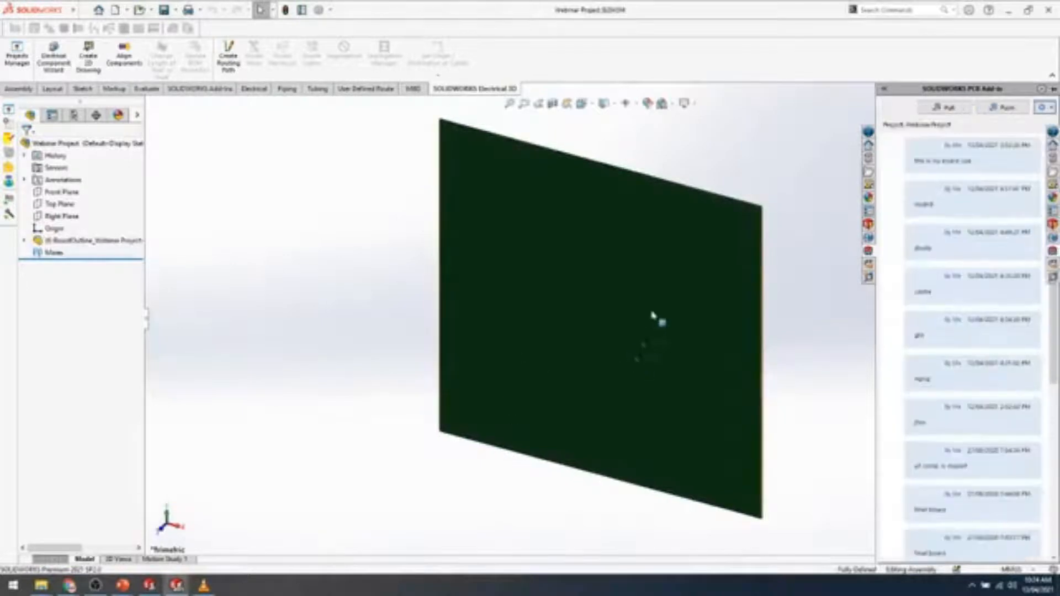
mouse_move(657, 320)
middle_mouse_down()
mouse_move(674, 358)
mouse_move(572, 310)
mouse_move(721, 388)
mouse_move(839, 379)
mouse_move(582, 315)
mouse_move(686, 362)
mouse_move(660, 386)
mouse_move(656, 334)
middle_mouse_up()
scroll(655, 331, "up", 3)
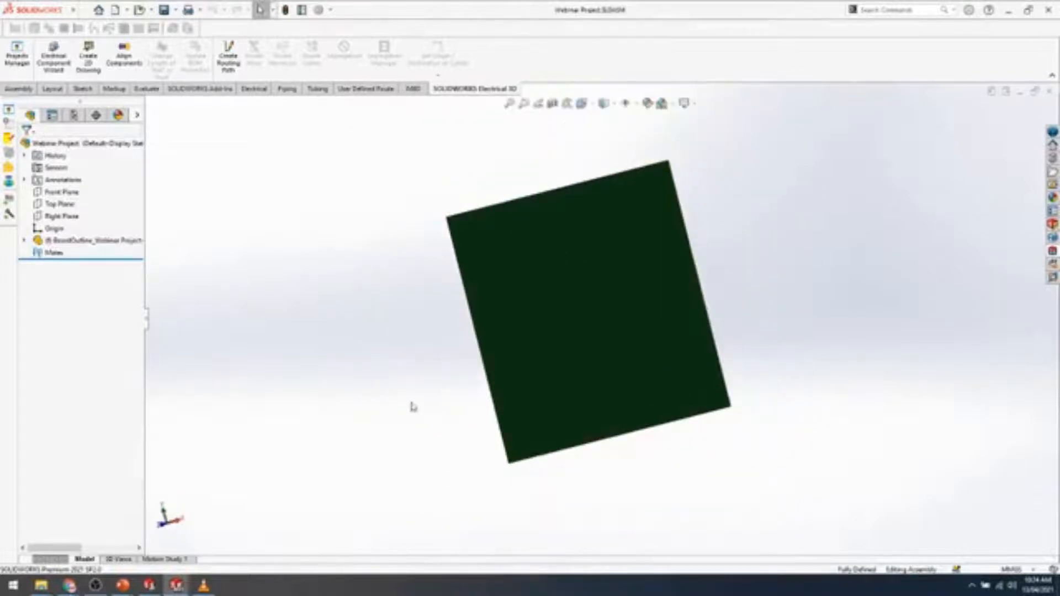
middle_click_drag(697, 256, 638, 246)
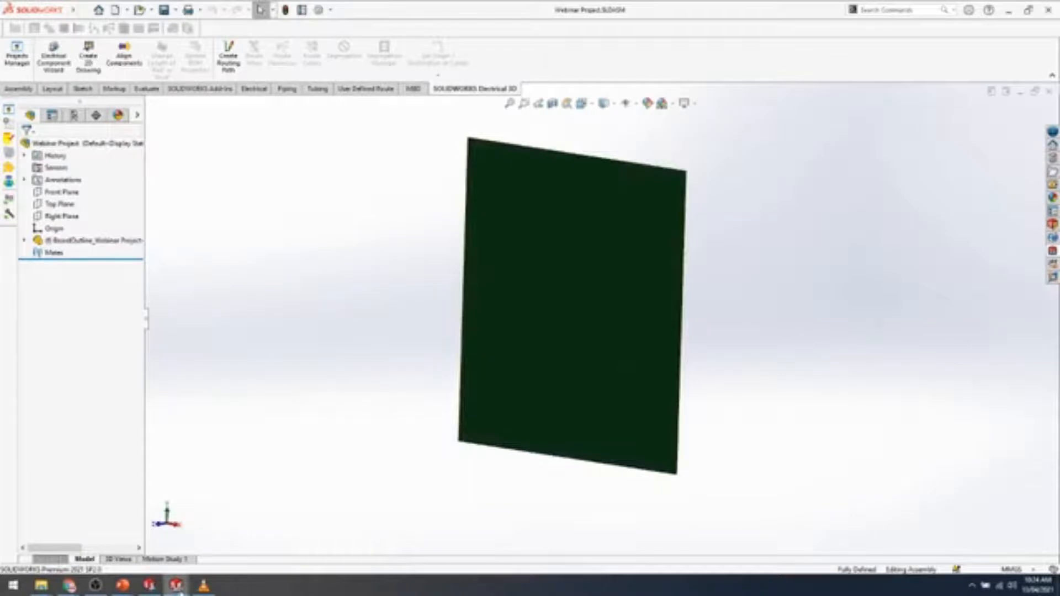
Return to the quadruped robot assembly and insert the Webinar Project board assembly above the electronics bay.
mouse_move(181, 592)
left_click(116, 535)
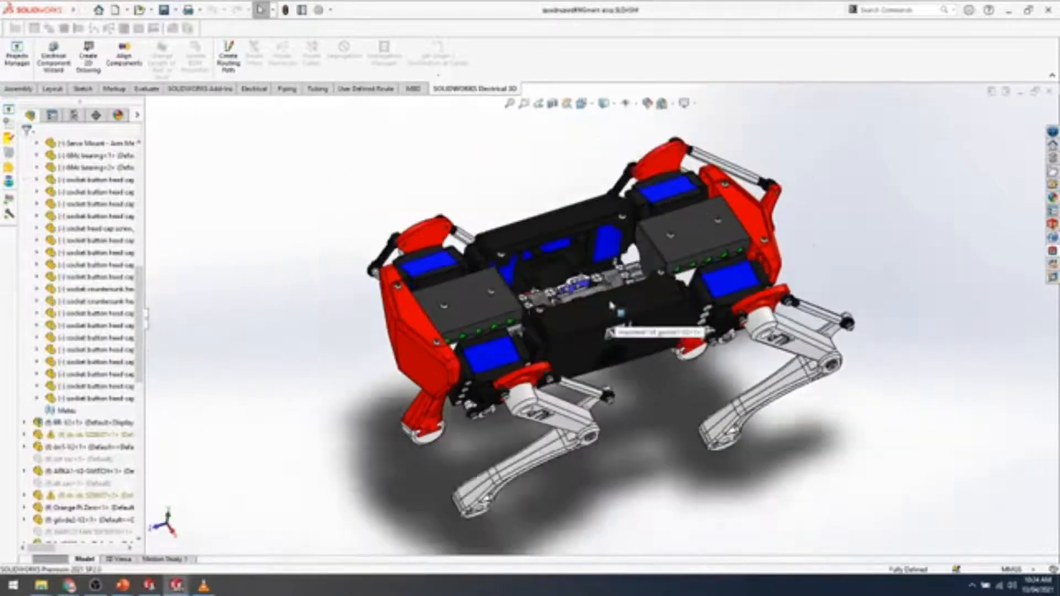
scroll(584, 270, "down", 1)
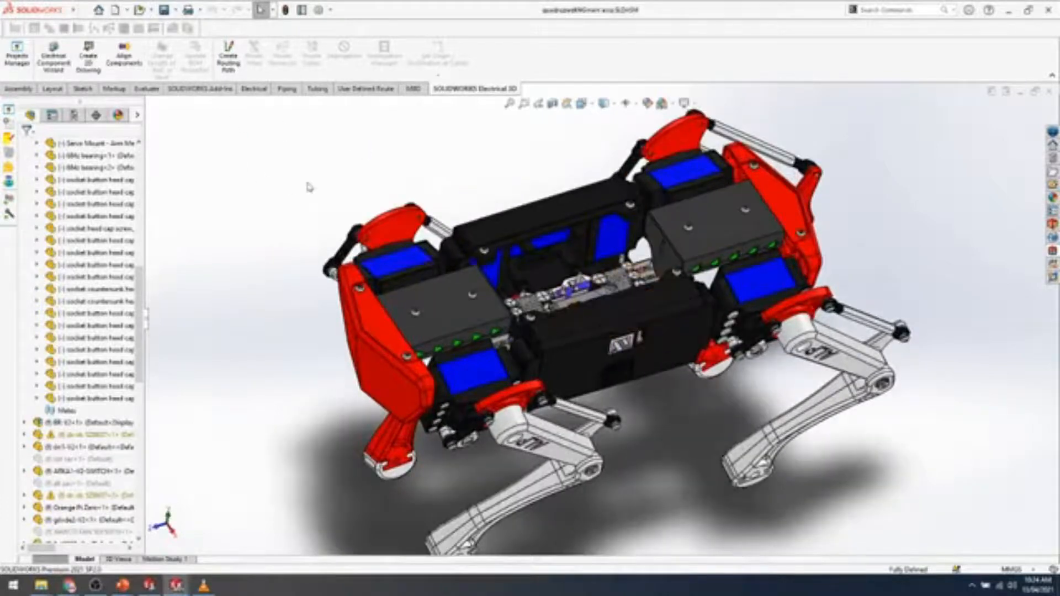
left_click(15, 89)
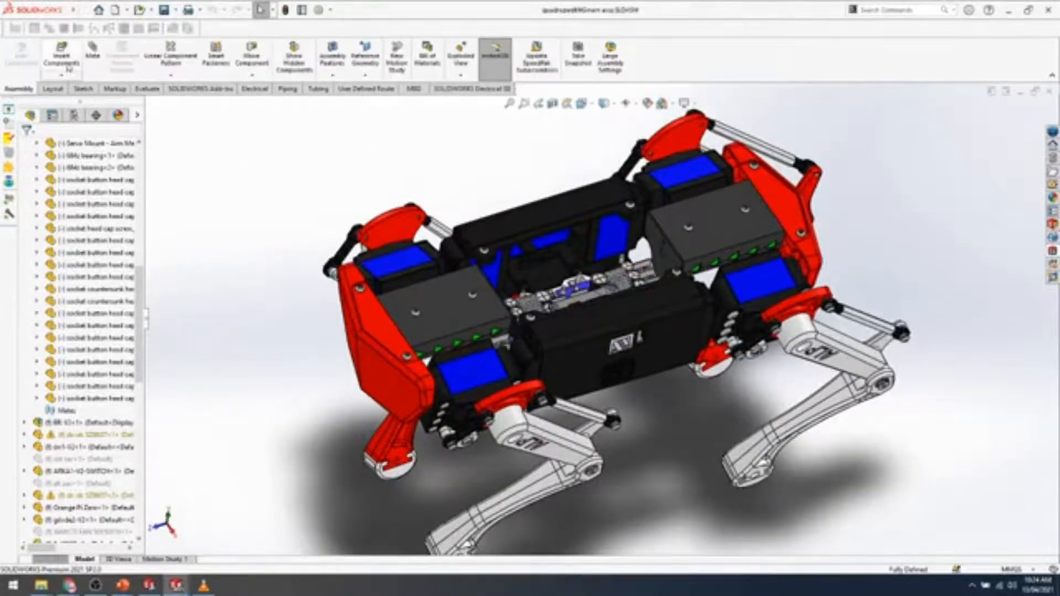
left_click(61, 56)
left_click(61, 268)
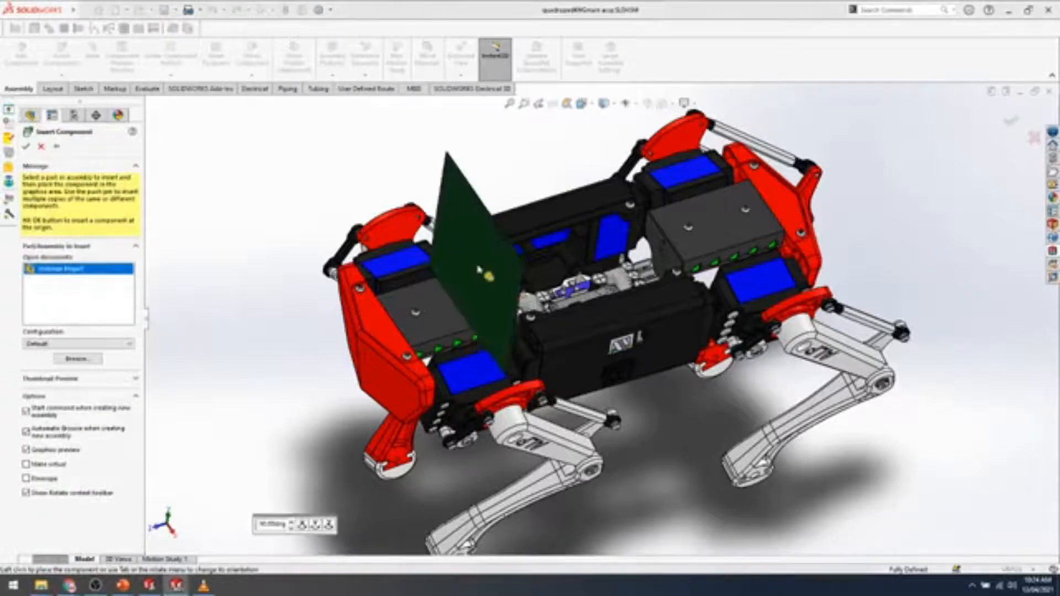
left_click(494, 259)
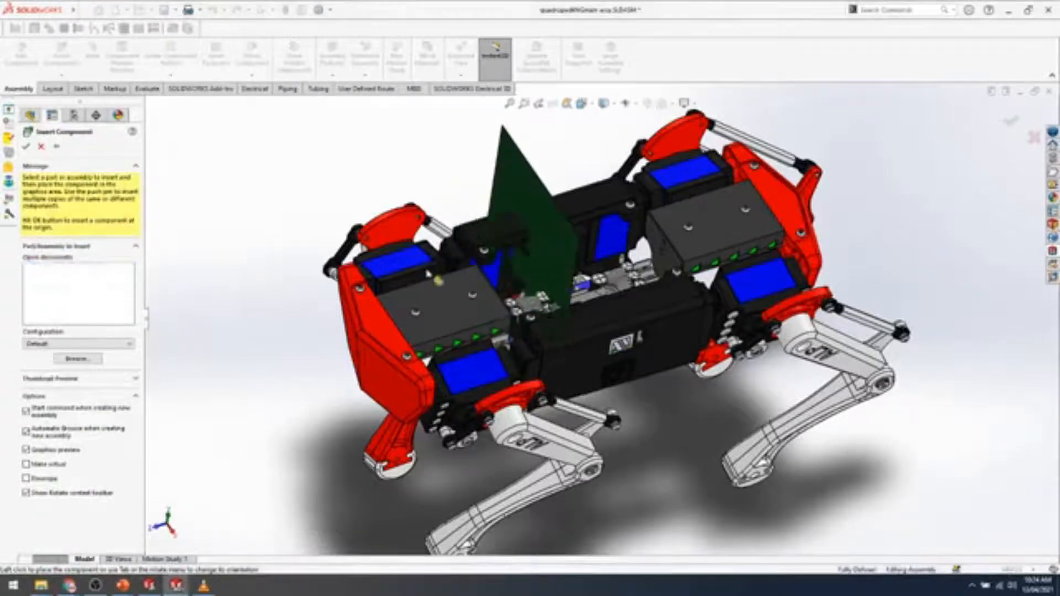
Mate the board's face coincident with the top face of the body's mounting bracket and move the board over the electronics bay.
scroll(521, 239, "down", 2)
middle_click_drag(712, 293, 600, 216)
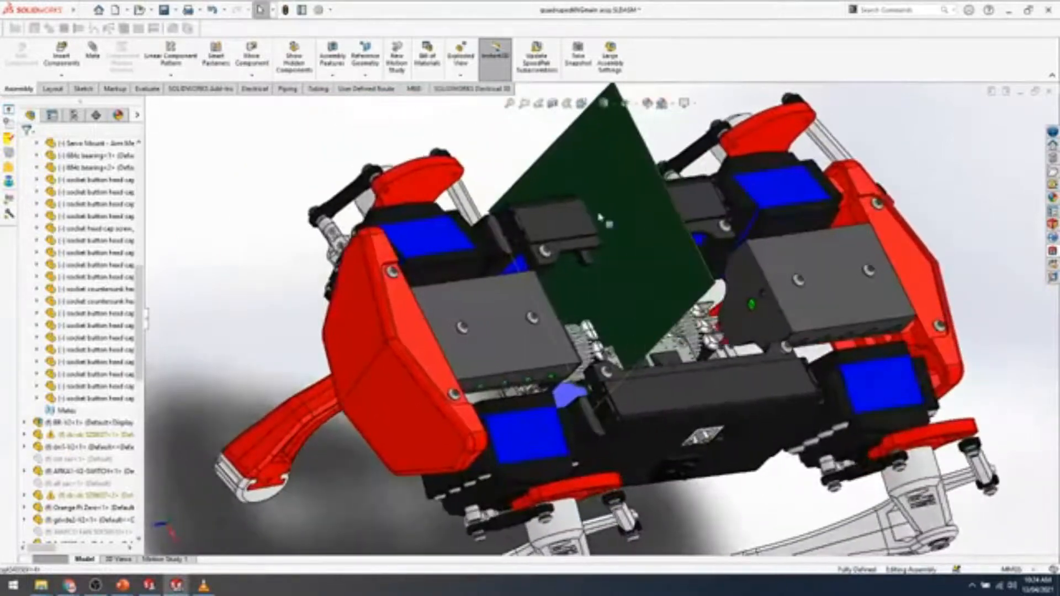
left_click(599, 217)
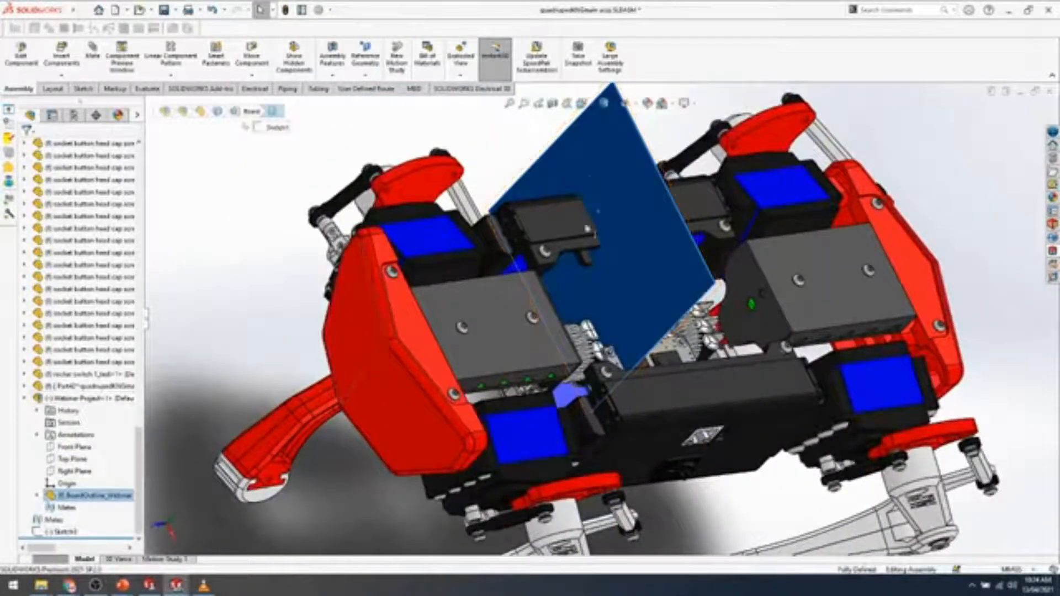
left_click(489, 177)
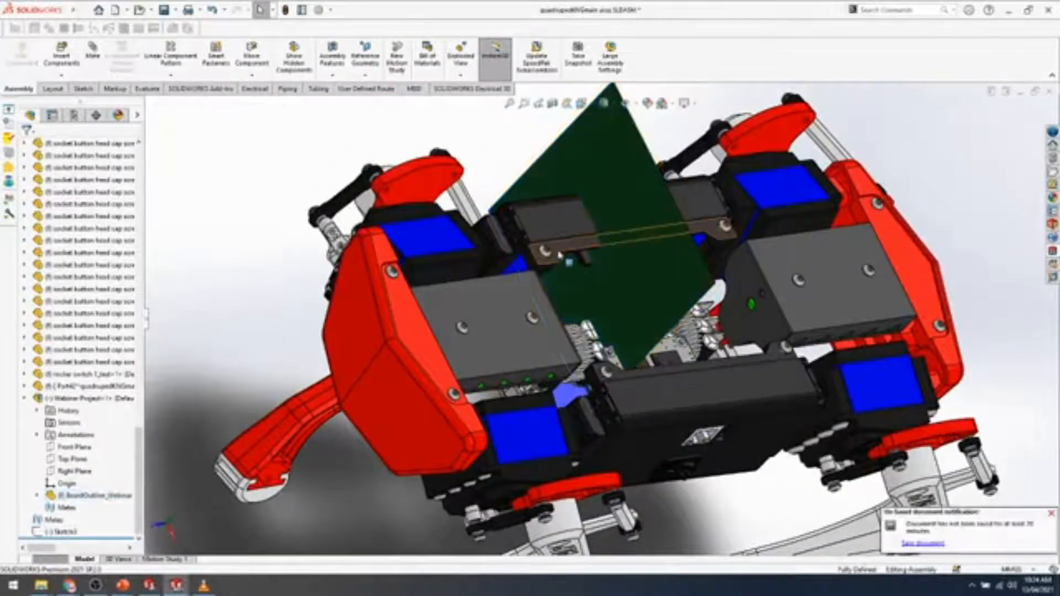
left_click(559, 254)
left_click(617, 202, "ctrl")
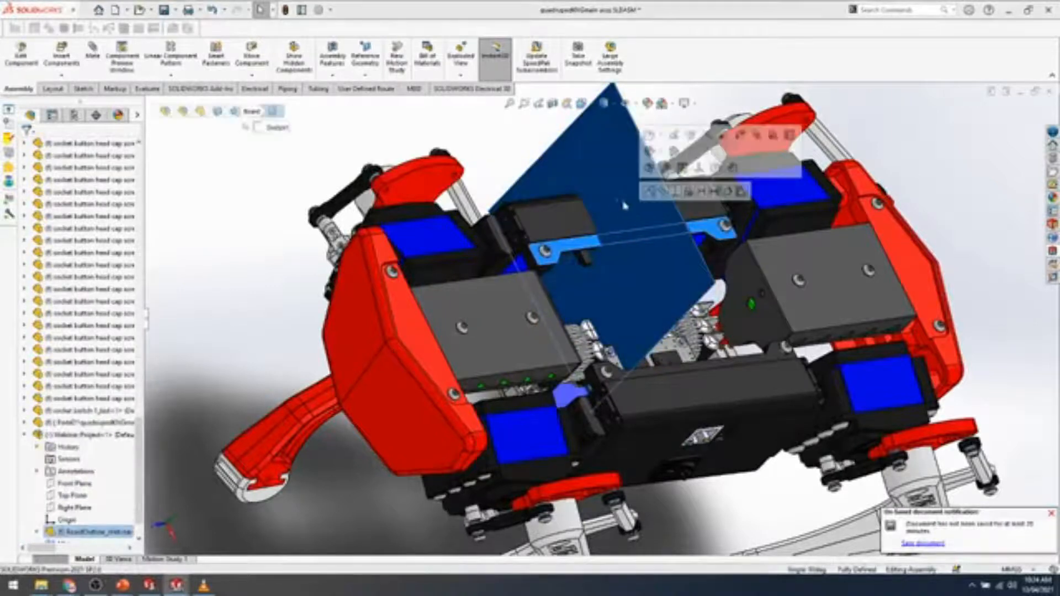
left_click(651, 193)
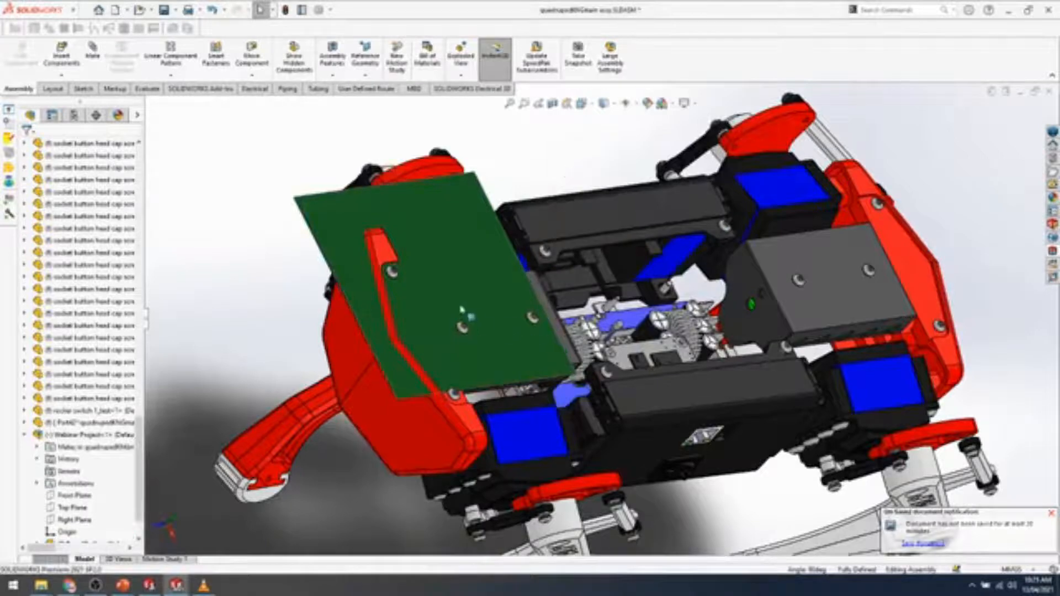
left_click(467, 315)
left_click_drag(467, 316, 724, 323)
scroll(725, 323, "down", 8)
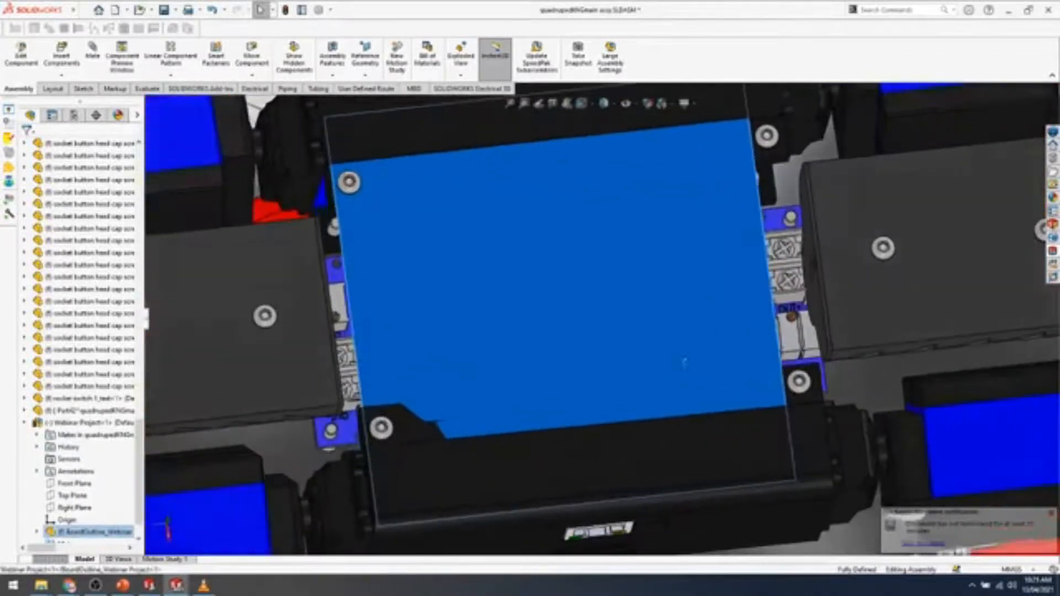
scroll(707, 371, "up", 8)
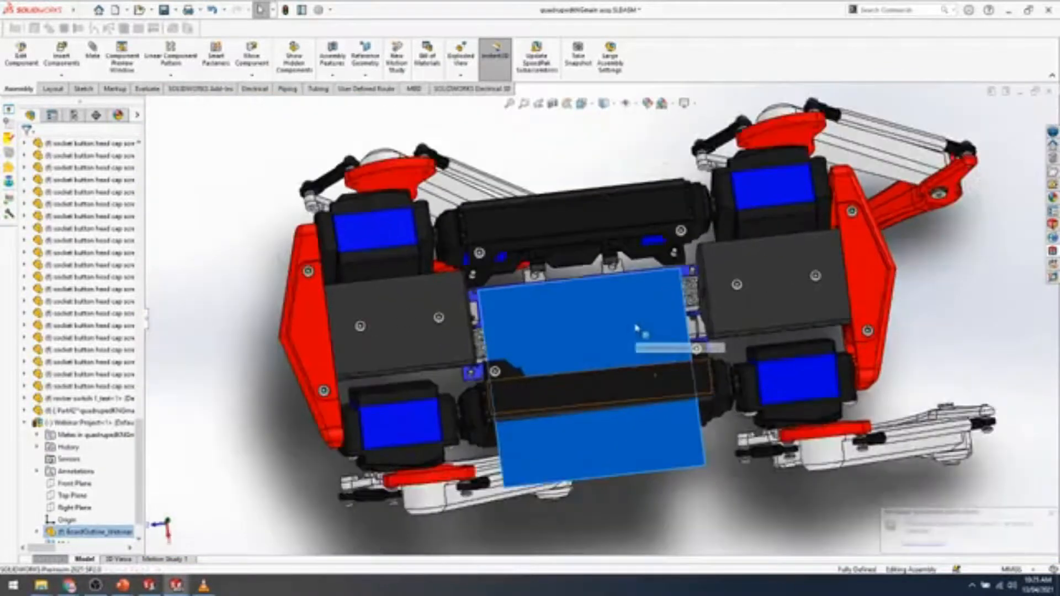
Mate the board's long side edge coincident with the inner side face of the body frame.
middle_click_drag(636, 328, 591, 298)
scroll(591, 297, "down", 8)
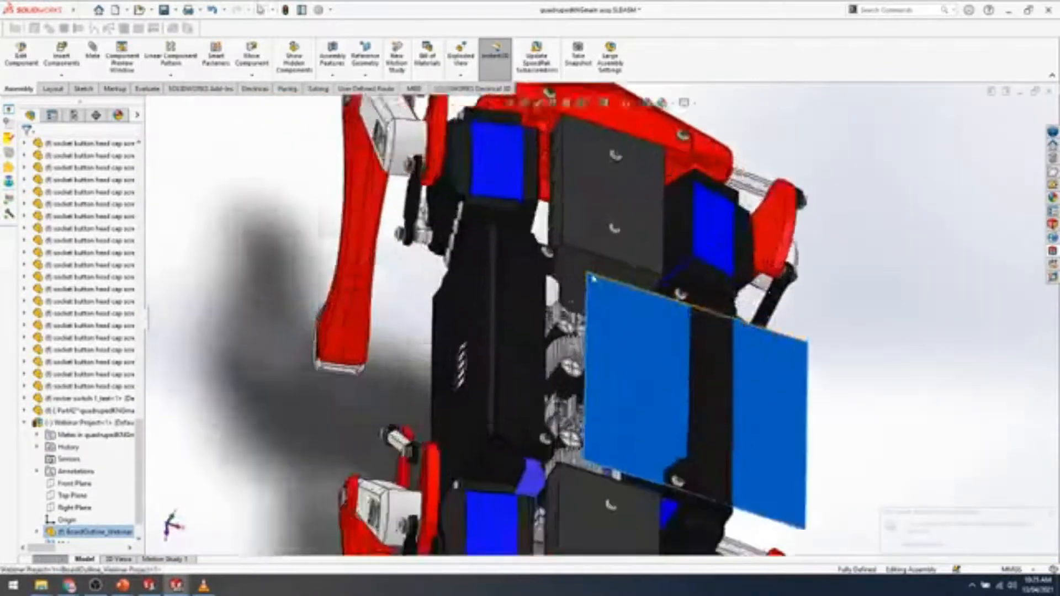
scroll(590, 298, "down", 2)
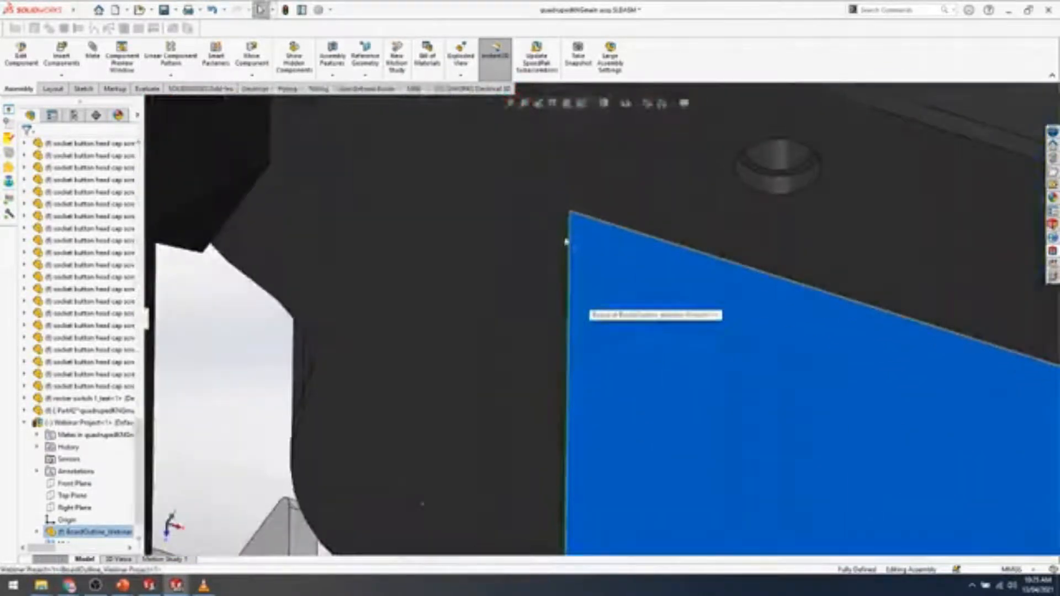
left_click(556, 326)
scroll(557, 323, "up", 9)
middle_click_drag(560, 342, 457, 281)
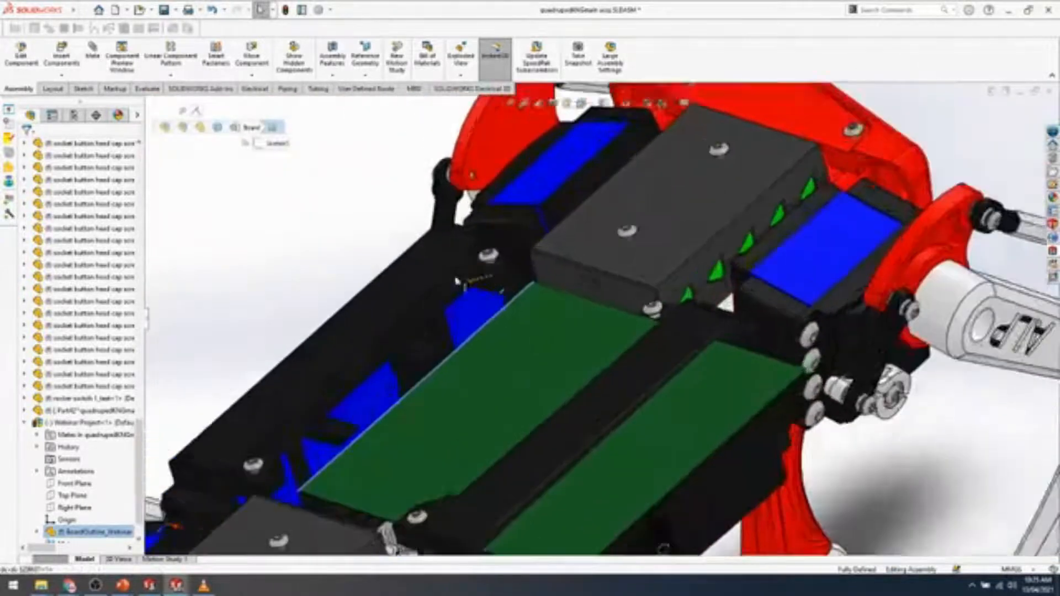
scroll(458, 282, "down", 5)
left_click(473, 286)
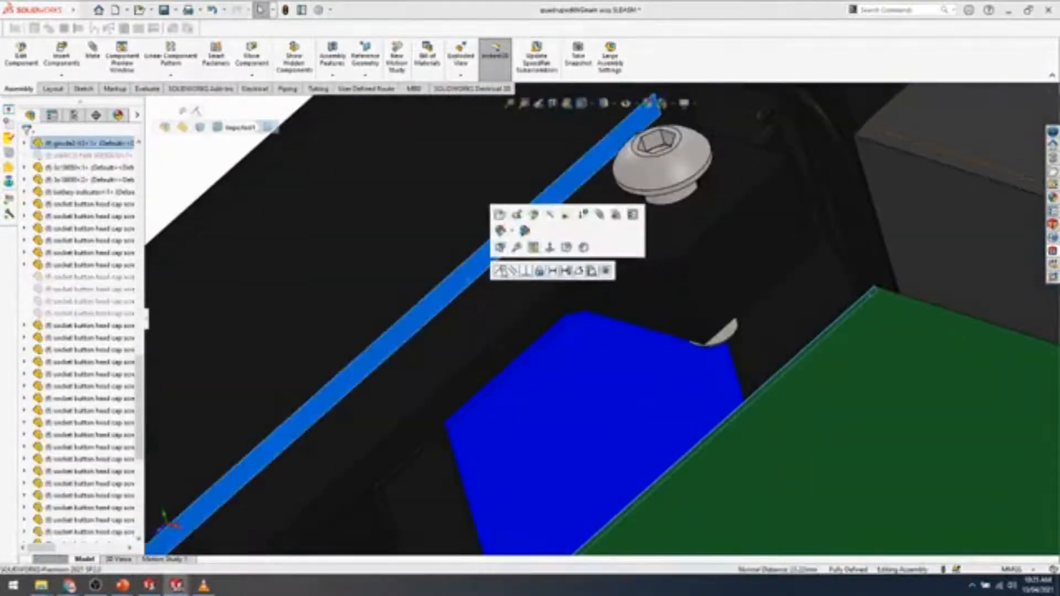
key("Tab")
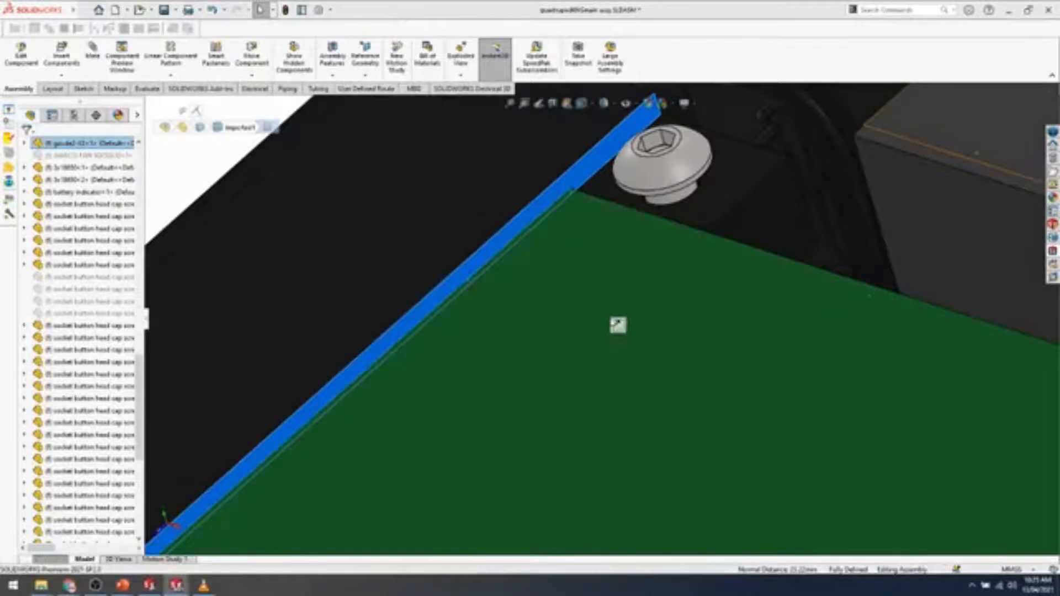
key("Escape")
scroll(653, 271, "up", 13)
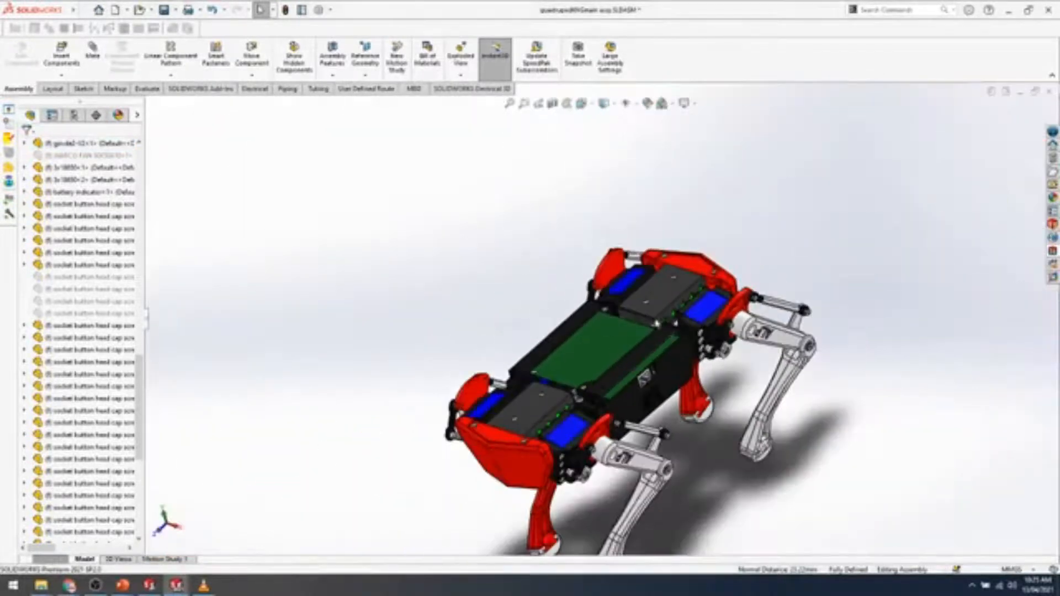
Edit Sketch1 of the BoardOutline part within the robot assembly and delete its four outline lines.
middle_click_drag(635, 342, 715, 330)
scroll(716, 330, "down", 10)
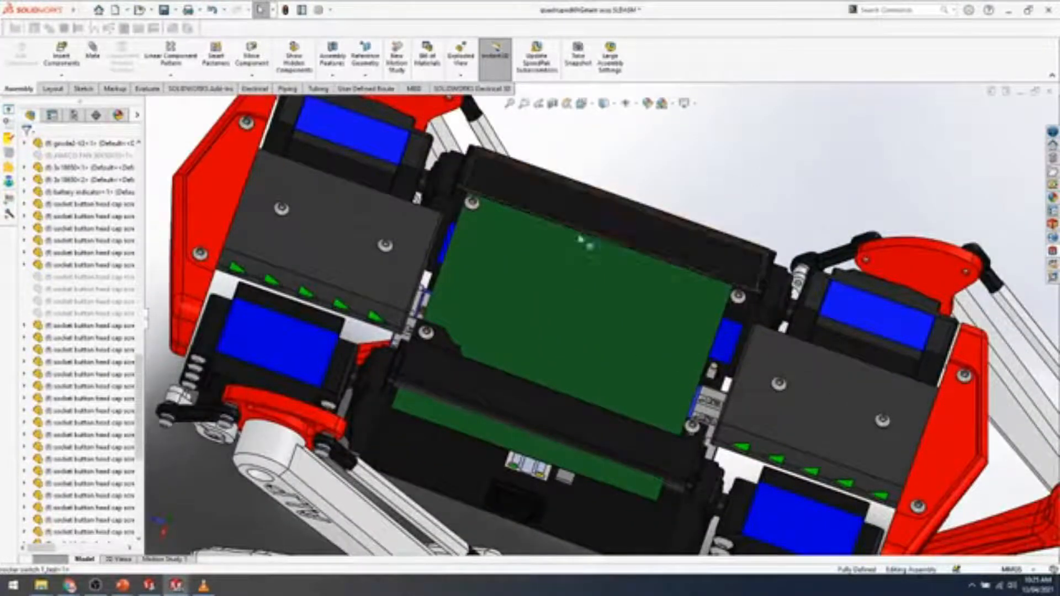
left_click(614, 293)
left_click(776, 162)
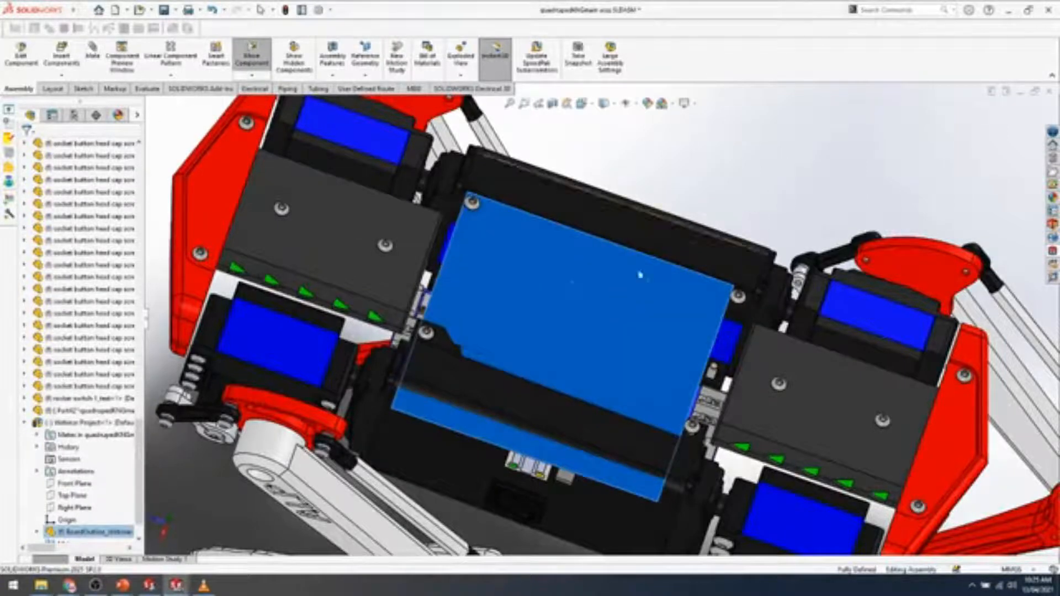
scroll(105, 404, "down", 1)
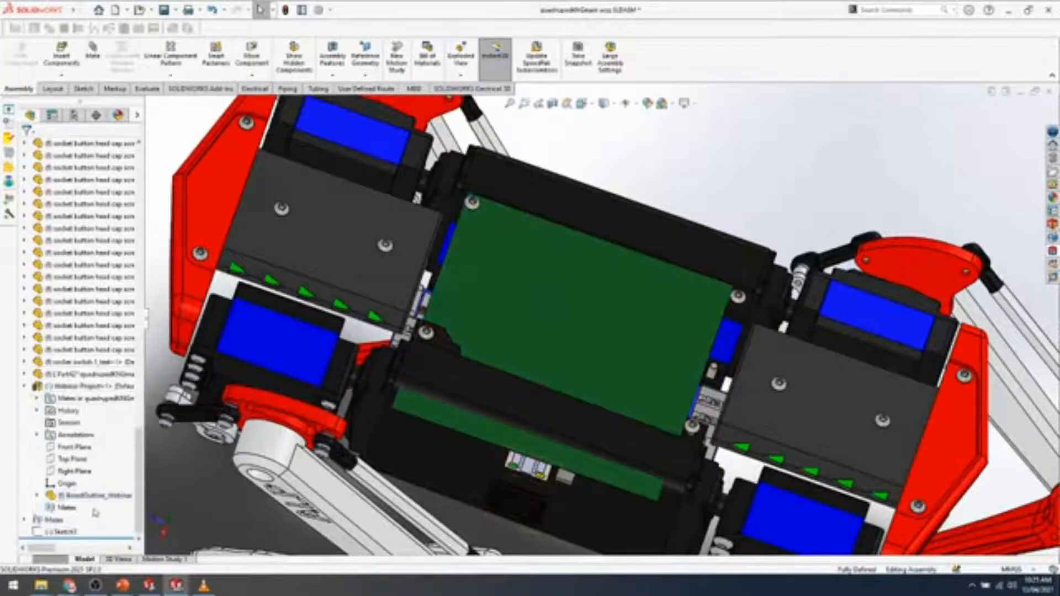
left_click(37, 495)
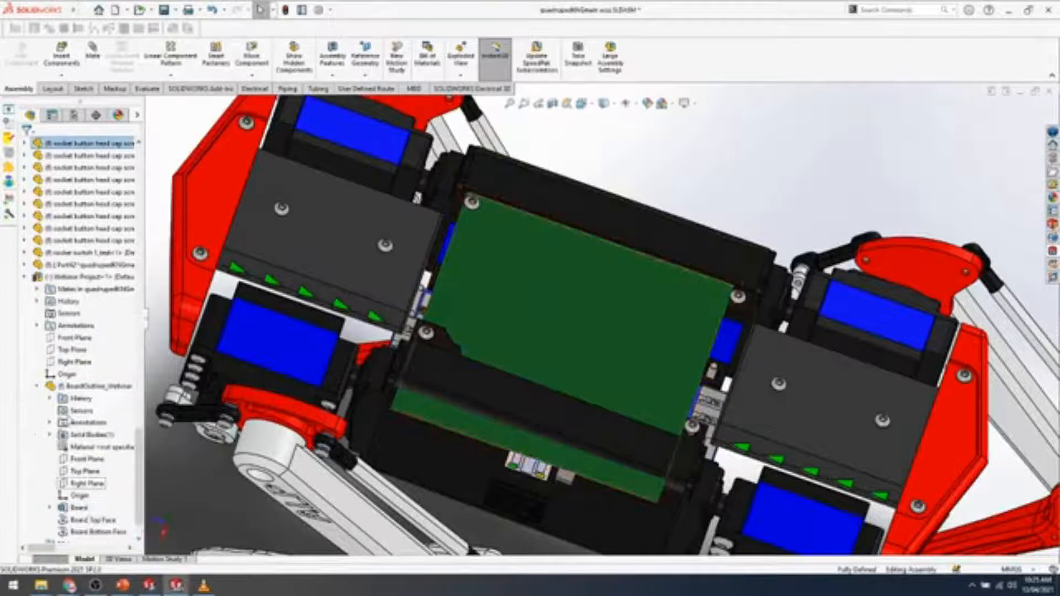
left_click(79, 507)
left_click(87, 520)
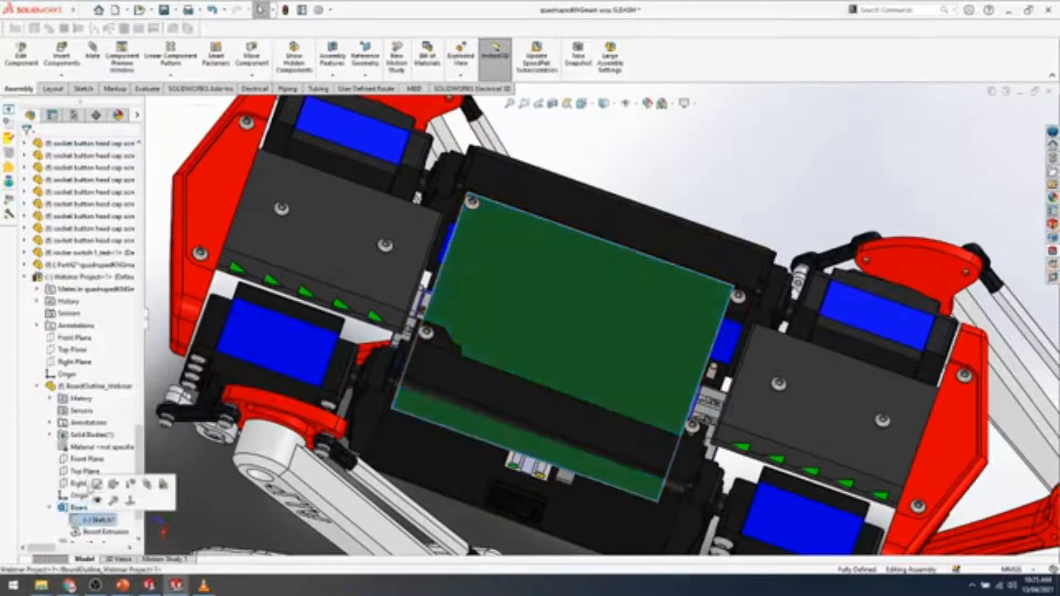
left_click(96, 486)
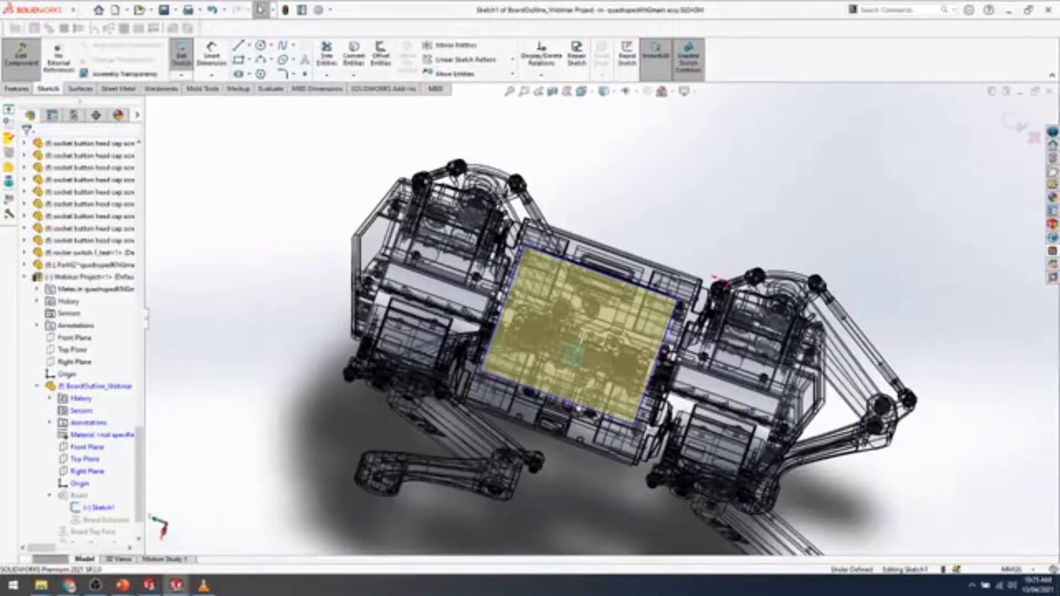
mouse_move(336, 113)
left_mouse_down()
mouse_move(676, 351)
mouse_move(780, 443)
mouse_move(833, 469)
left_mouse_up()
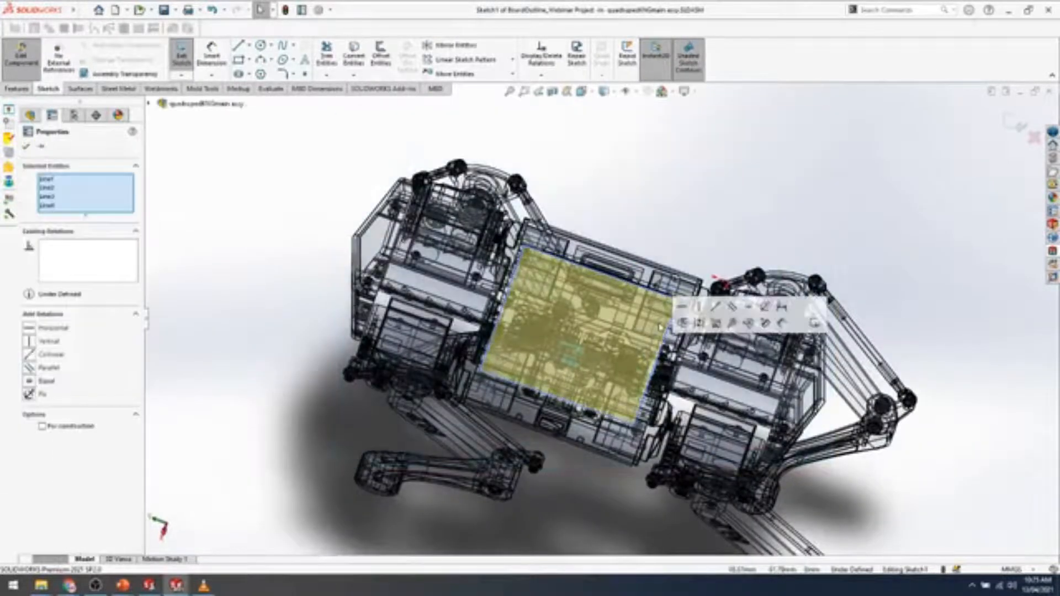
key("Delete")
Convert the assembly's Sketch3 entities into the board outline's Sketch1, exit the sketch and dismiss the rebuild errors.
scroll(113, 464, "down", 2)
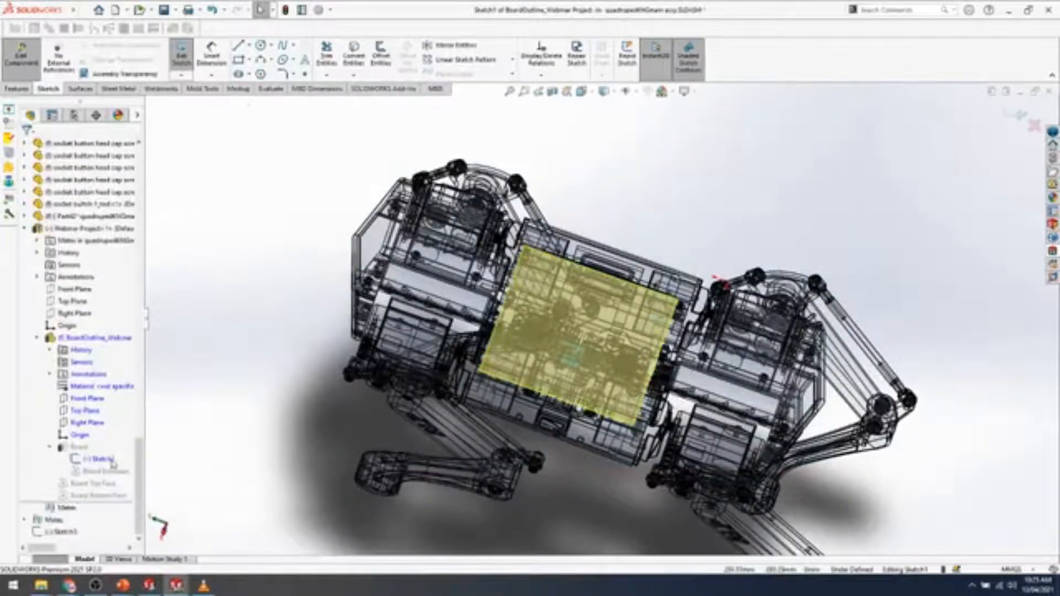
left_click(63, 532)
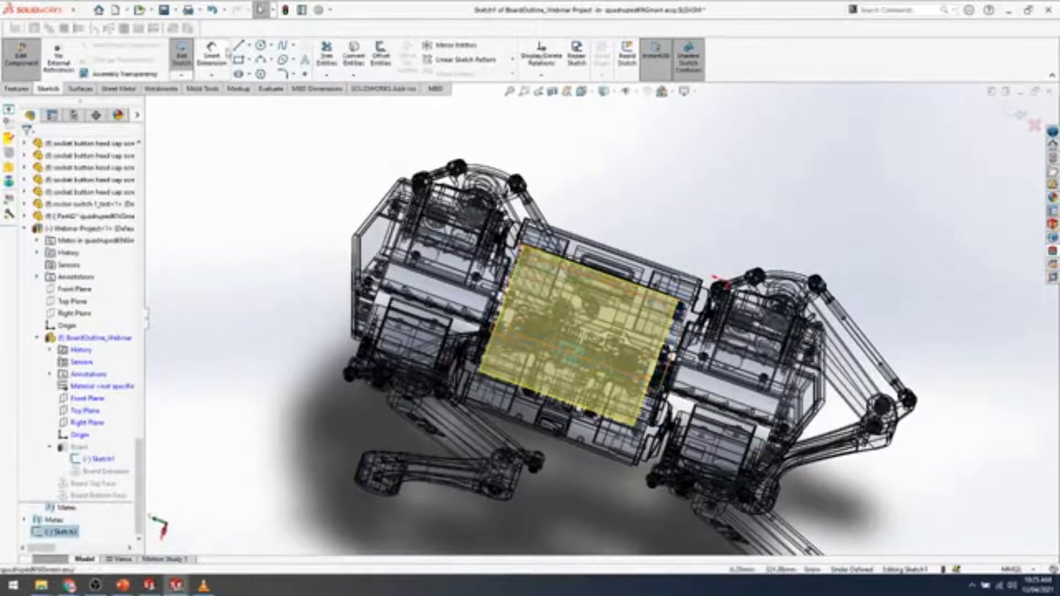
left_click(353, 55)
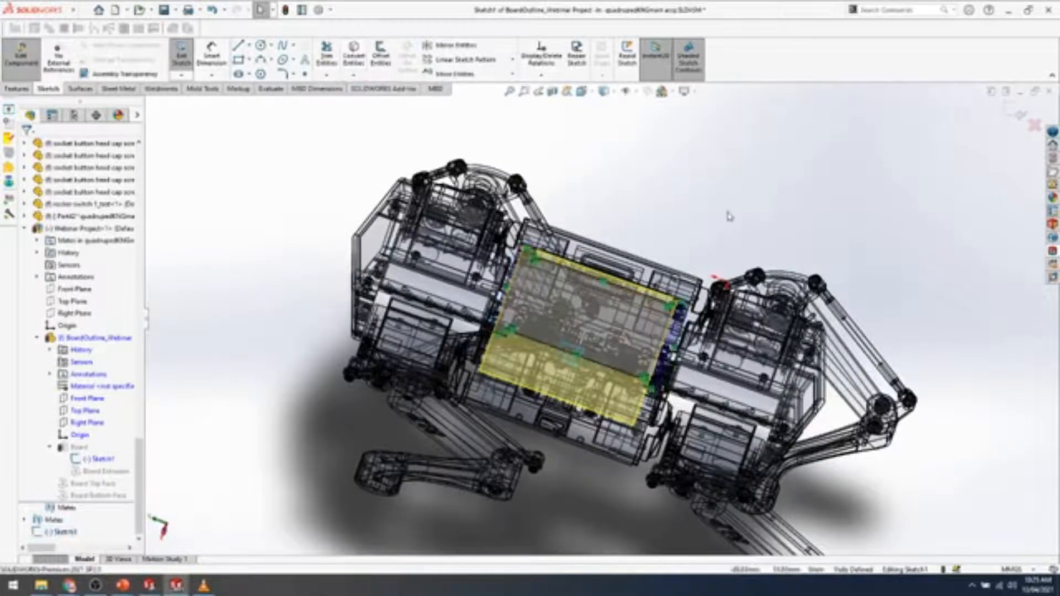
left_click(1020, 114)
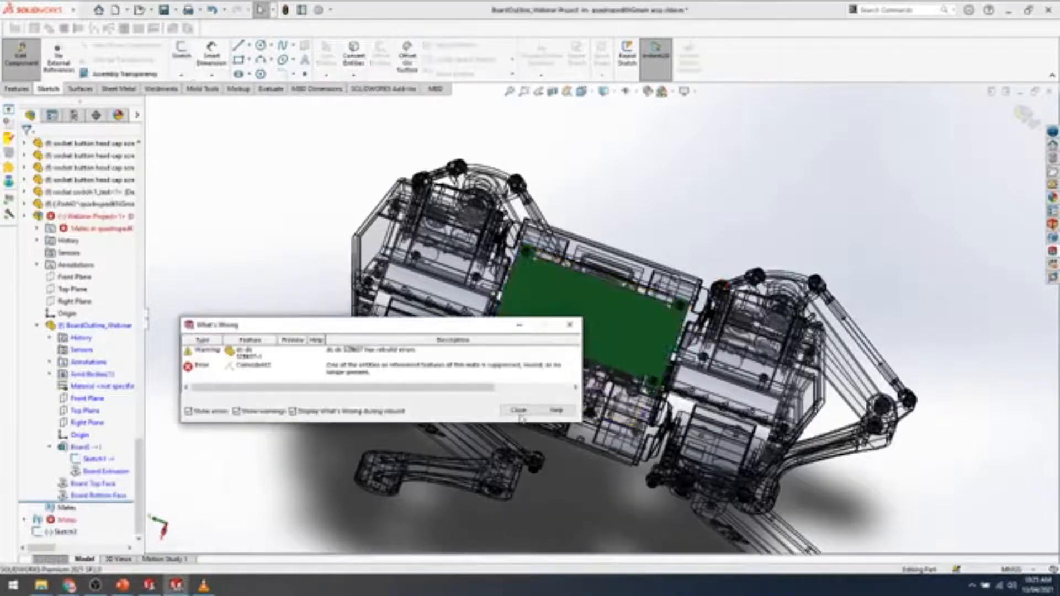
left_click(518, 410)
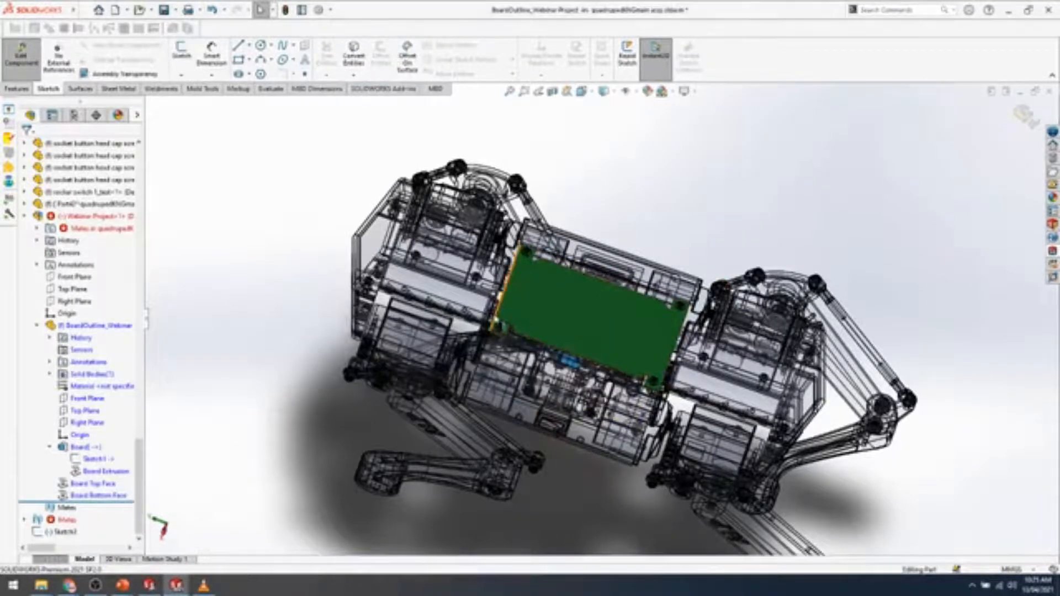
Finish editing the BoardOutline part in context and inspect the reshaped board inside the robot body.
scroll(558, 297, "down", 1)
scroll(559, 295, "down", 1)
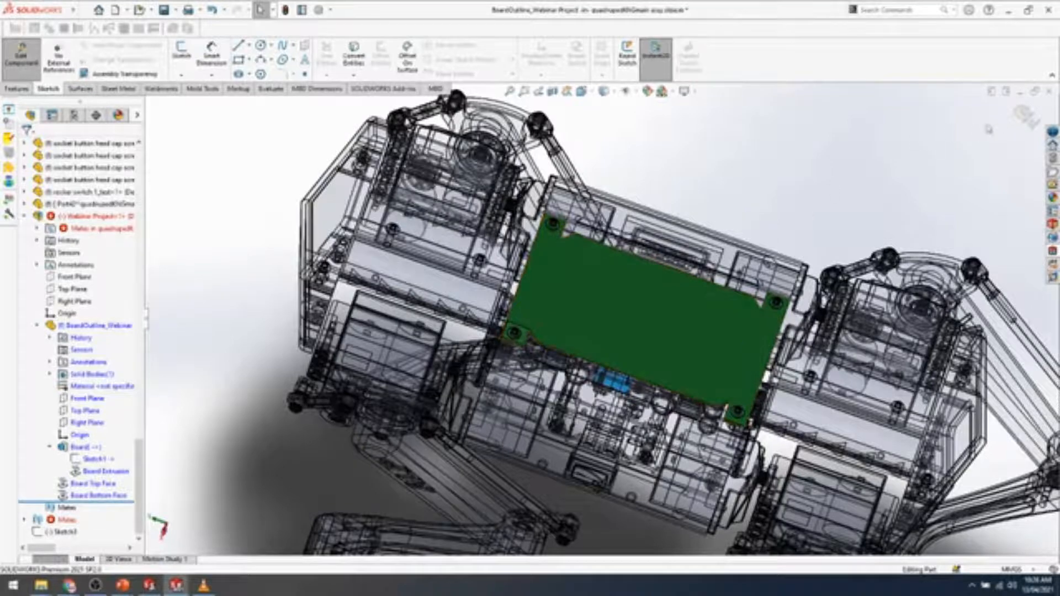
left_click(1024, 115)
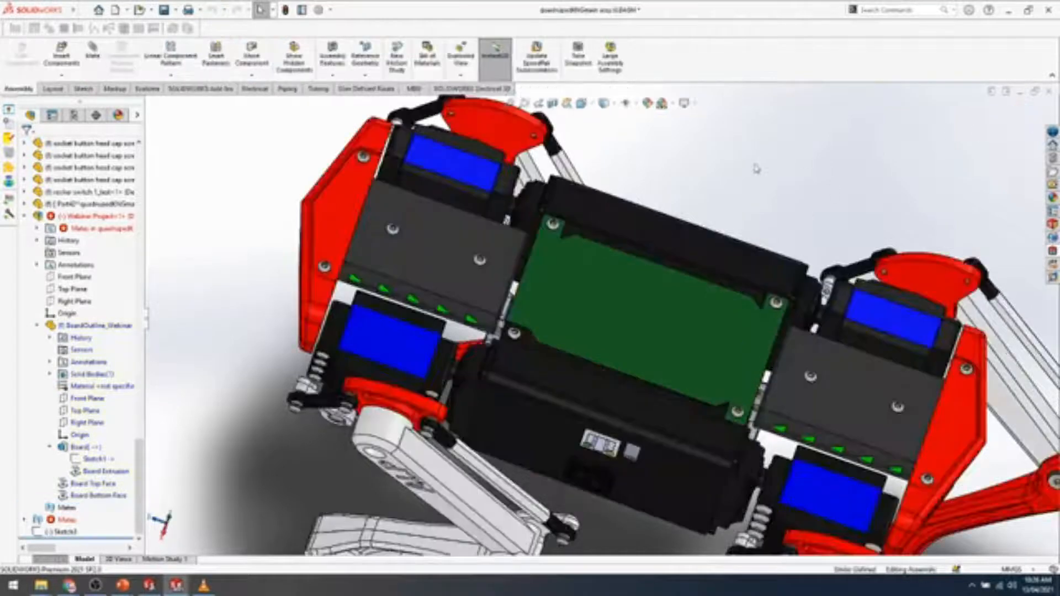
middle_click_drag(756, 170, 685, 362)
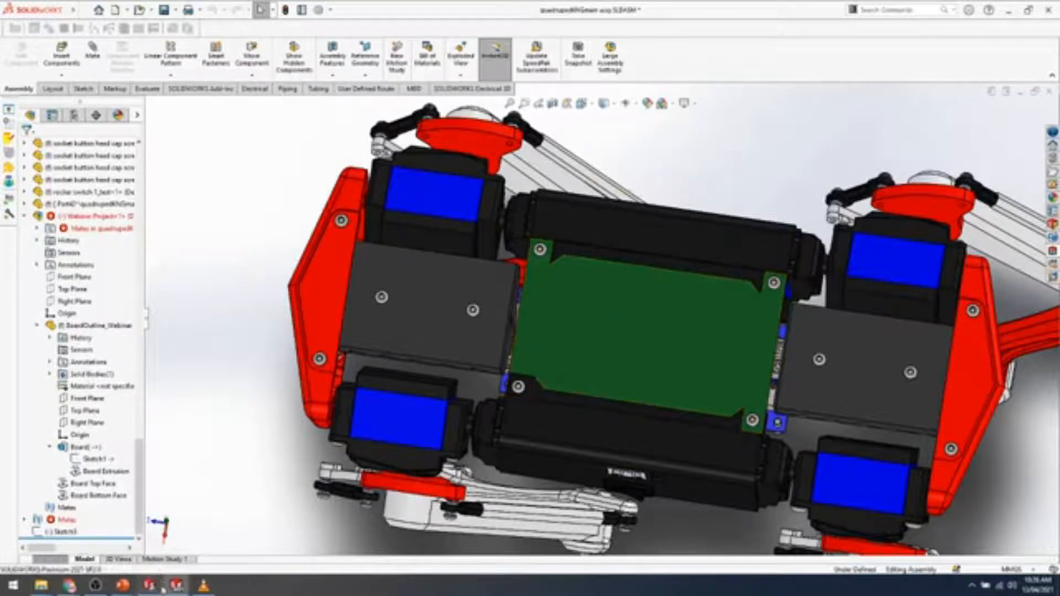
Switch to the Webinar Project board assembly, rebuild it with the changed outline and inspect the board's shape.
left_click(312, 531)
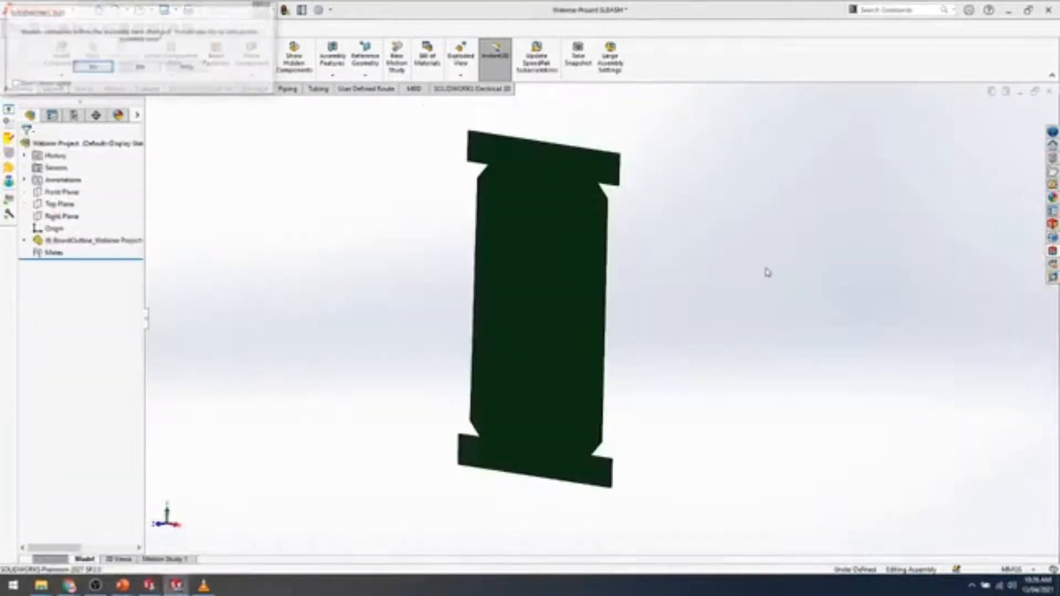
left_click(99, 66)
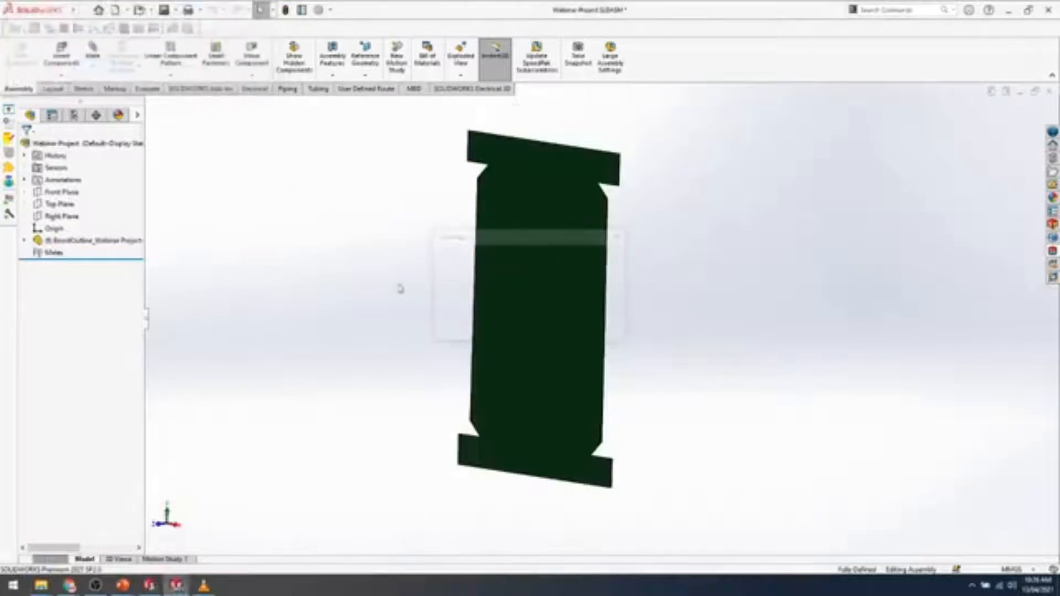
middle_click_drag(581, 357, 409, 346)
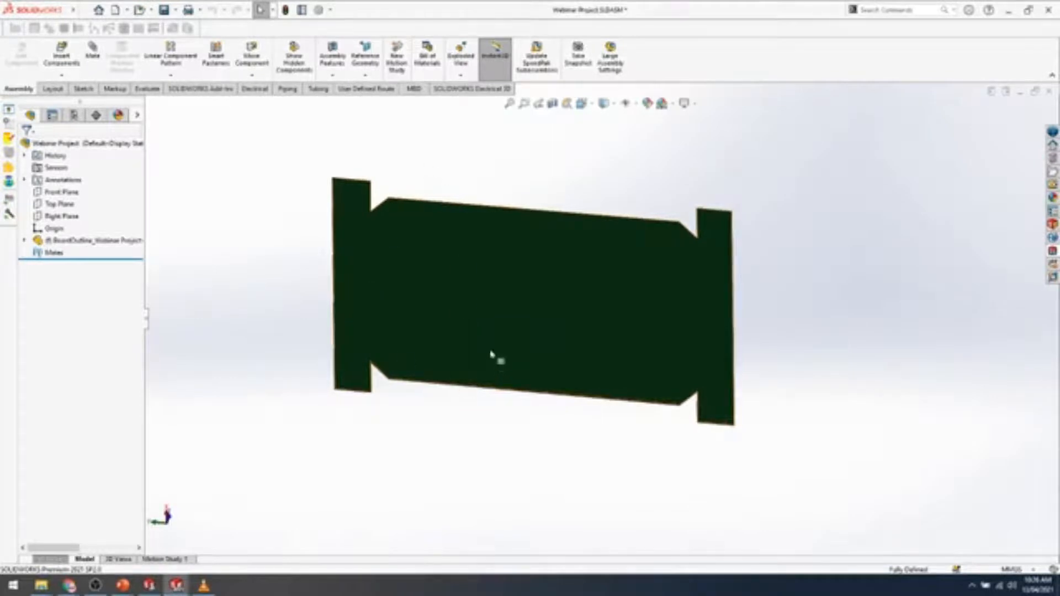
middle_click_drag(495, 355, 585, 229)
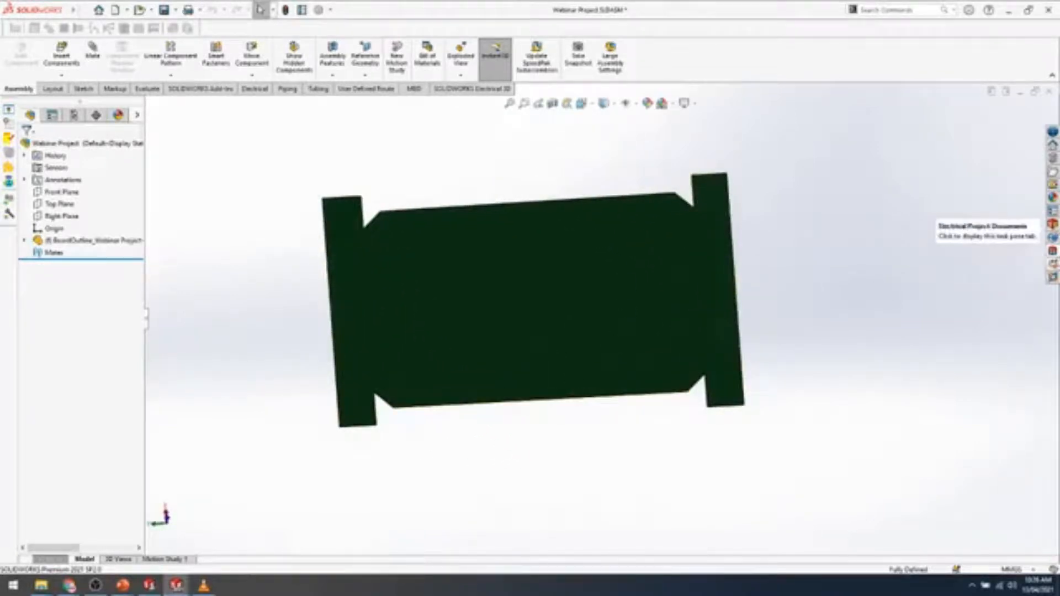
Push the board changes to the PCB collaboration project with the comment "this final board".
left_click(1052, 252)
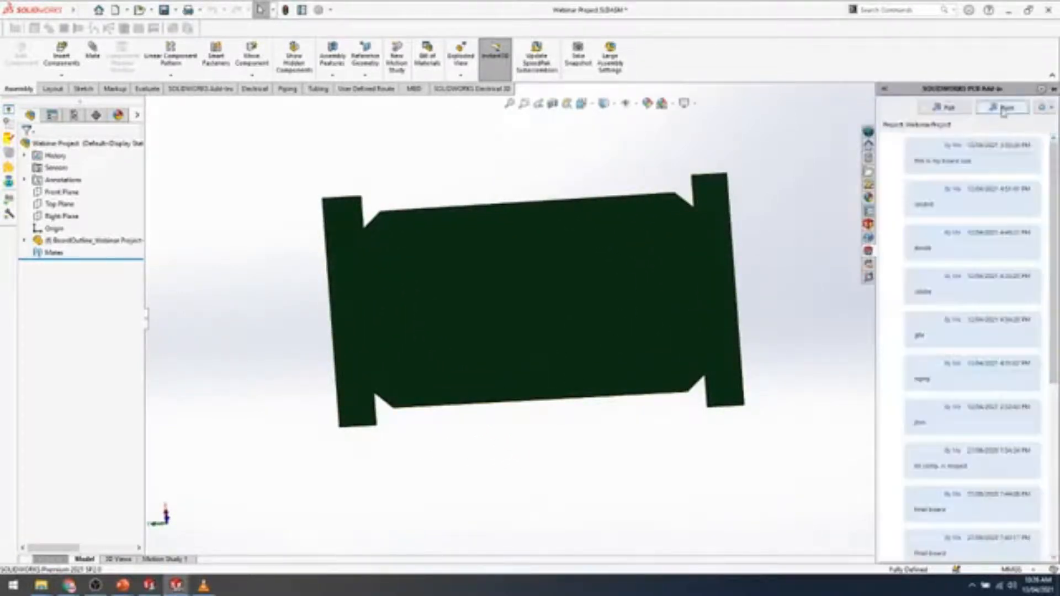
left_click(1002, 107)
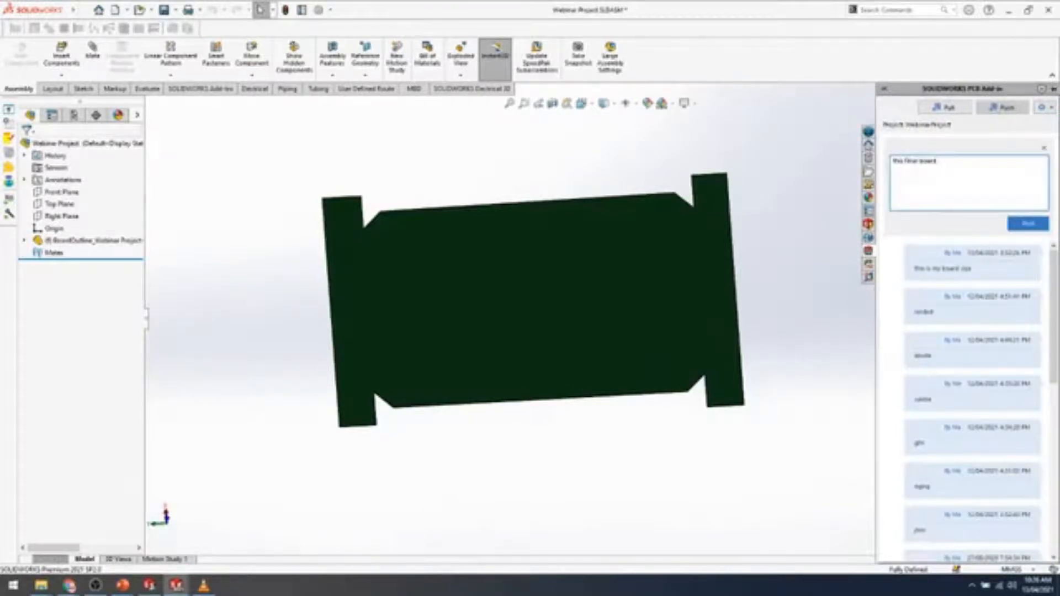
left_click(1027, 223)
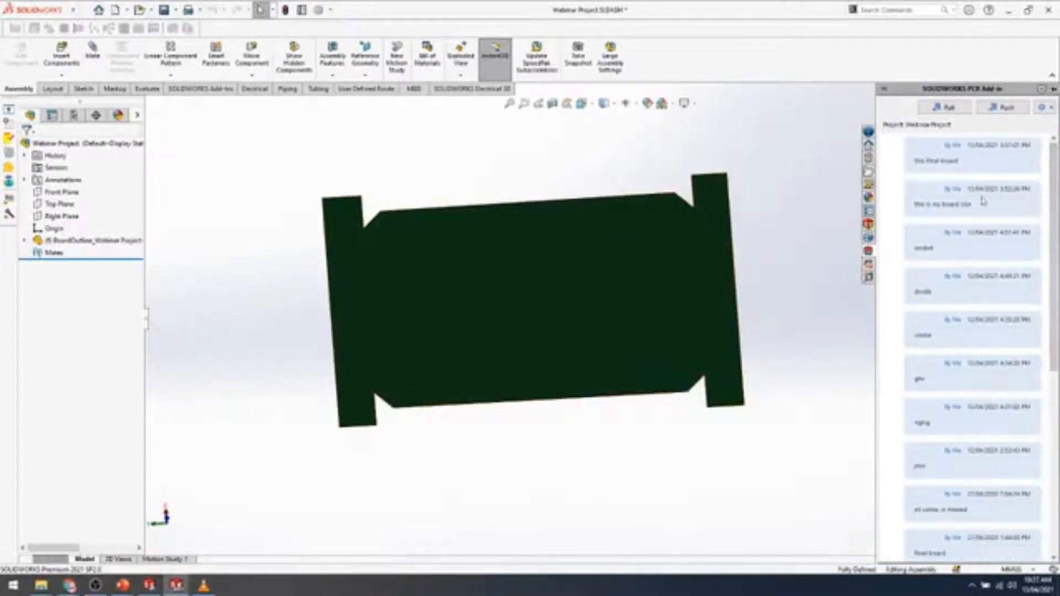
Switch to SOLIDWORKS PCB, review the incoming changes, accept the board shape change and apply it to PCB1.
left_click(149, 585)
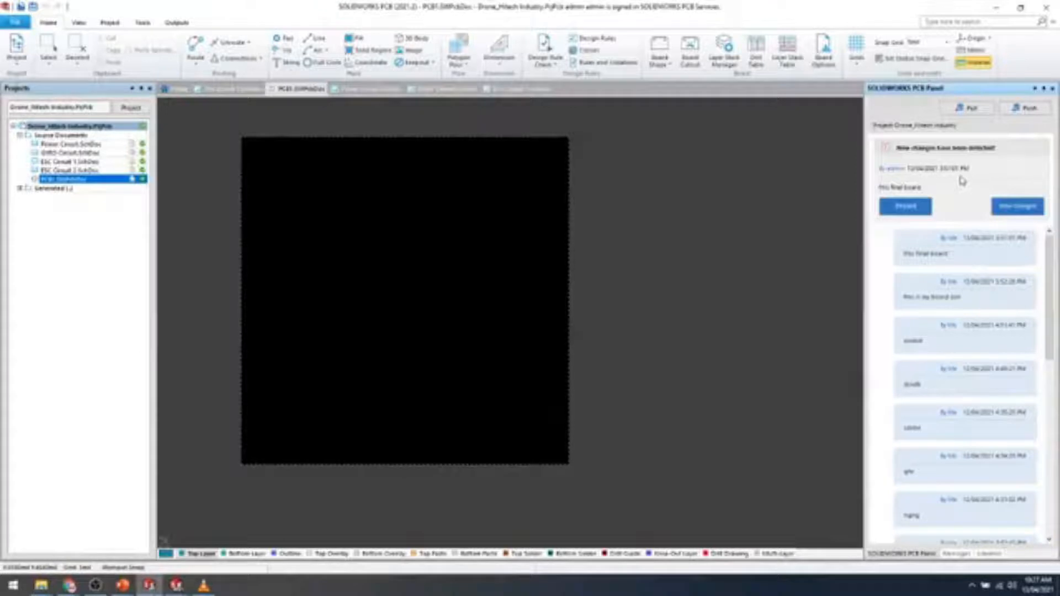
left_click(1016, 208)
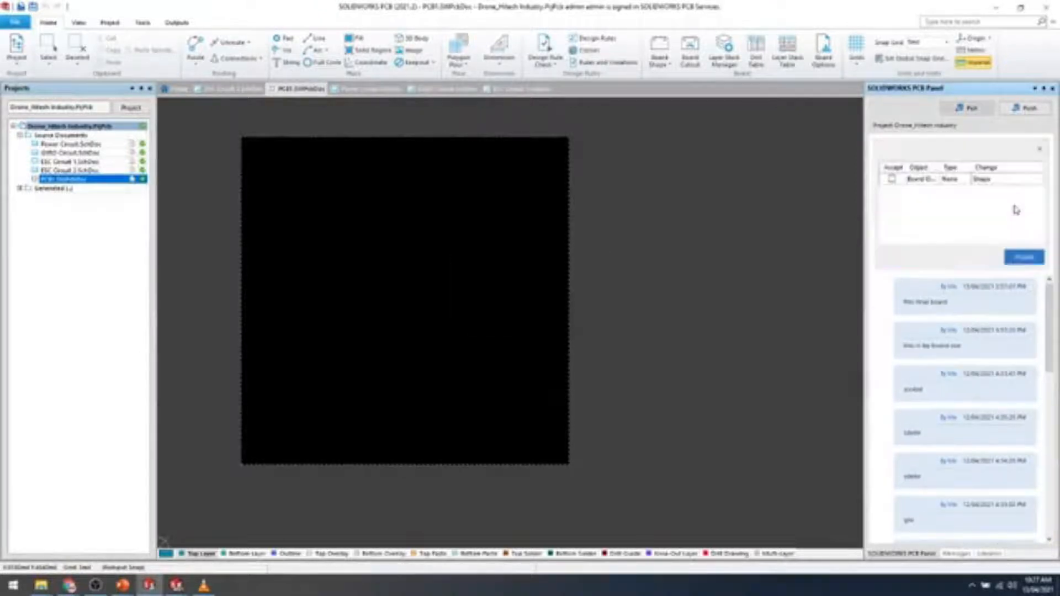
left_click(915, 182)
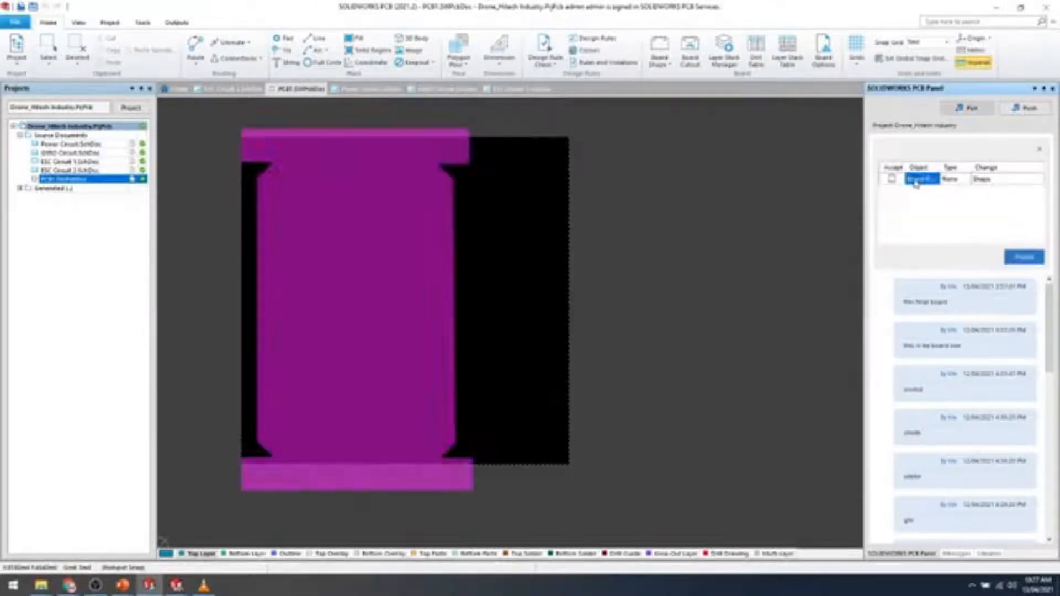
right_click(915, 183)
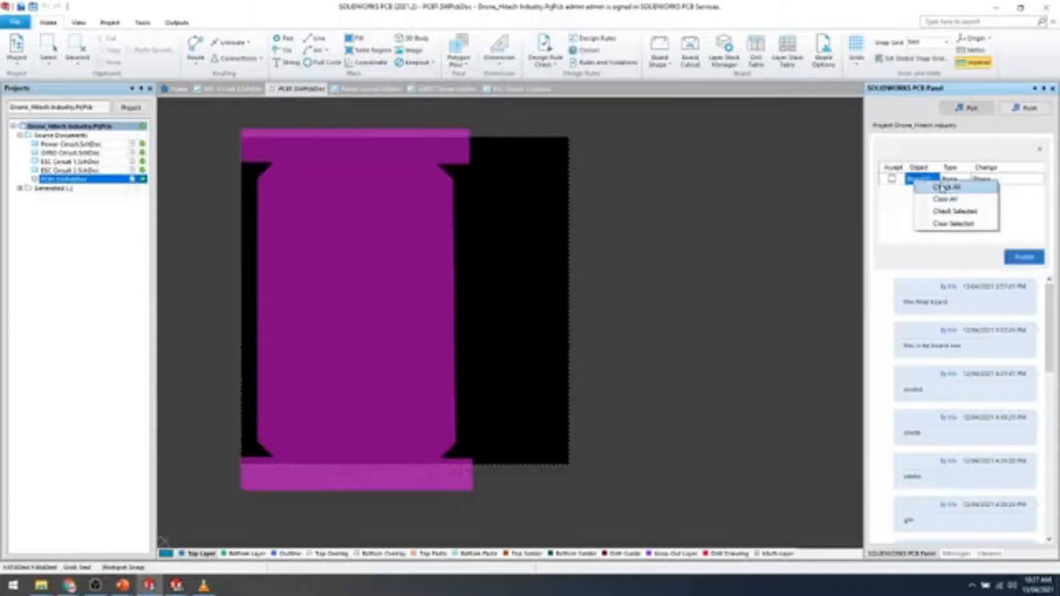
left_click(942, 188)
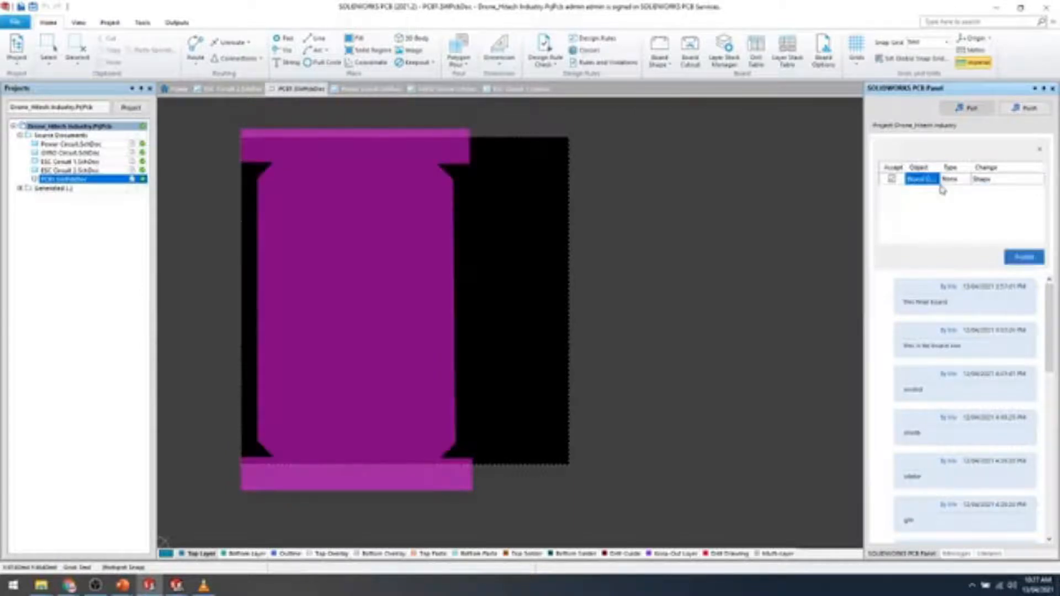
left_click(1033, 255)
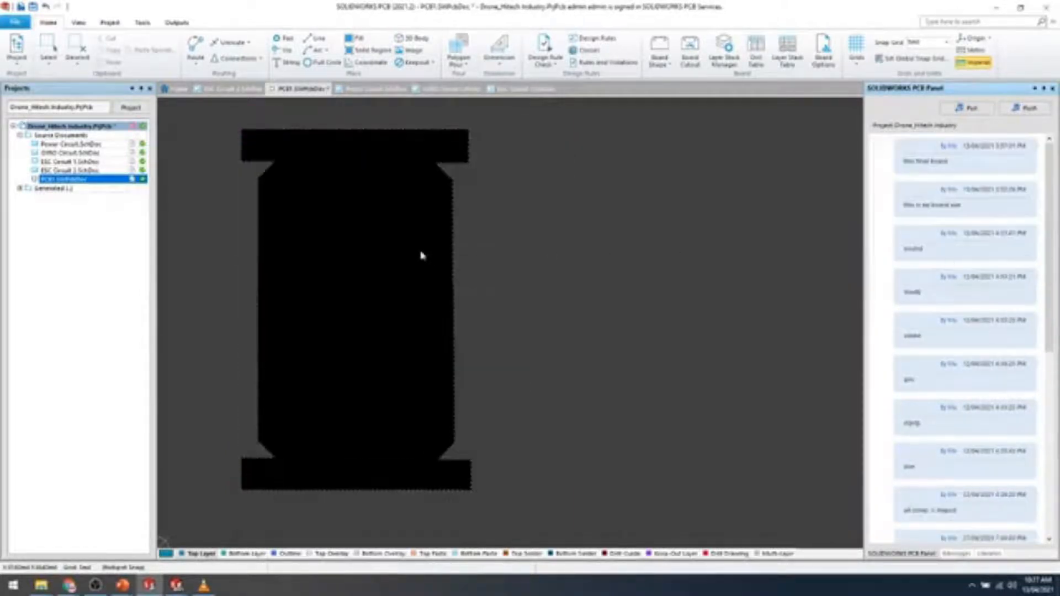
Examine the updated board outline in the PCB document.
scroll(397, 285, "up", 3)
scroll(357, 375, "down", 3)
scroll(333, 314, "down", 2, "ctrl")
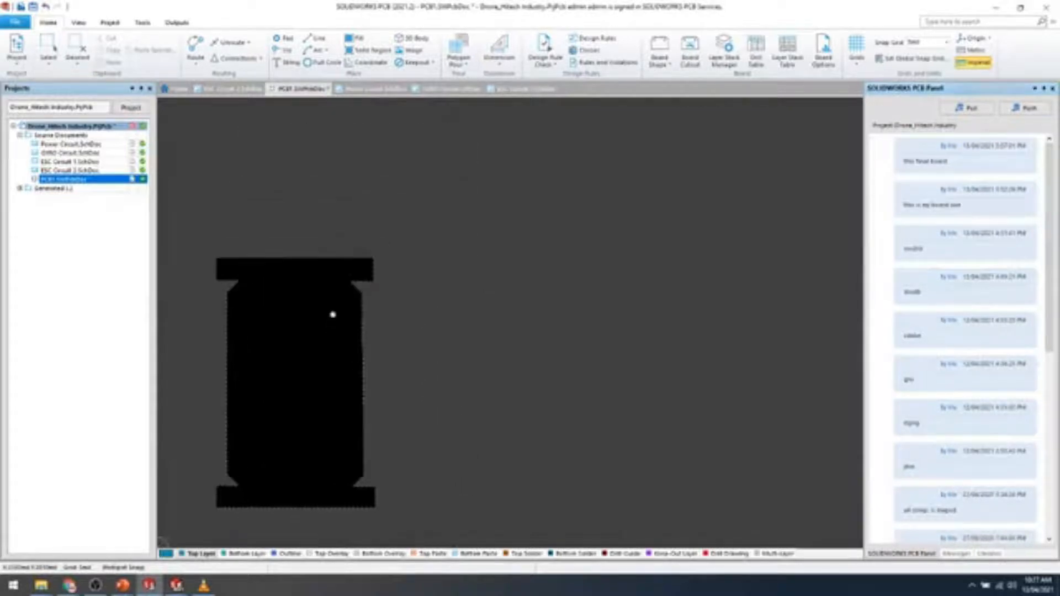
scroll(311, 381, "up", 2, "ctrl")
scroll(309, 380, "up", 2, "ctrl")
right_click_drag(413, 374, 576, 303)
scroll(506, 333, "down", 3, "ctrl")
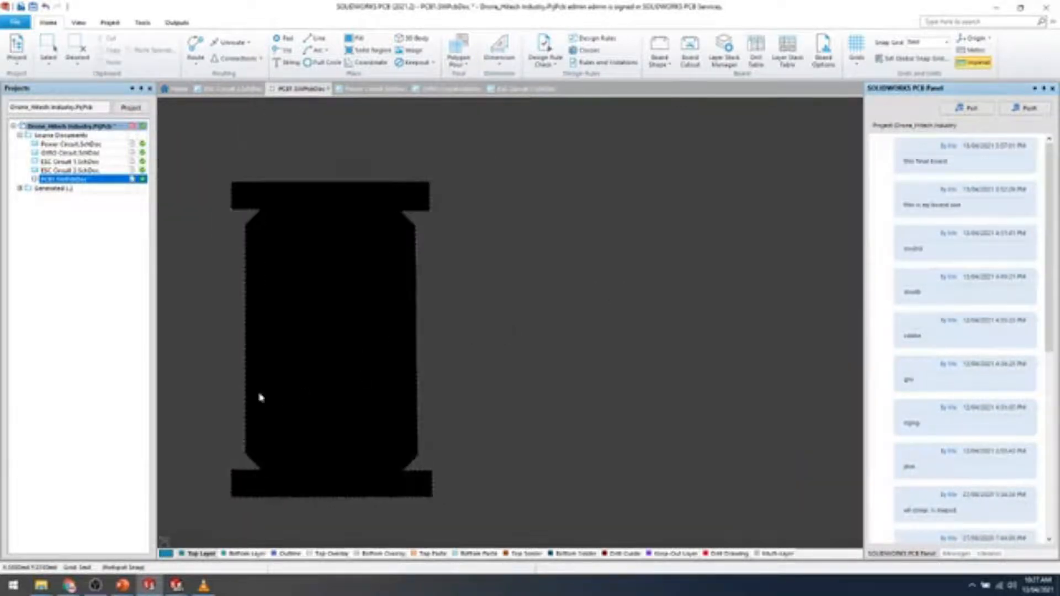
scroll(286, 339, "up", 2, "ctrl")
right_click_drag(300, 341, 365, 313)
middle_click_drag(365, 313, 364, 335)
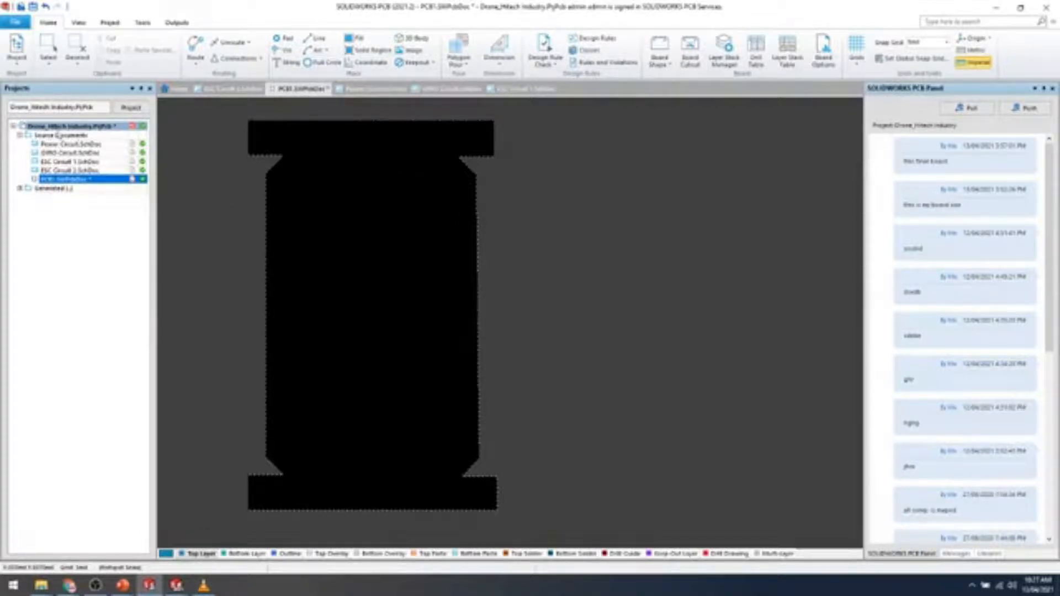
Import the schematic changes from the Drone_Hitech Industry project into PCB1, review the listed additions and execute the engineering change order.
left_click(16, 48)
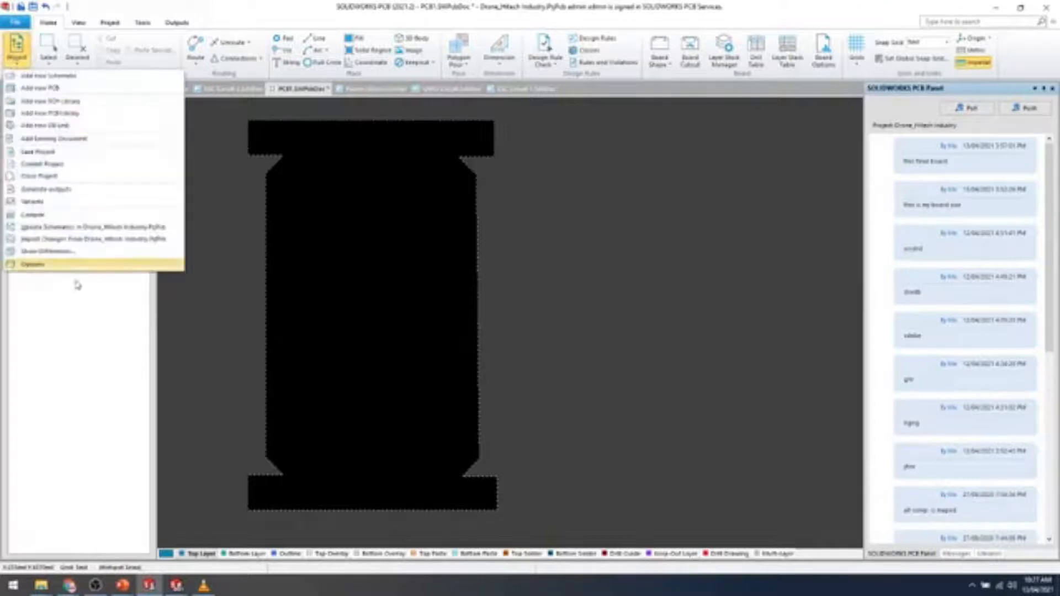
left_click(71, 240)
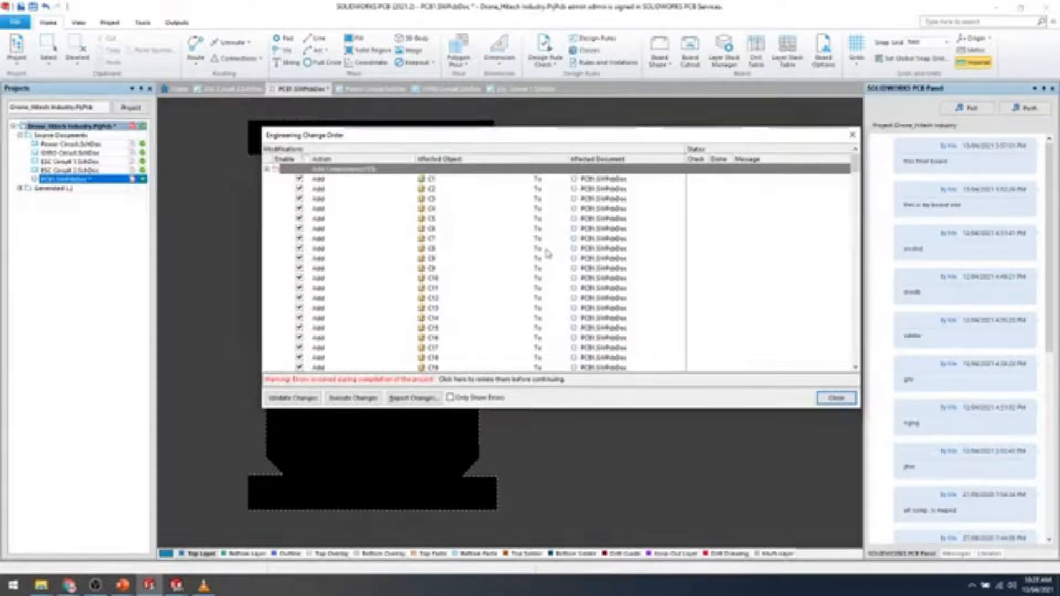
scroll(547, 253, "down", 10)
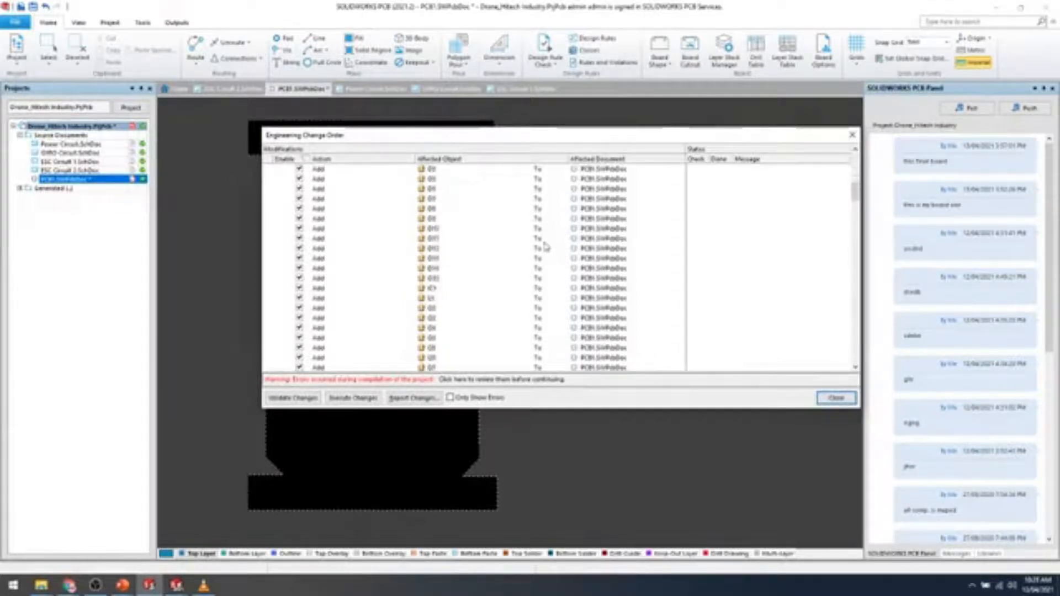
scroll(545, 247, "down", 15)
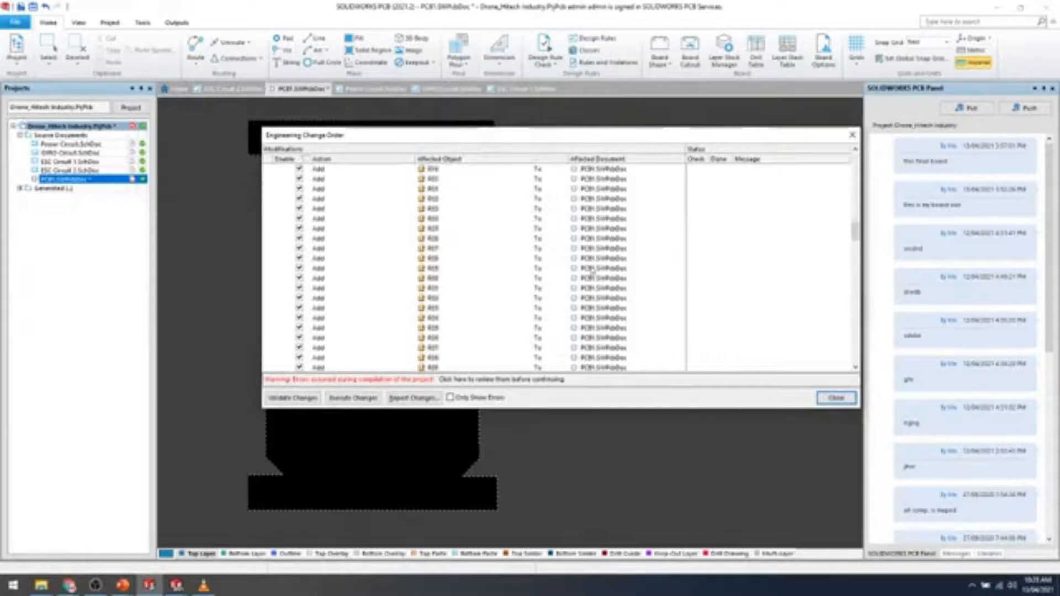
scroll(843, 230, "up", 20)
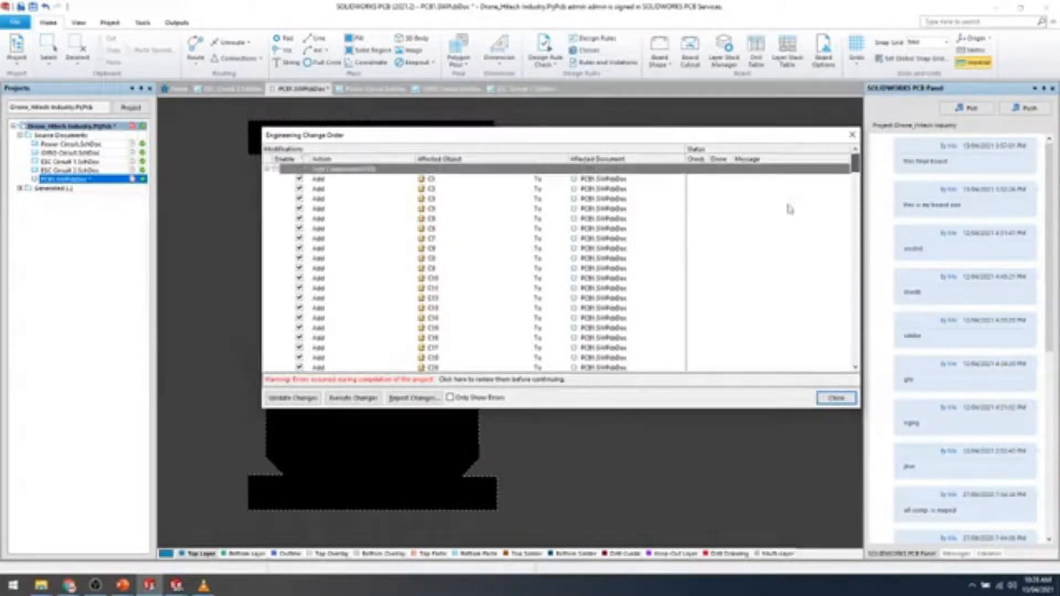
left_click(343, 398)
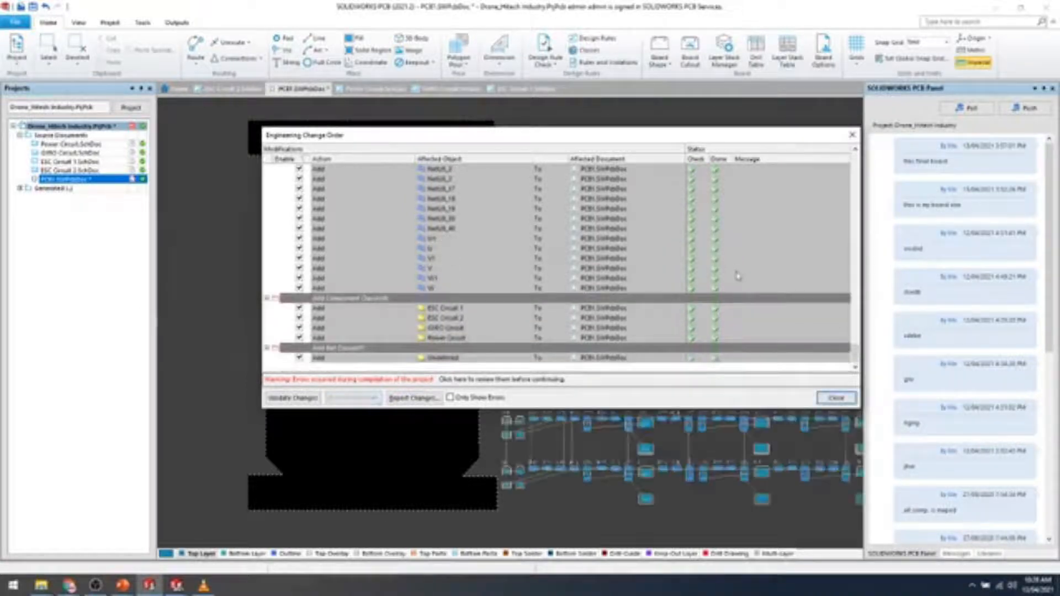
Review the change order's status entries, validate the changes and close the engineering change order.
scroll(736, 277, "up", 5)
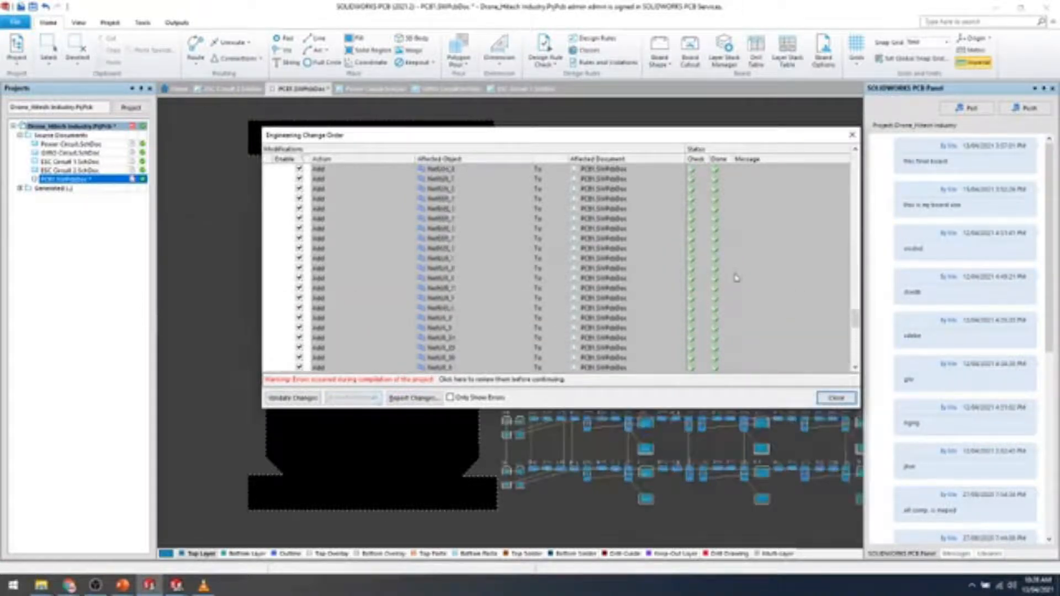
scroll(736, 277, "up", 8)
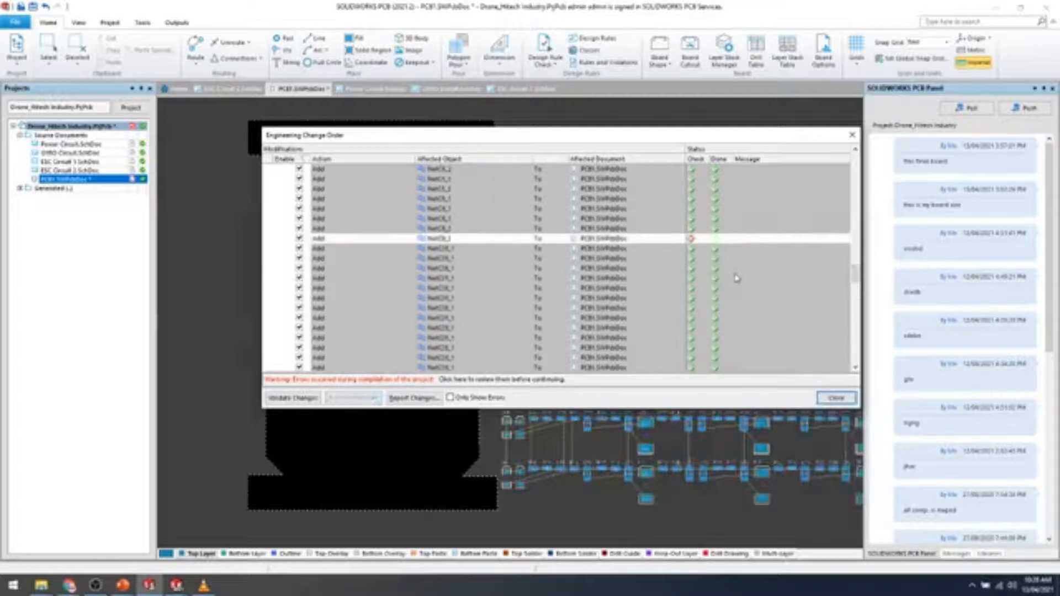
scroll(696, 230, "up", 3)
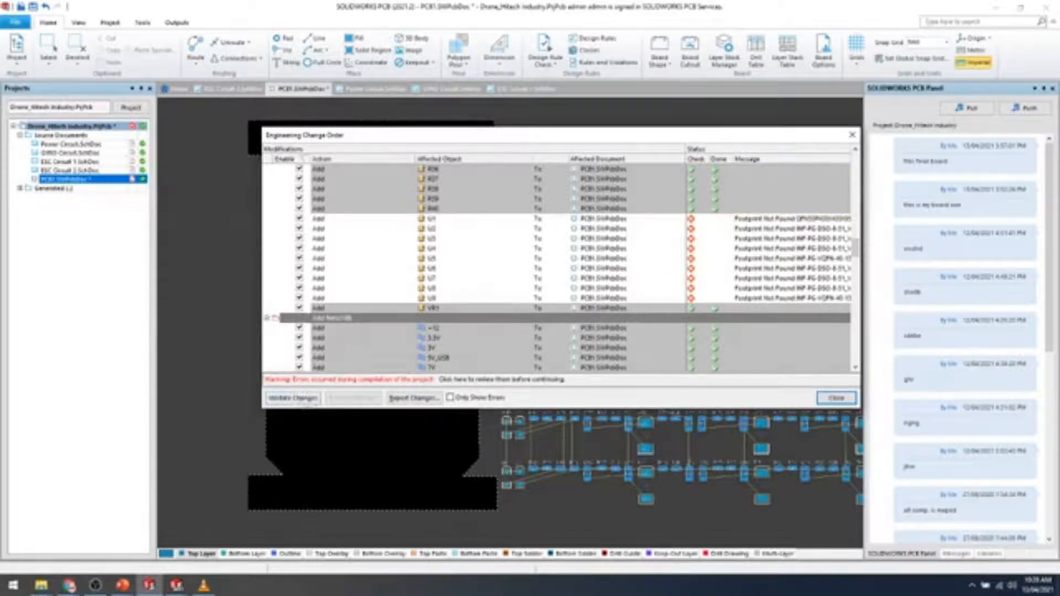
left_click(293, 398)
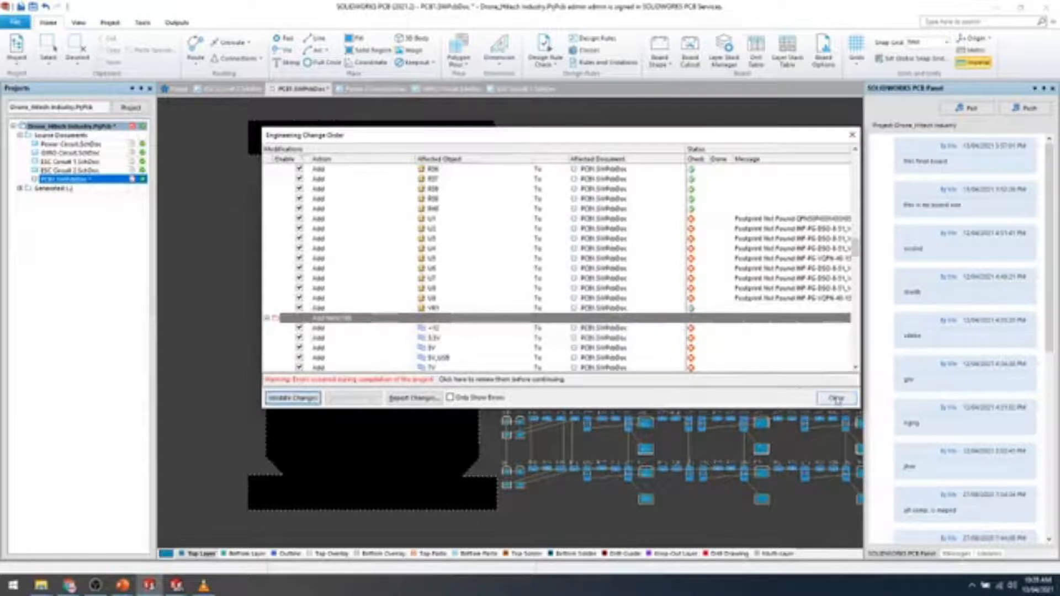
left_click(837, 398)
scroll(676, 356, "down", 1, "ctrl")
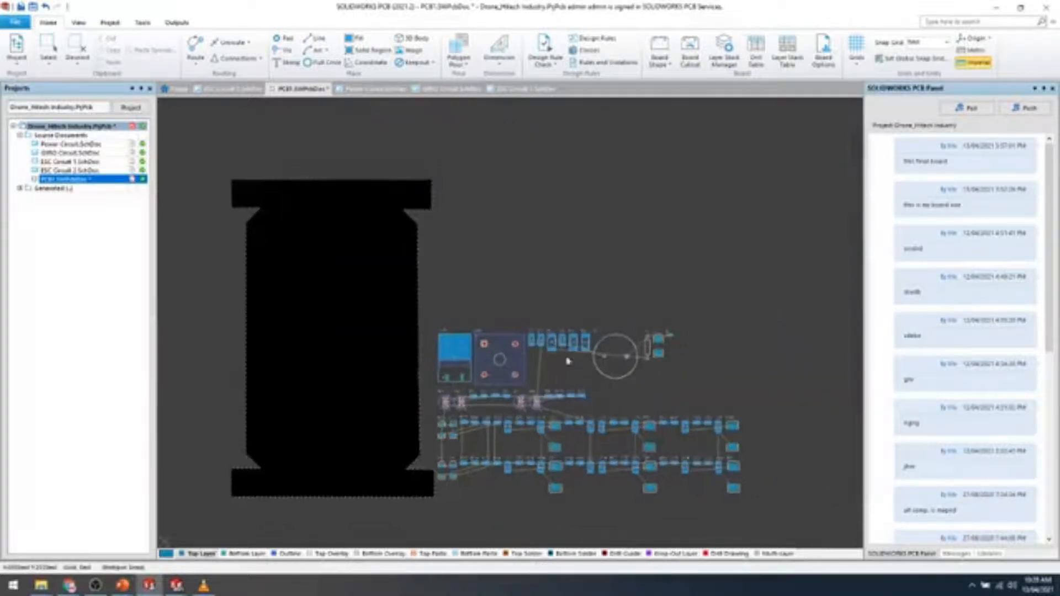
Place the square module at the board's top, the two-pin connector at its left edge and five capacitors between them.
scroll(554, 364, "up", 2, "ctrl")
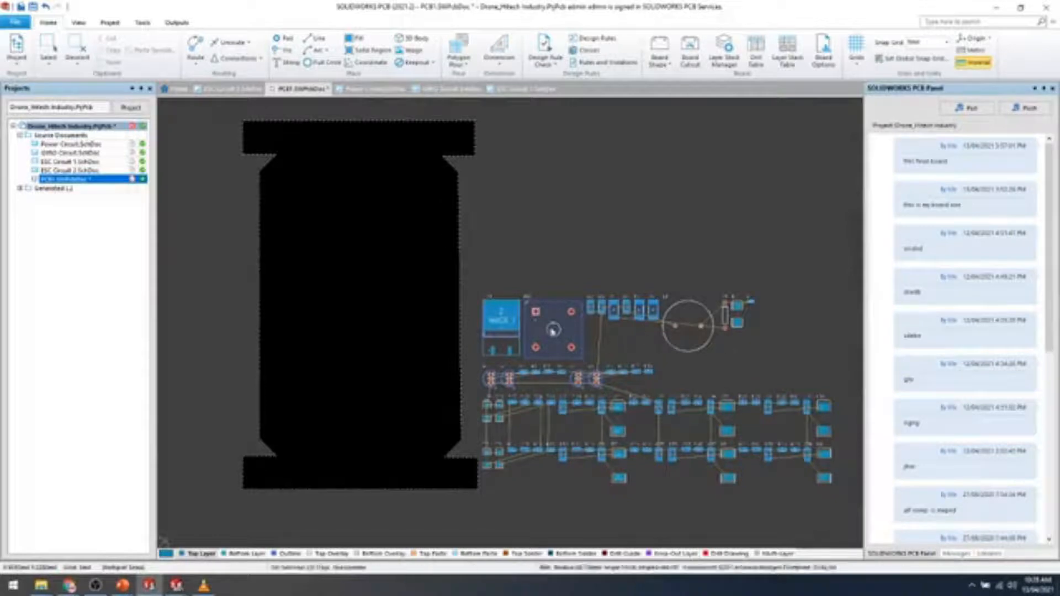
left_click_drag(556, 331, 356, 163)
left_click_drag(506, 322, 286, 282)
left_click_drag(614, 327, 333, 211)
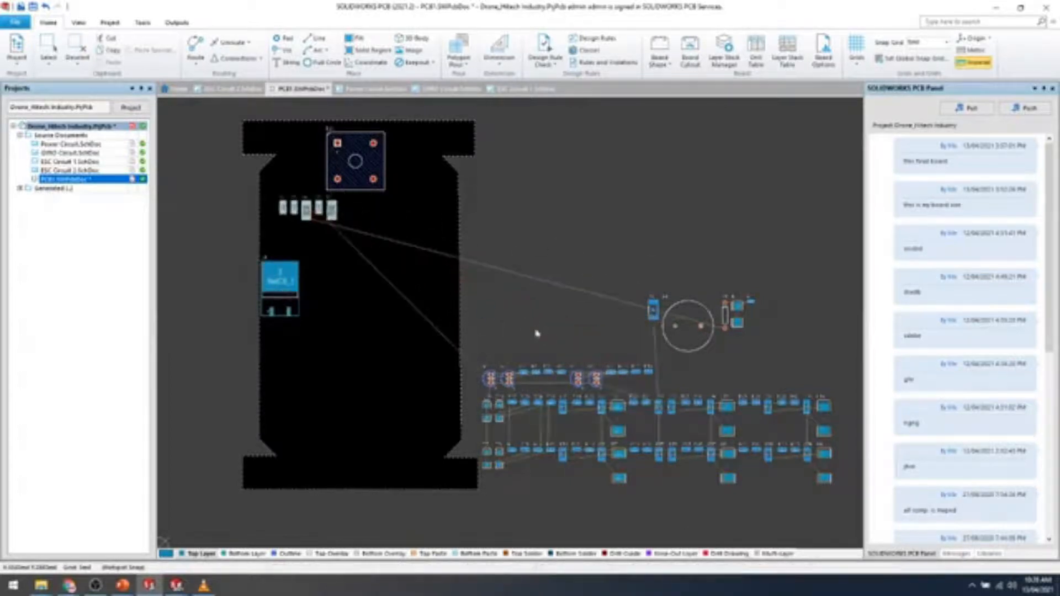
Move the first transistor pair with its resistors to mid-board, and the round capacitor group with four resistors to the lower half.
left_click_drag(479, 326, 591, 398)
left_click_drag(508, 375, 346, 261)
left_click_drag(583, 272, 762, 386)
left_click_drag(710, 339, 300, 391)
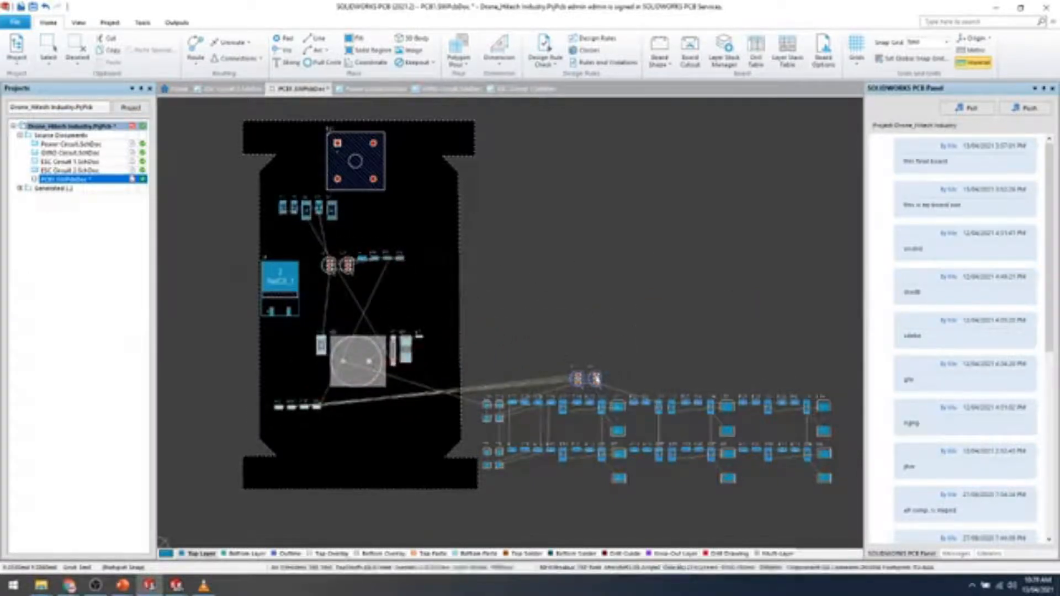
Bring transistor Q3 onto the board and spread it and the neighbouring transistors apart.
scroll(597, 380, "up", 3, "ctrl")
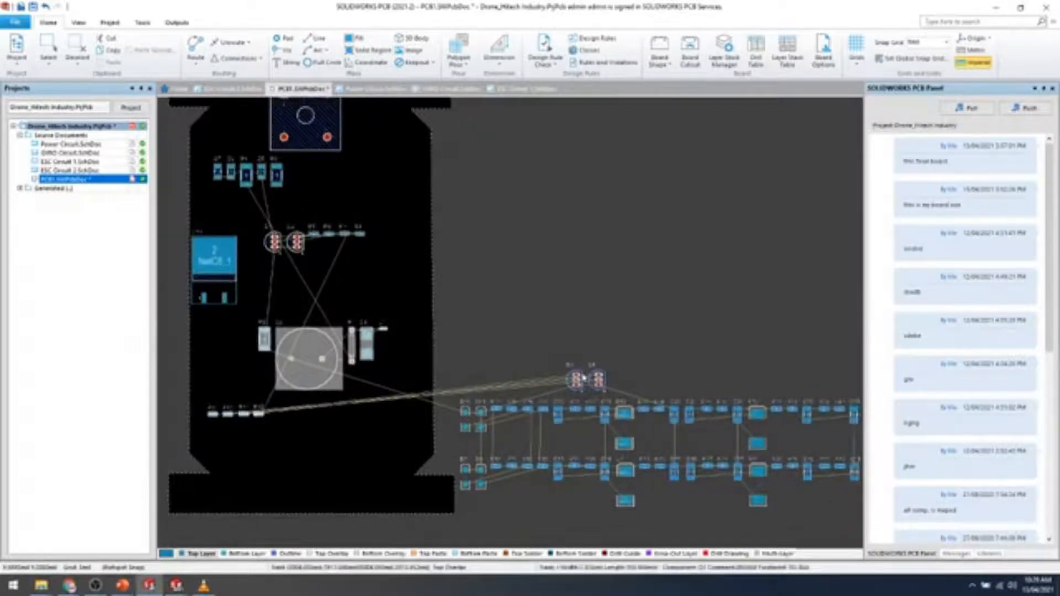
left_click_drag(576, 379, 369, 239)
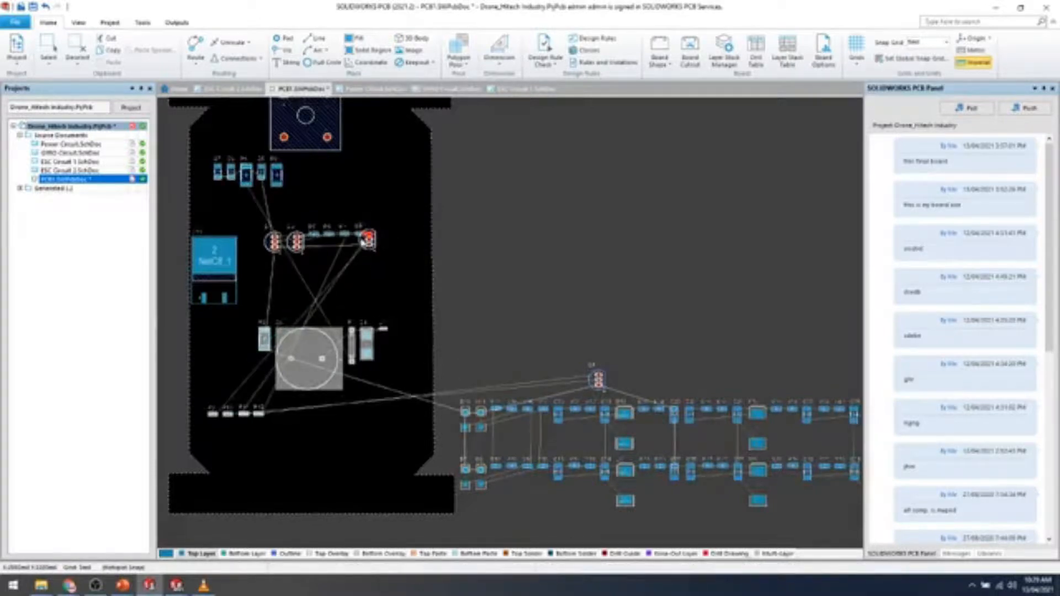
scroll(362, 241, "up", 3, "ctrl")
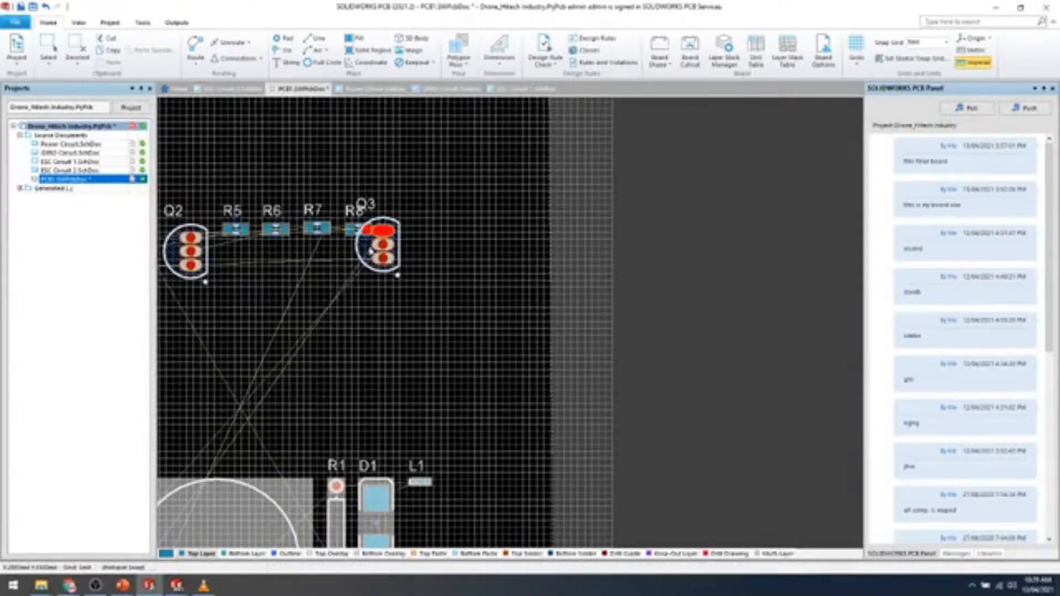
scroll(382, 280, "down", 3, "ctrl")
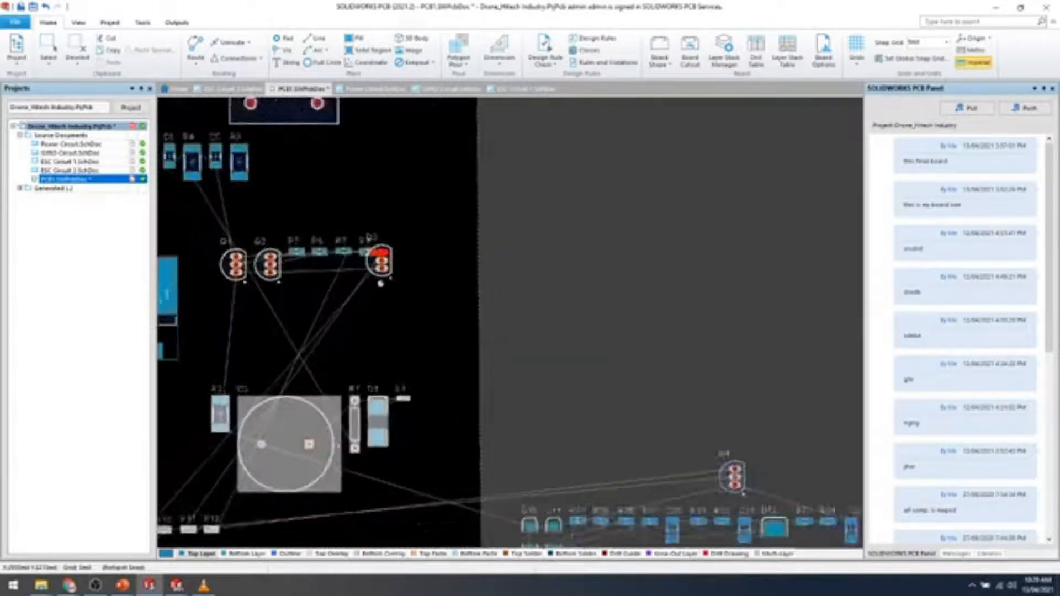
left_click_drag(380, 266, 330, 315)
left_click_drag(291, 269, 169, 238)
Place a four-resistor row below the square module, two large diodes around the round capacitor and a capacitor-resistor group below it.
left_click_drag(524, 412, 339, 192)
scroll(473, 287, "down", 2, "ctrl")
right_click_drag(581, 364, 560, 297)
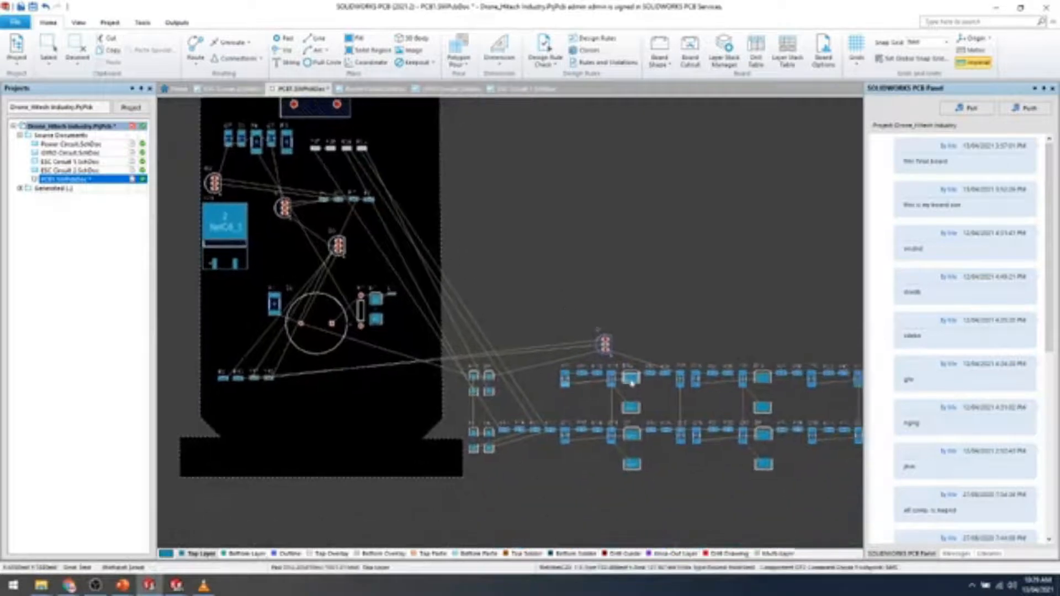
left_click_drag(631, 394, 233, 303)
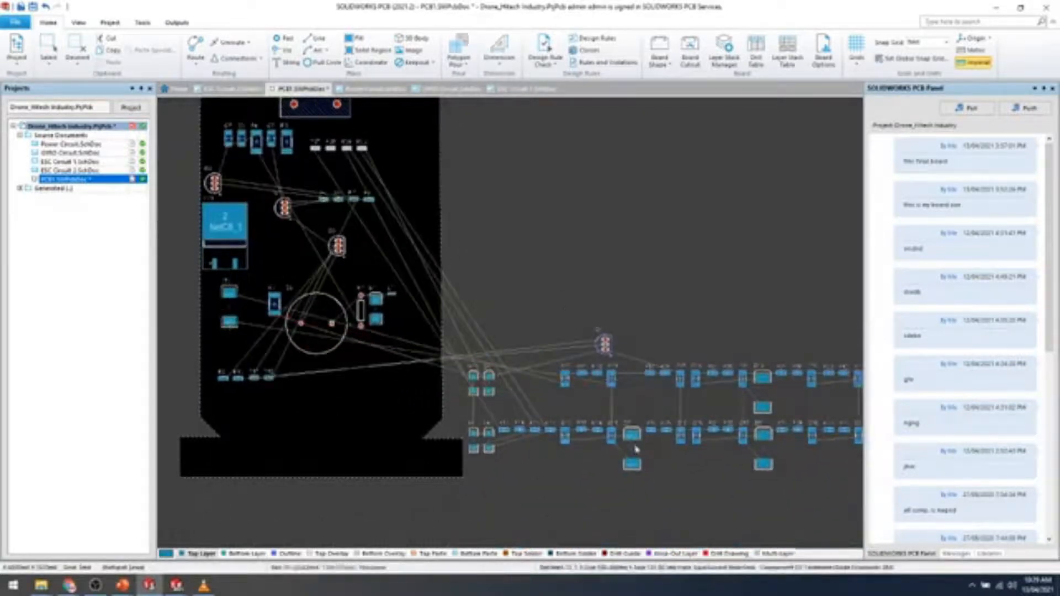
left_click_drag(634, 447, 400, 368)
left_click_drag(529, 345, 630, 435)
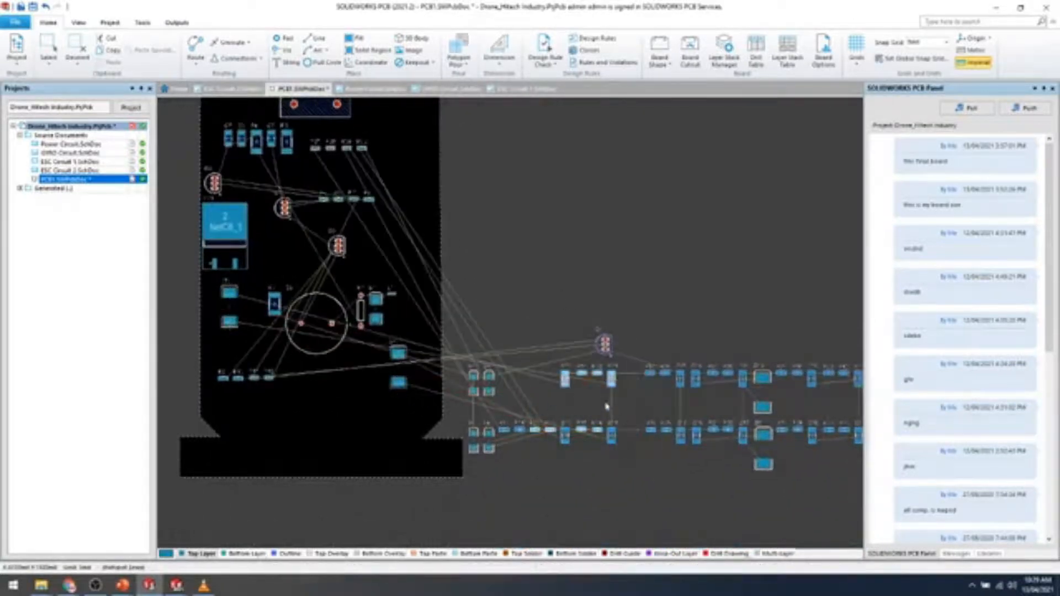
left_click_drag(611, 384, 352, 384)
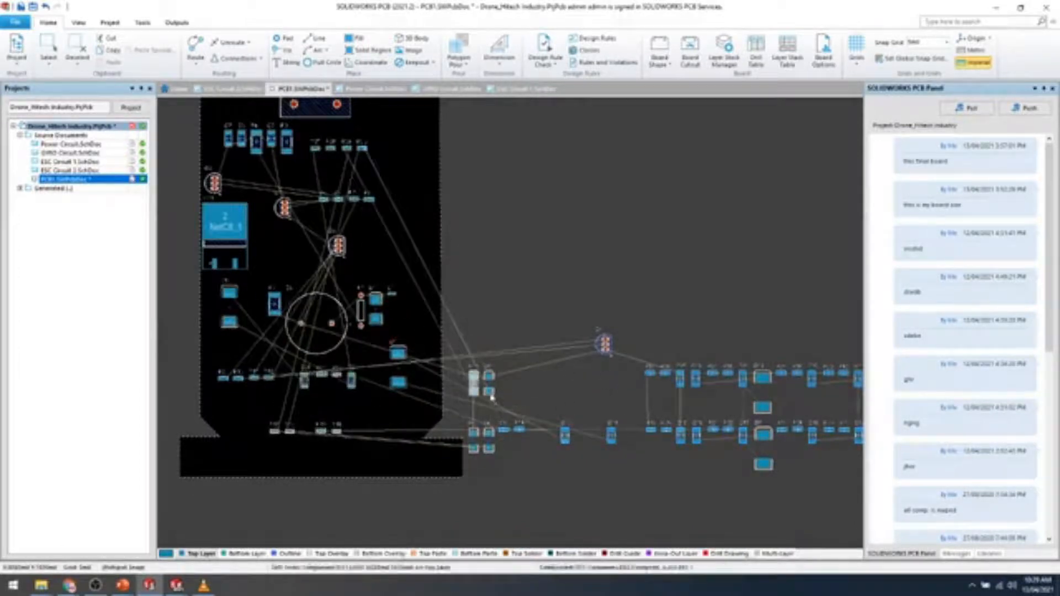
Place two small two-pad parts mid-board and a capacitor-resistor group across the board's upper half.
left_click_drag(473, 379, 387, 228)
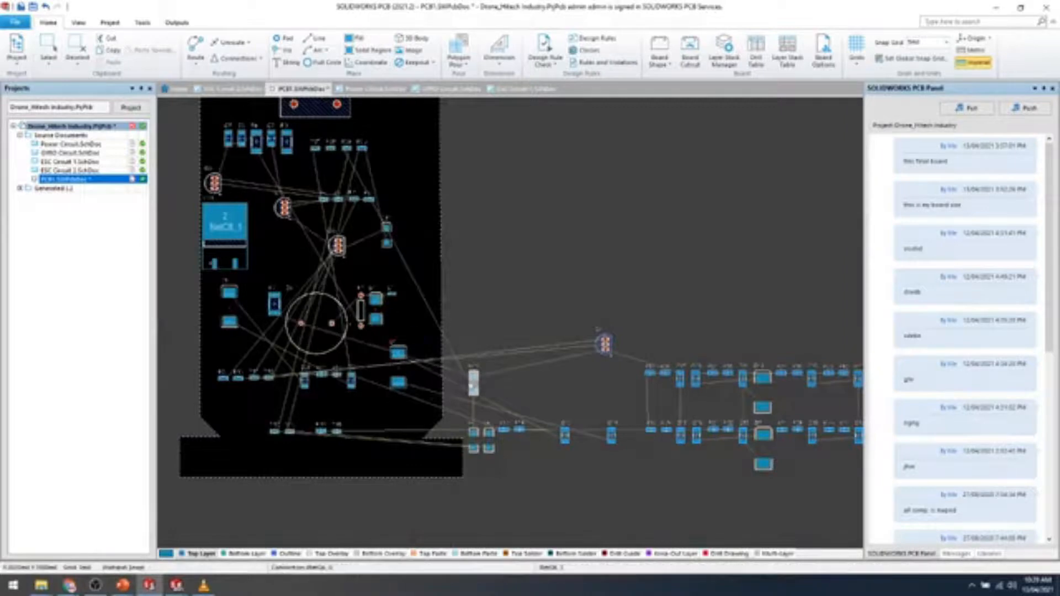
left_click_drag(473, 381, 292, 258)
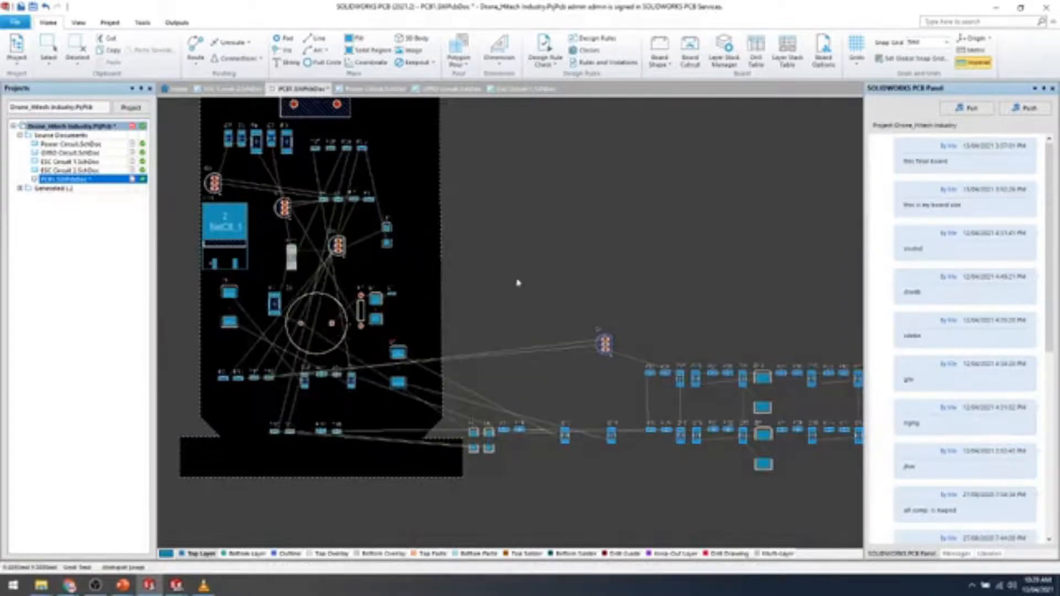
left_click_drag(504, 286, 764, 450)
left_click_drag(696, 380, 636, 210)
left_click_drag(582, 153, 416, 173)
Place the next capacitor-resistor group and the stray capacitor and resistor mid-board, and the last transistor near the upper right edge.
left_click_drag(595, 279, 725, 325)
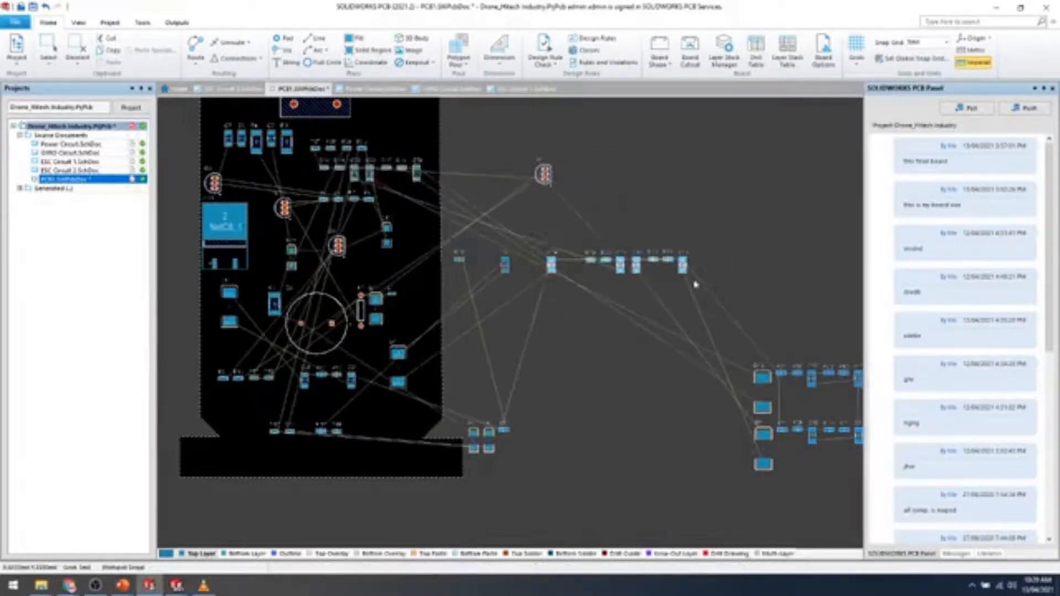
left_click_drag(683, 265, 435, 280)
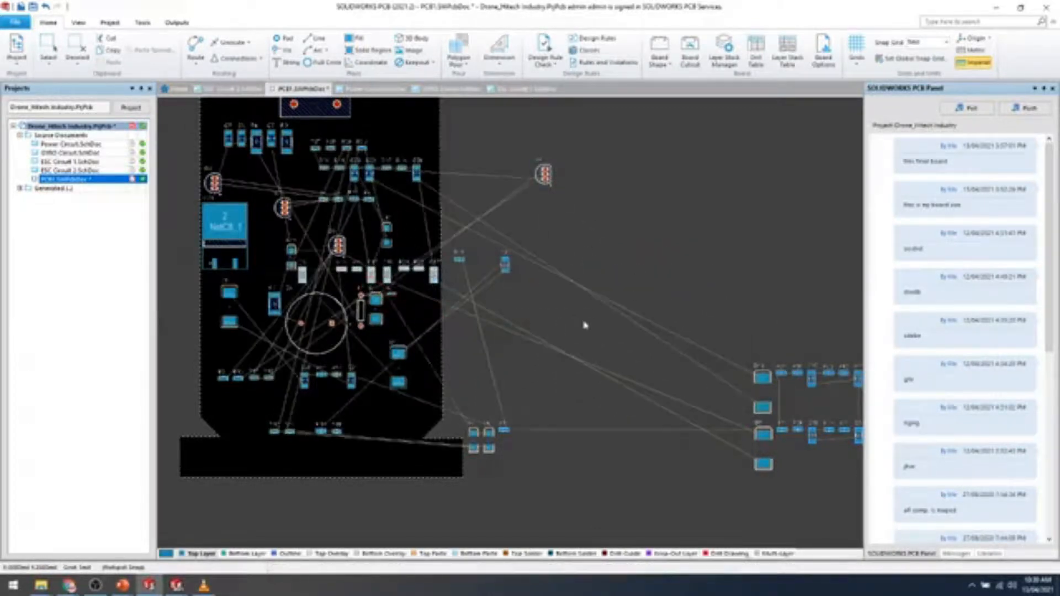
left_click_drag(504, 265, 409, 229)
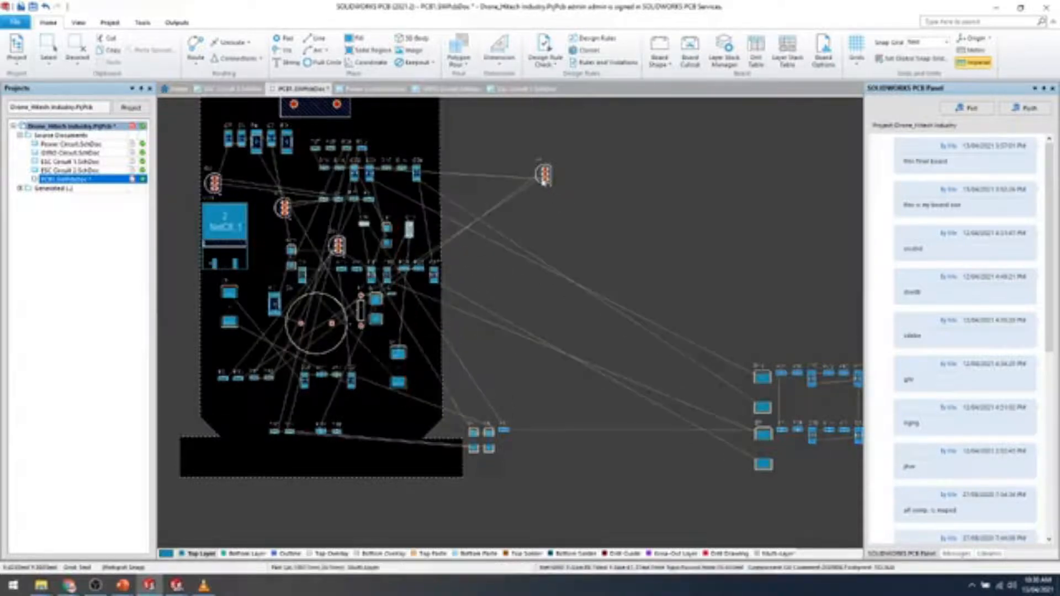
left_click_drag(543, 174, 396, 146)
Place a part group beside the square module, one above the connector and another near the board's lower right.
scroll(490, 237, "down", 4, "ctrl")
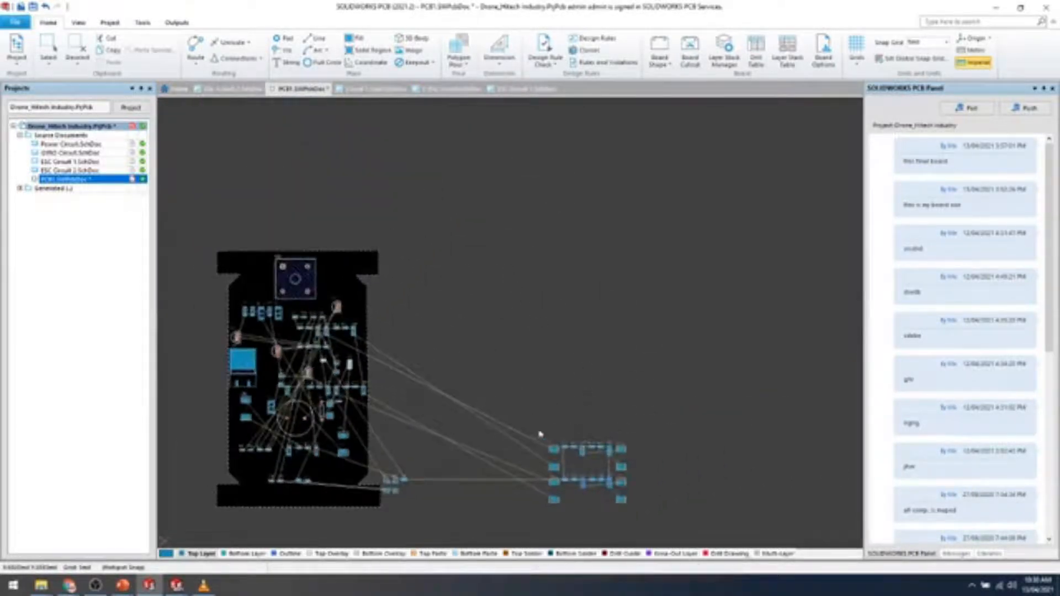
left_click_drag(539, 433, 331, 298)
left_click_drag(569, 427, 633, 502)
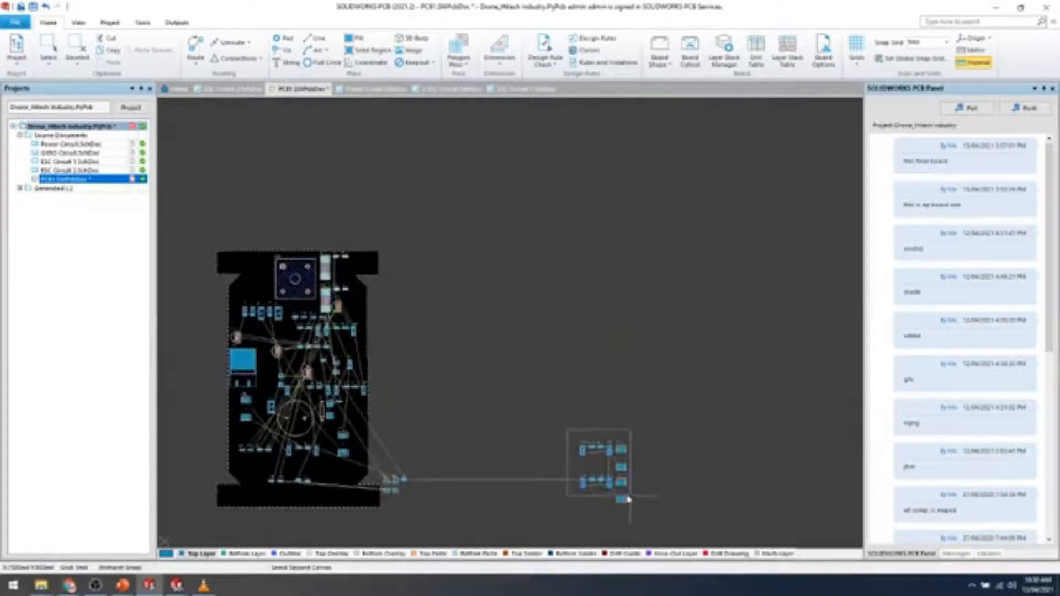
left_click_drag(573, 434, 272, 338)
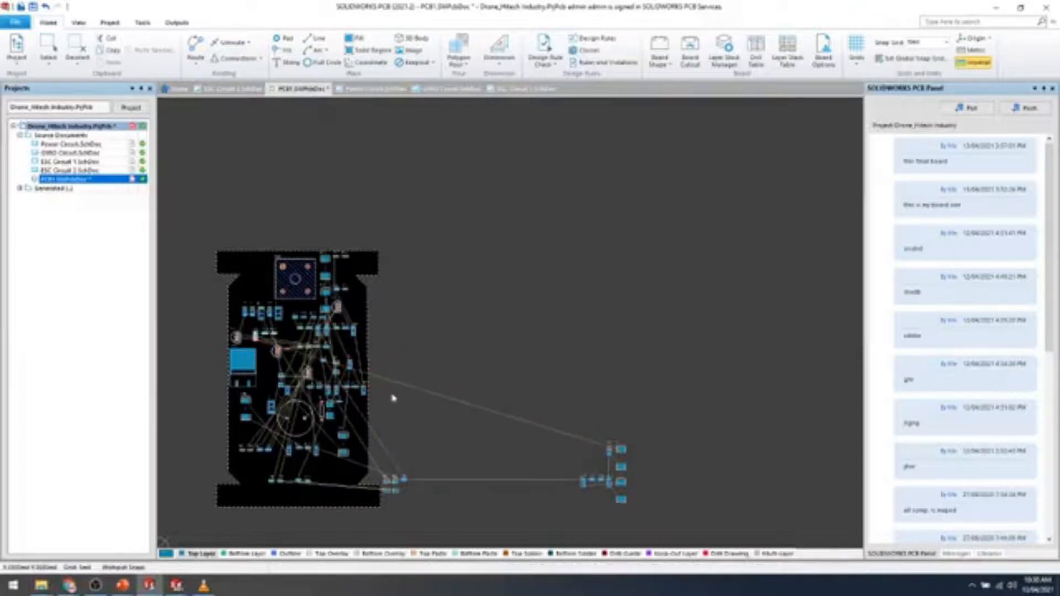
left_click_drag(558, 420, 326, 471)
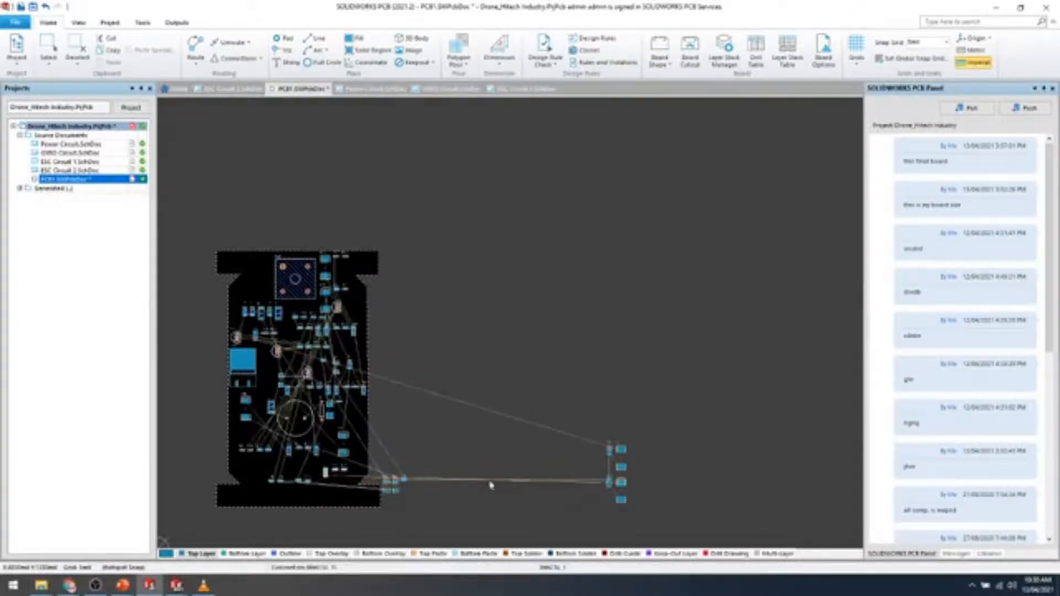
Place the remaining large diodes along the right edge, the leftover capacitors lower left and the last small parts at the bottom.
left_click_drag(600, 423, 353, 411)
left_click(459, 413)
left_click_drag(410, 393, 258, 469)
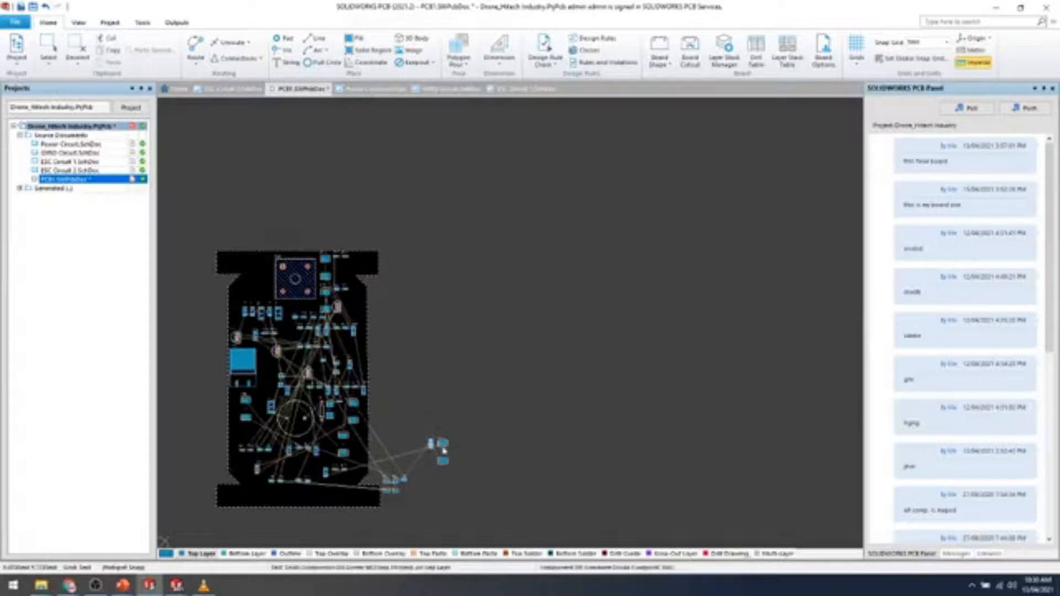
left_click_drag(442, 449, 360, 356)
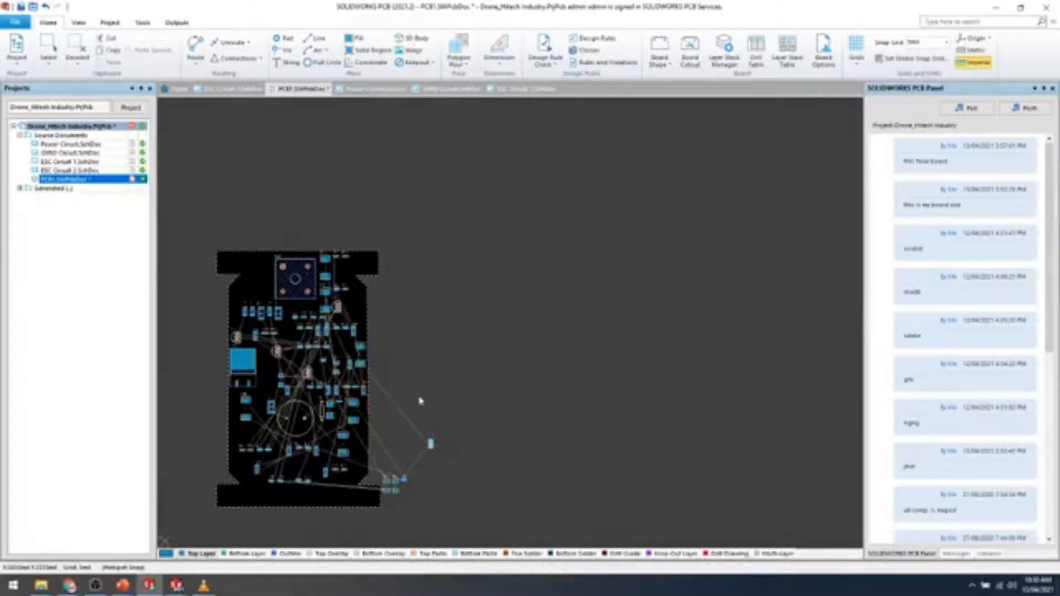
left_click_drag(414, 423, 259, 428)
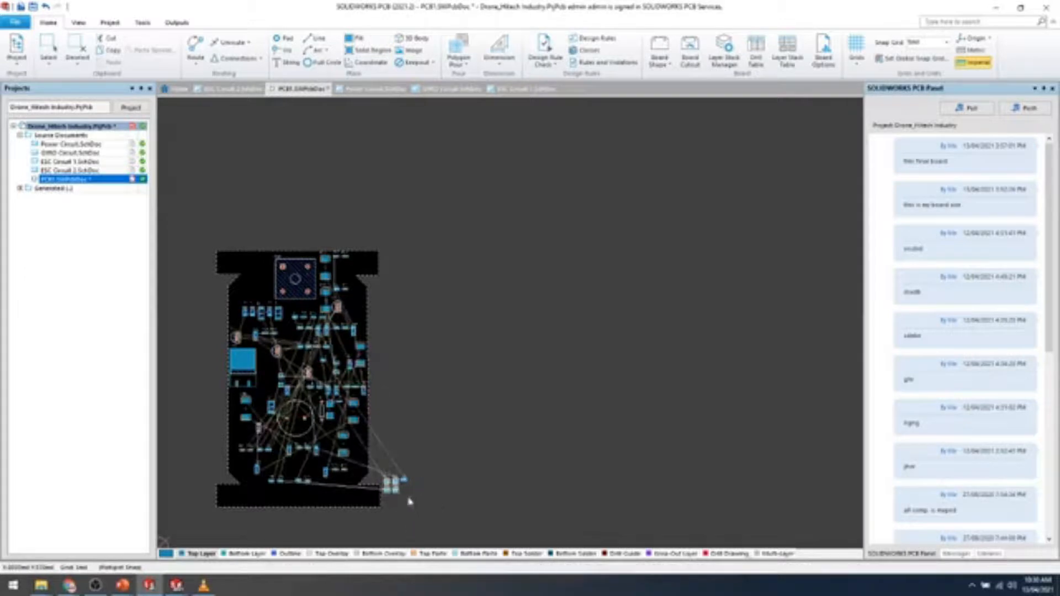
left_click_drag(396, 483, 256, 490)
Examine the component placement over the whole board, first in 2D and then in a tilted 3D view.
scroll(282, 498, "up", 4, "ctrl")
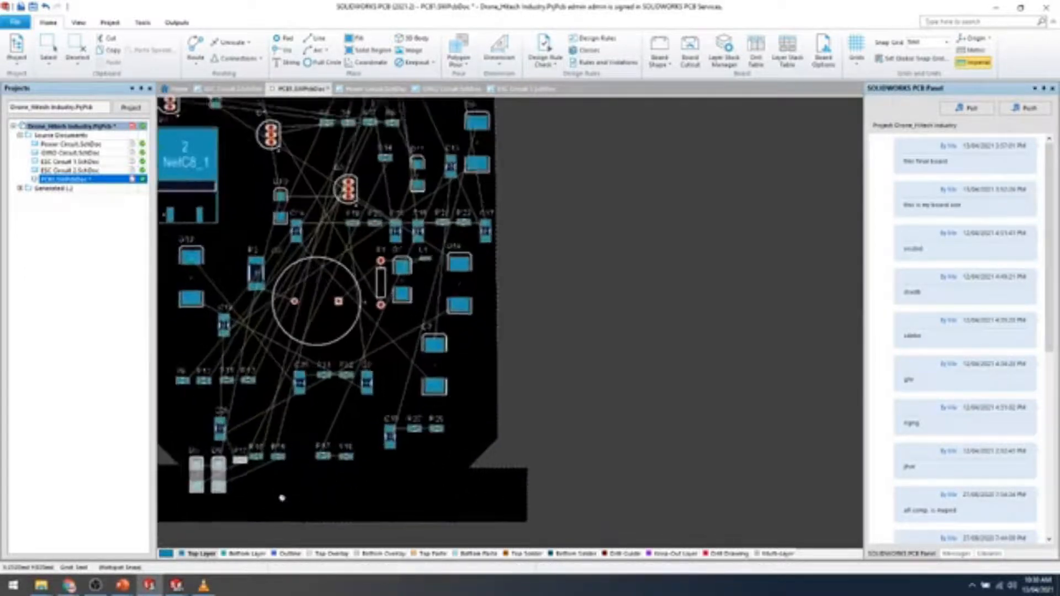
right_click_drag(319, 494, 526, 454)
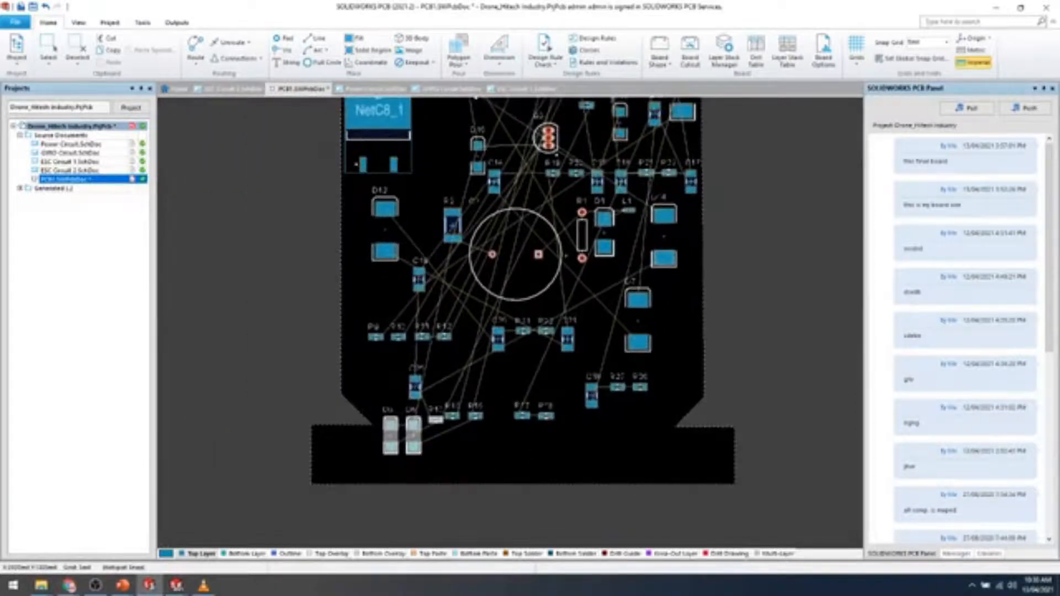
scroll(449, 381, "down", 2, "ctrl")
scroll(468, 377, "up", 2)
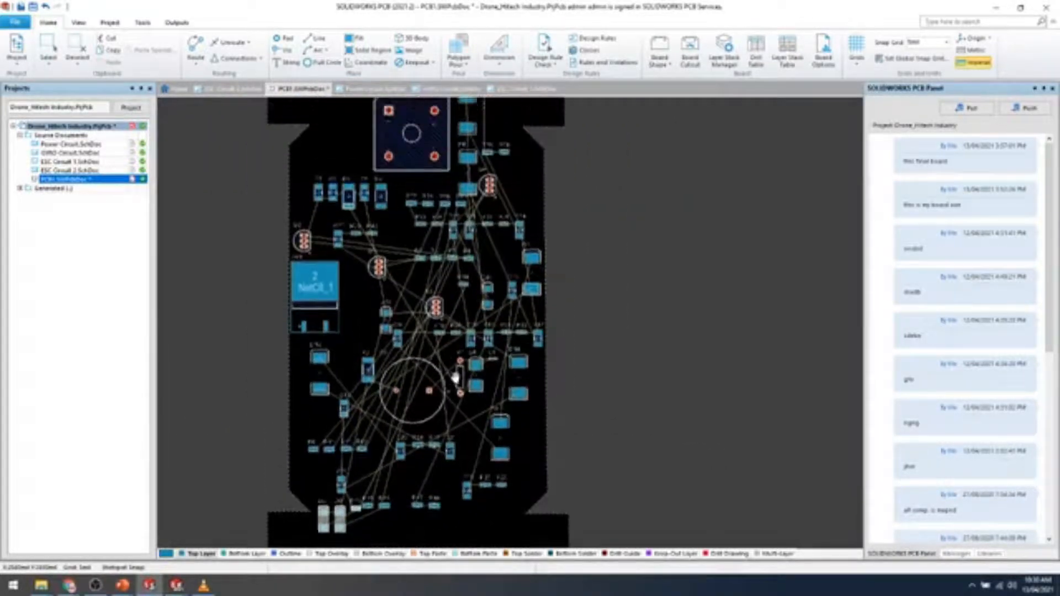
scroll(441, 315, "down", 1, "ctrl")
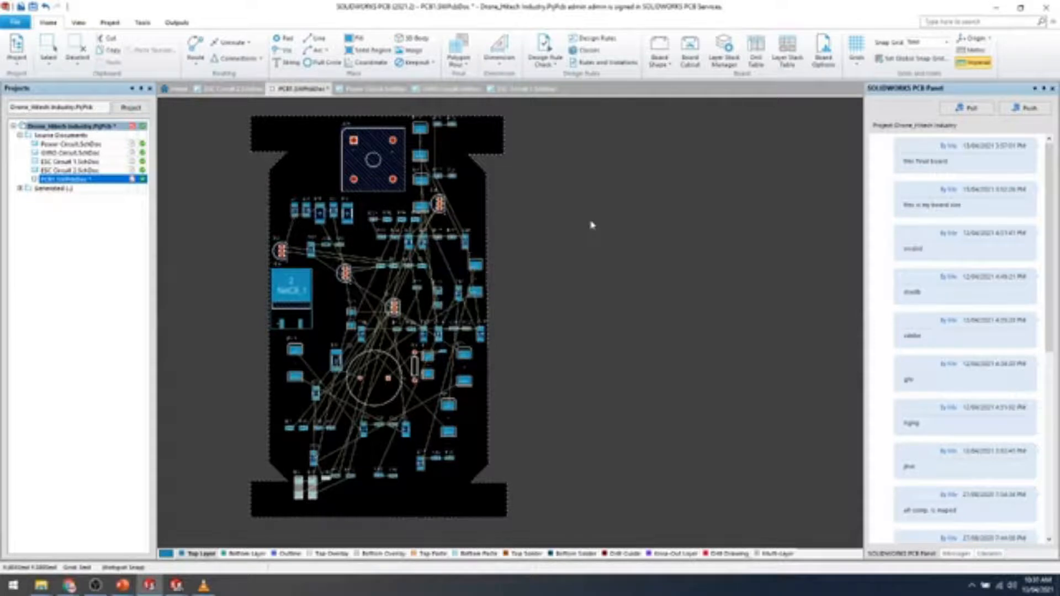
key("3")
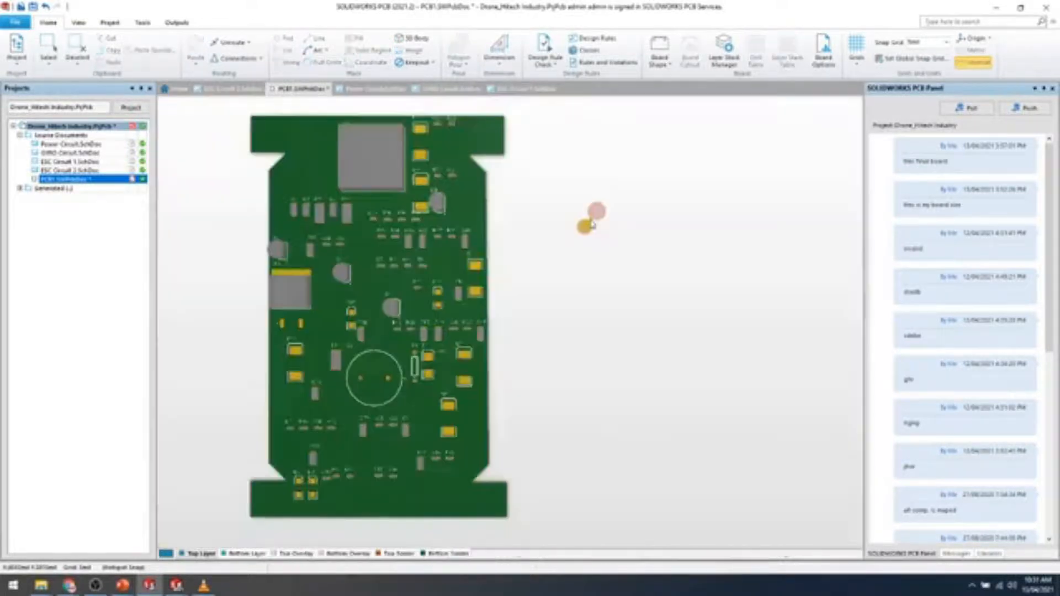
right_click_drag(488, 345, 426, 152, "shift")
right_click_drag(442, 386, 280, 349, "shift")
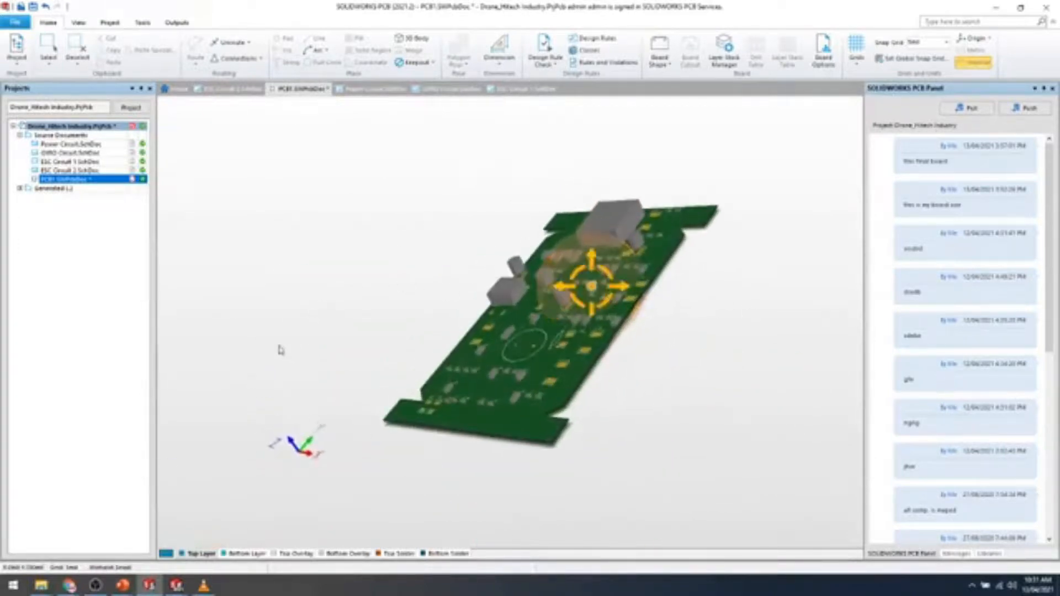
right_click(280, 349)
right_click_drag(524, 331, 553, 319, "shift")
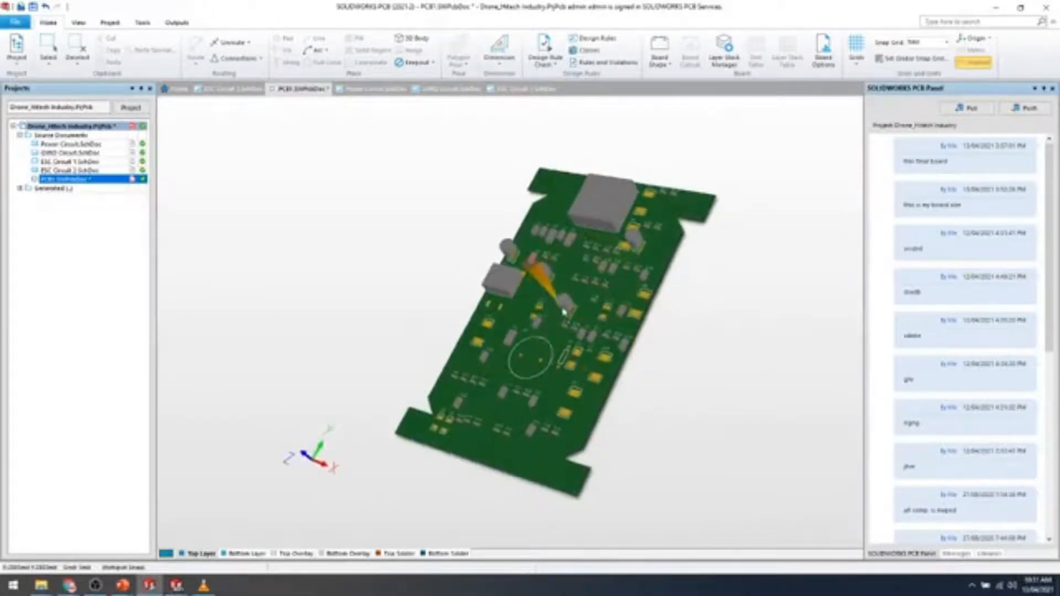
left_click(563, 305)
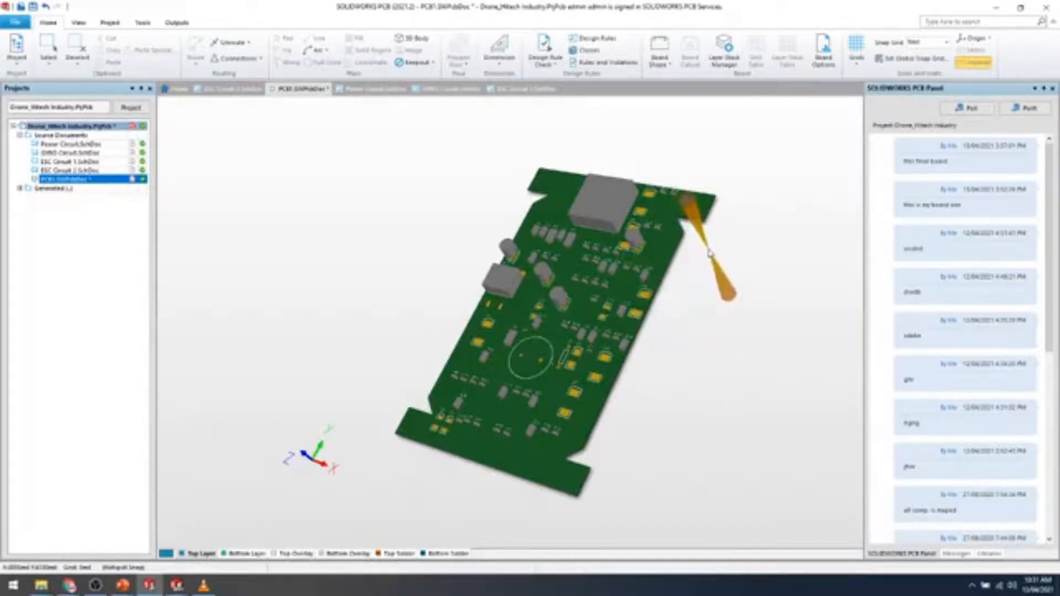
Push the board changes with the comment "placement is done".
left_click(1025, 108)
left_click(995, 169)
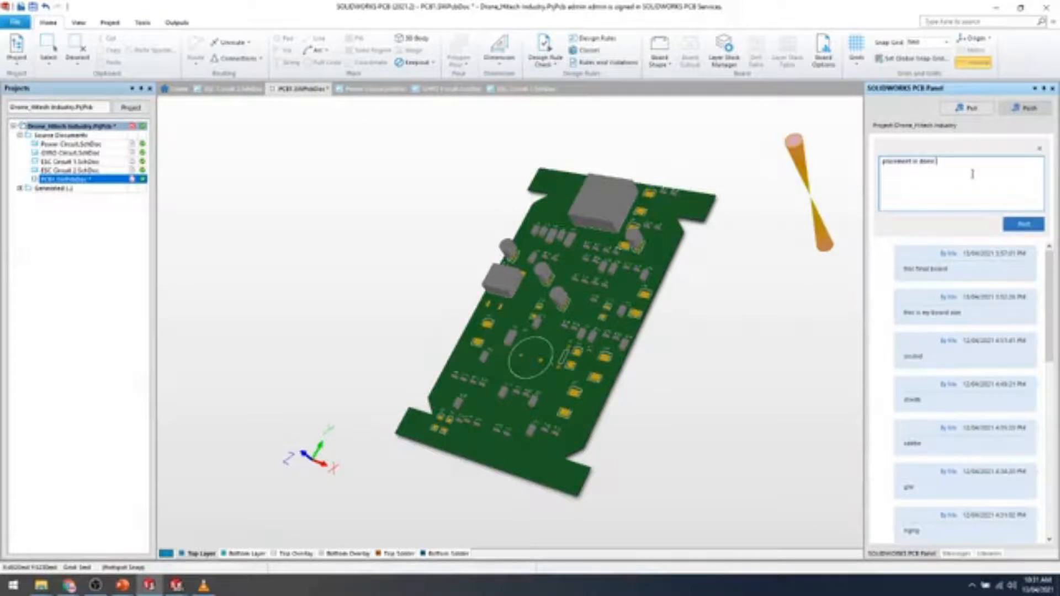
left_click(1008, 226)
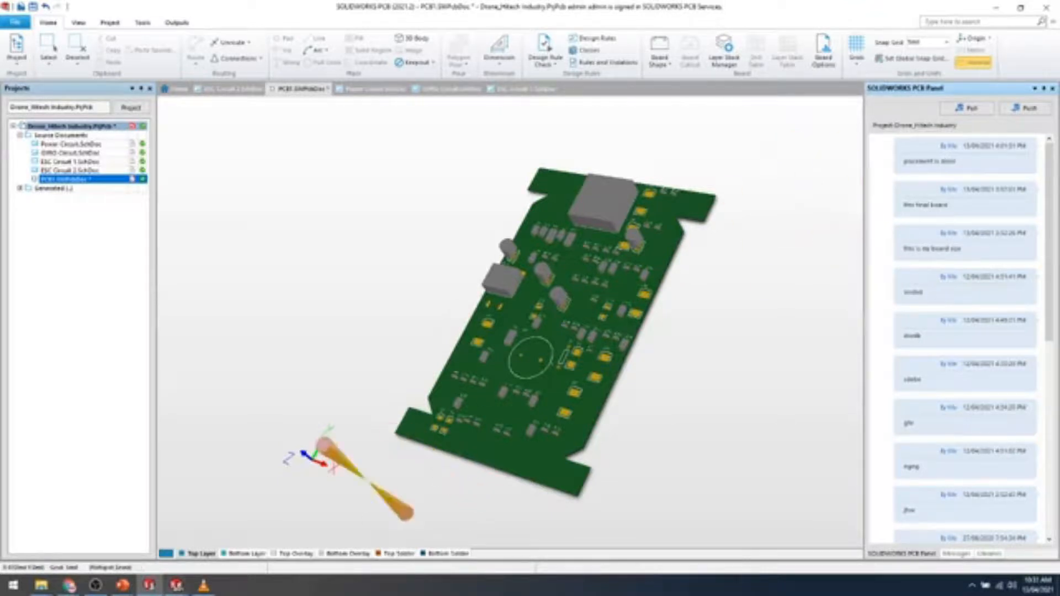
Switch to the Webinar Project assembly in SOLIDWORKS and accept all the component changes from the "placement is done" update.
mouse_move(179, 588)
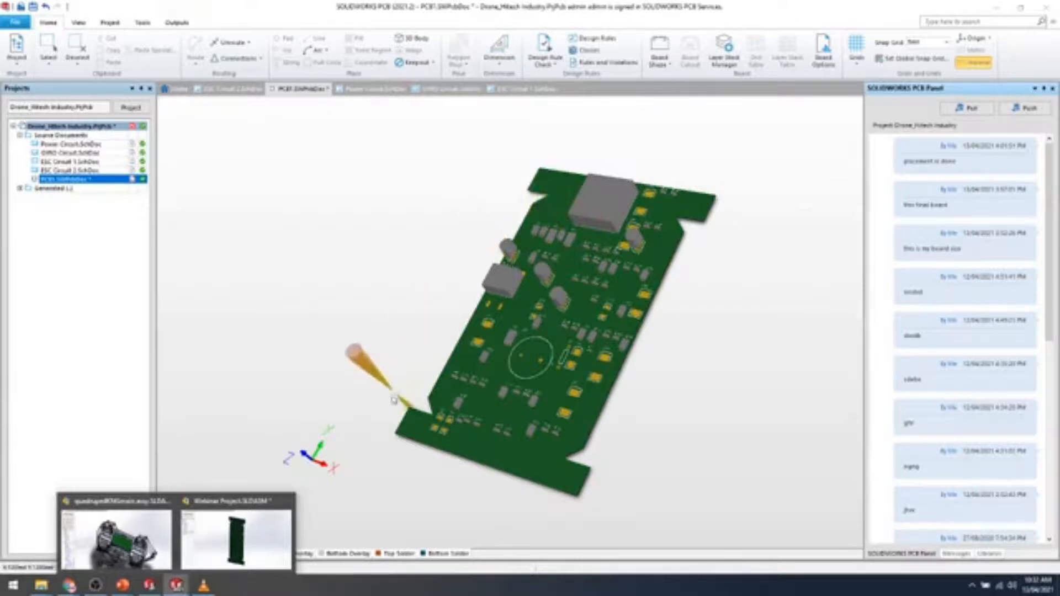
left_click(259, 533)
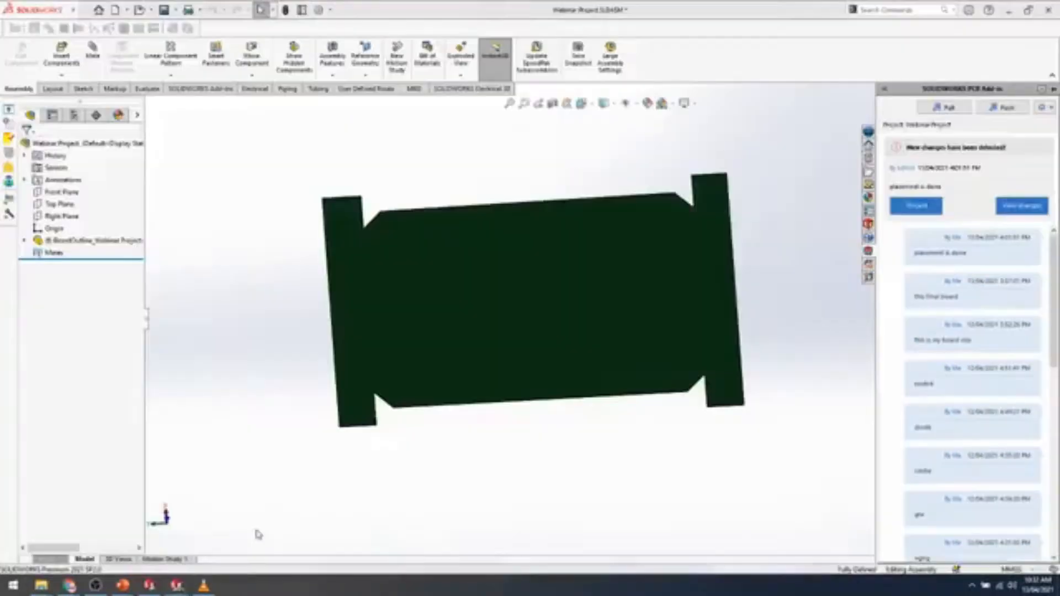
left_click(1010, 209)
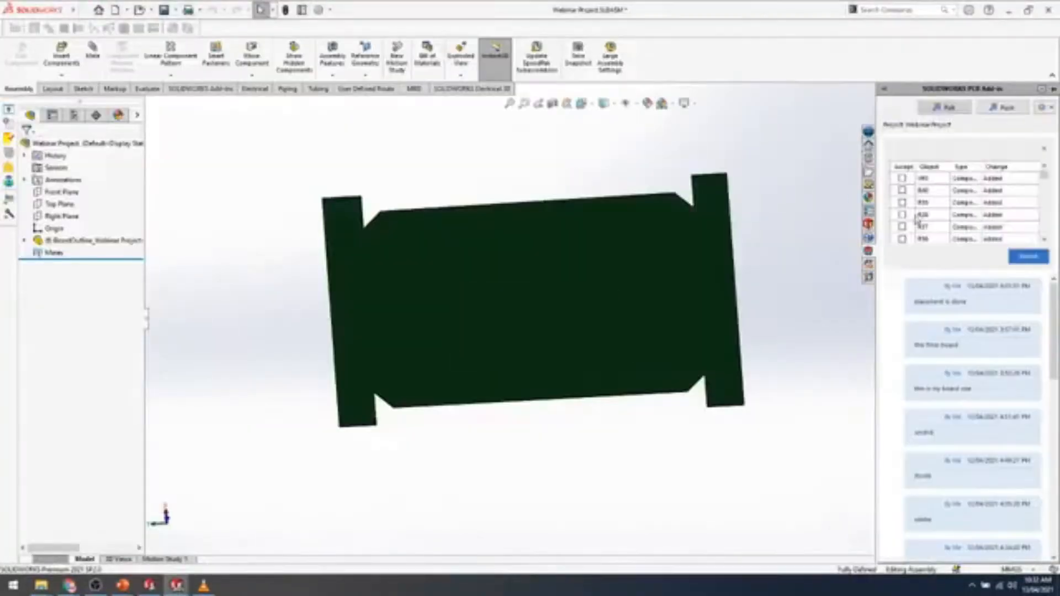
right_click(923, 178)
left_click(938, 179)
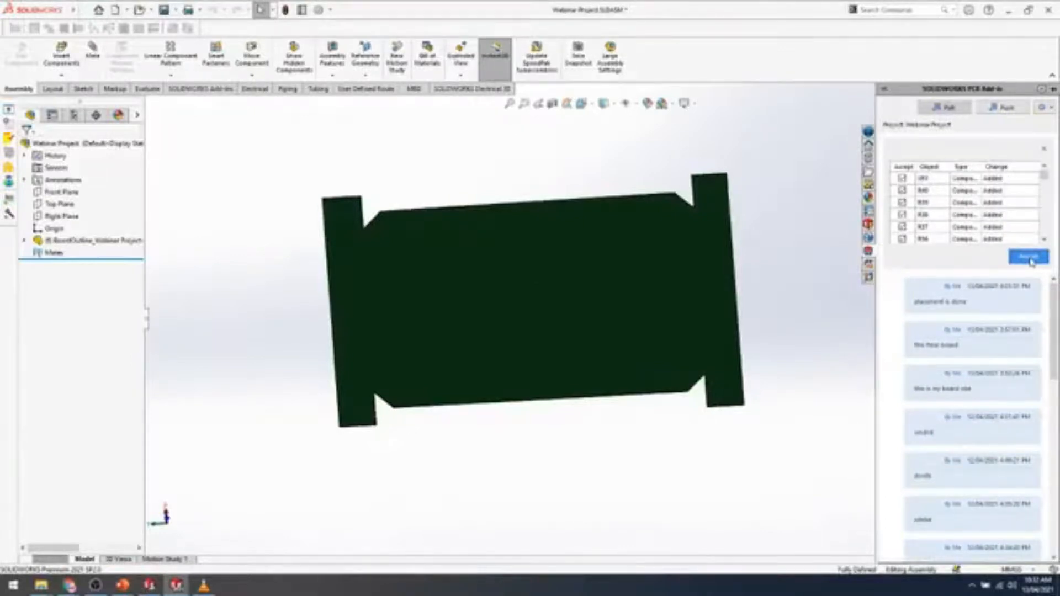
left_click(1029, 257)
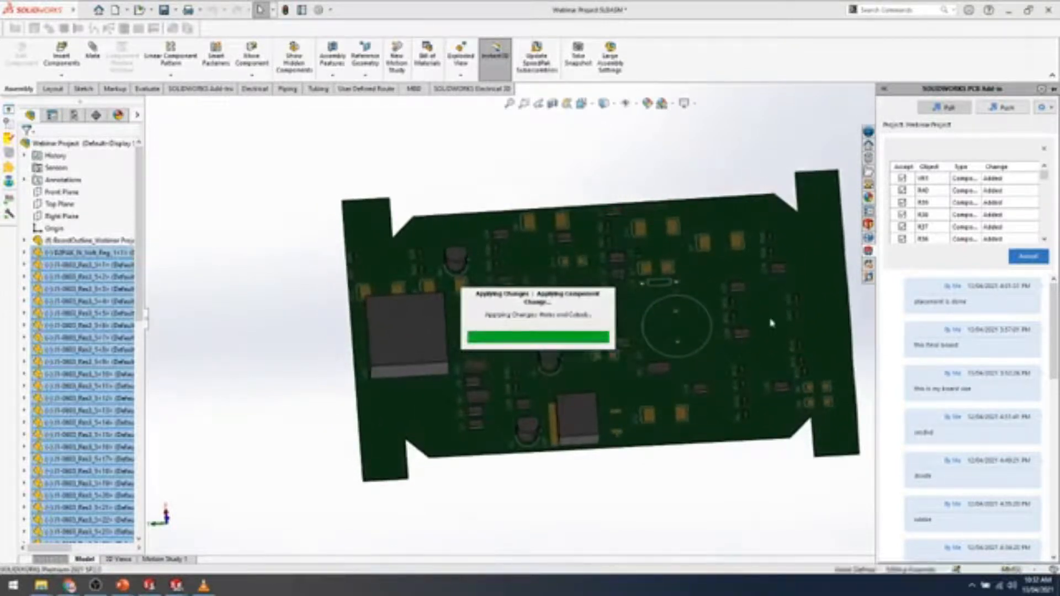
key("alt+Tab")
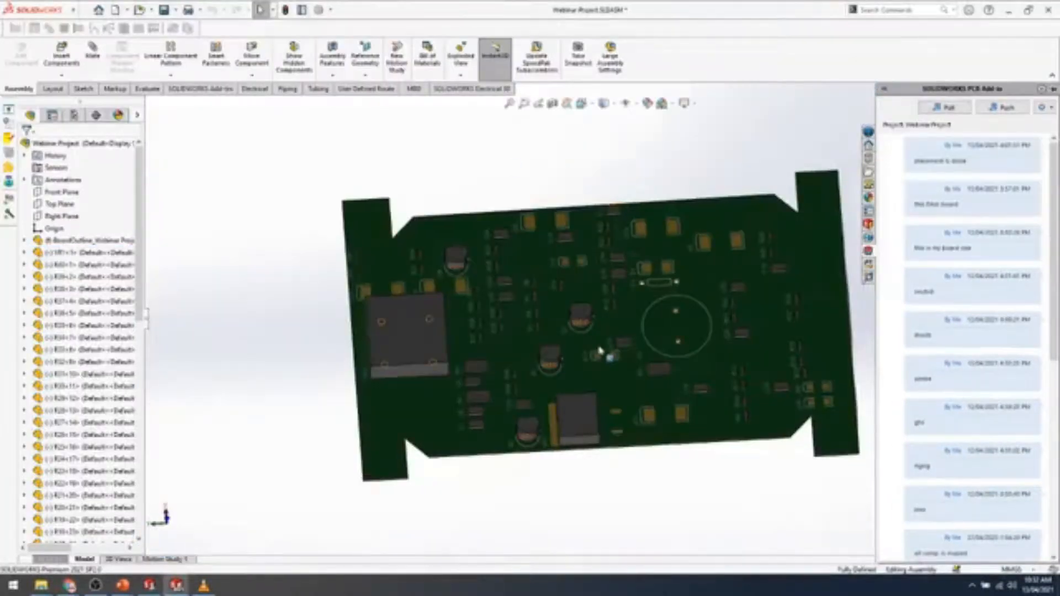
middle_click_drag(602, 352, 598, 381)
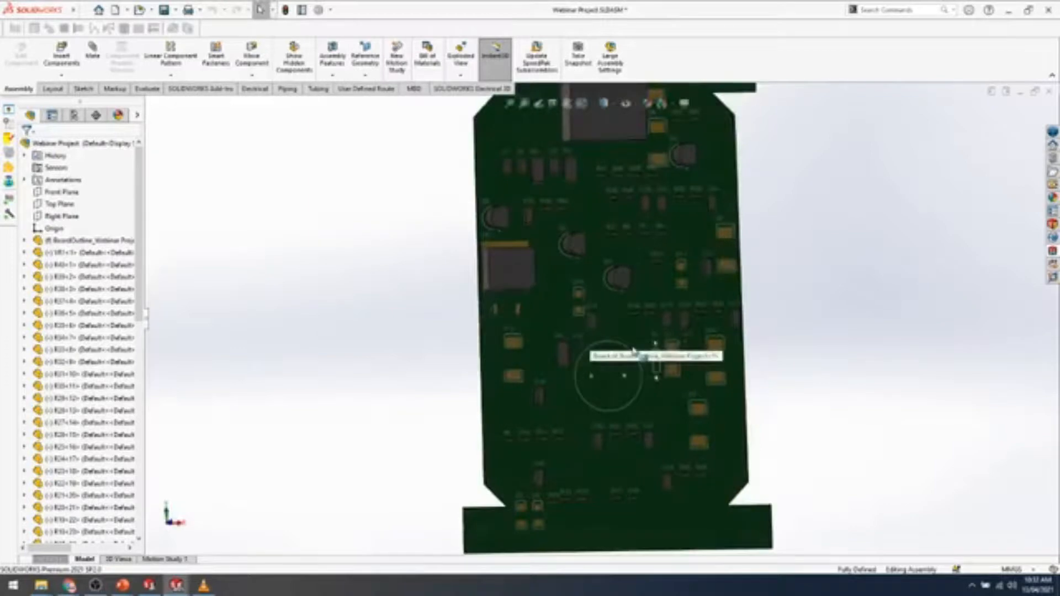
middle_click_drag(592, 341, 572, 233)
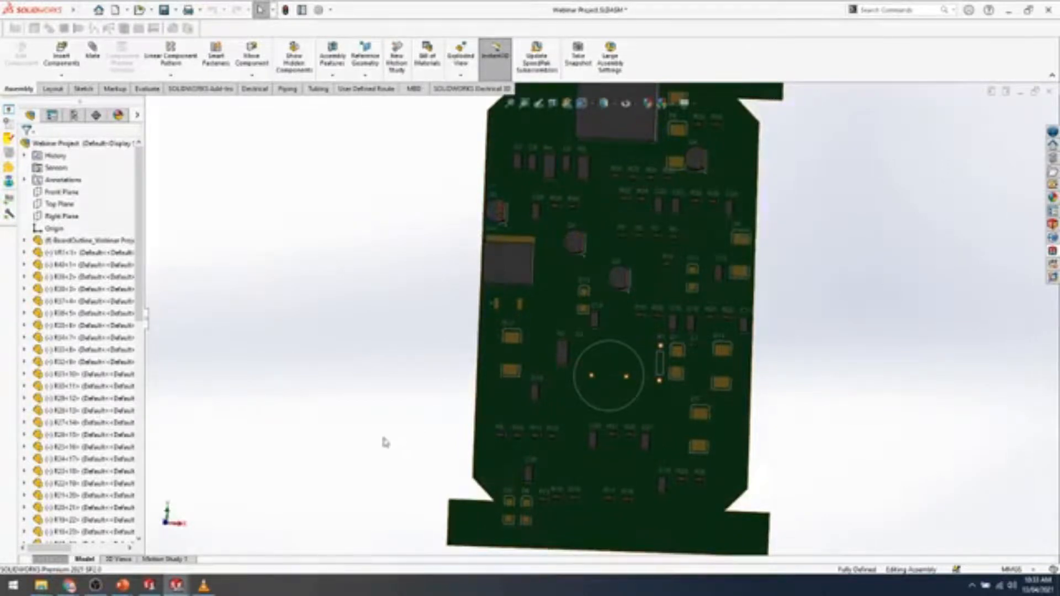
Switch to the quadruped main assembly and examine how the updated board sits between its mounting screws.
mouse_move(178, 586)
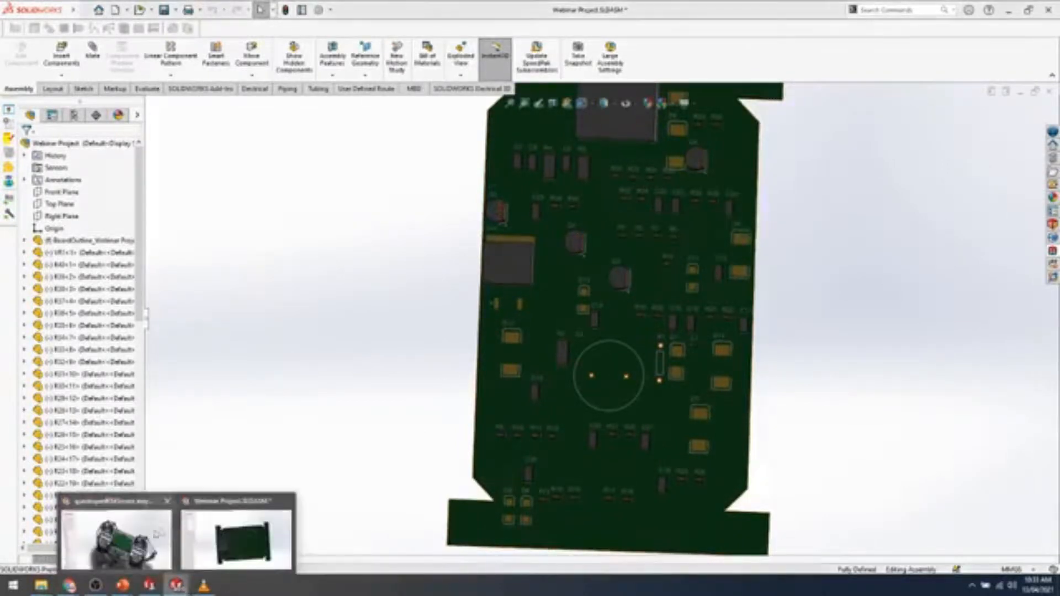
left_click(116, 538)
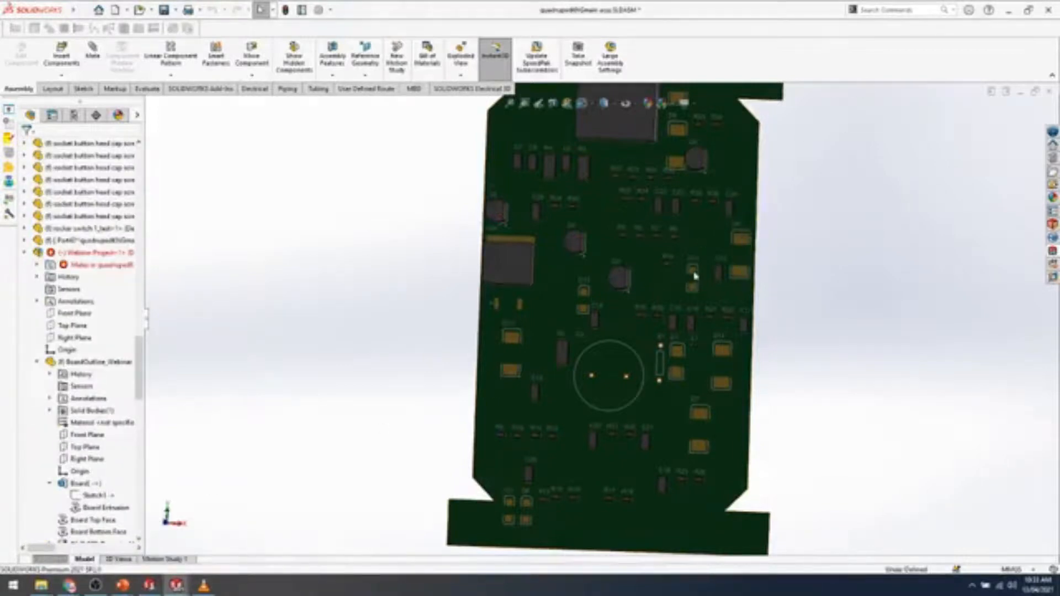
scroll(640, 370, "down", 5)
scroll(641, 361, "down", 1)
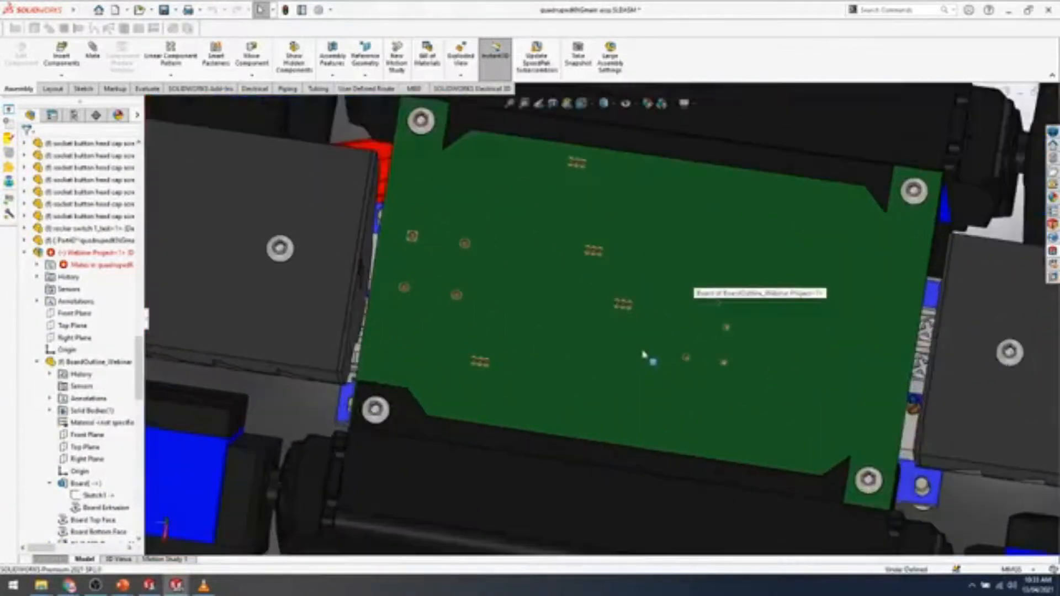
middle_click_drag(643, 355, 558, 316)
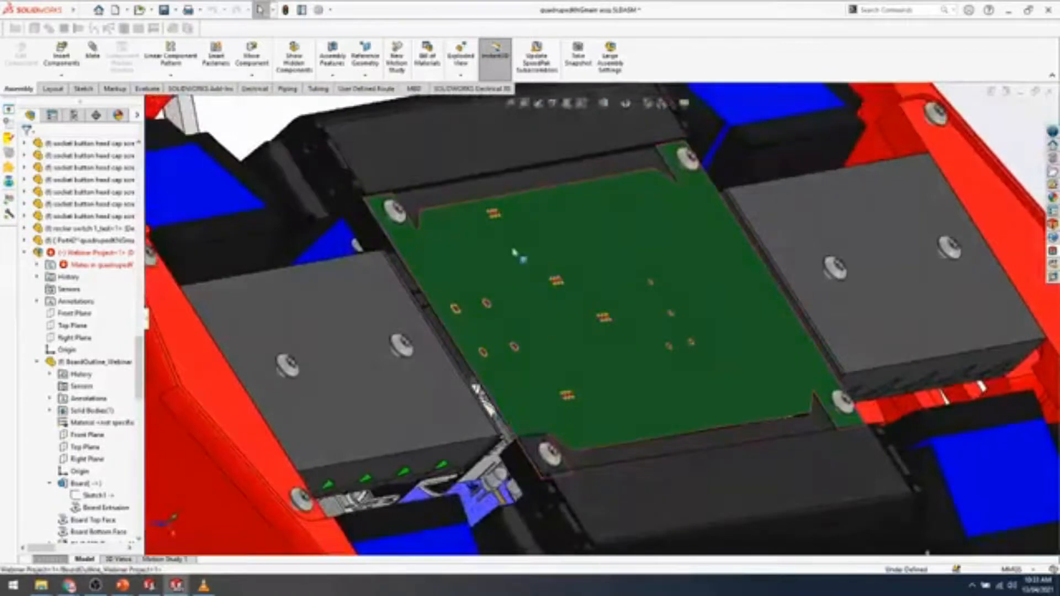
Isolate the Webinar Project board subassembly, examine it edge-on, and exit isolation.
left_click(514, 252)
scroll(507, 254, "up", 6)
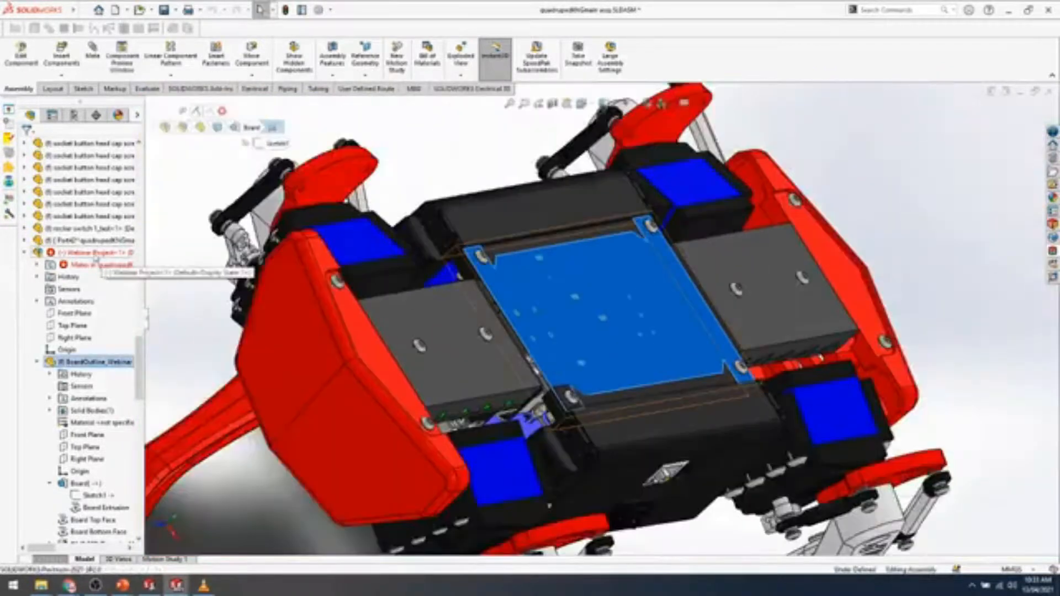
right_click(89, 253)
left_click(132, 215)
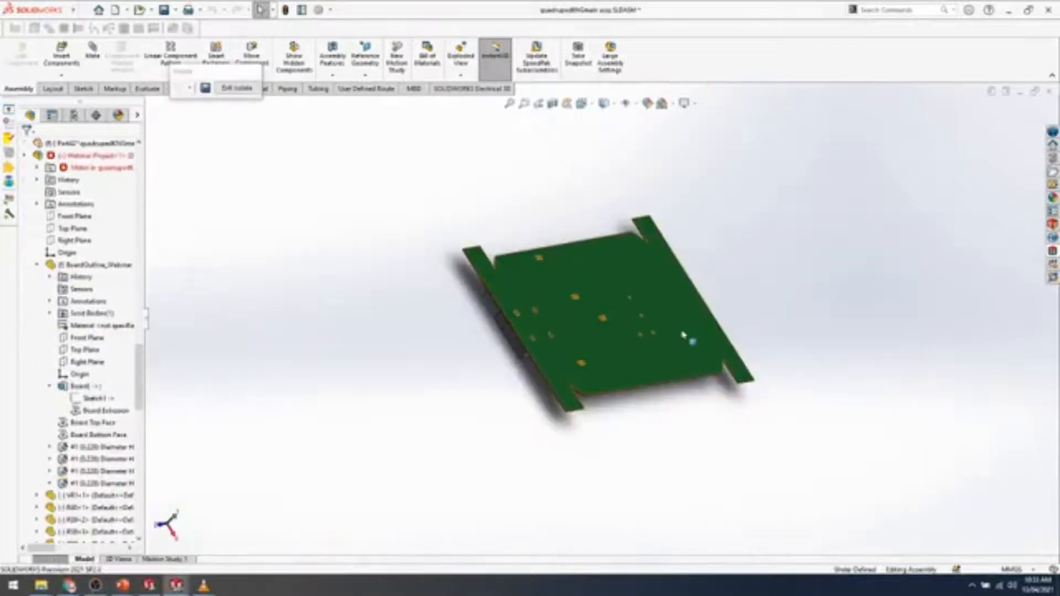
middle_click_drag(770, 240, 472, 410)
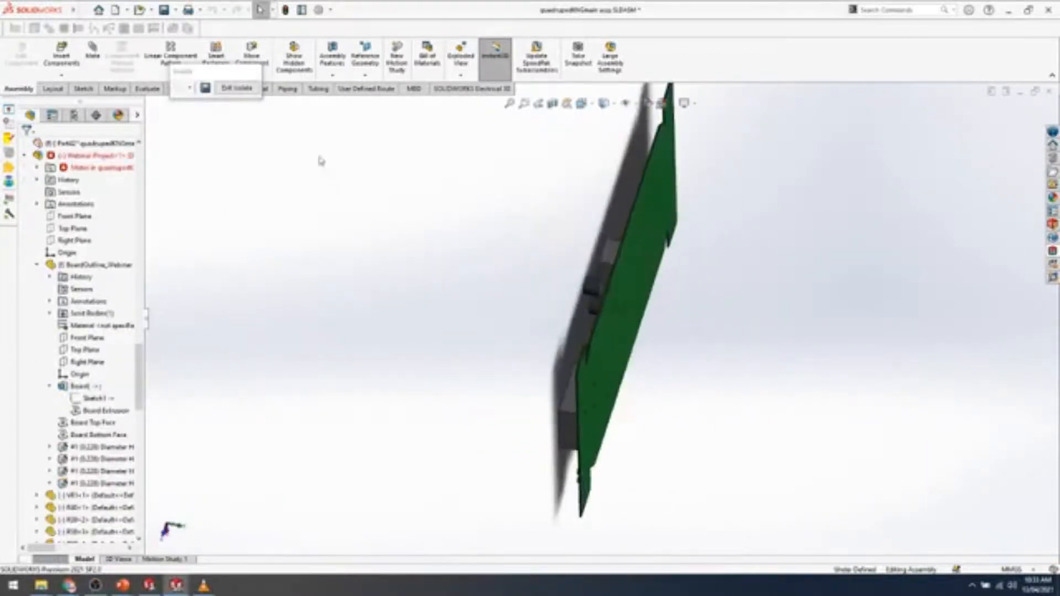
left_click(228, 89)
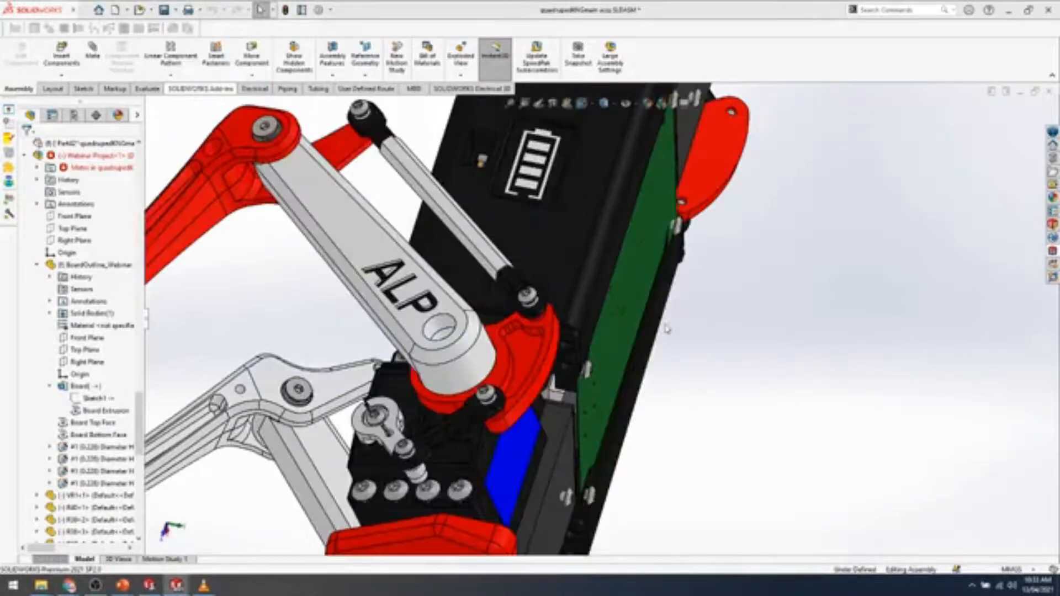
Examine the board's fit in the body of the complete quadruped robot from above and from the side.
scroll(670, 366, "up", 4)
middle_click_drag(648, 326, 585, 221)
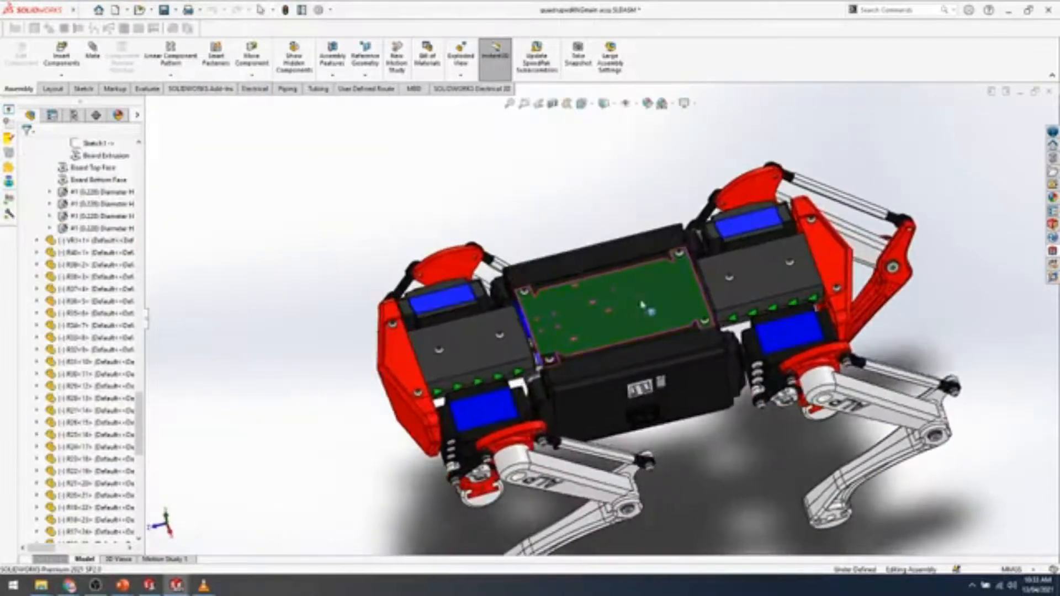
scroll(642, 304, "down", 2)
middle_click_drag(675, 297, 659, 372)
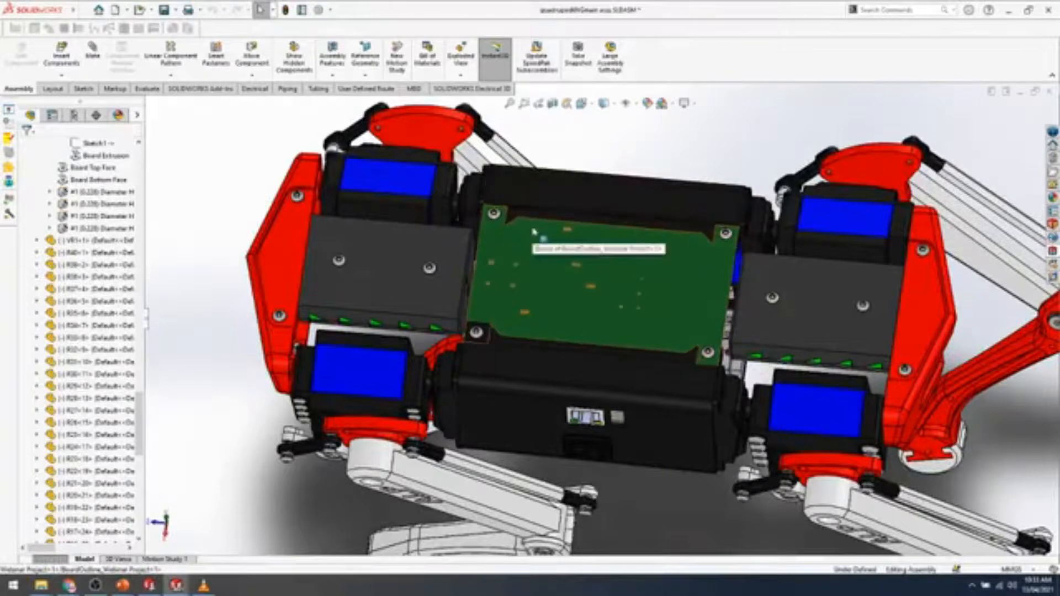
Minimize the quadruped assembly and maximize the Webinar Project assembly window.
left_click(1020, 94)
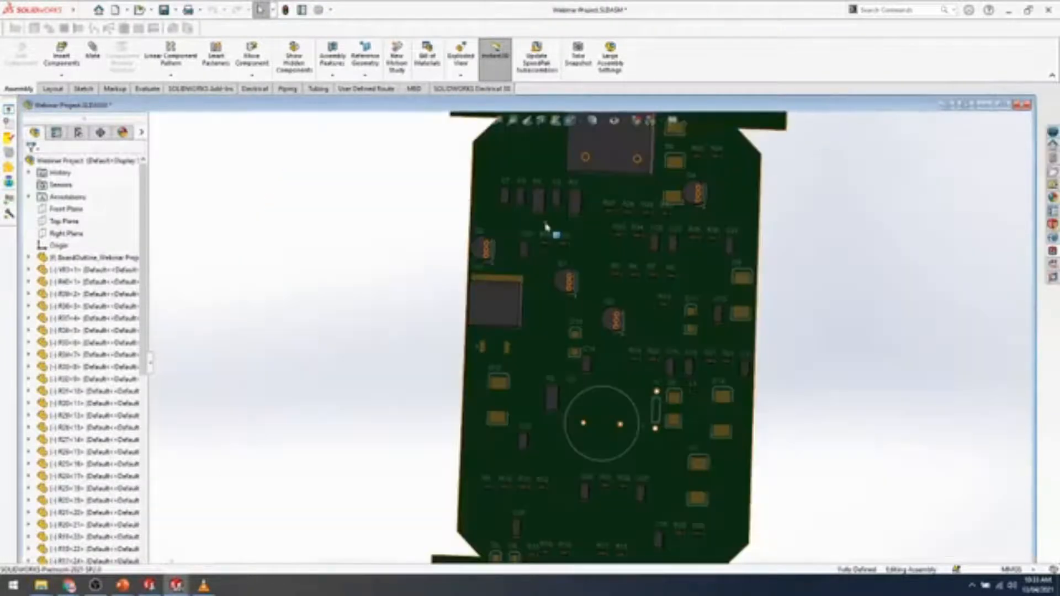
scroll(720, 291, "up", 5)
left_click(1008, 105)
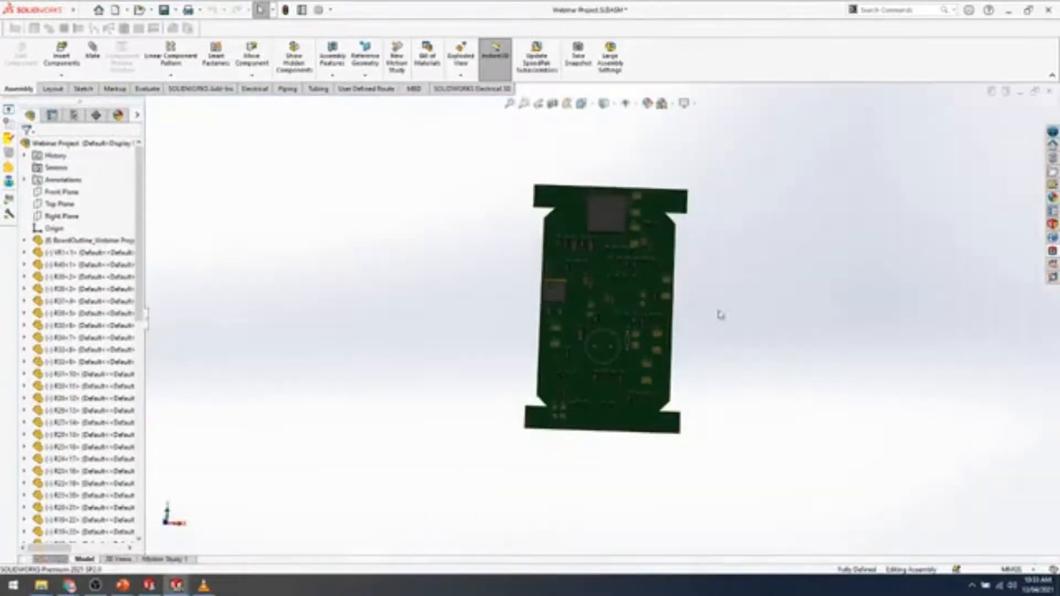
Insert Part2.SLDPRT from the Documents folder into the Webinar Project assembly, placing it over the board.
left_click(61, 55)
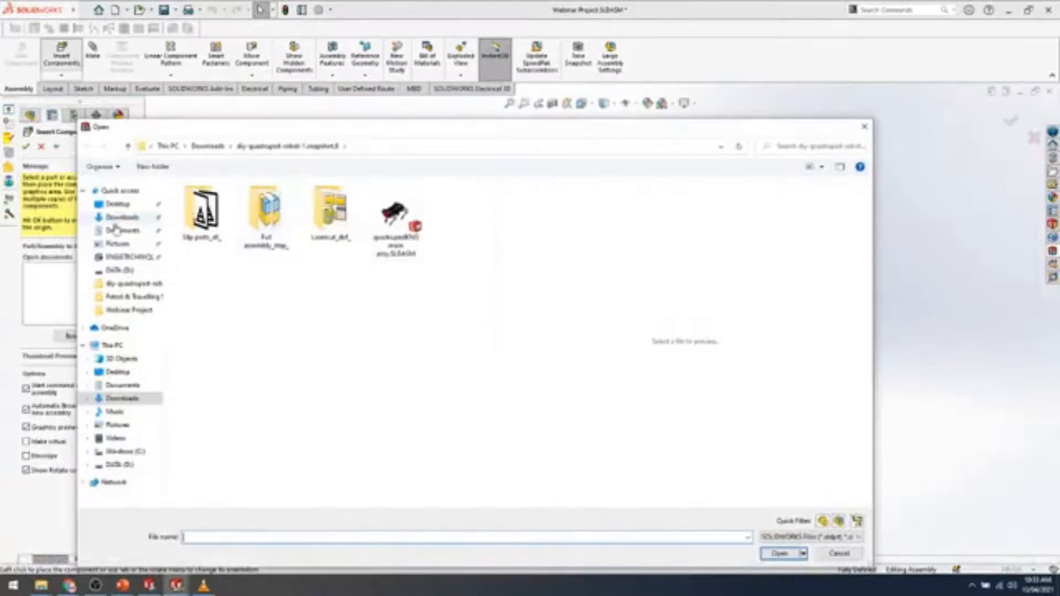
left_click(115, 229)
scroll(493, 266, "down", 1)
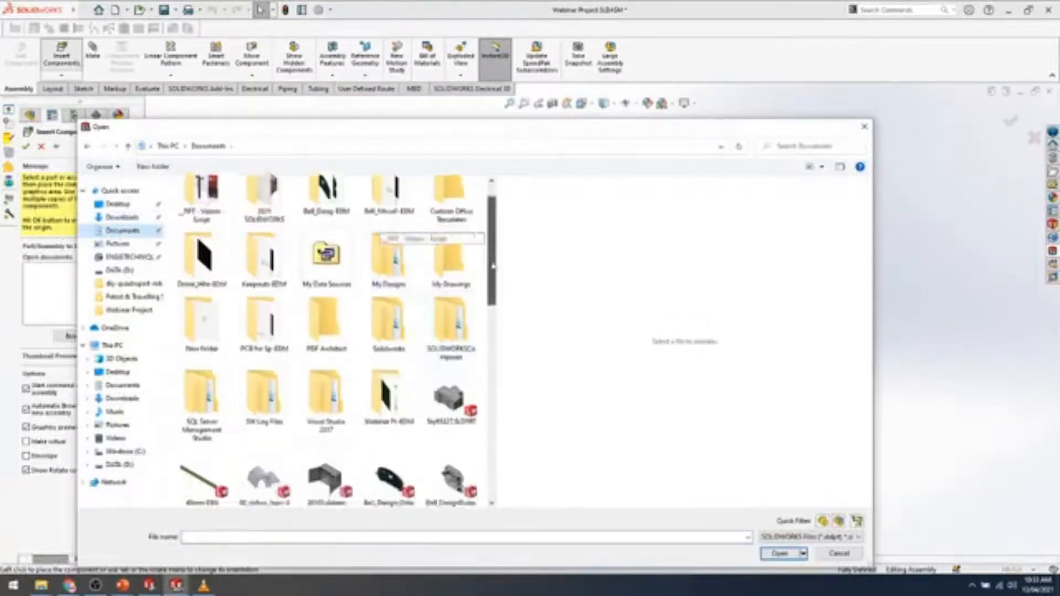
left_click_drag(493, 267, 491, 352)
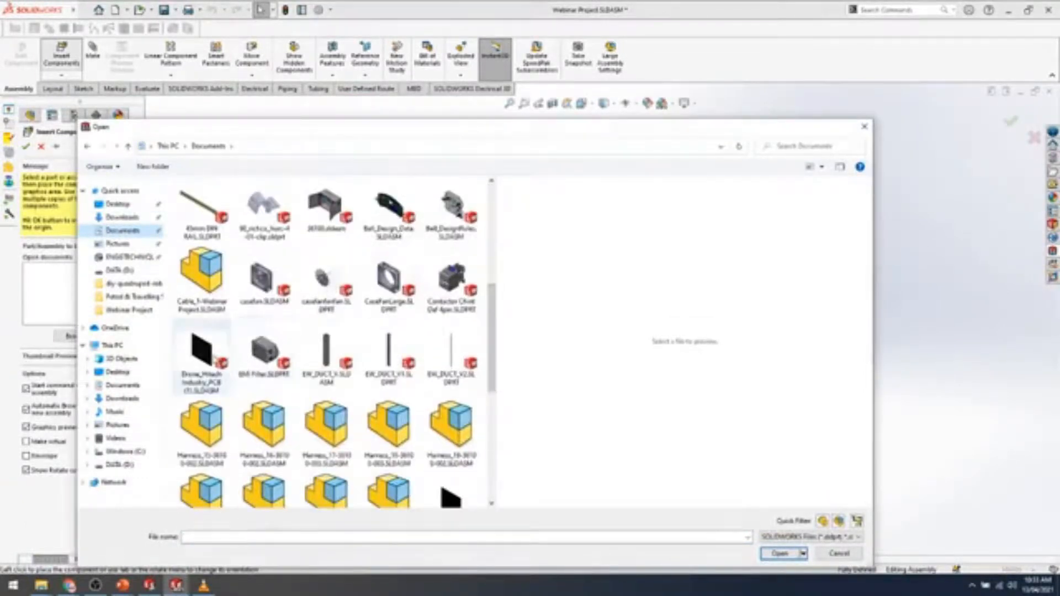
scroll(247, 248, "down", 4)
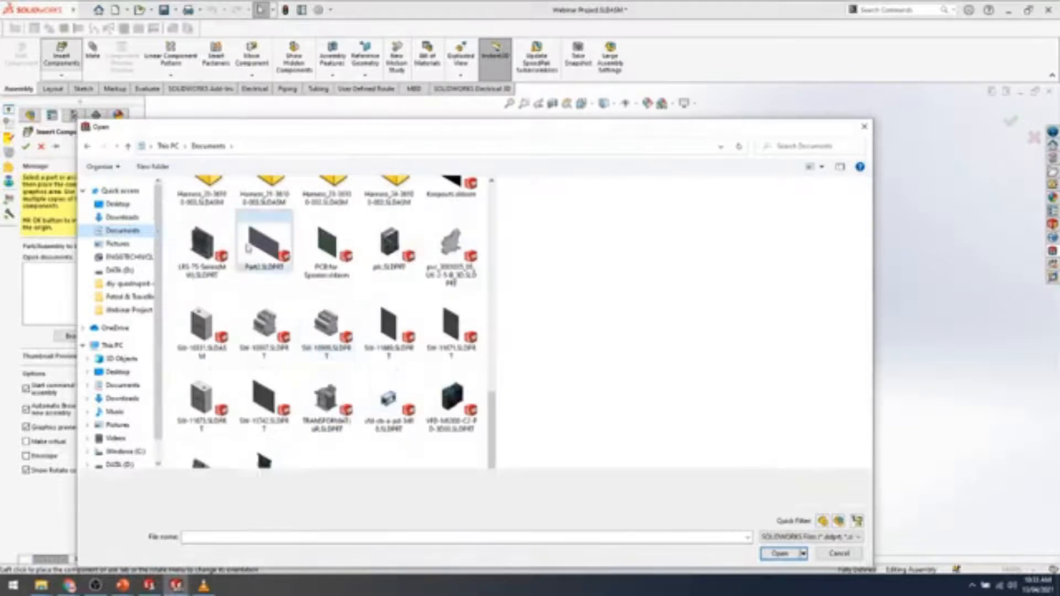
left_click(248, 248)
left_click(779, 554)
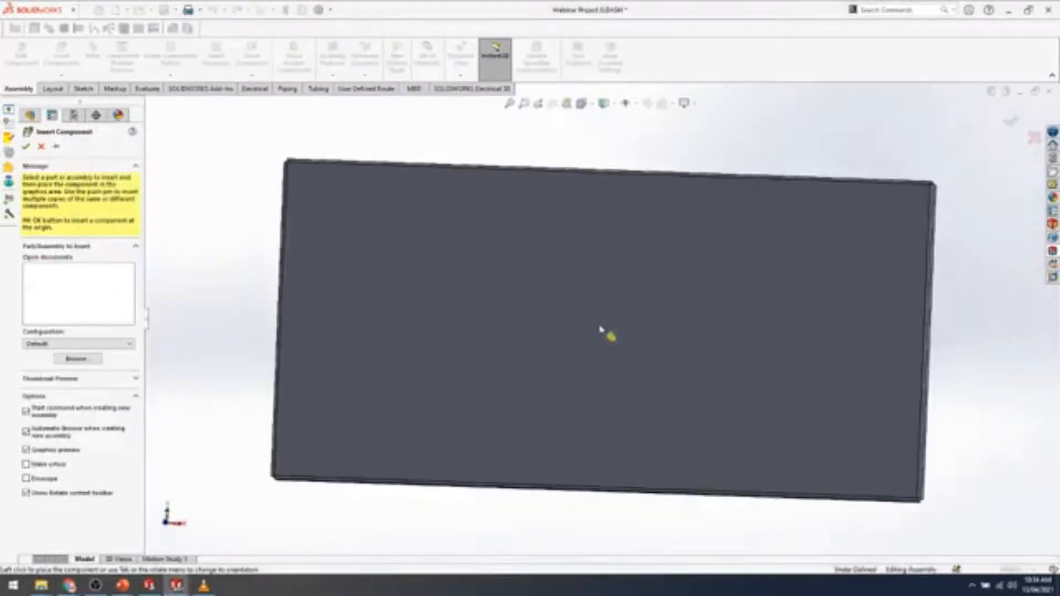
left_click(601, 331)
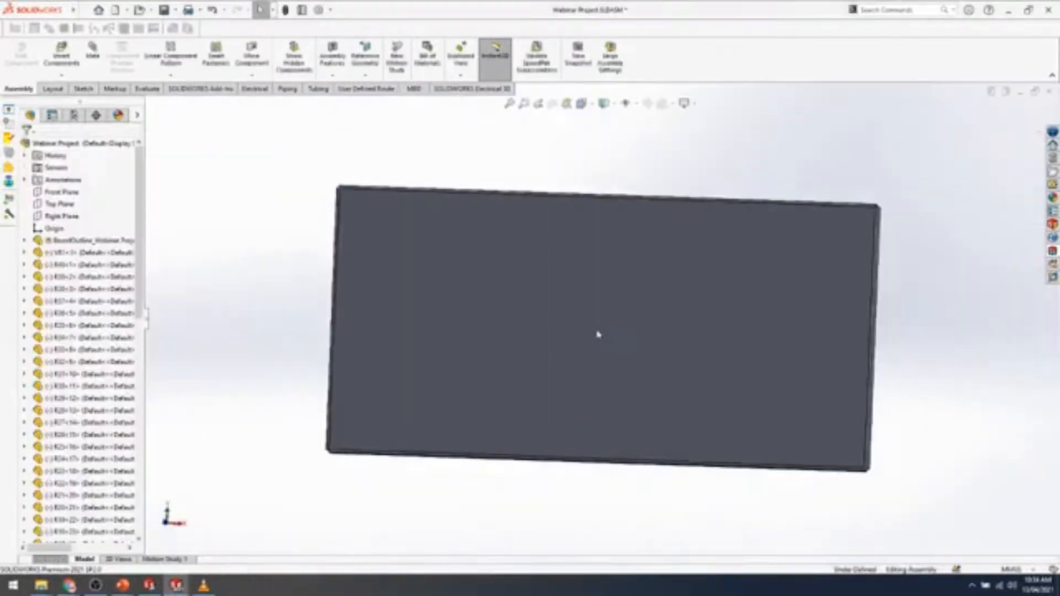
Shift the inserted Part2 block over the board and adjust its position in a view normal to its narrow end face.
middle_click_drag(599, 355, 674, 398)
left_click_drag(529, 360, 612, 401)
middle_click_drag(612, 400, 654, 408)
scroll(656, 410, "up", 7)
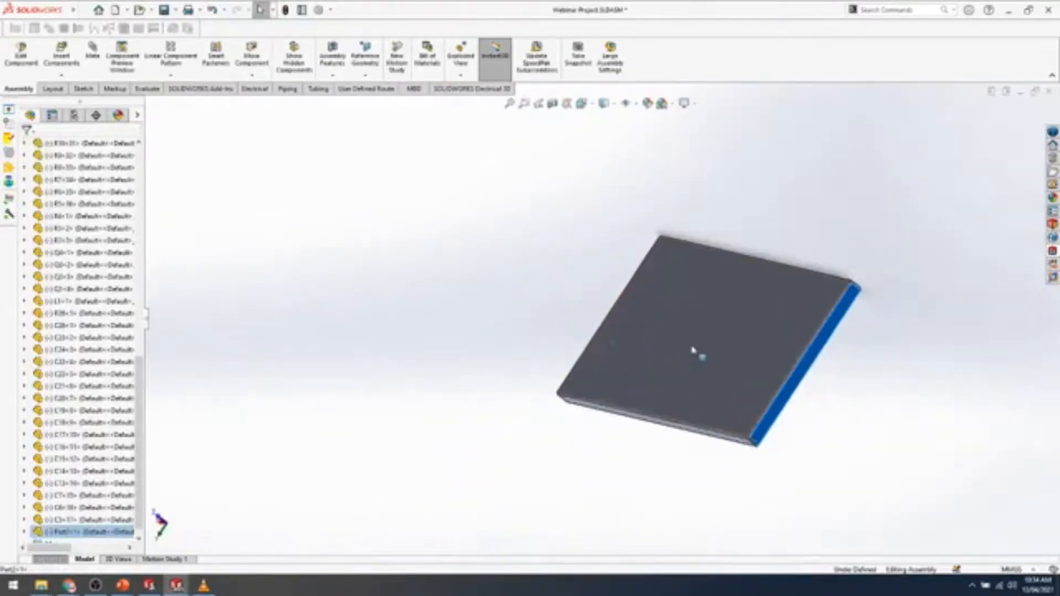
middle_click_drag(727, 404, 773, 232)
key("ctrl+8")
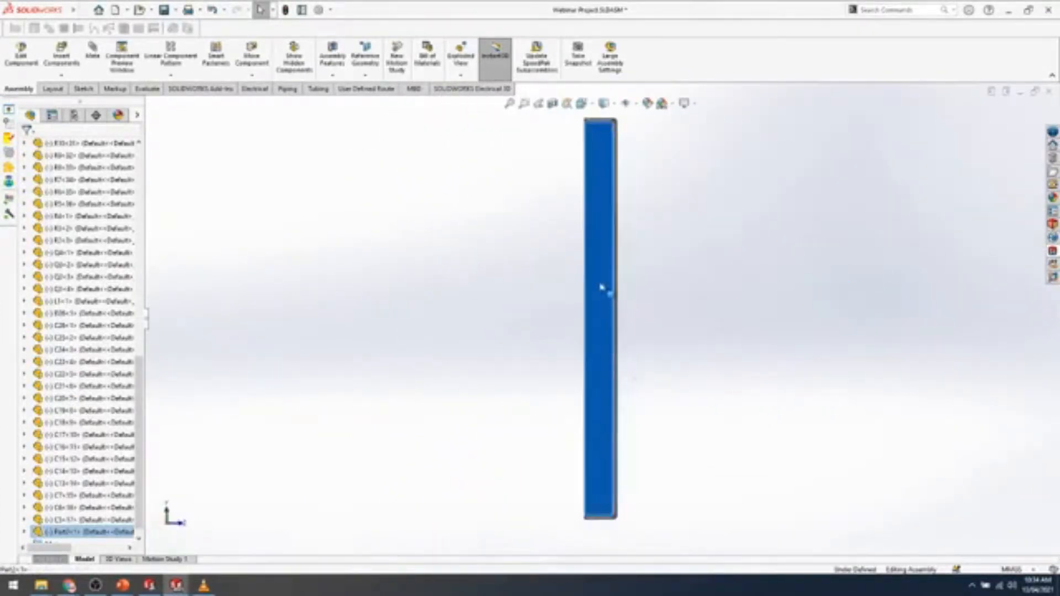
mouse_move(602, 287)
left_mouse_down()
mouse_move(589, 289)
mouse_move(597, 287)
left_mouse_up()
middle_click_drag(674, 305, 588, 279)
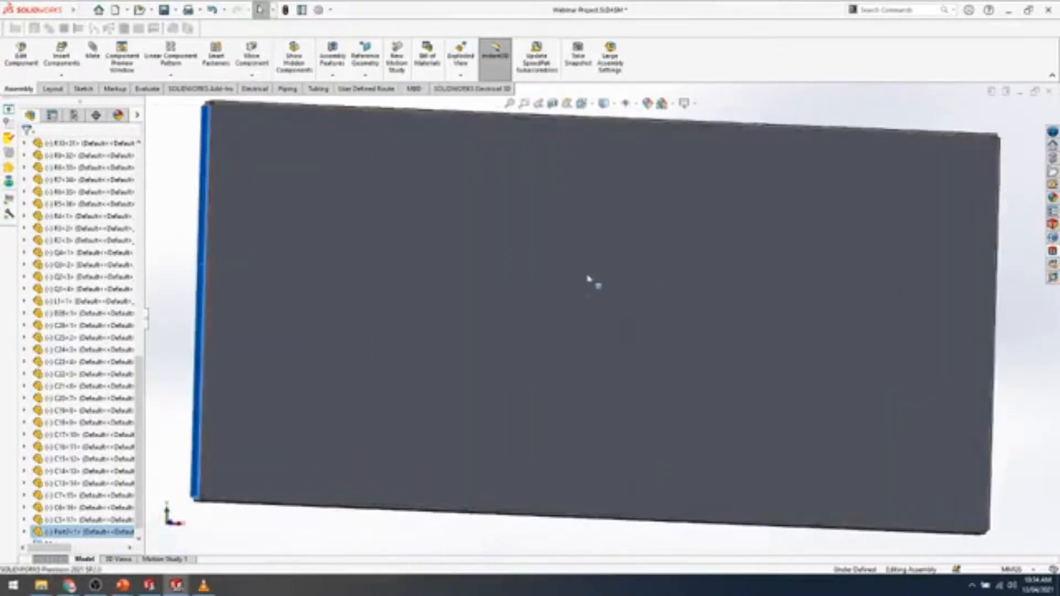
Nudge the Part2 block slightly by its end face, check it from several angles, and clear the selection.
scroll(589, 279, "down", 4)
scroll(633, 287, "up", 7)
middle_click_drag(603, 350, 605, 317)
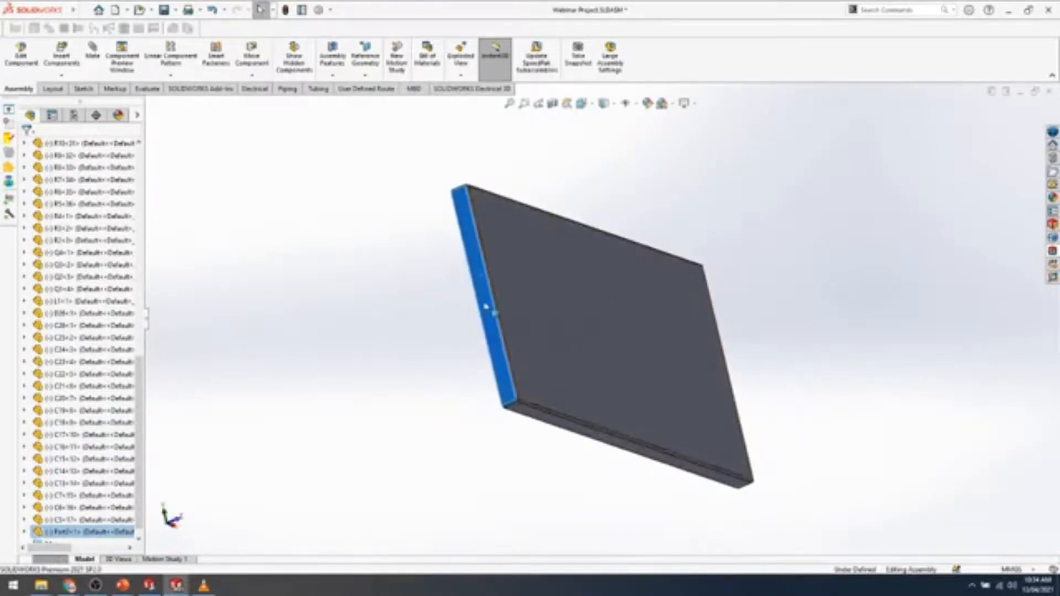
scroll(483, 304, "down", 3)
left_click_drag(509, 293, 516, 293)
scroll(814, 303, "up", 5)
middle_click_drag(805, 314, 740, 205)
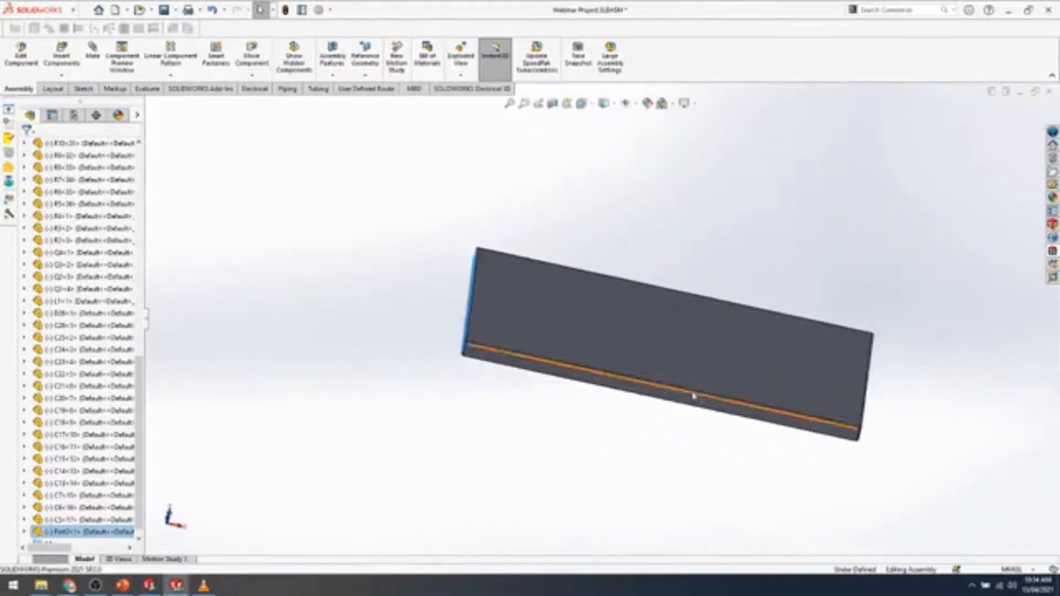
middle_click_drag(693, 395, 694, 437)
scroll(668, 335, "down", 4)
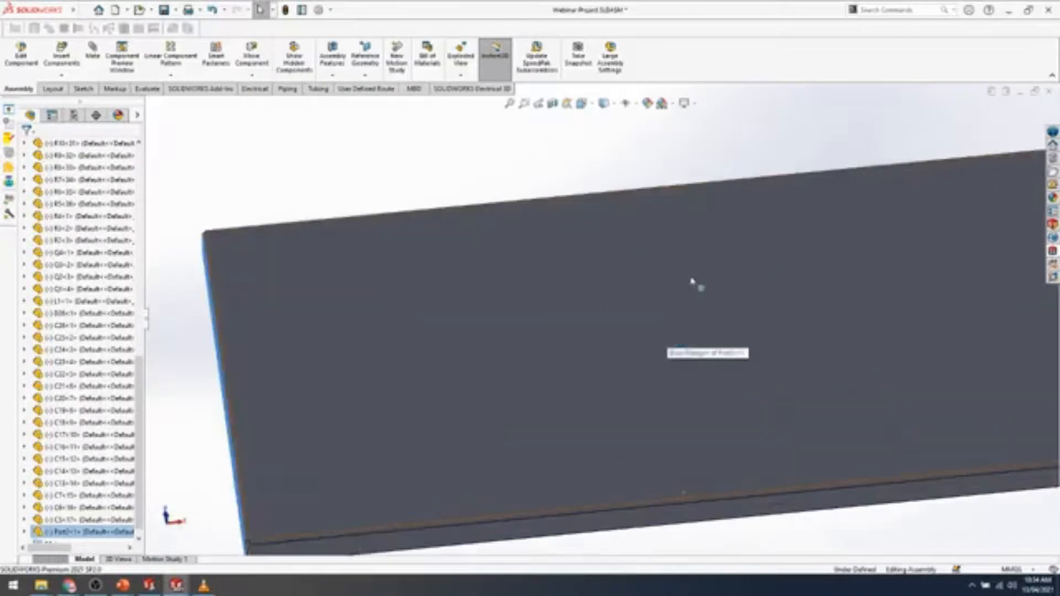
left_click(615, 165)
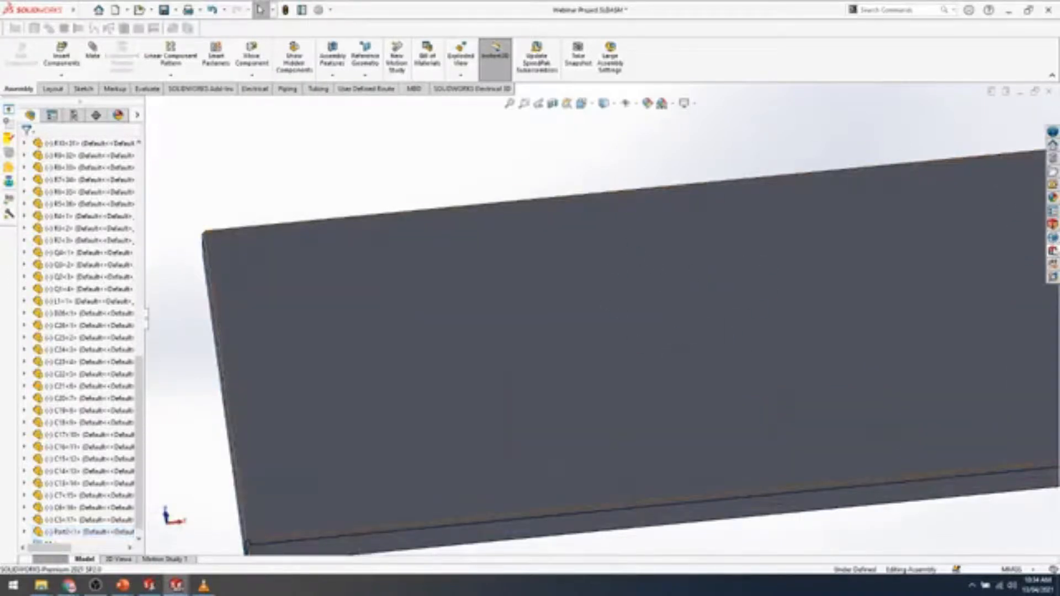
Push the Webinar Project assembly with the added Part2 block to SOLIDWORKS PCB, including a short comment.
left_click(1053, 250)
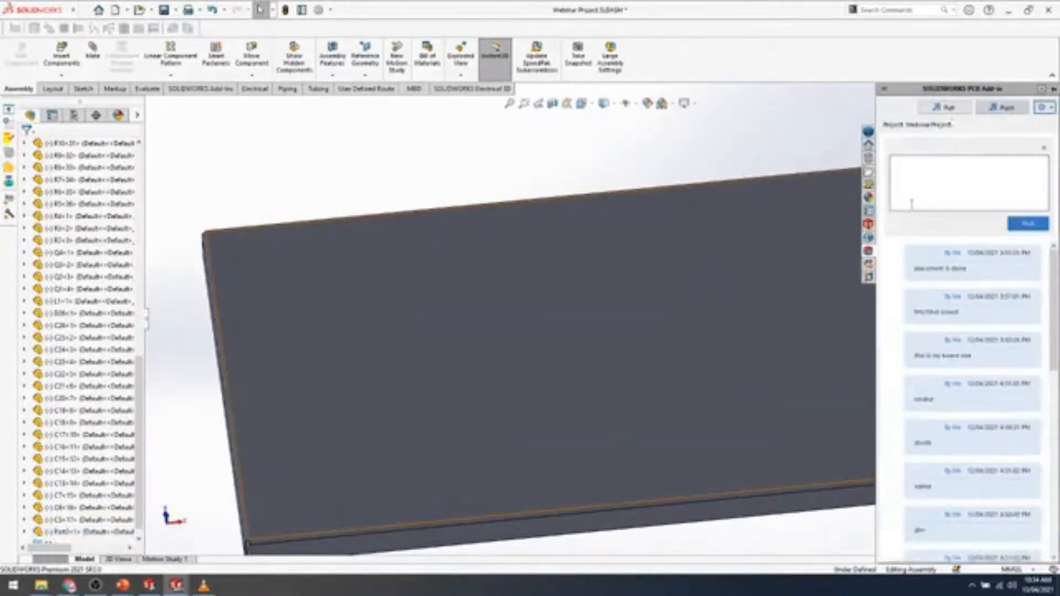
left_click(912, 204)
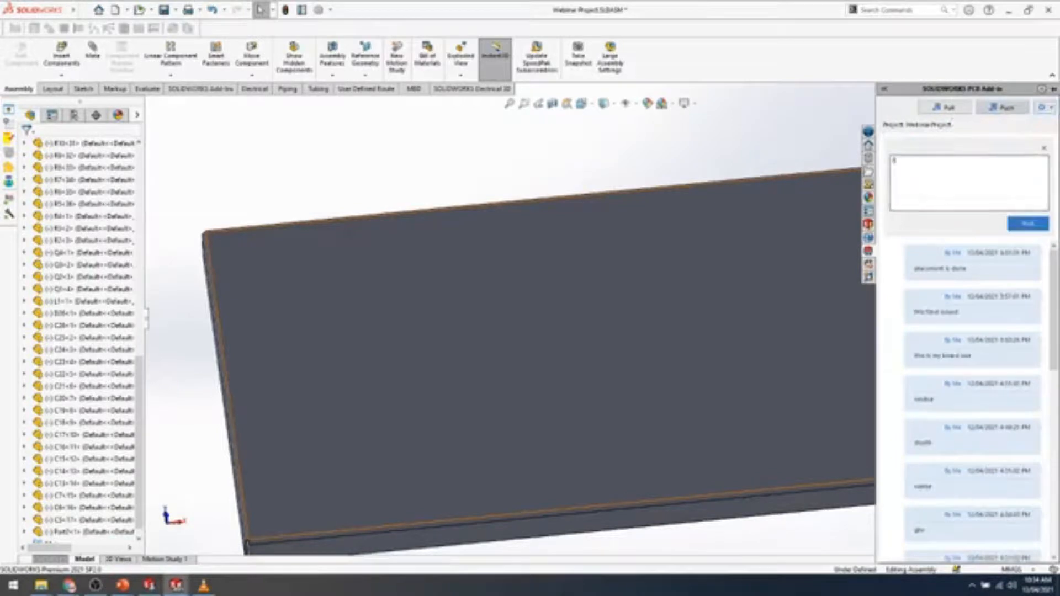
left_click(1029, 225)
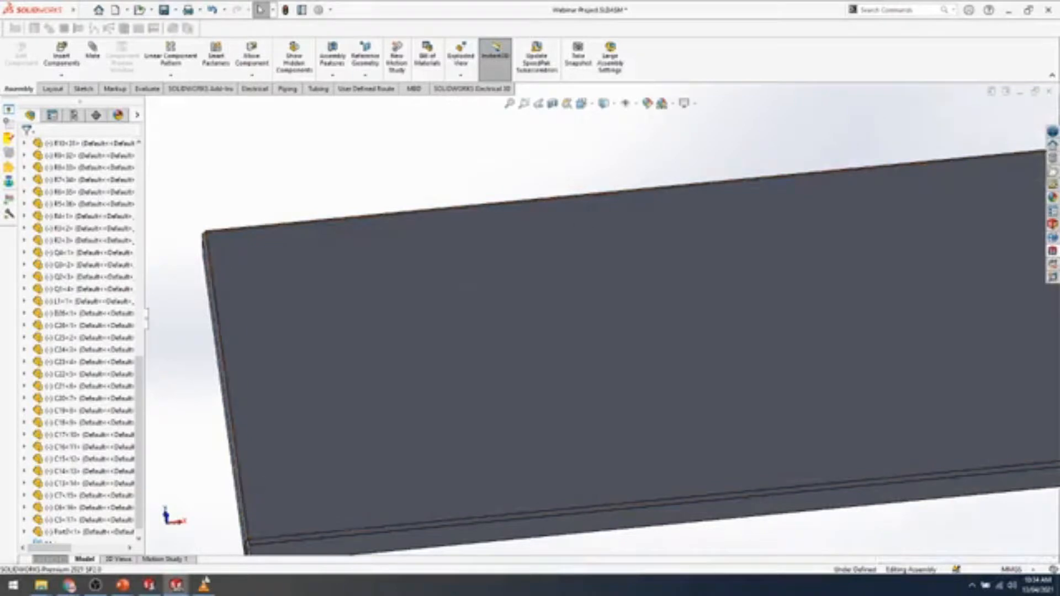
Switch to SOLIDWORKS PCB, view the incoming changes, and check and accept the added Part2 free body.
left_click(154, 590)
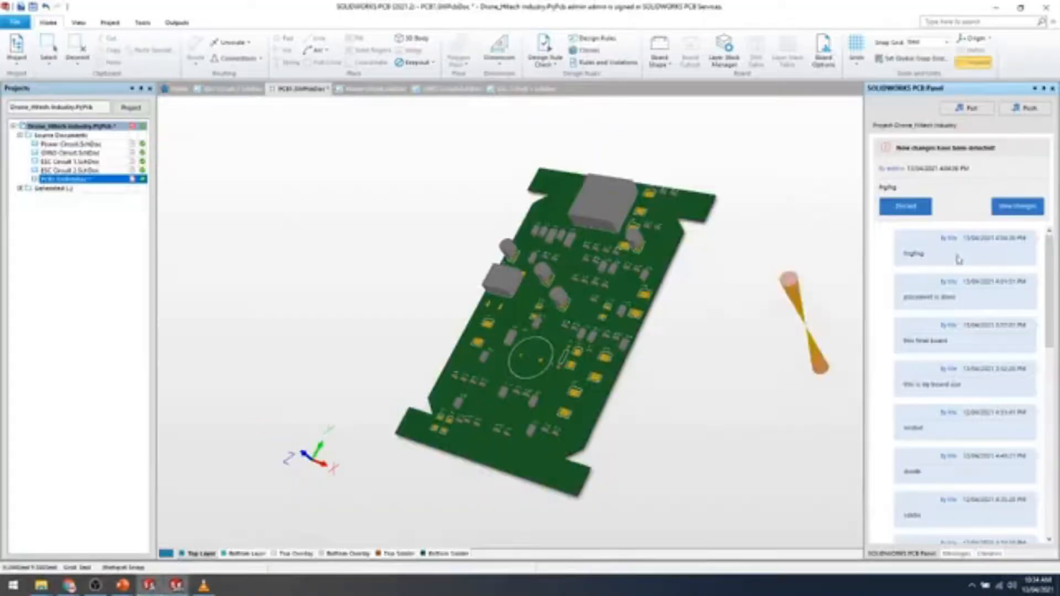
left_click(1019, 213)
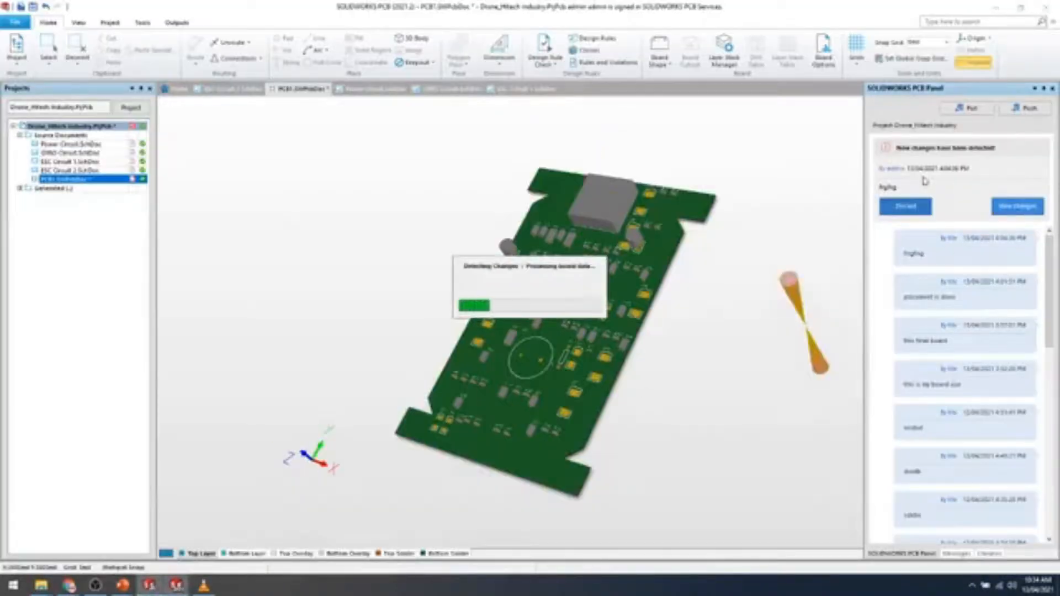
right_click(921, 175)
left_click(933, 181)
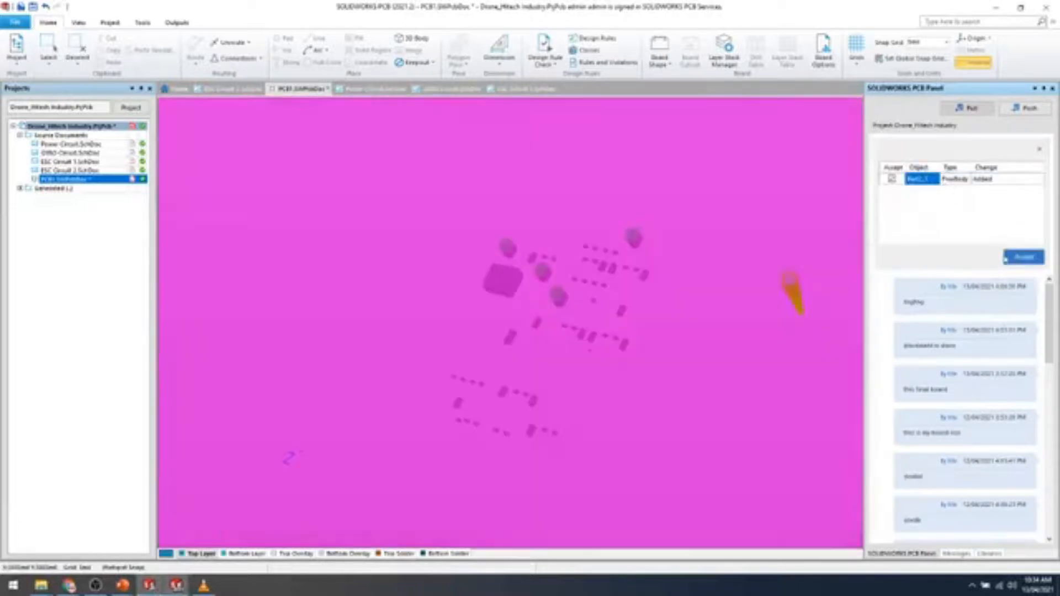
left_click(1025, 257)
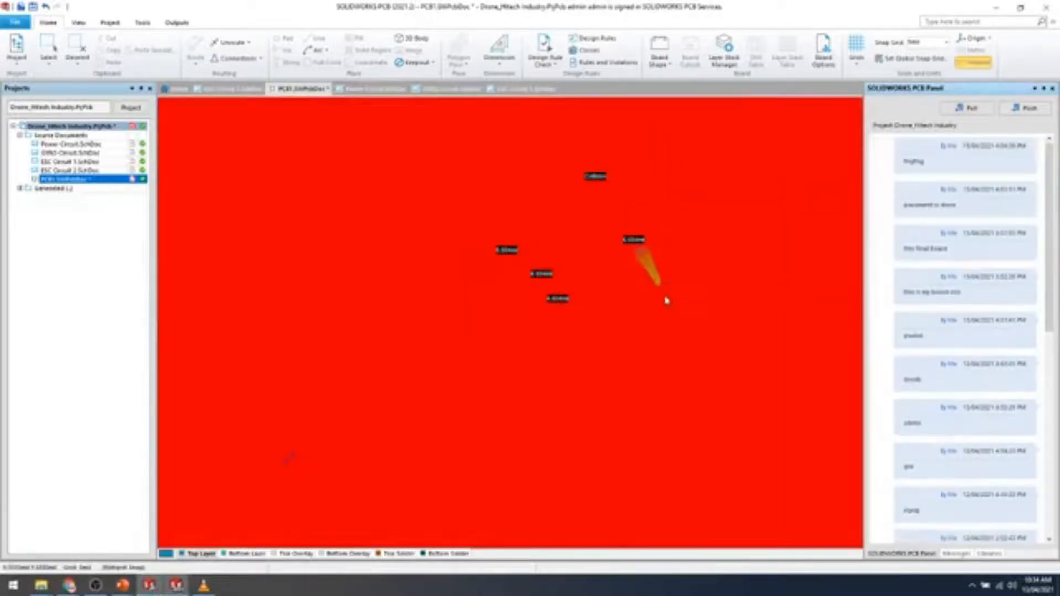
Examine the imported block and its collision markers over the board from several 3D angles.
scroll(631, 262, "up", 2)
scroll(627, 264, "down", 2, "ctrl")
right_click_drag(621, 335, 592, 273)
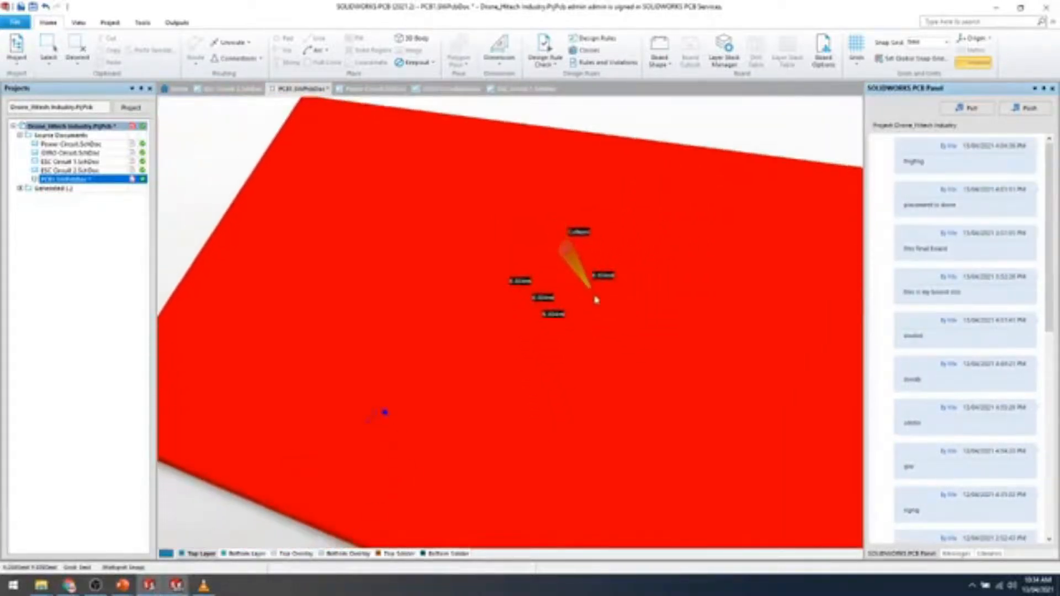
scroll(597, 290, "down", 2, "ctrl")
right_click_drag(592, 341, 507, 381)
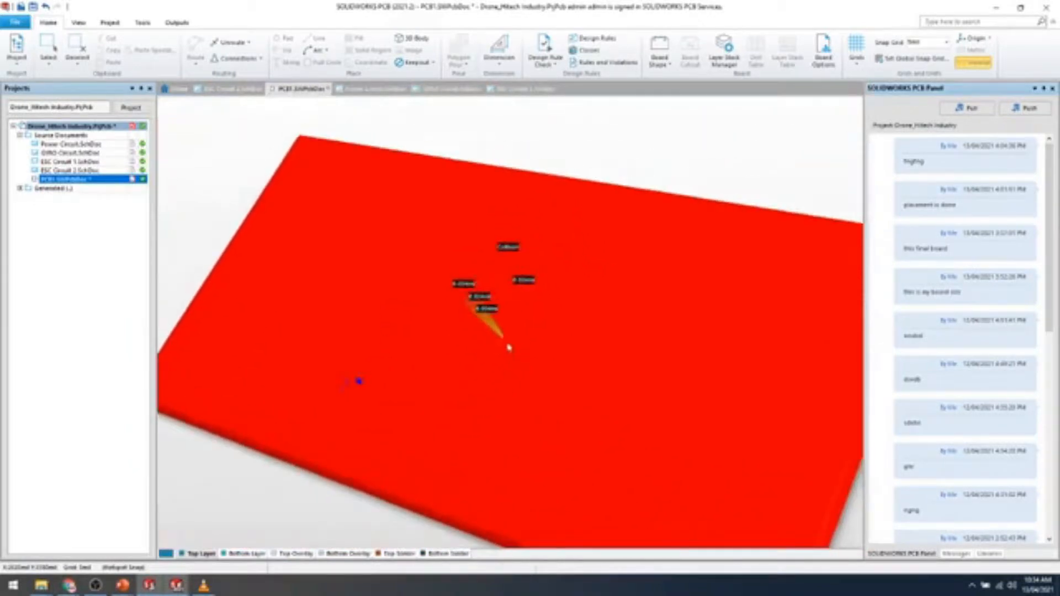
scroll(507, 346, "up", 1, "ctrl")
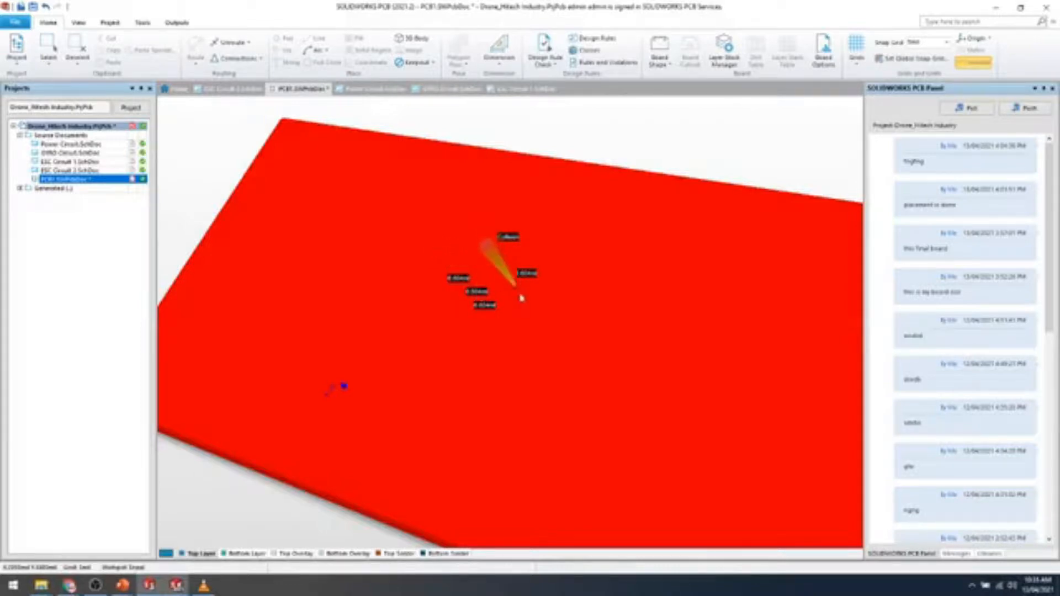
scroll(502, 307, "up", 1)
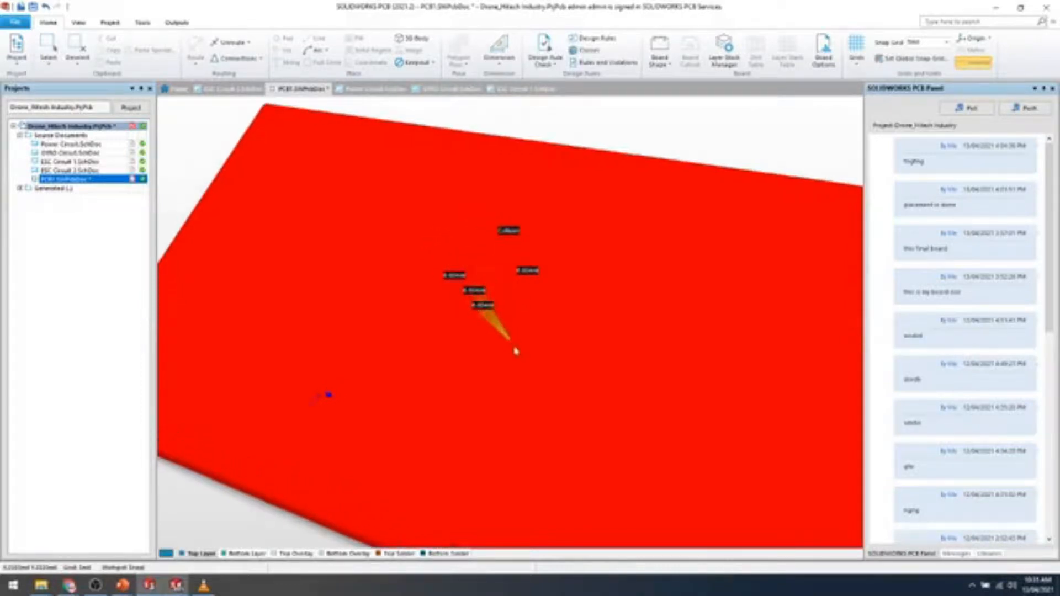
scroll(511, 339, "down", 3)
right_click_drag(504, 345, 740, 326, "shift")
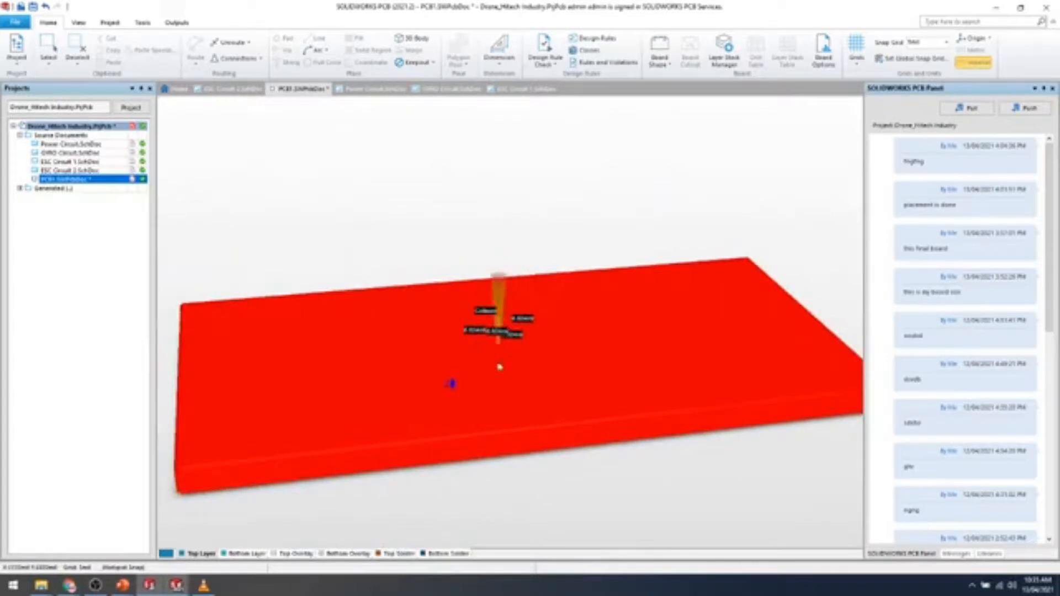
middle_click_drag(542, 323, 534, 348)
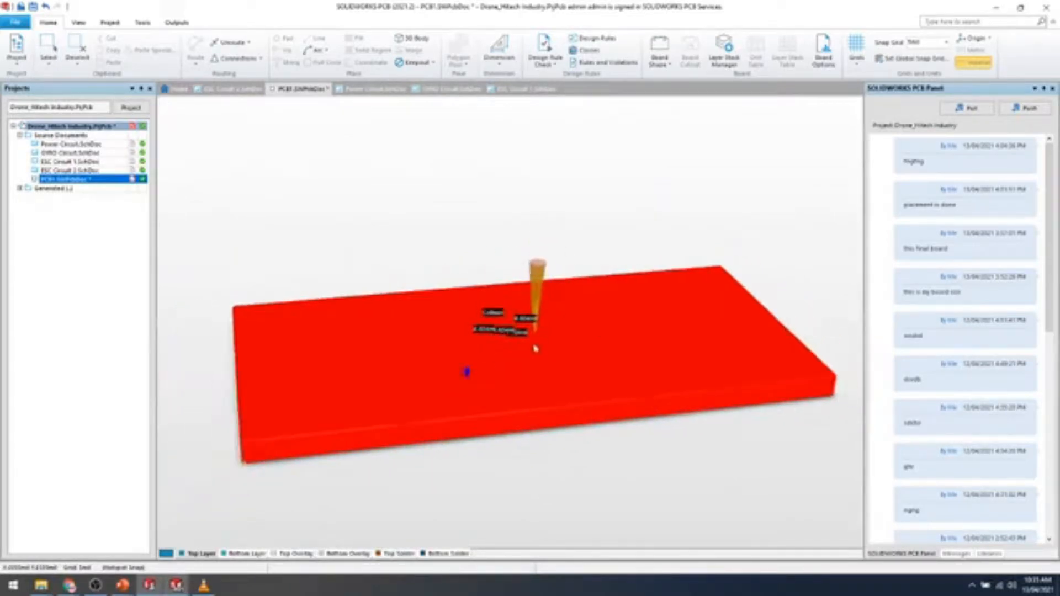
right_click_drag(534, 347, 580, 342)
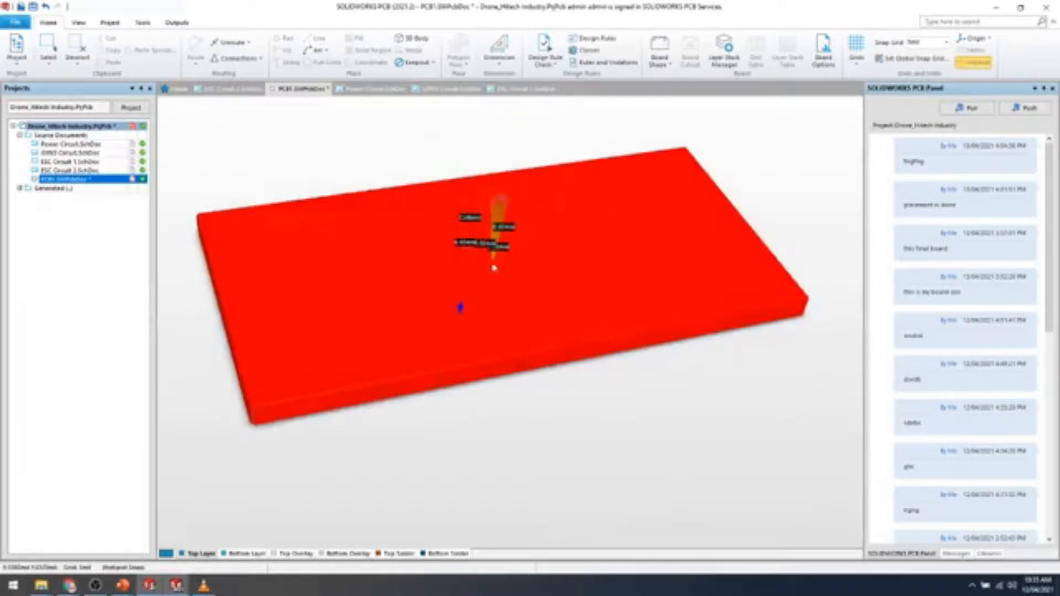
Switch to the Webinar Project assembly in SOLIDWORKS, shift the Part2 block slightly by its long side face, and clear the selection.
mouse_move(179, 586)
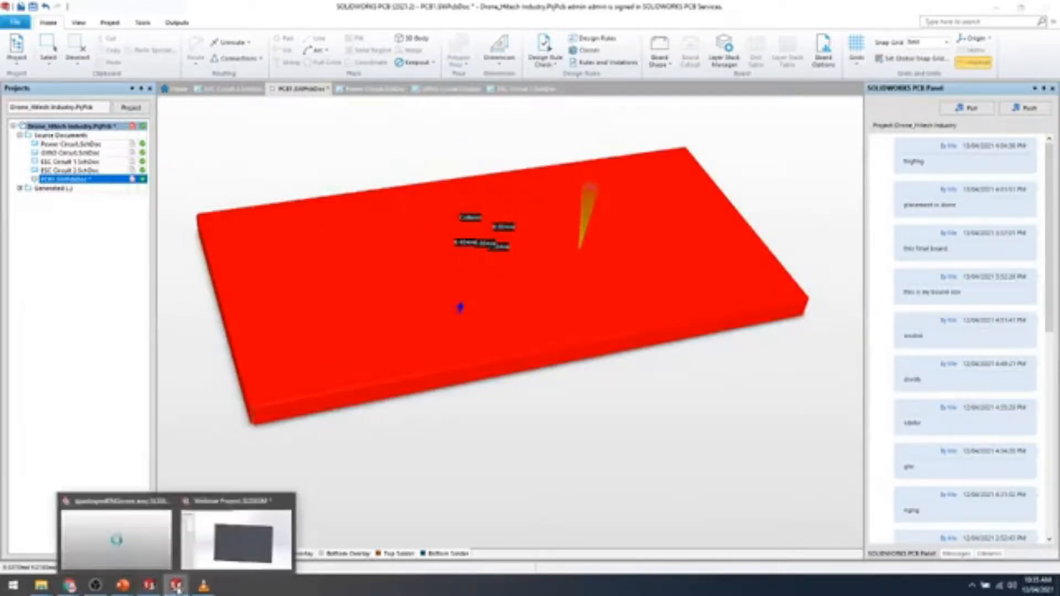
left_click(237, 543)
scroll(692, 342, "up", 4)
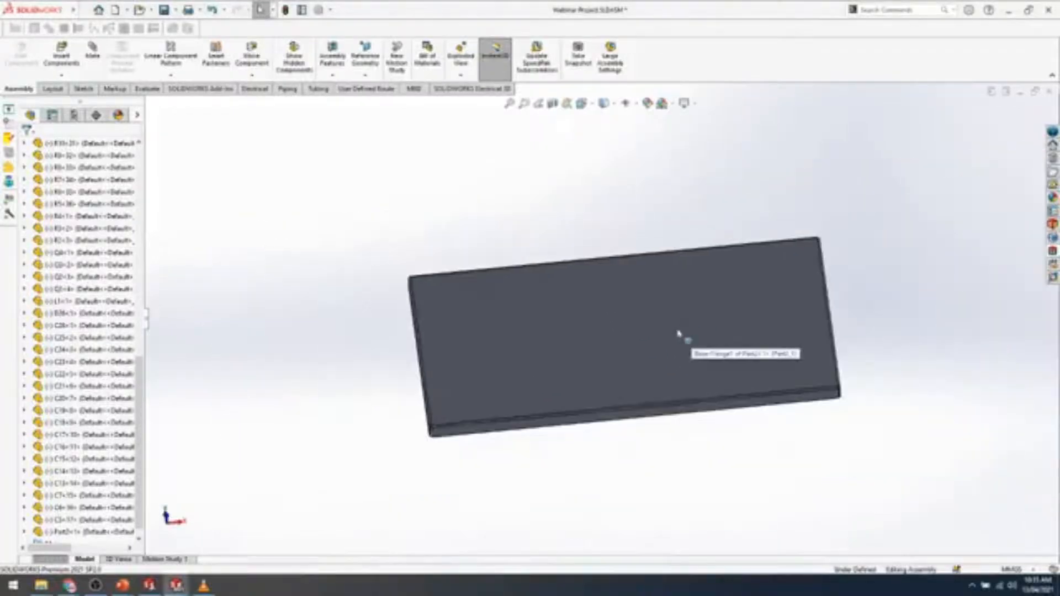
middle_click_drag(679, 333, 668, 298)
left_click(614, 369)
left_click_drag(615, 369, 615, 363)
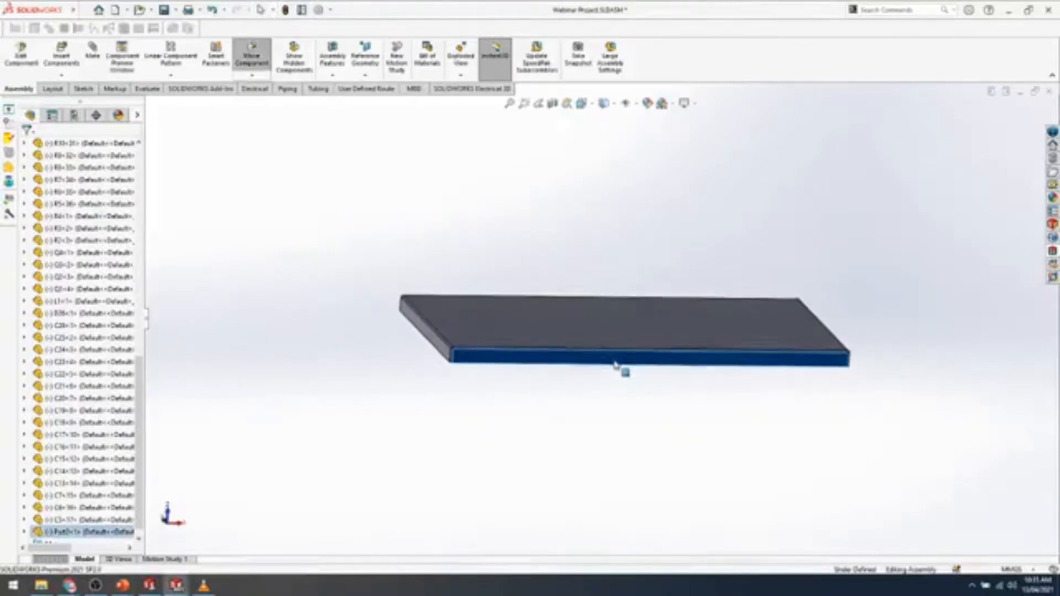
left_click(607, 255)
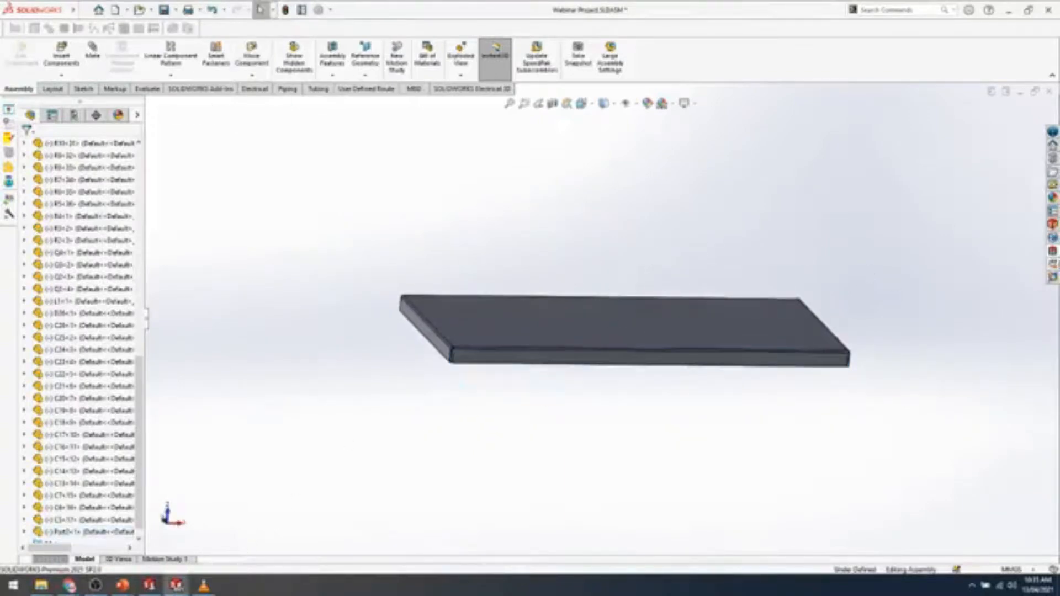
Push the repositioned Part2 block to SOLIDWORKS PCB with a new short comment.
left_click(1053, 237)
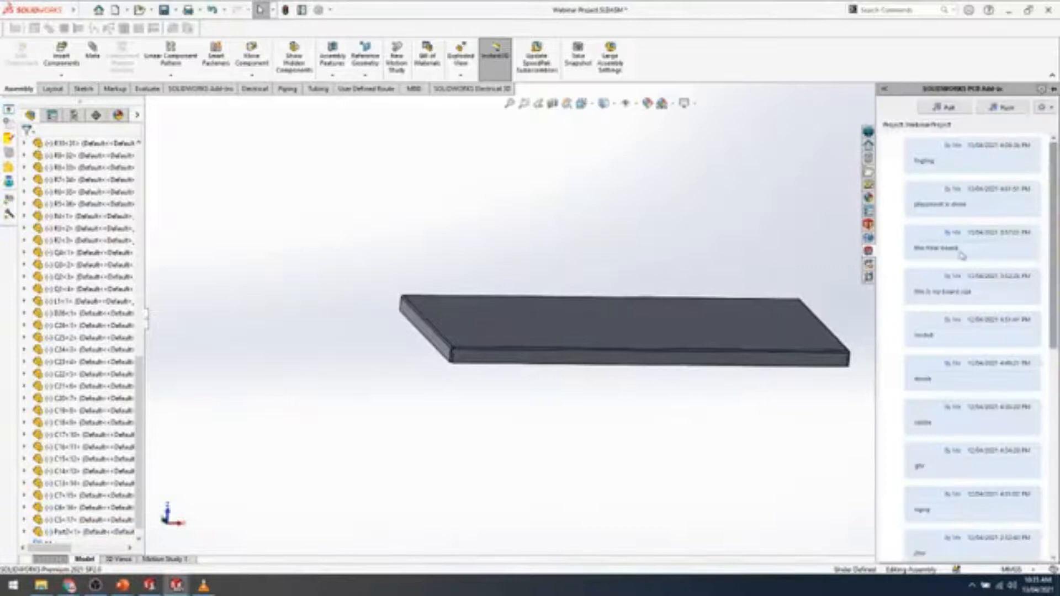
left_click(1002, 107)
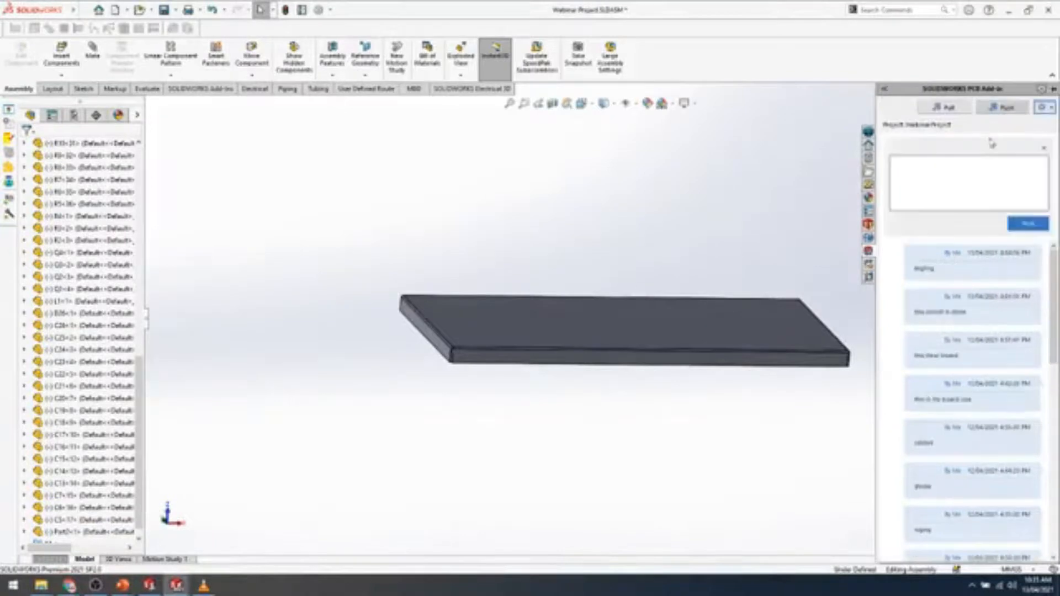
left_click(1024, 228)
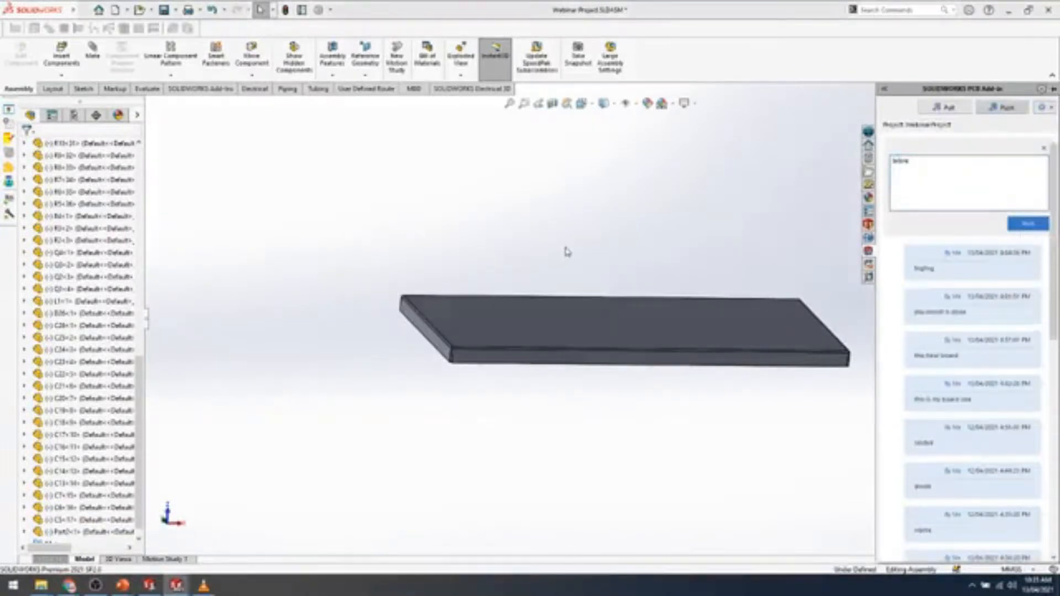
Switch to SOLIDWORKS PCB, view the new changes, and check and accept the placement change of the Part2 free body.
left_click(149, 586)
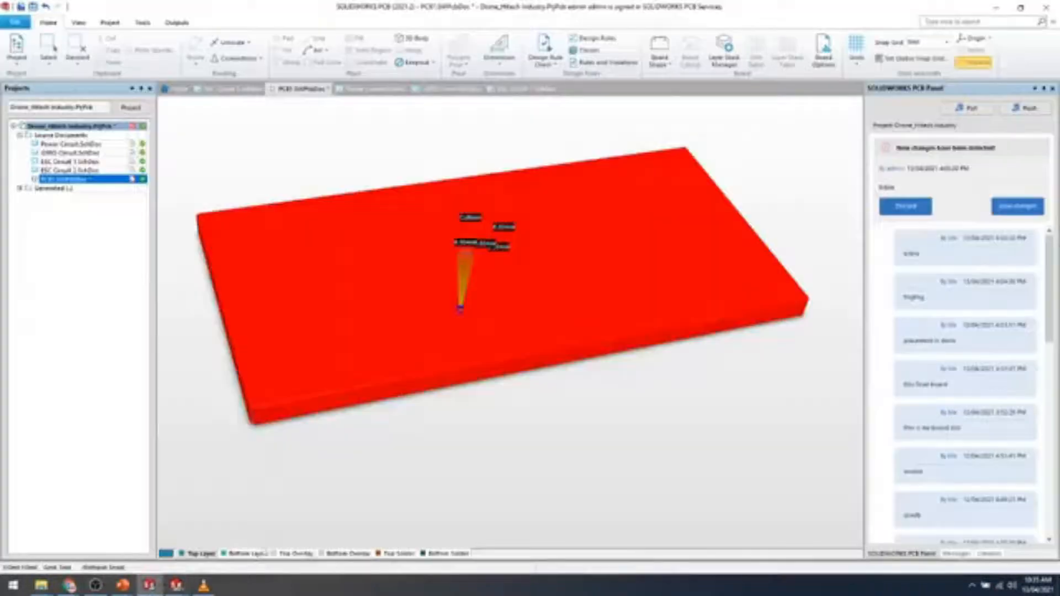
left_click(1009, 208)
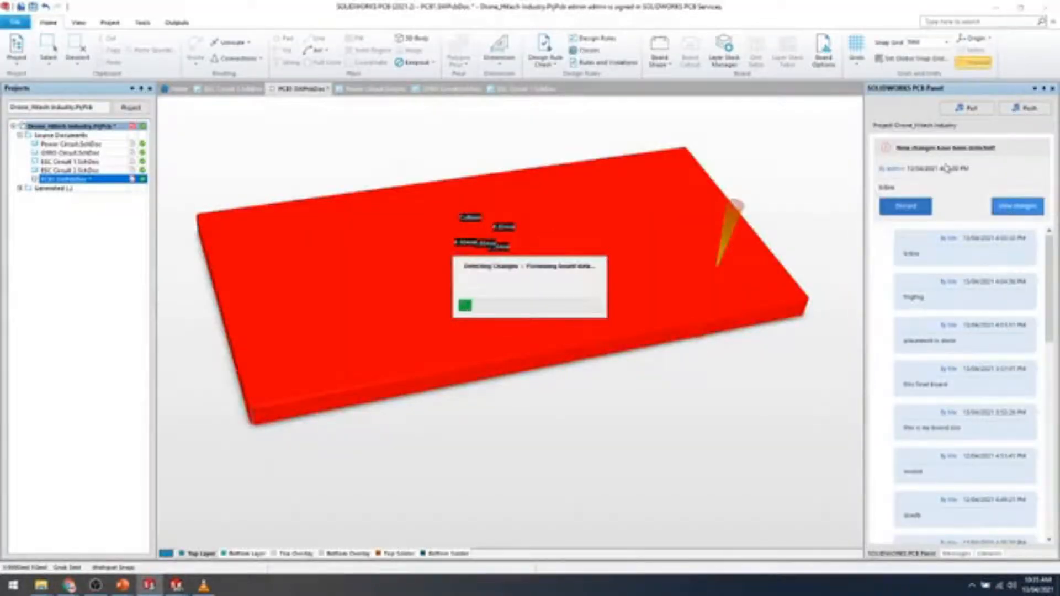
right_click(919, 182)
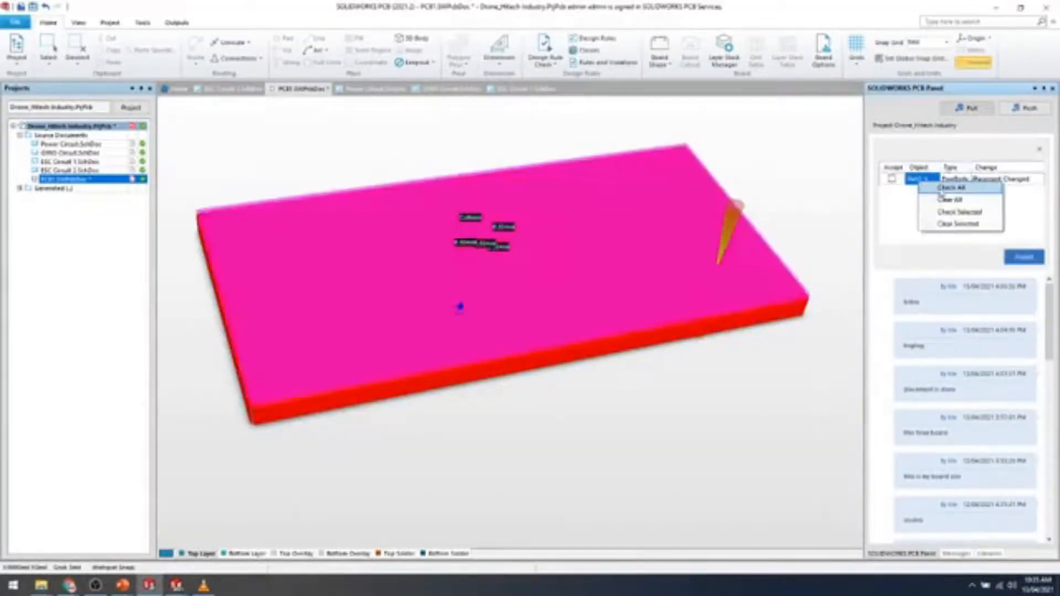
left_click(942, 188)
left_click(1028, 259)
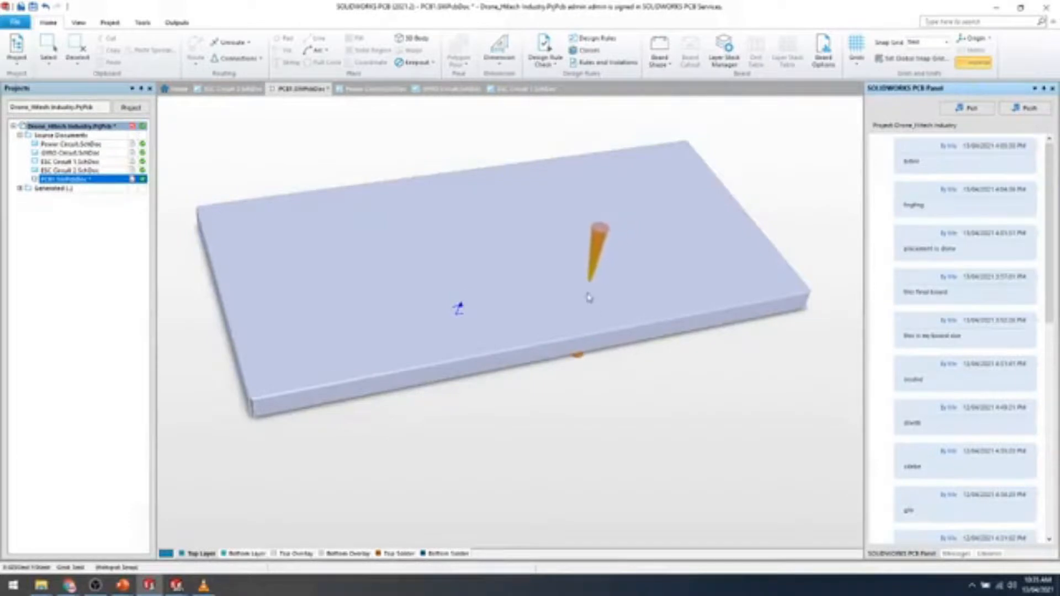
Examine the repositioned block from several 3D angles to check its clearance from the board components.
scroll(576, 301, "up", 3, "ctrl")
scroll(580, 317, "down", 4, "ctrl")
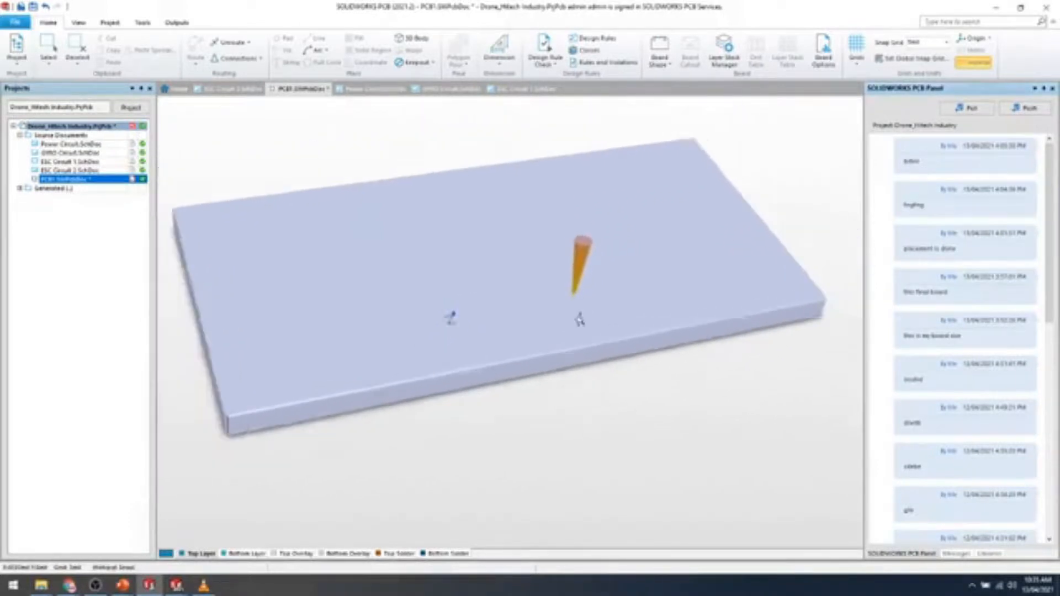
mouse_move(512, 303)
right_mouse_down()
mouse_move(511, 232)
mouse_move(485, 384)
mouse_move(516, 220)
mouse_move(544, 332)
mouse_move(563, 357)
mouse_move(488, 363)
mouse_move(414, 497)
mouse_move(414, 445)
mouse_move(473, 508)
mouse_move(550, 493)
mouse_move(533, 481)
right_mouse_up()
right_click_drag(480, 458, 609, 394)
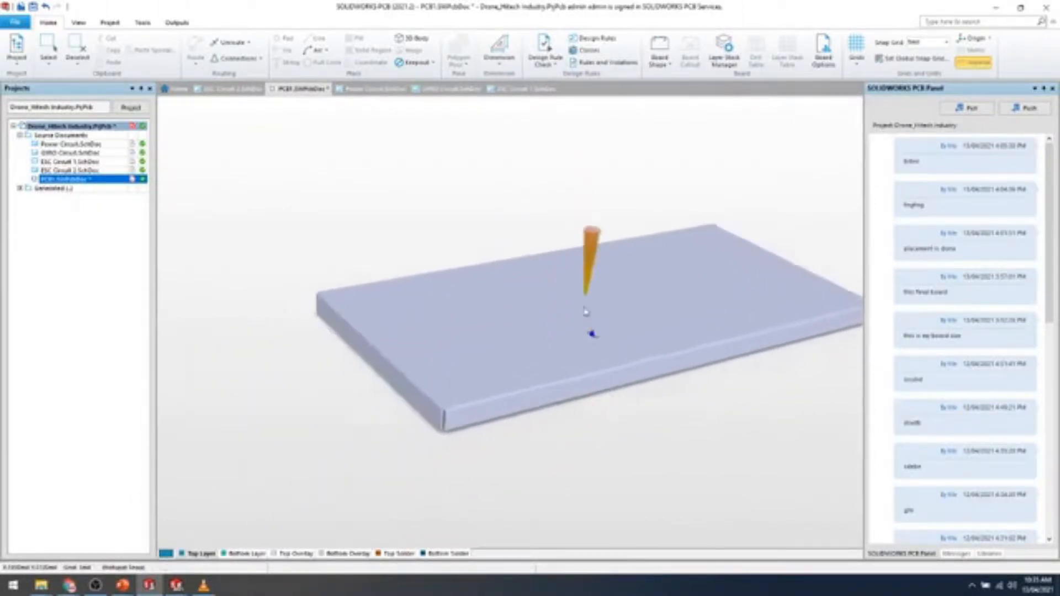
right_click_drag(590, 338, 571, 299, "shift")
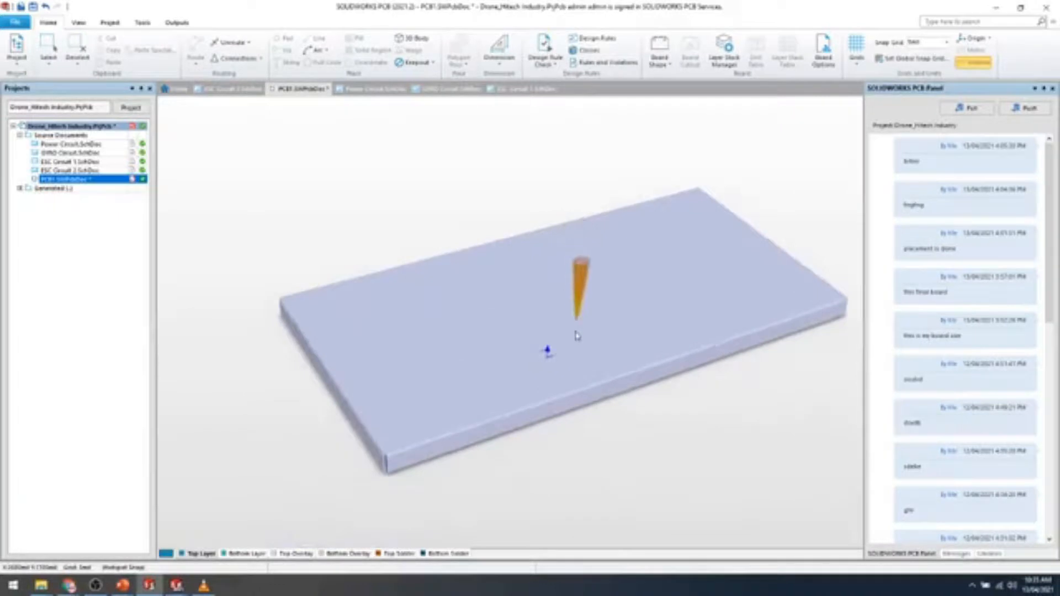
right_click_drag(577, 335, 429, 241)
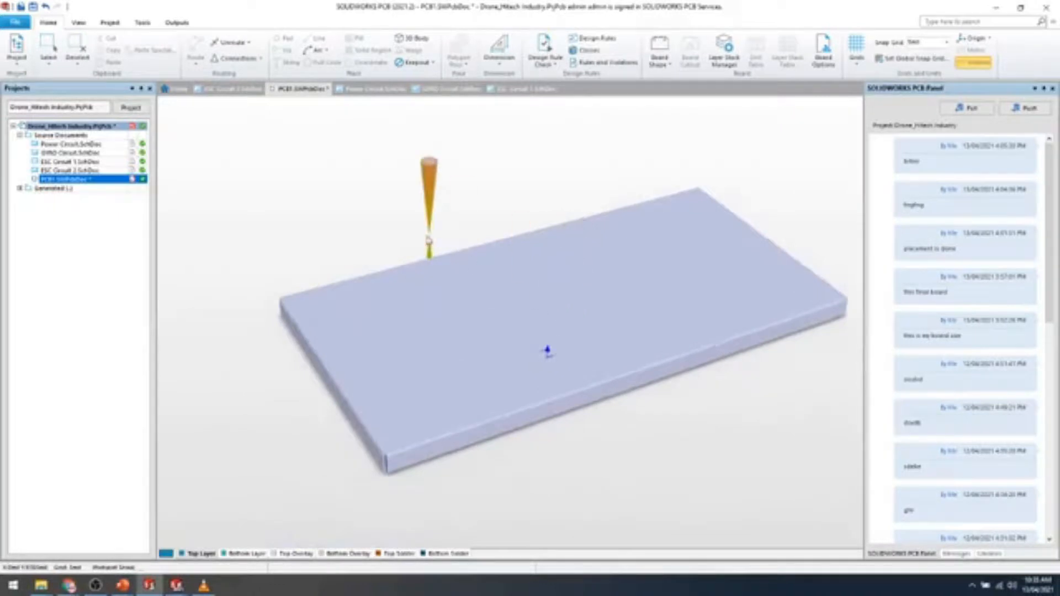
right_click_drag(429, 241, 779, 294)
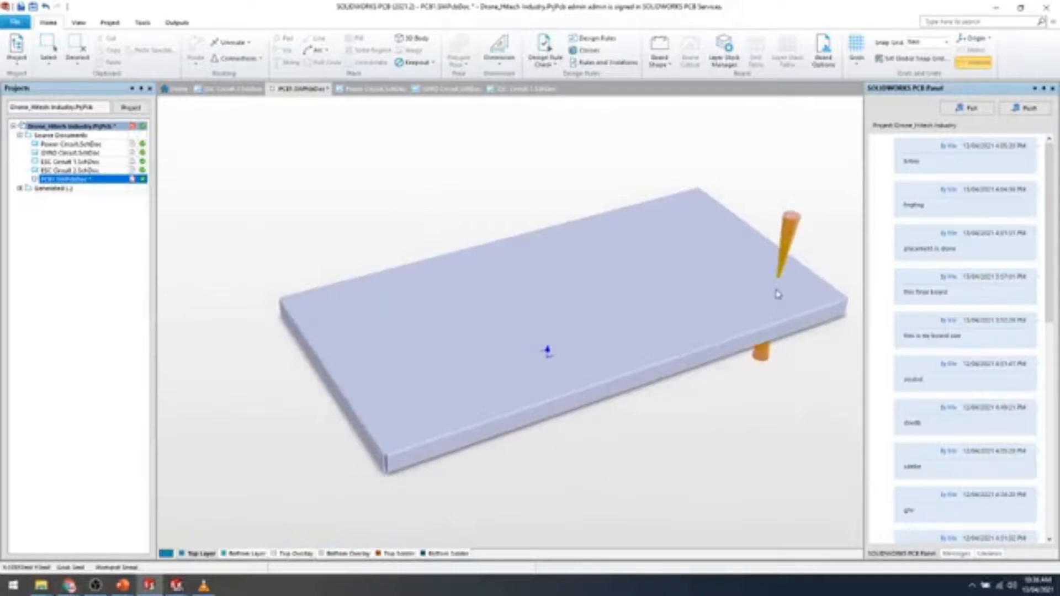
right_click_drag(775, 293, 616, 249)
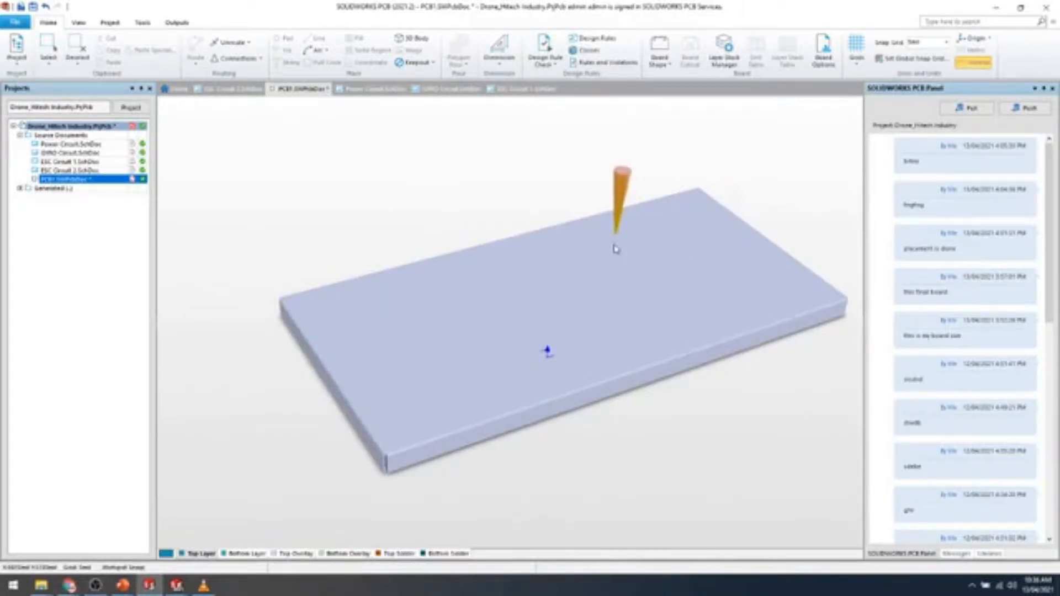
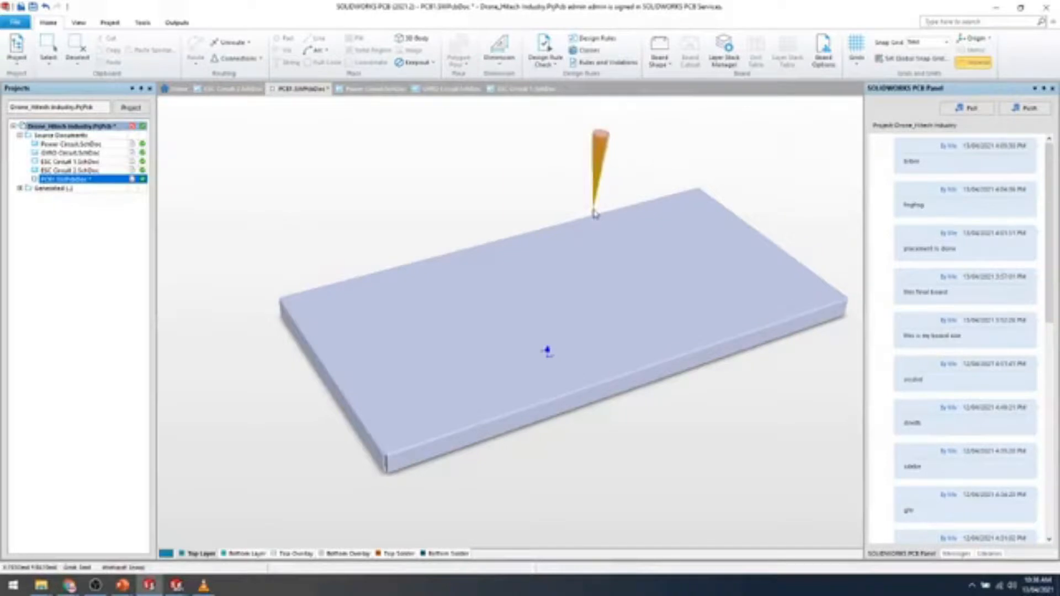
scroll(596, 288, "down", 3, "ctrl")
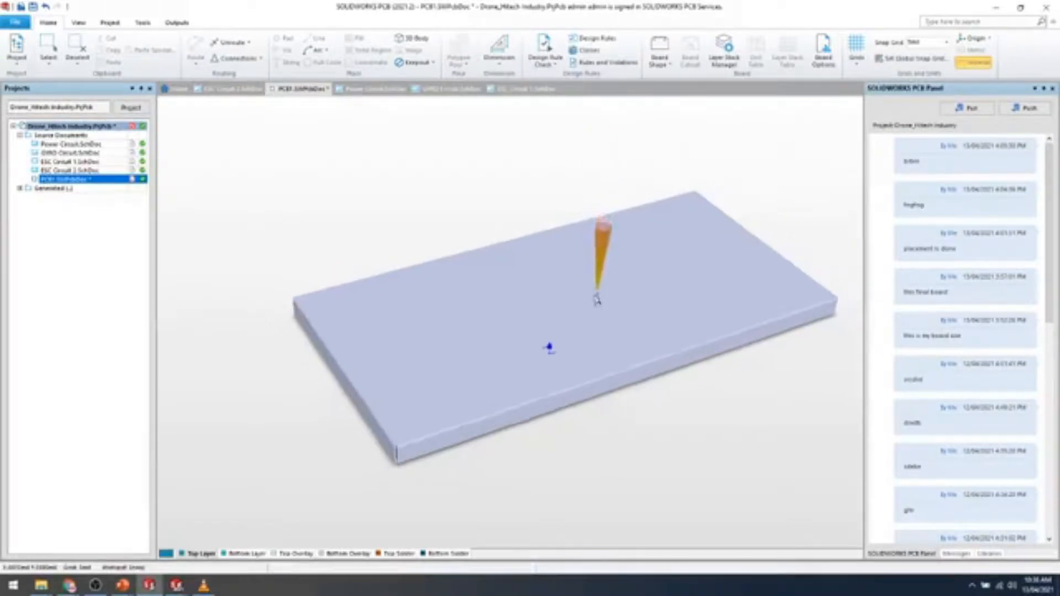
right_click_drag(596, 305, 548, 288)
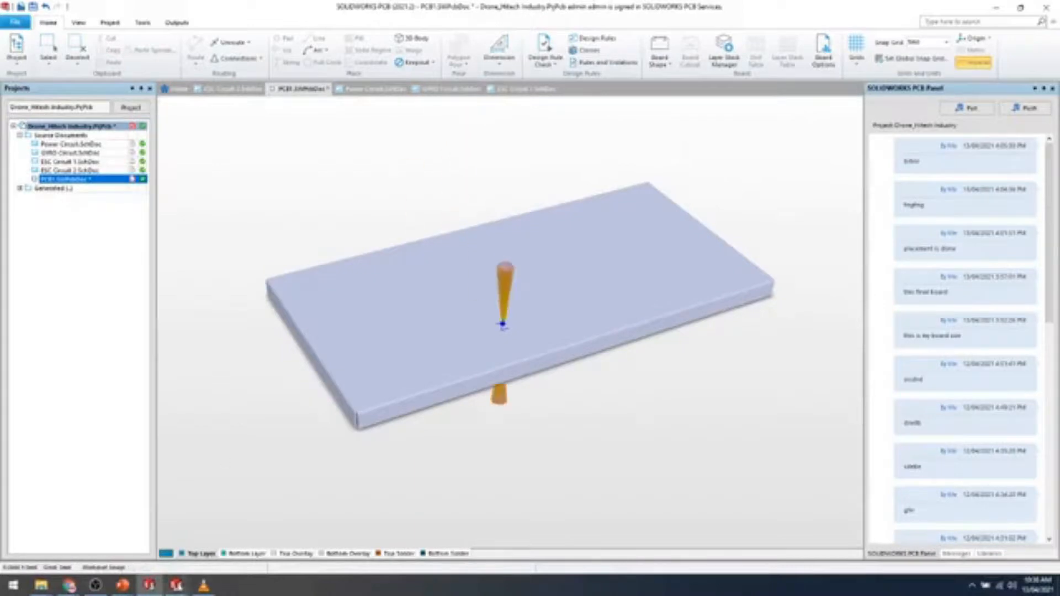
Switch to the Webinar Project assembly in SOLIDWORKS and delete the Part2 block from above the board.
mouse_move(176, 585)
left_click(260, 519)
left_click(505, 335)
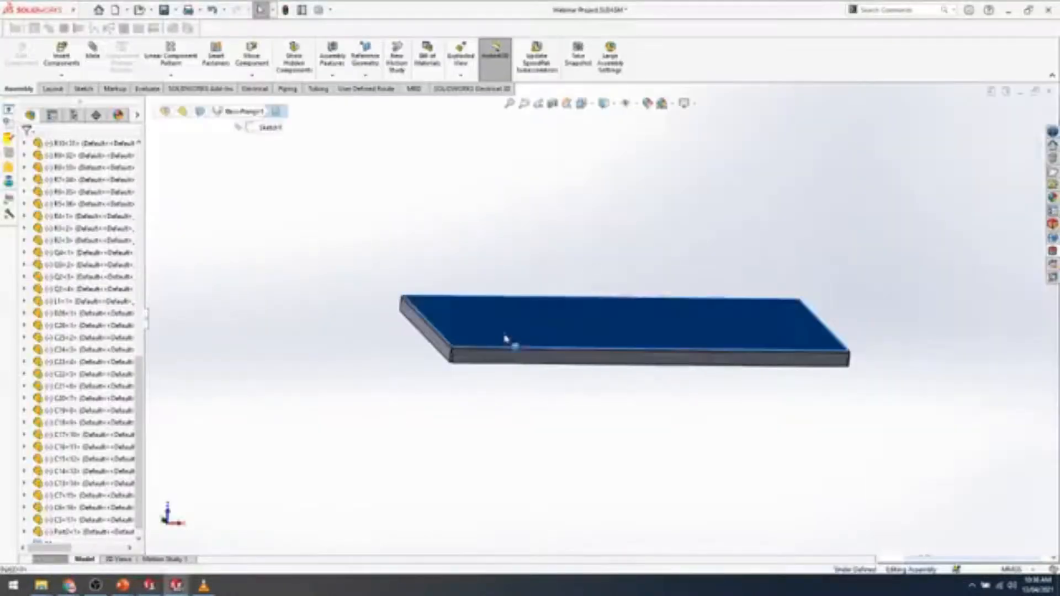
key("Delete")
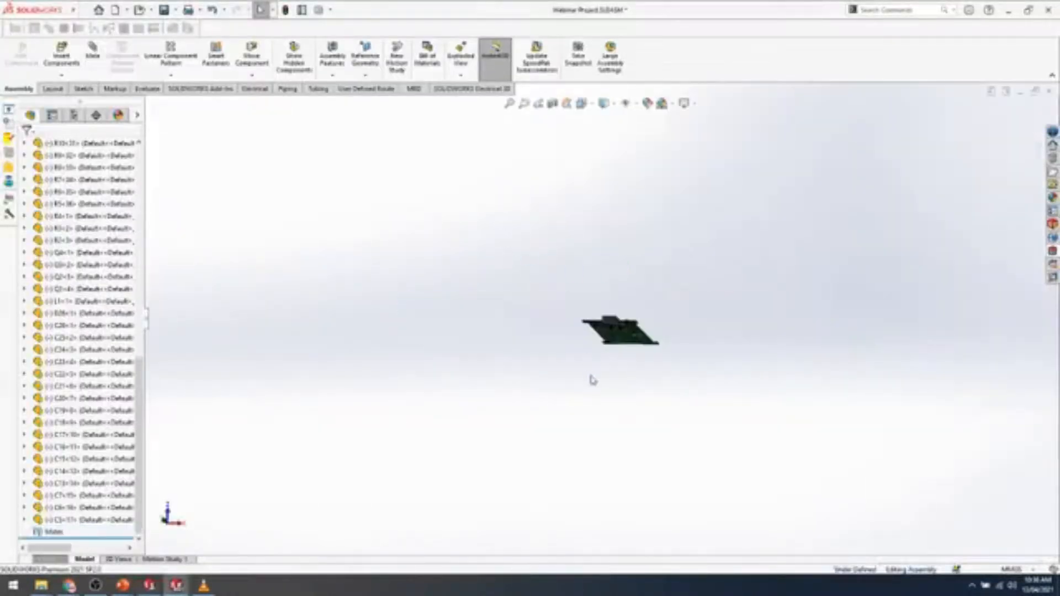
scroll(662, 326, "down", 4)
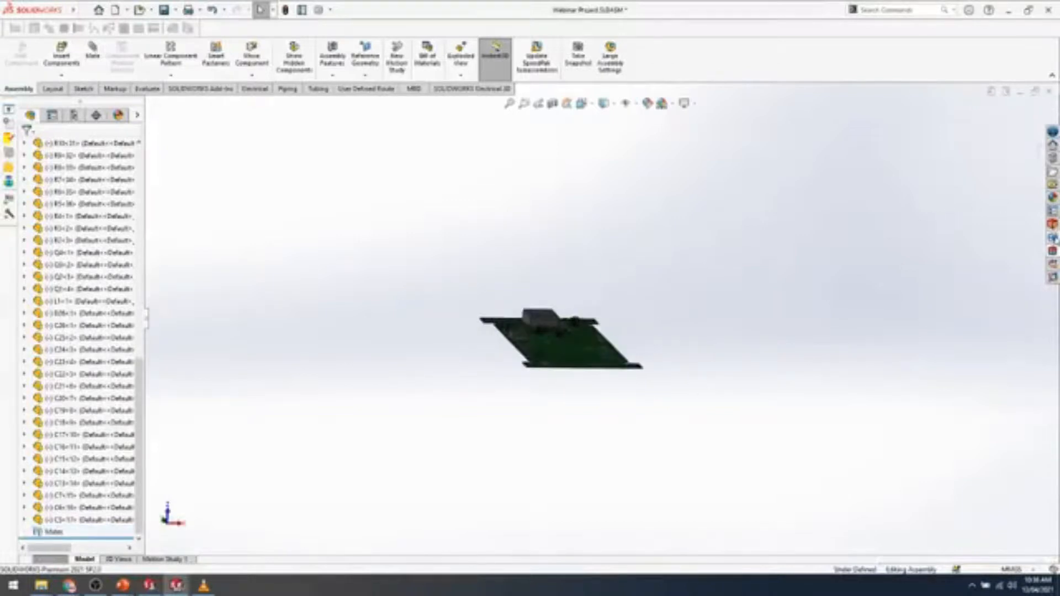
Push the removal of the Part2 block to SOLIDWORKS PCB with a new short comment.
left_click(1053, 238)
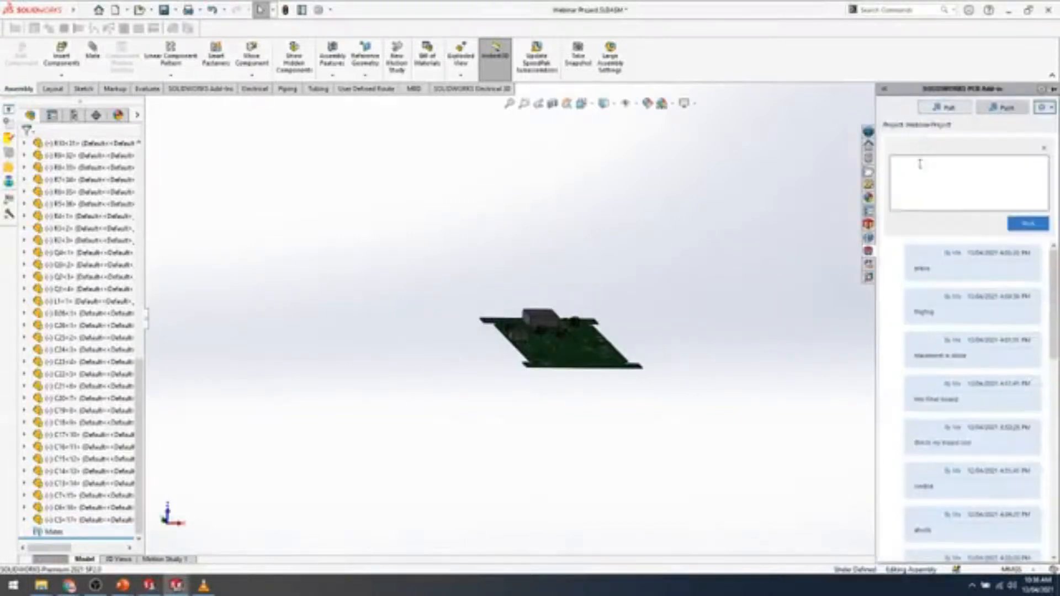
left_click(919, 164)
type("label")
left_click(1027, 223)
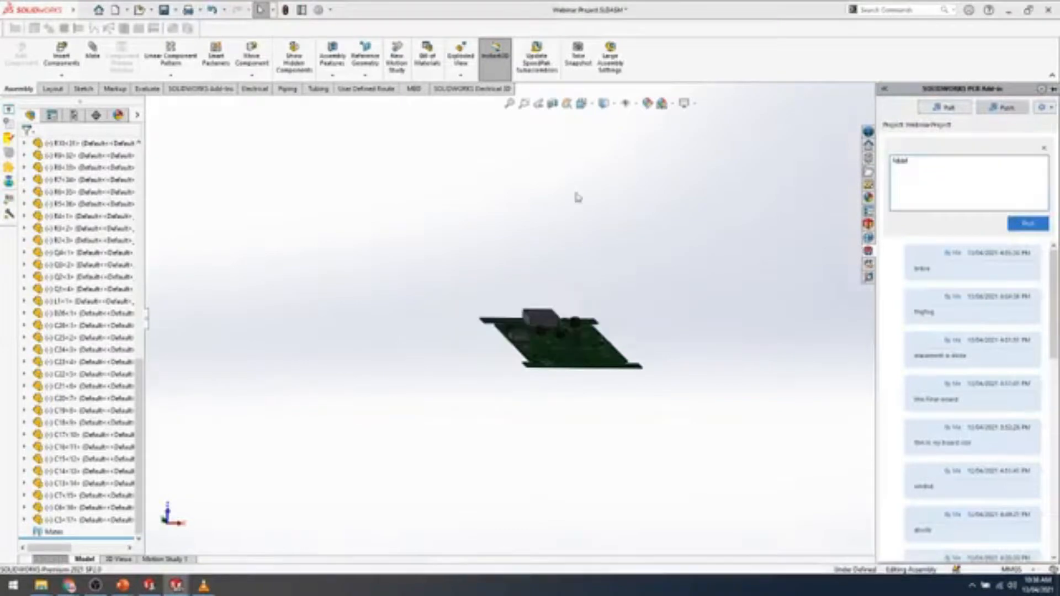
Switch to SOLIDWORKS PCB, view the new changes, and check and accept the removal of the Part2 free body.
left_click(150, 585)
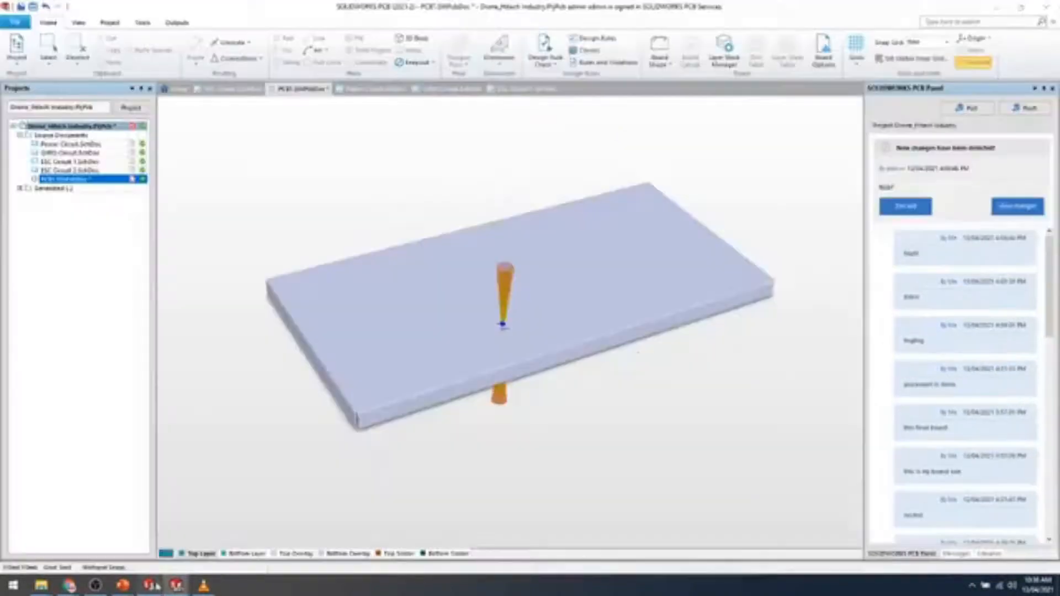
left_click(1016, 210)
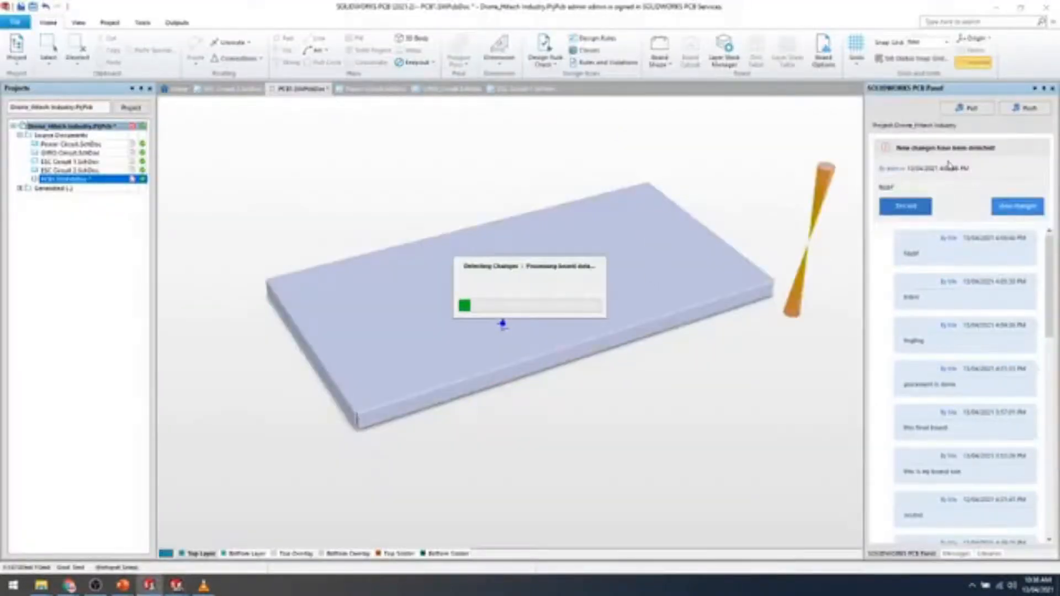
left_click(930, 184)
right_click(930, 184)
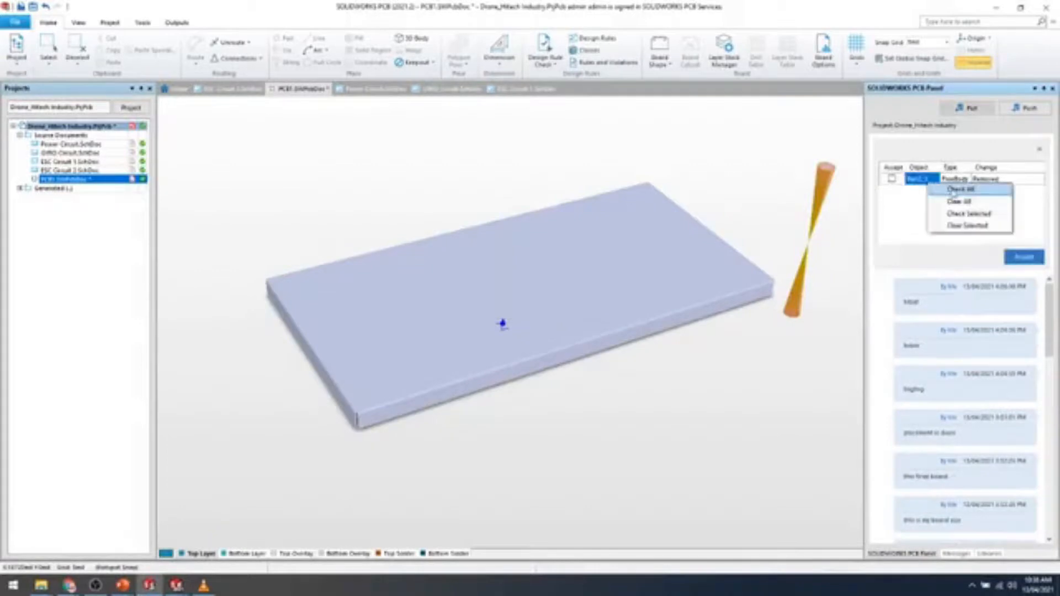
left_click(961, 189)
left_click(1024, 257)
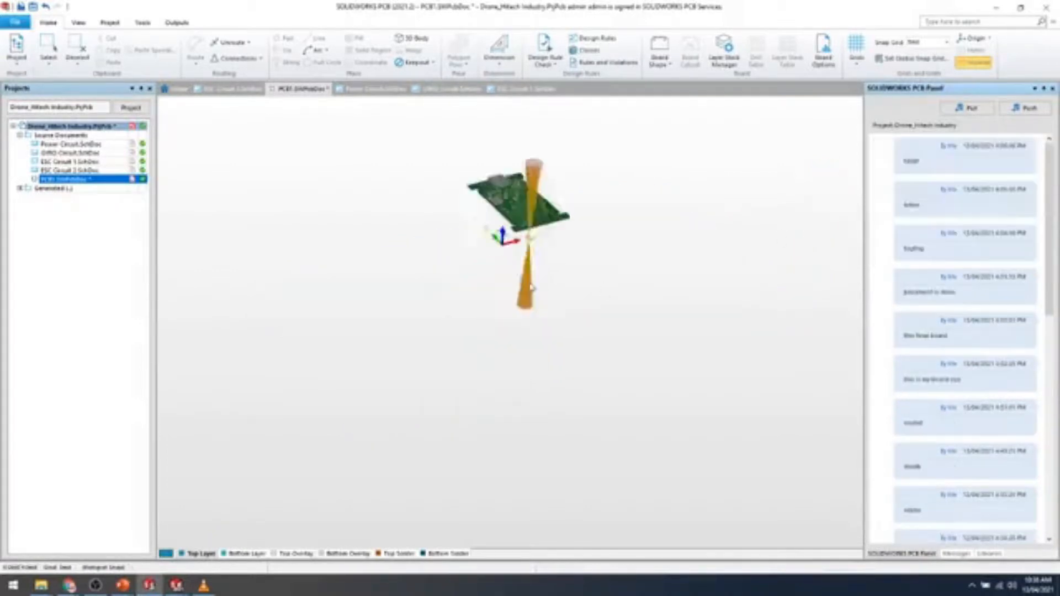
Examine the board and its components in 3D with the block removed.
scroll(531, 288, "down", 3)
scroll(528, 237, "up", 4)
scroll(533, 223, "up", 5, "ctrl")
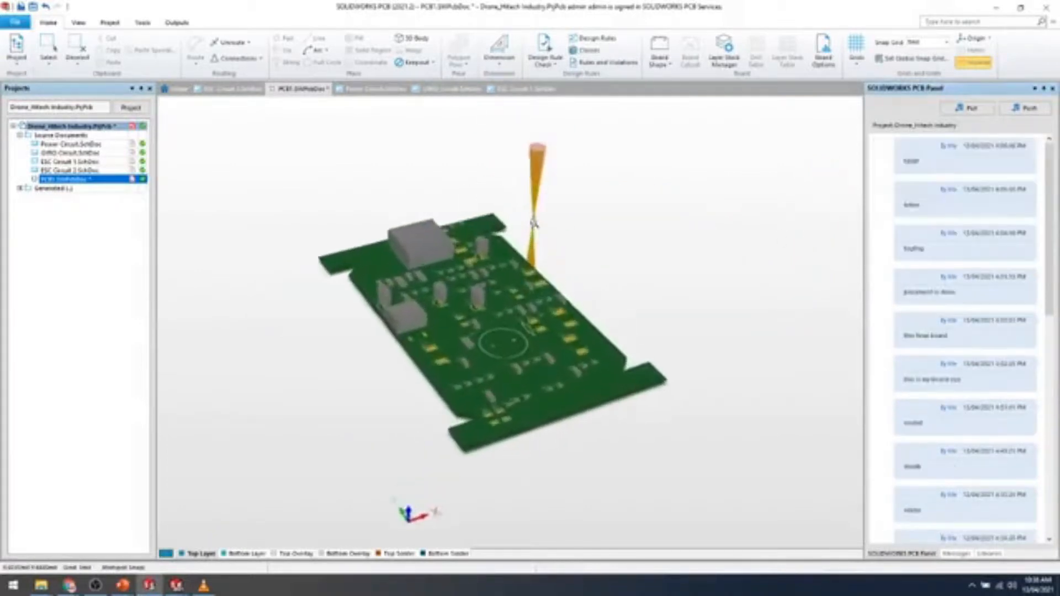
scroll(533, 223, "up", 1, "ctrl")
right_click_drag(527, 353, 574, 290)
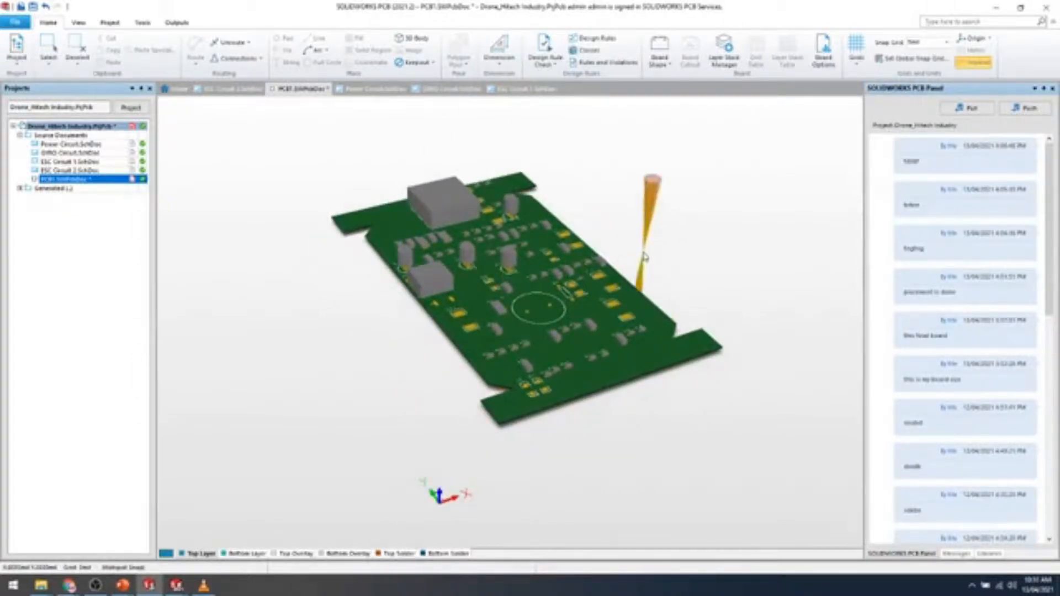
scroll(644, 255, "down", 1, "ctrl")
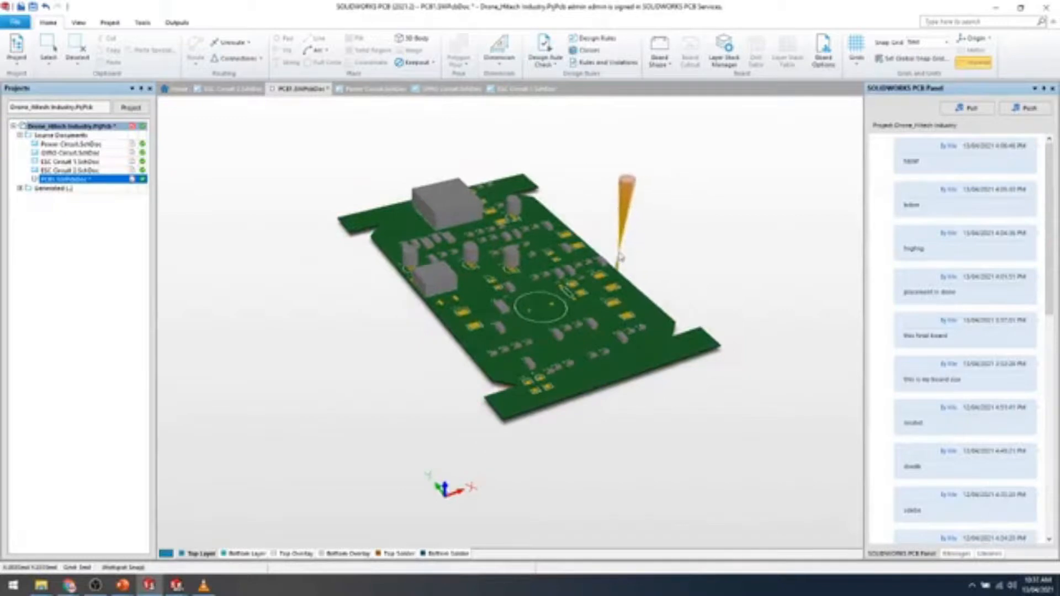
scroll(615, 259, "down", 1, "ctrl")
right_click_drag(613, 263, 604, 286)
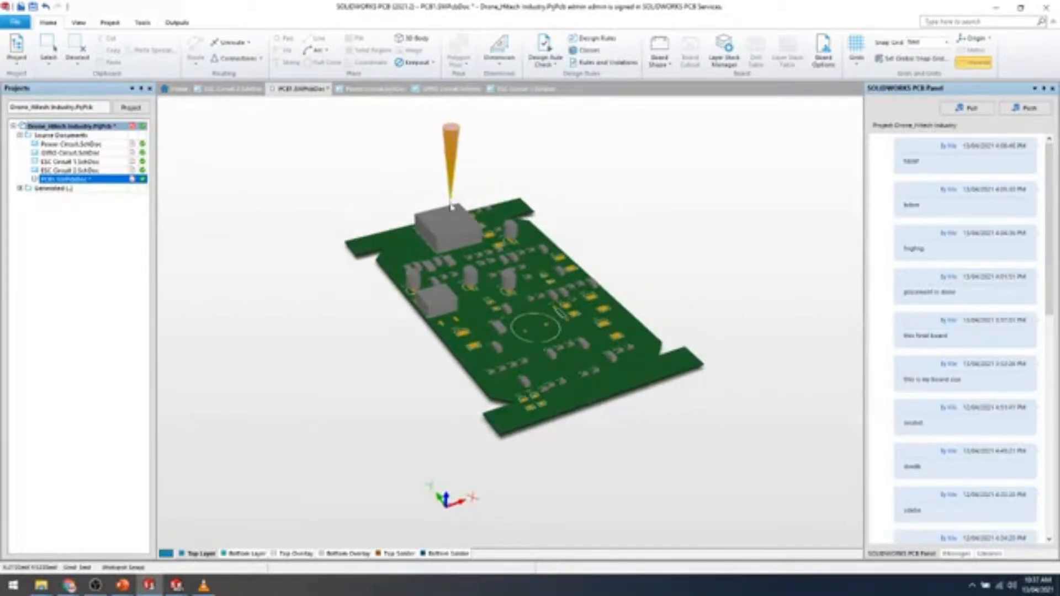
Show the board in 2D layout view and autoroute all connections with the Default Multi Layer Board strategy.
key("2")
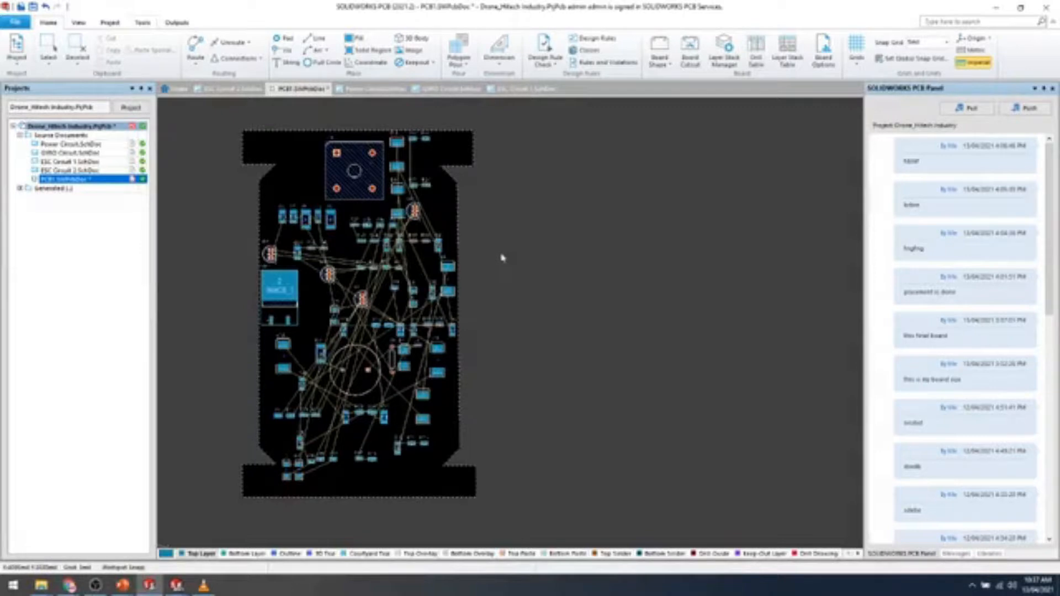
left_click(115, 24)
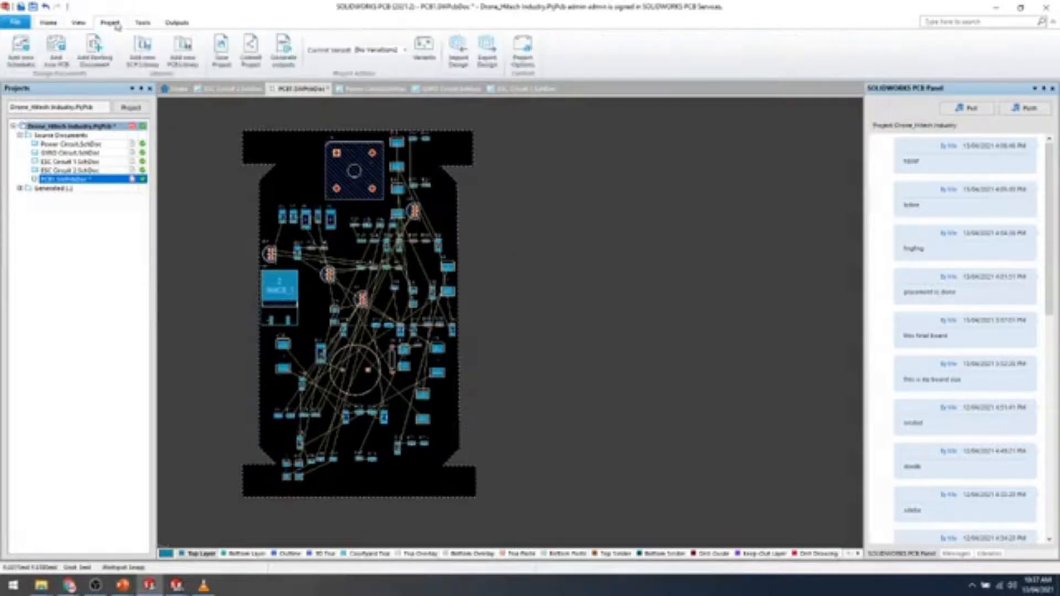
left_click(142, 23)
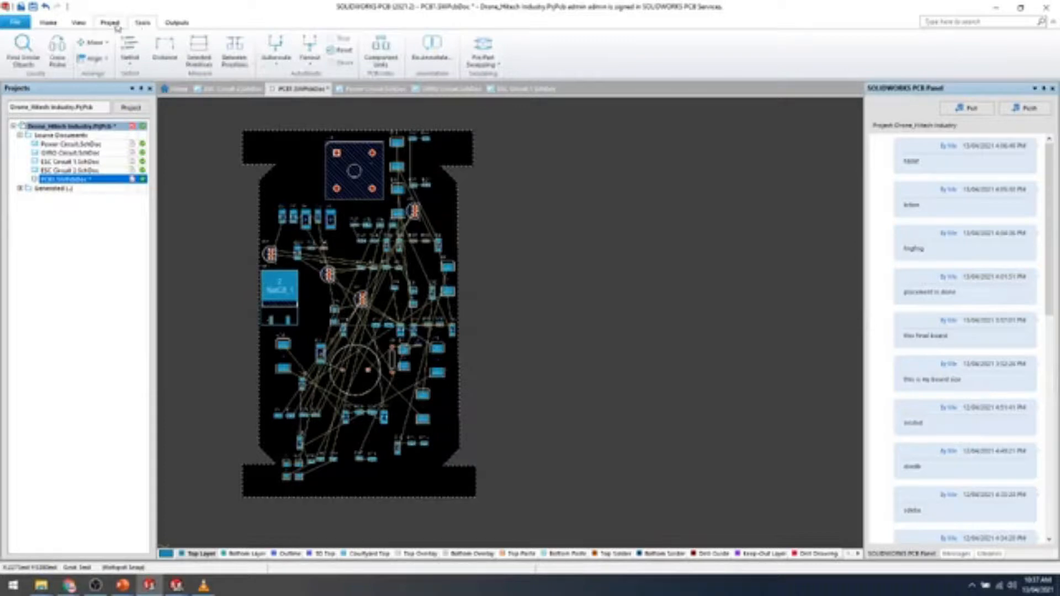
left_click(113, 24)
left_click(83, 24)
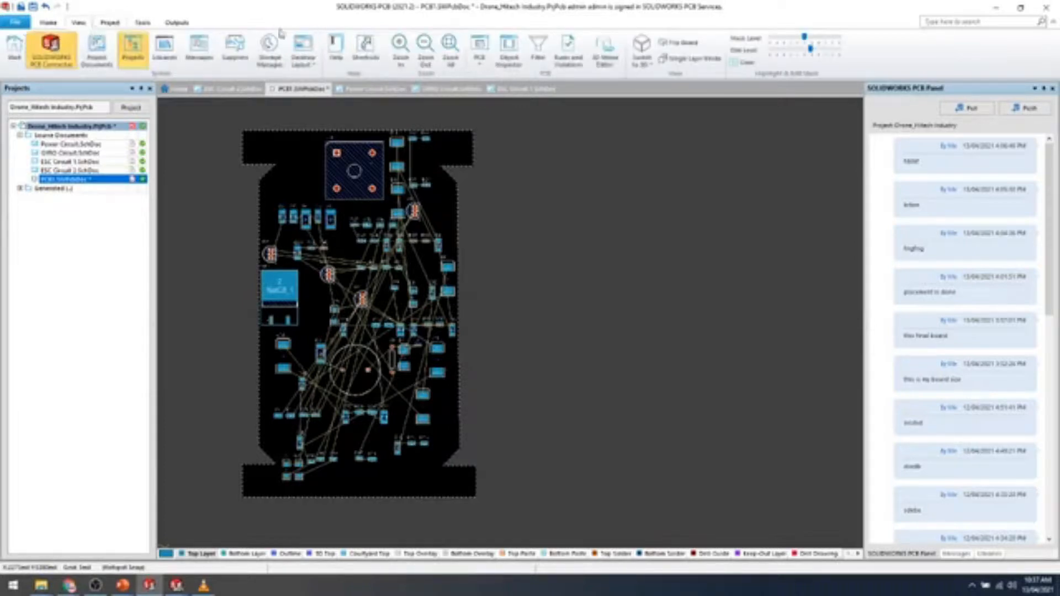
left_click(146, 23)
left_click(175, 23)
left_click(143, 23)
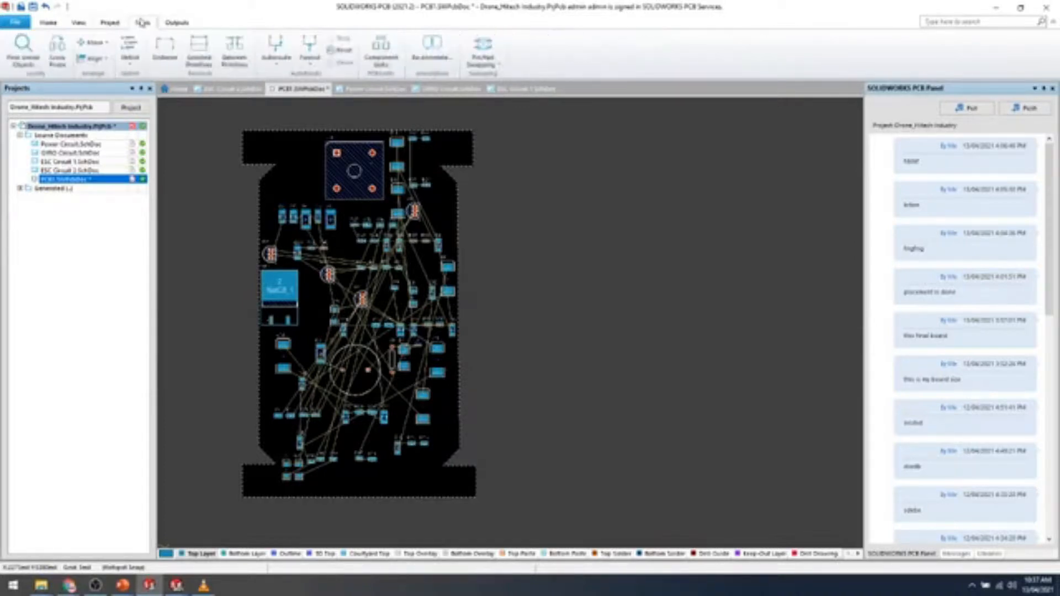
left_click(275, 51)
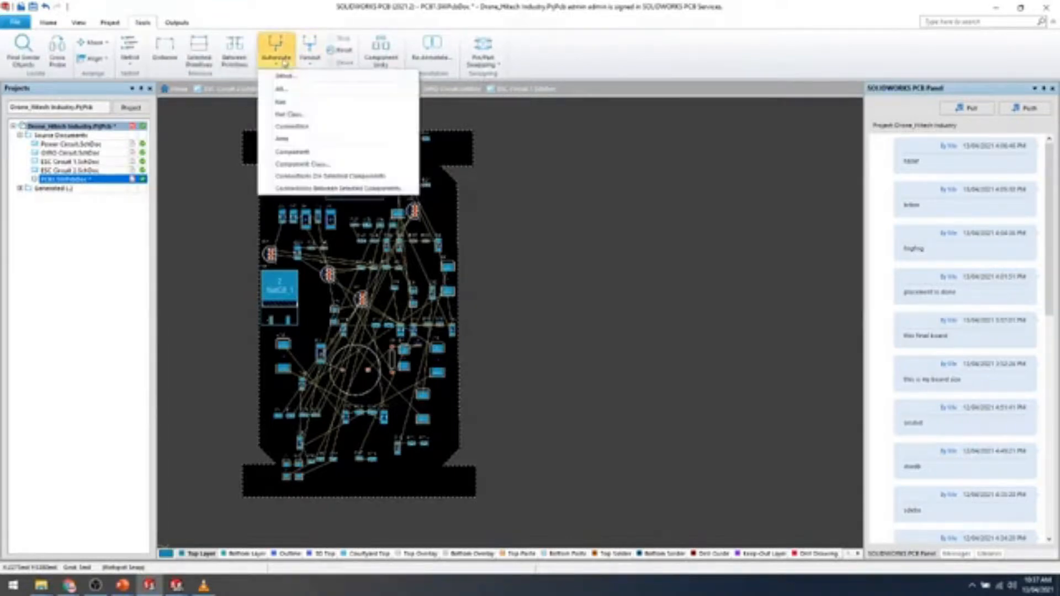
left_click(281, 91)
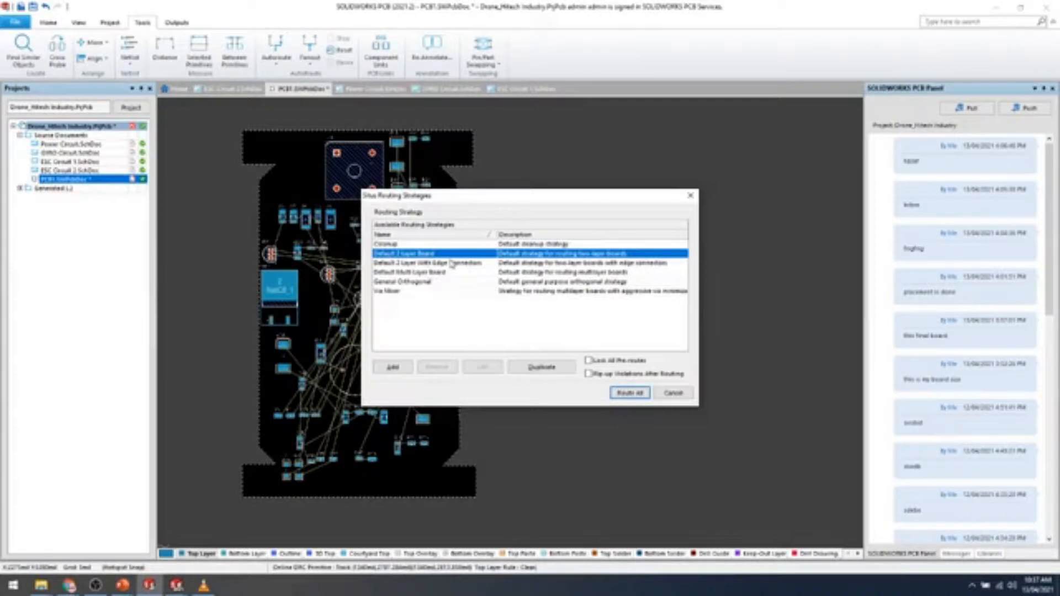
left_click(435, 273)
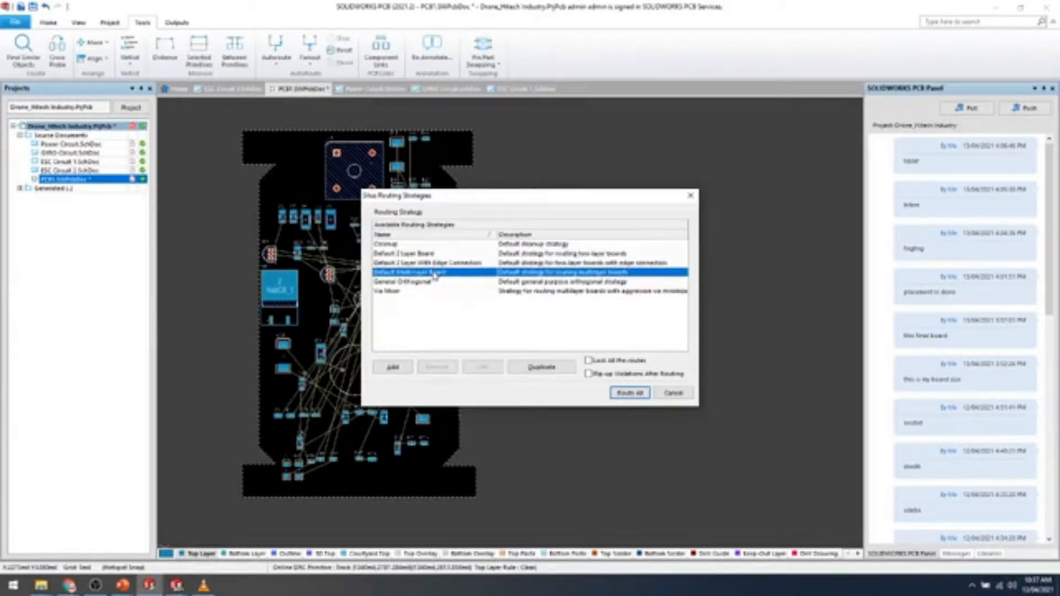
left_click(630, 393)
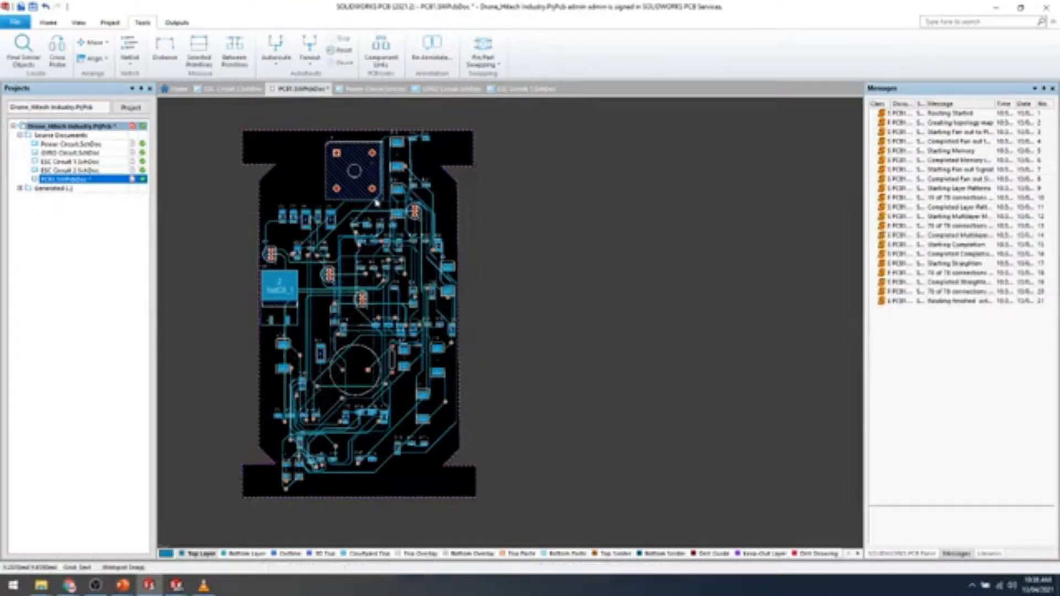
Examine the routed board and go through its layers, including Bottom Layer, Outline, 3D Top and Top Paste, ending with Drill Drawing active.
scroll(393, 284, "up", 1, "ctrl")
scroll(400, 289, "up", 3, "ctrl")
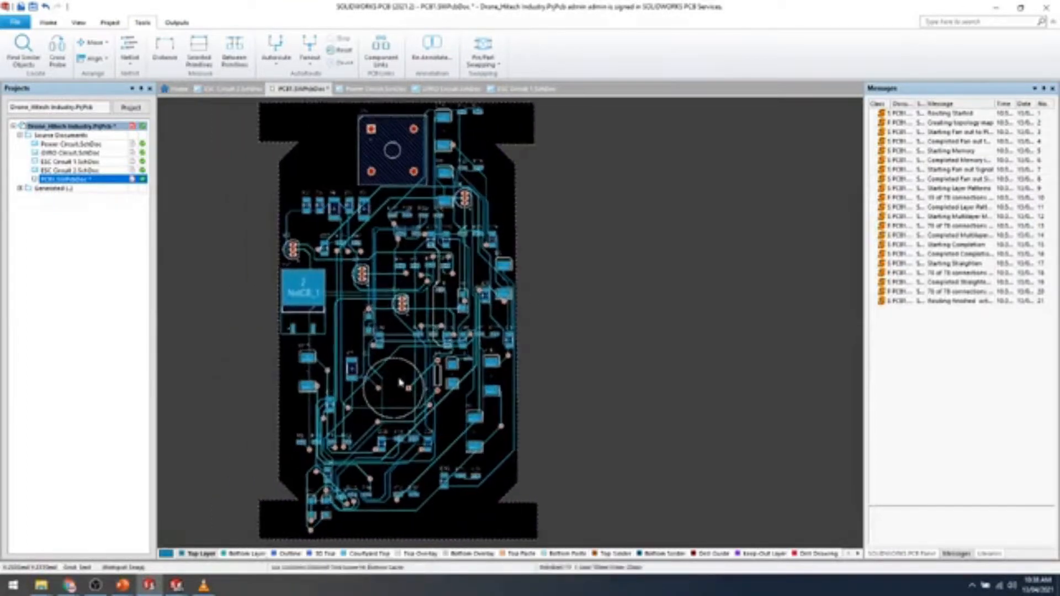
scroll(402, 334, "down", 5, "ctrl")
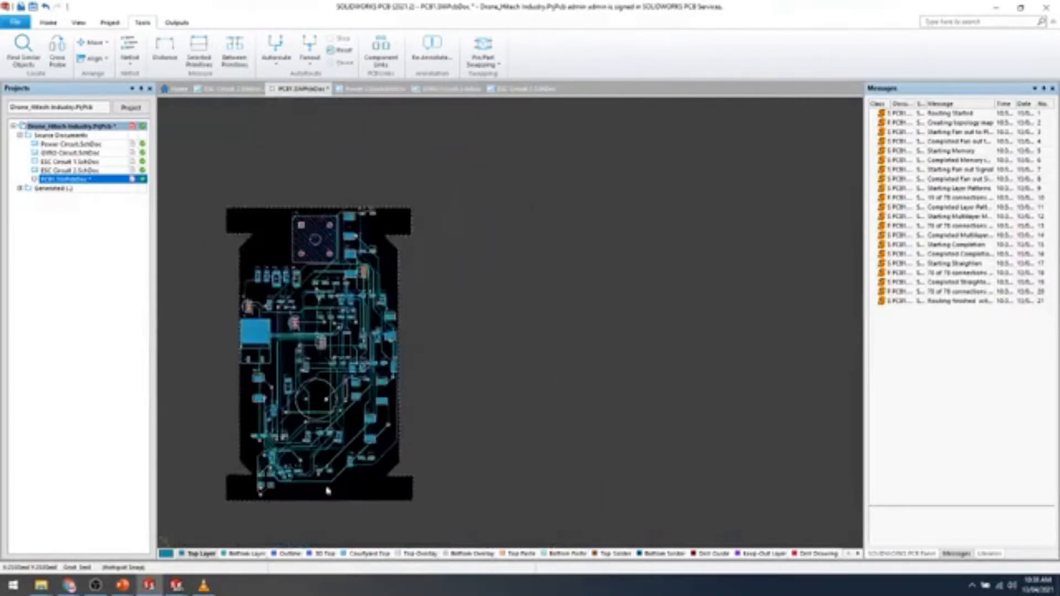
double_click(246, 553)
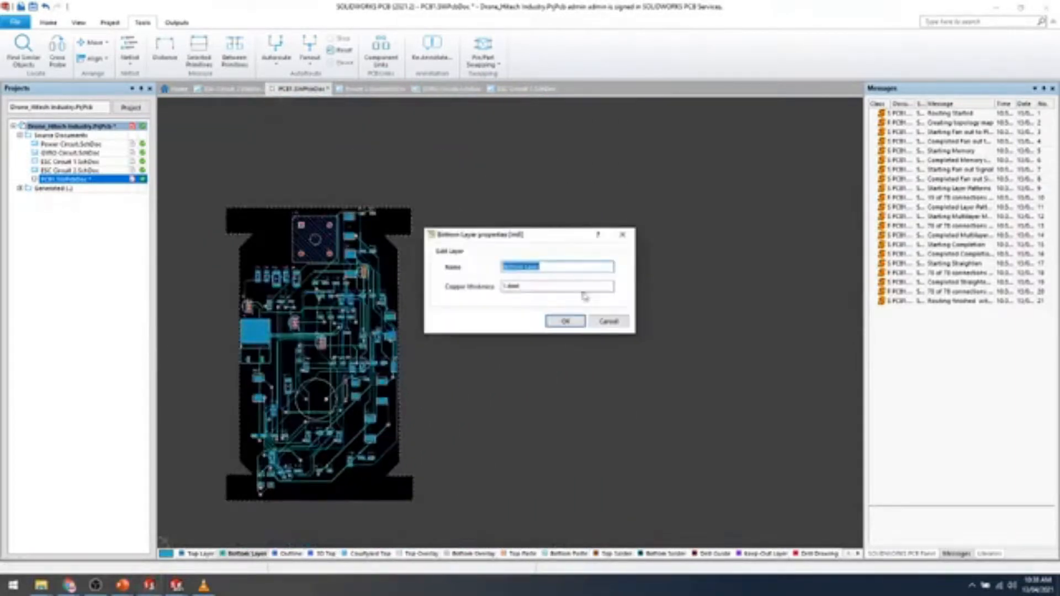
left_click(622, 234)
left_click(289, 554)
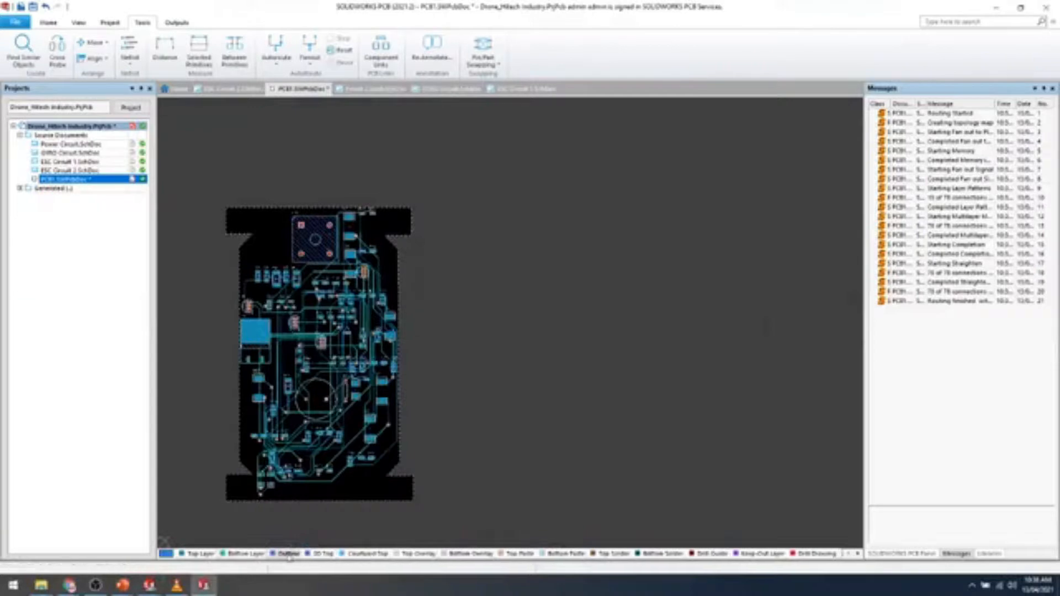
left_click(327, 553)
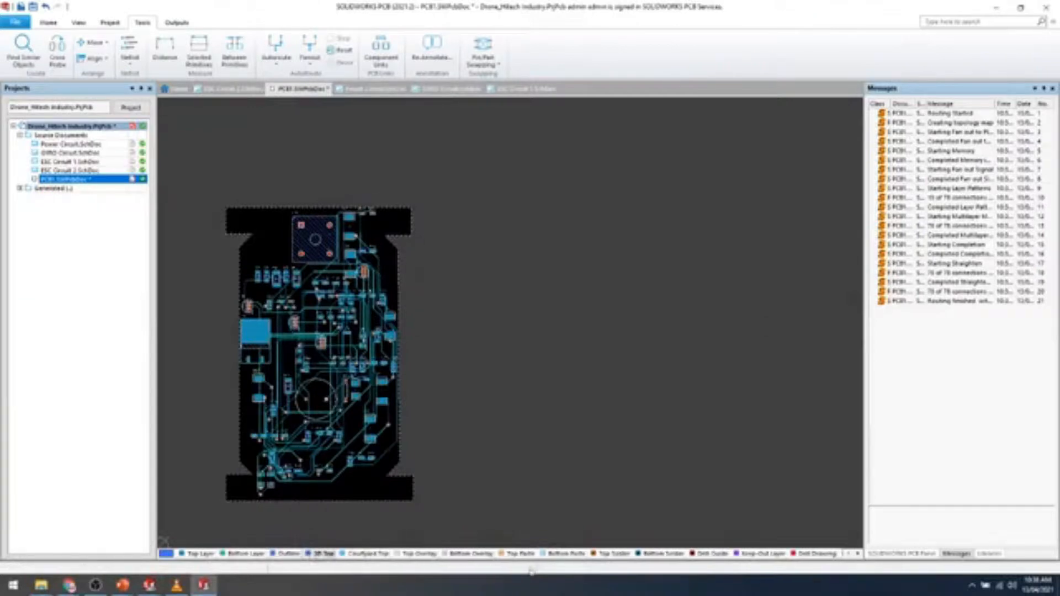
left_click(483, 554)
left_click(519, 554)
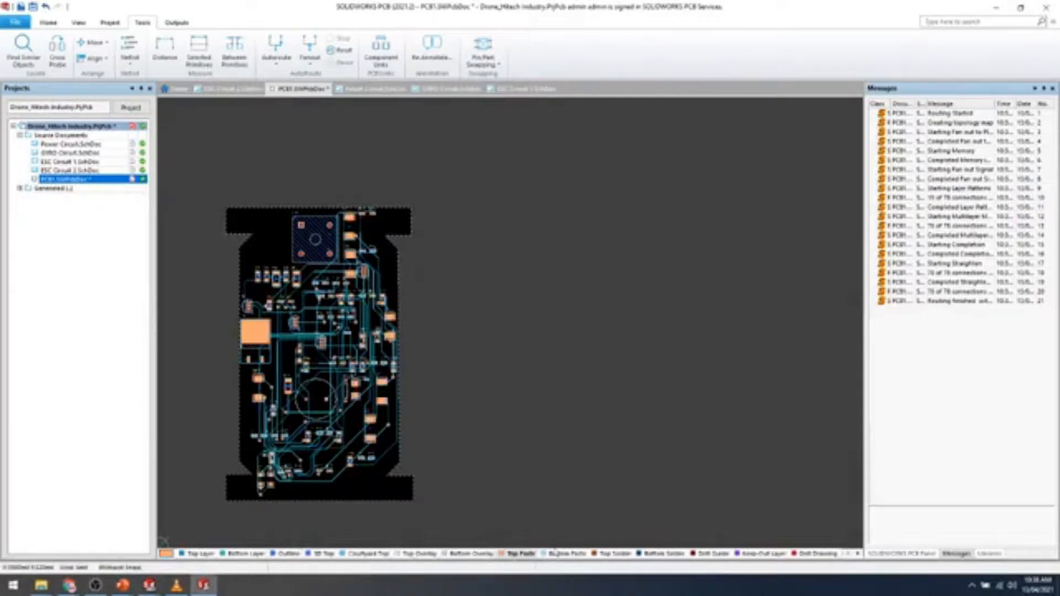
left_click(817, 554)
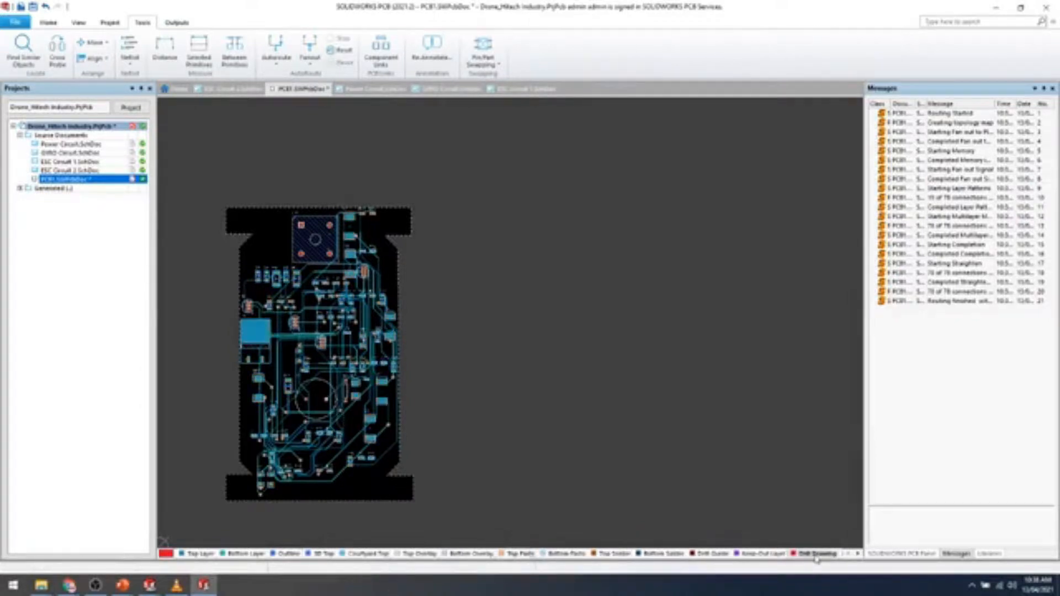
left_click(53, 23)
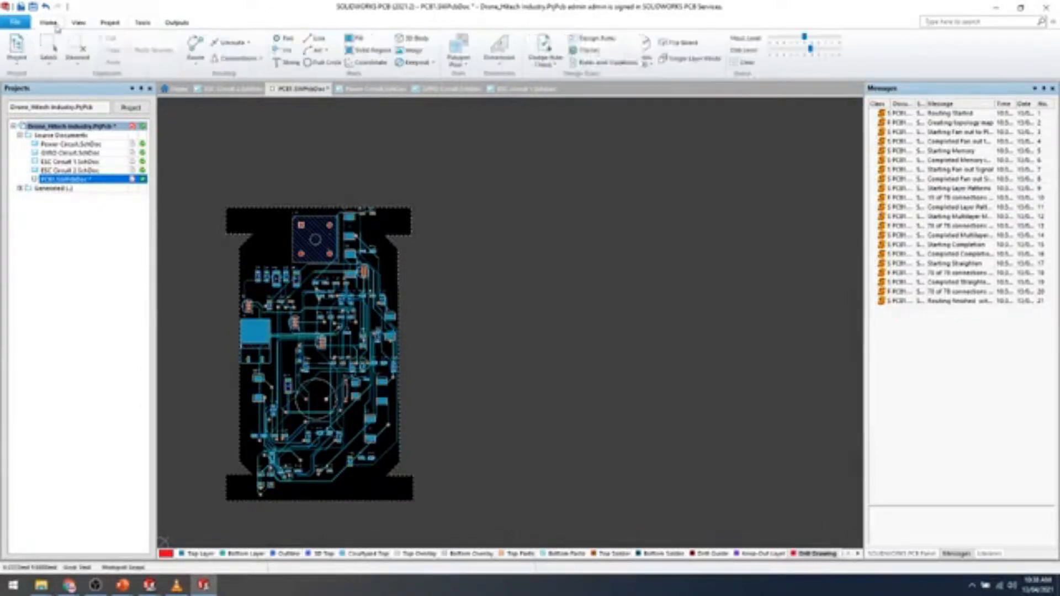
left_click(756, 49)
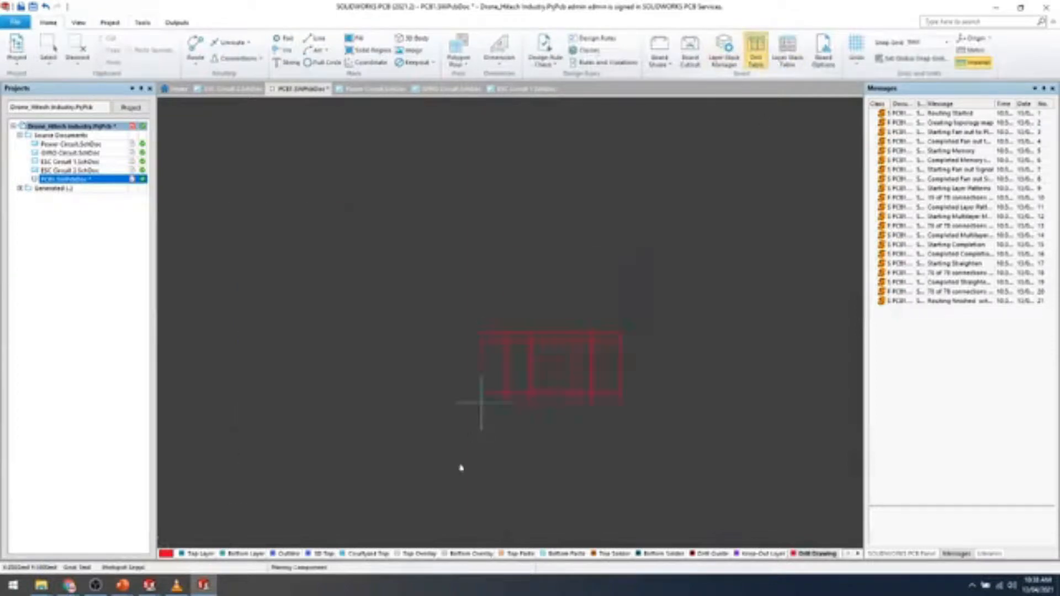
scroll(317, 436, "down", 3, "ctrl")
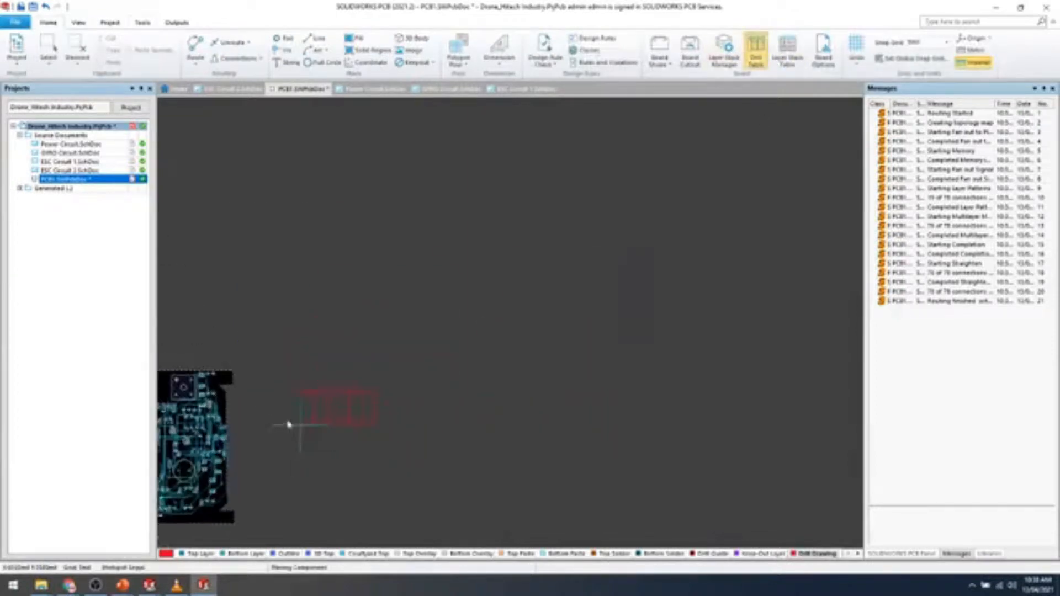
key("Escape")
Place a drill table on the Drill Drawing layer in the empty area beside the board's upper right edge and deselect it.
right_click_drag(310, 414, 504, 295)
scroll(283, 421, "up", 3, "ctrl")
left_click(756, 51)
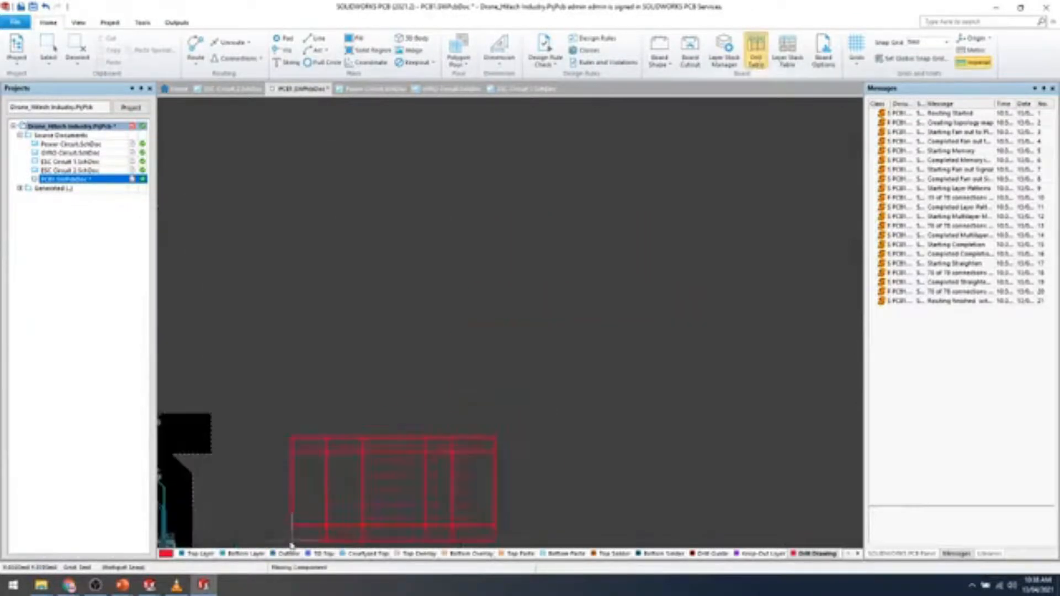
left_click(217, 512)
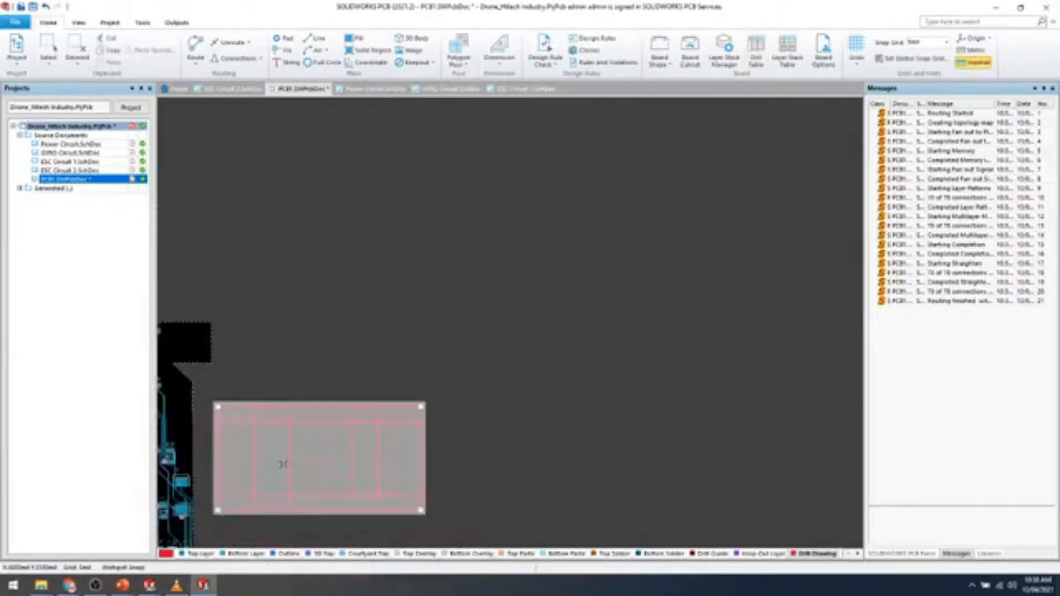
left_click(498, 365)
scroll(342, 463, "down", 2, "ctrl")
right_click_drag(324, 468, 428, 351)
scroll(289, 327, "up", 3, "ctrl")
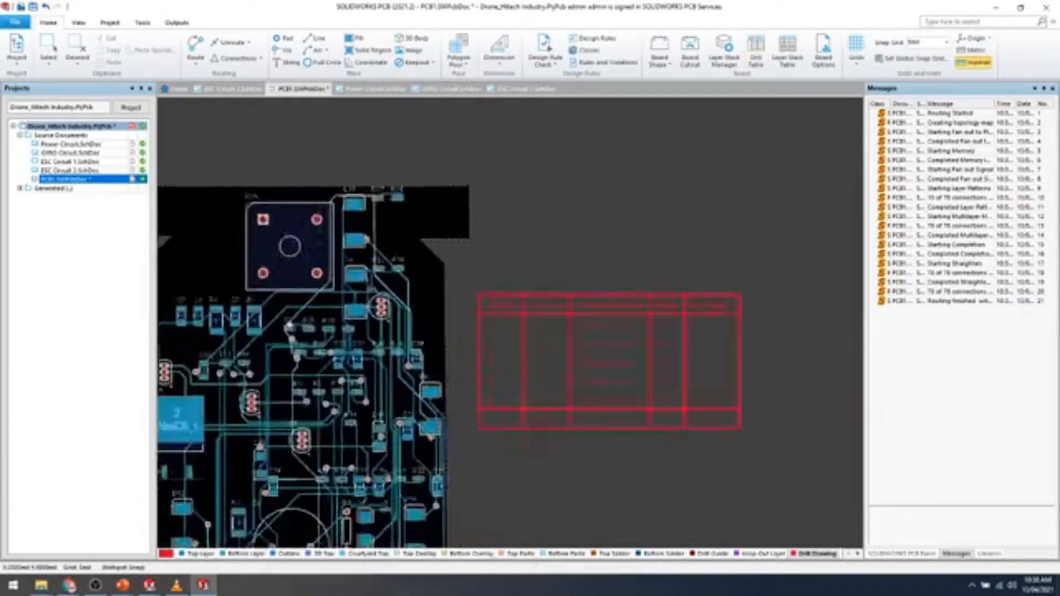
Examine the drill table beside the board and compare it with the whole routed layout.
scroll(290, 325, "up", 5, "ctrl")
scroll(577, 409, "down", 5, "ctrl")
right_click_drag(669, 530, 543, 417)
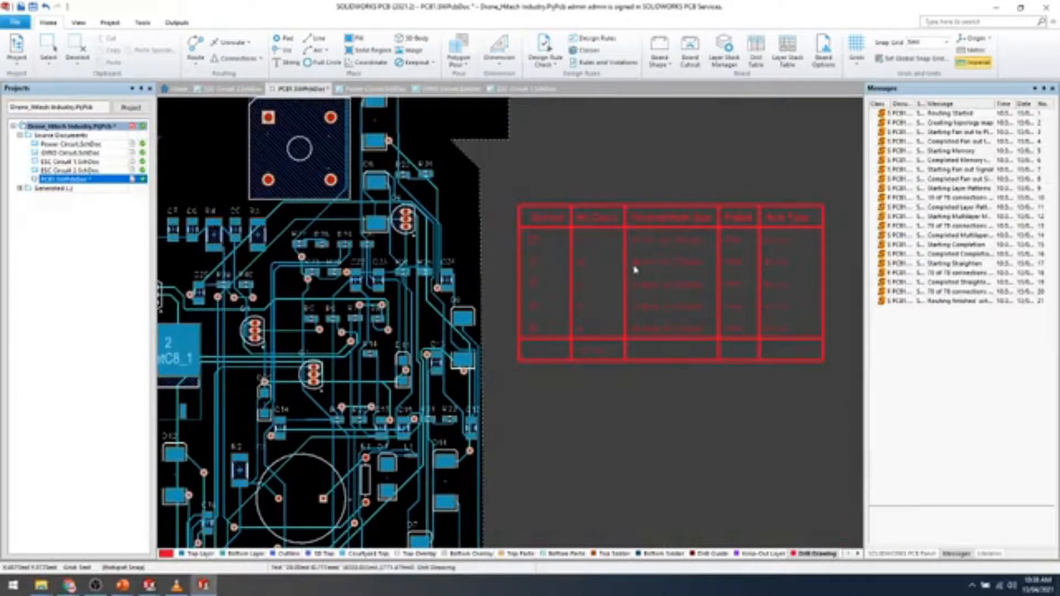
scroll(524, 328, "down", 2, "ctrl")
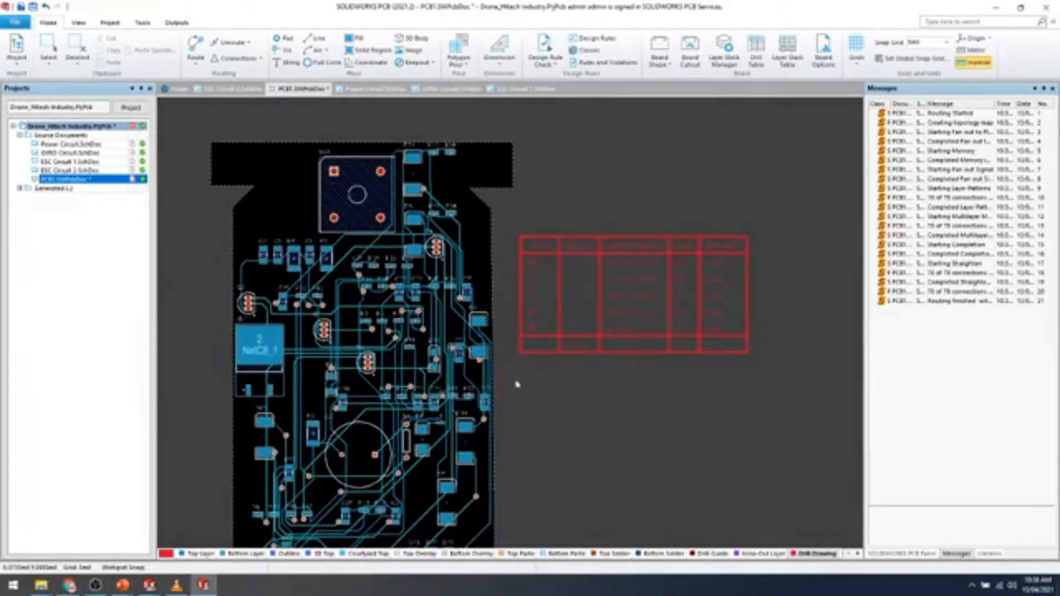
right_click_drag(534, 381, 563, 308)
scroll(554, 319, "down", 1, "ctrl")
scroll(558, 310, "down", 1, "ctrl")
scroll(497, 329, "up", 2, "ctrl")
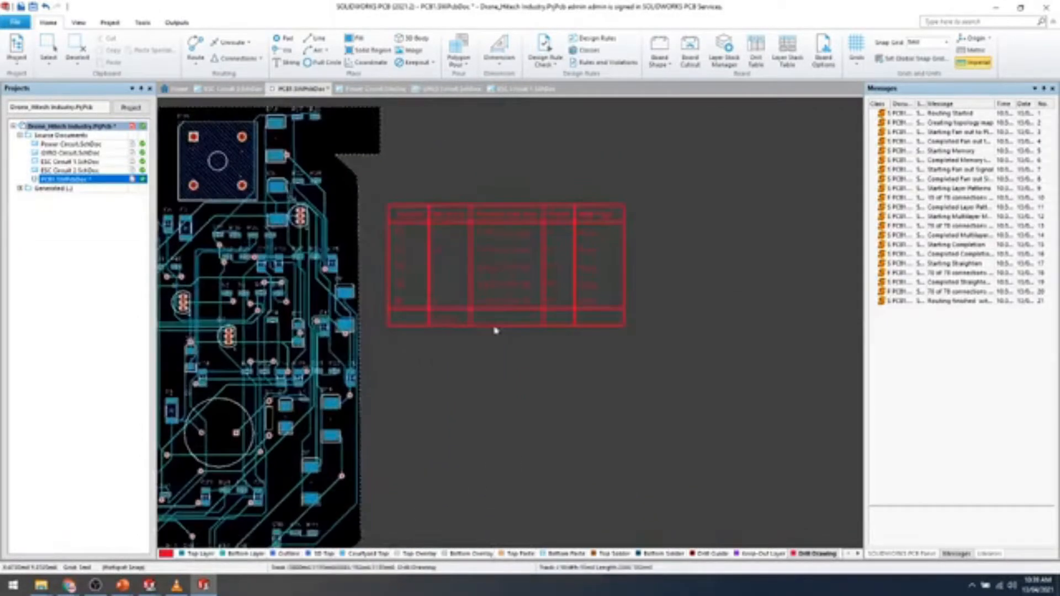
right_click_drag(494, 329, 657, 311)
scroll(562, 354, "down", 1, "ctrl")
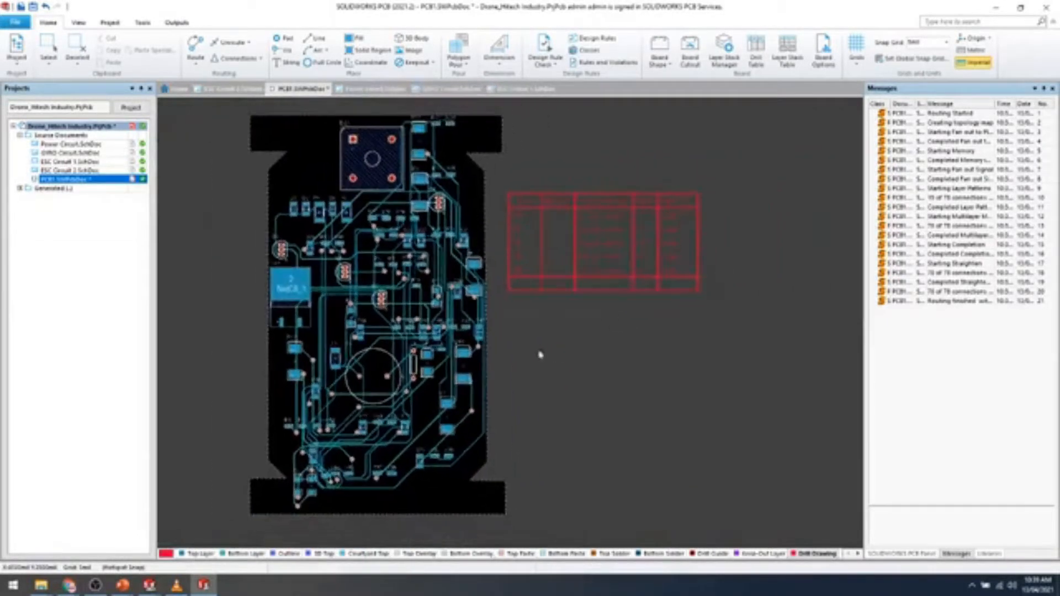
View the board's snap grid settings in the Grid Manager and close it without changes.
left_click(856, 53)
left_click(864, 83)
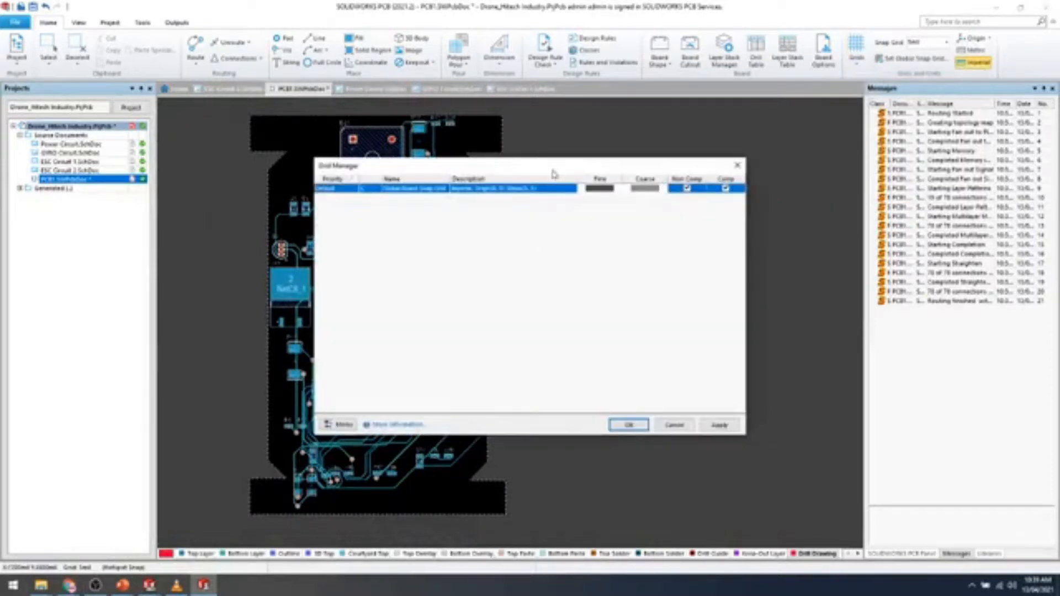
left_click(737, 165)
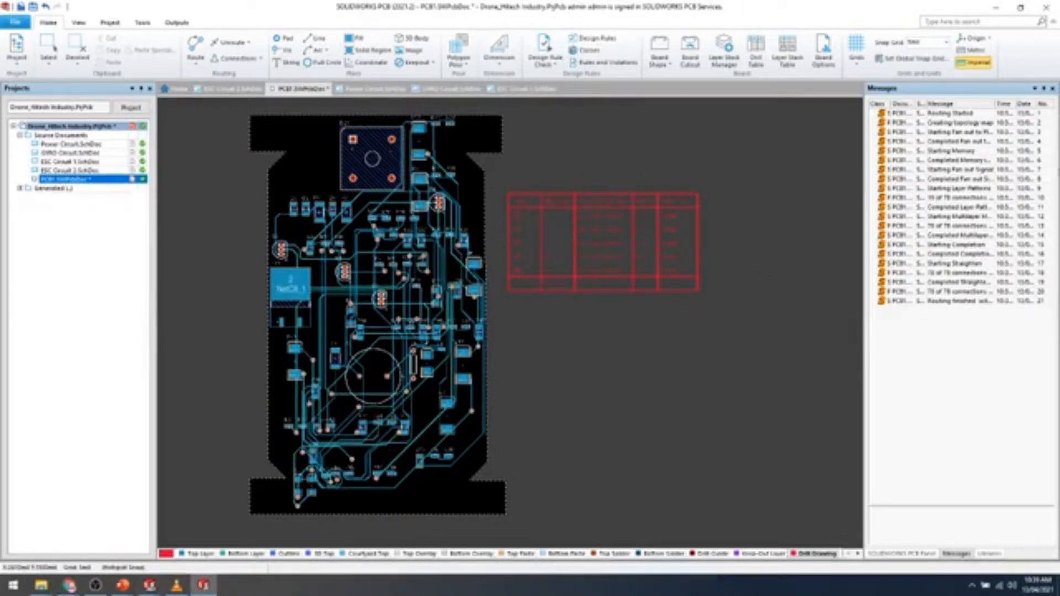
View the project's documents overview with its schematics and PCB, and return to the PCB1 layout.
left_click(81, 22)
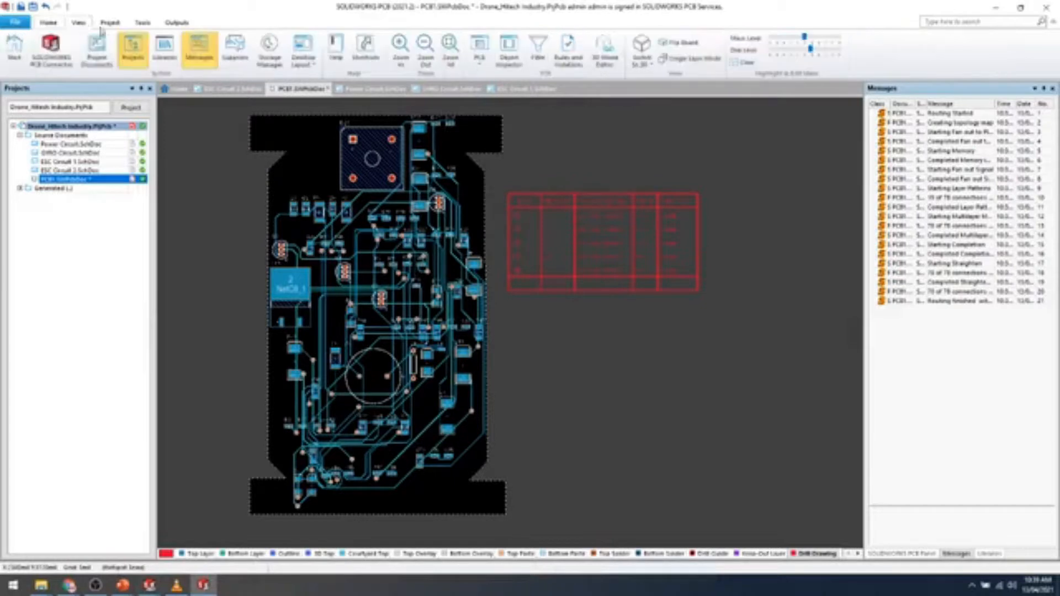
left_click(91, 55)
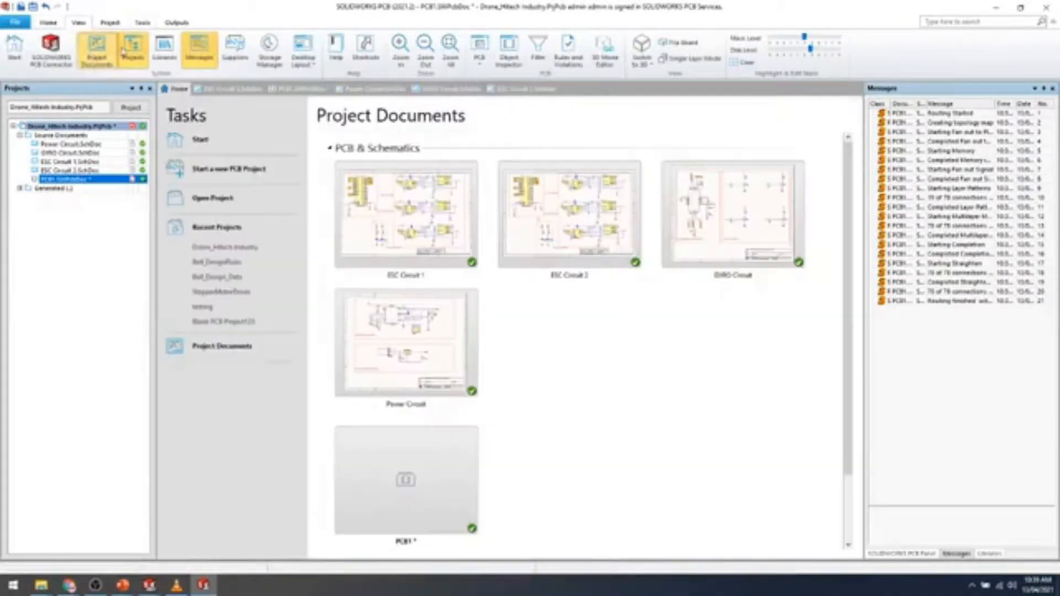
left_click(82, 180)
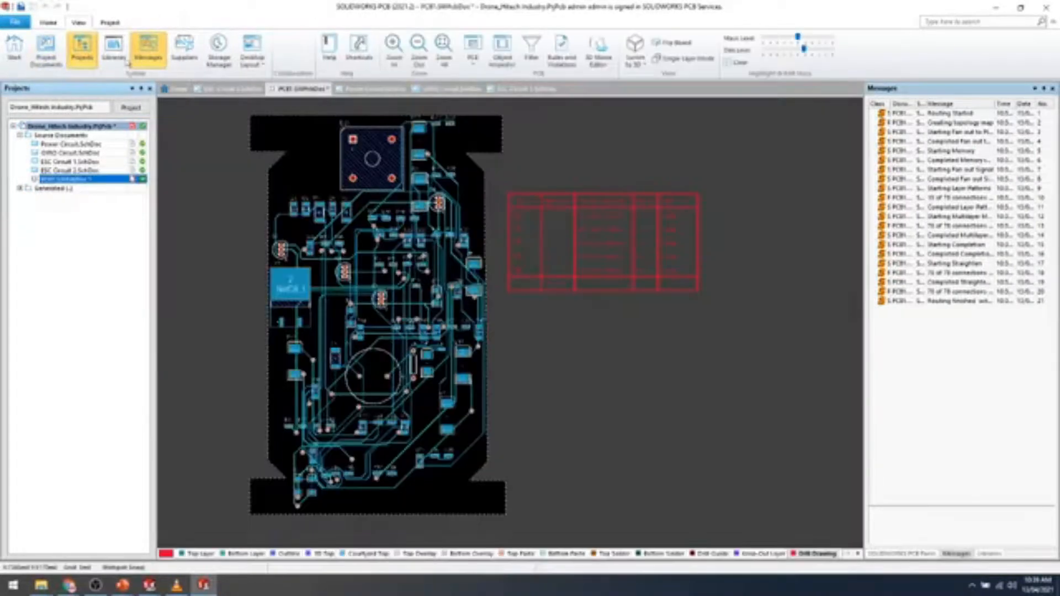
Hide the project tree, show the SOLIDWORKS PCB Connector and push the board changes with the comment "pipegf".
left_click(131, 49)
left_click(51, 48)
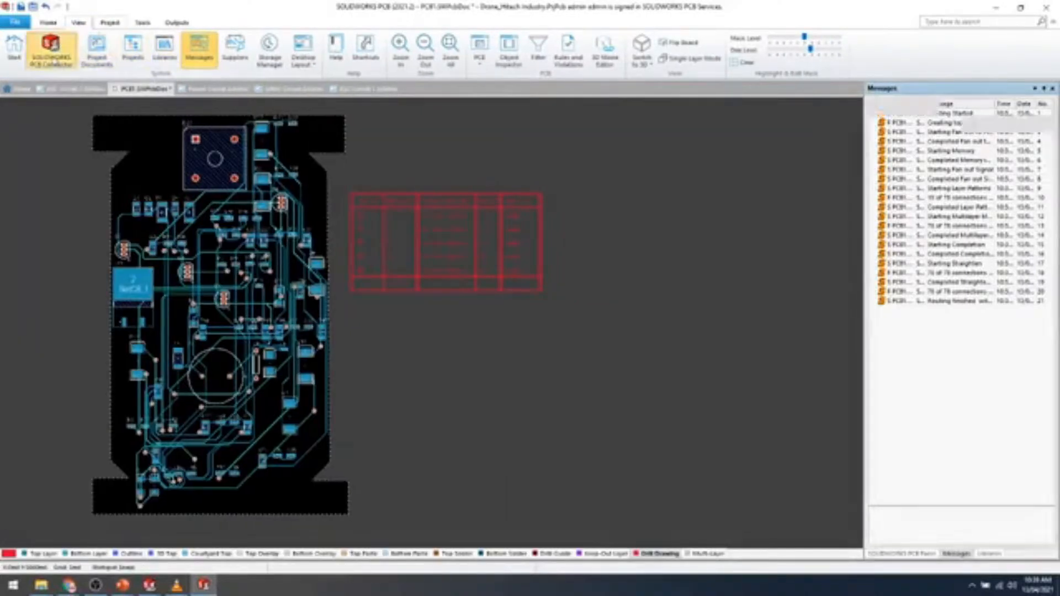
left_click(1022, 109)
left_click(974, 181)
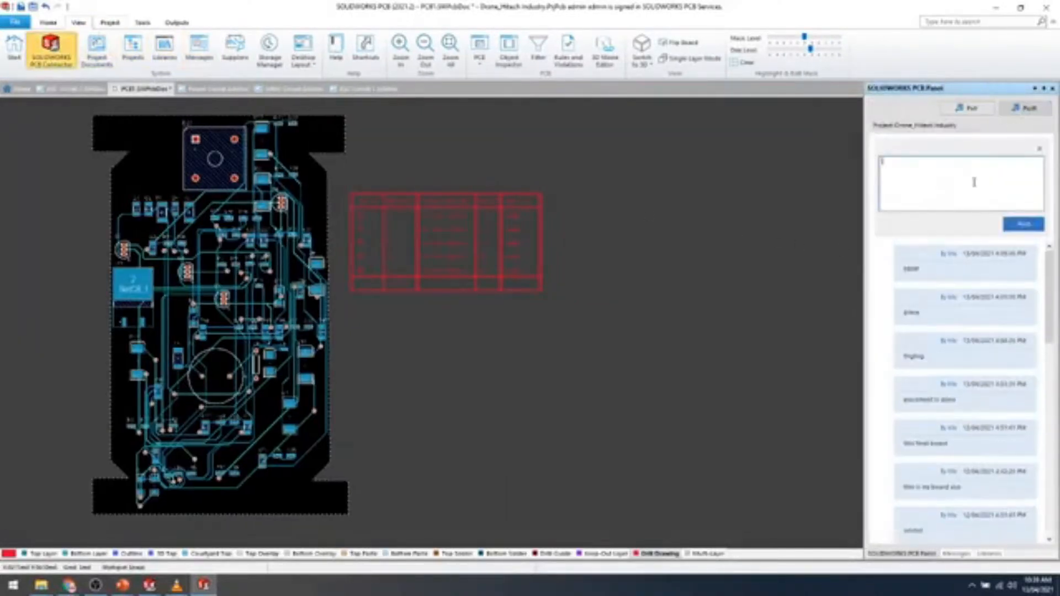
type("pipegf")
left_click(1024, 225)
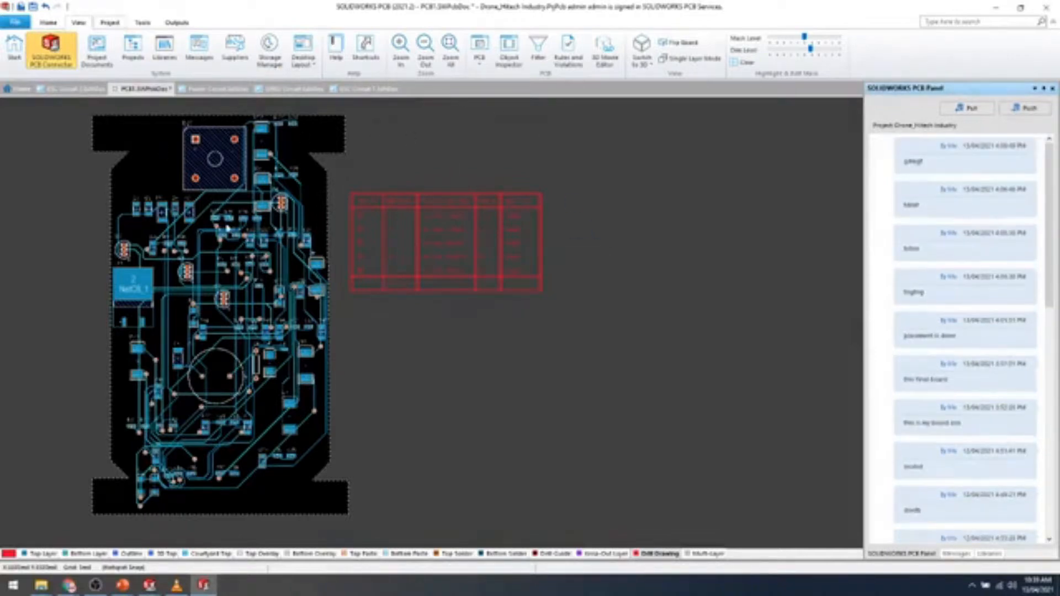
Show the Start page, view the list of managed projects that can be opened, and return to the drone project's document tree.
left_click(47, 22)
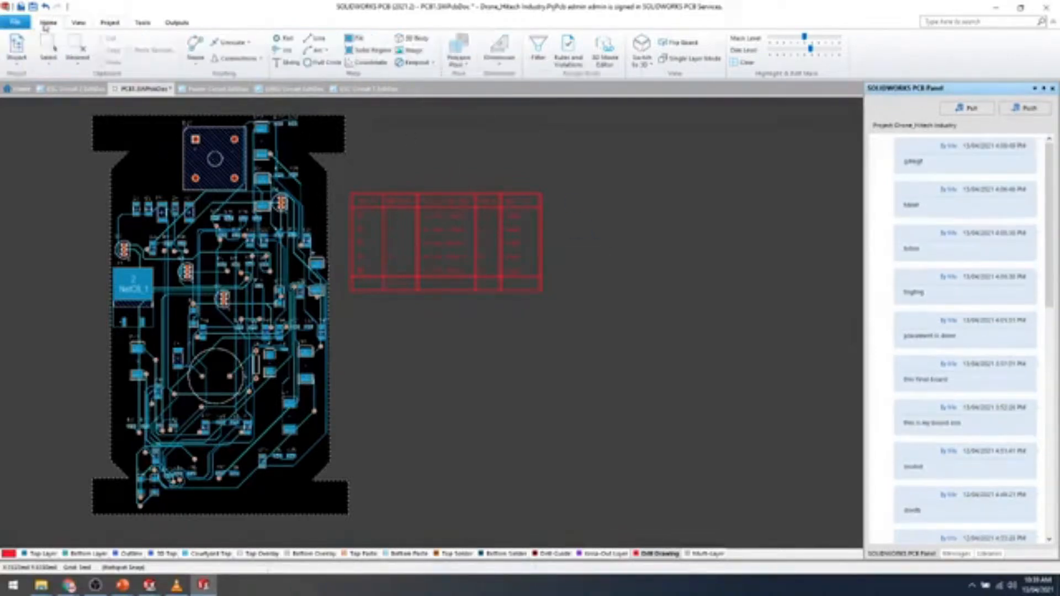
left_click(77, 23)
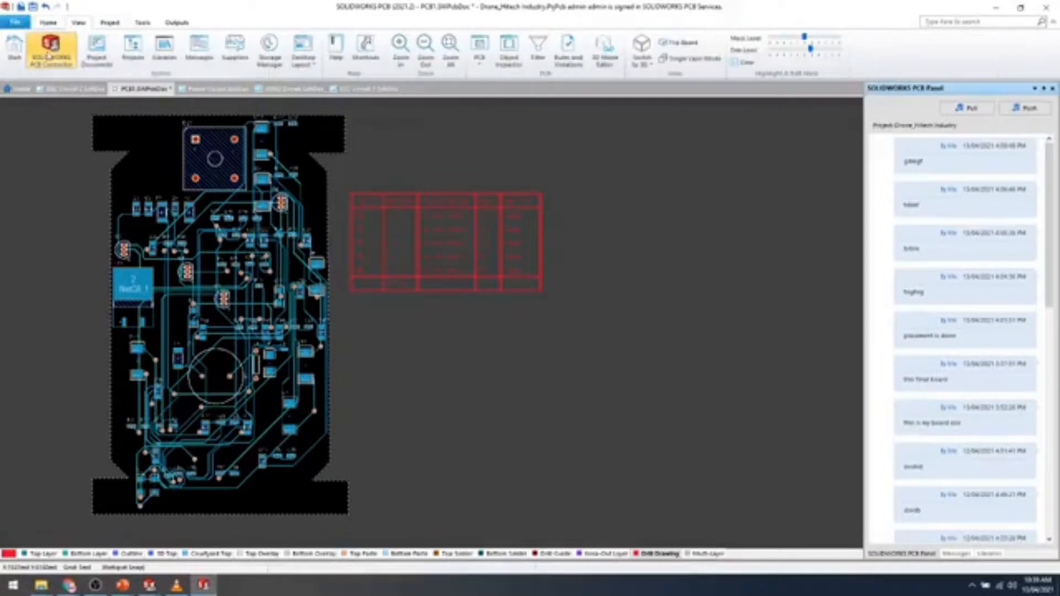
left_click(14, 49)
left_click(64, 145)
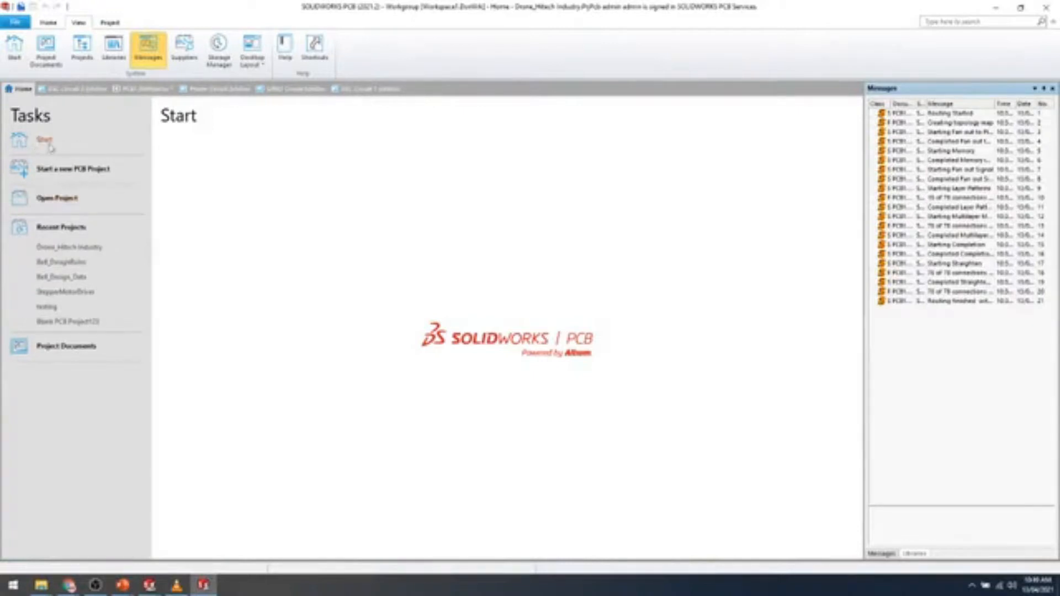
left_click(51, 200)
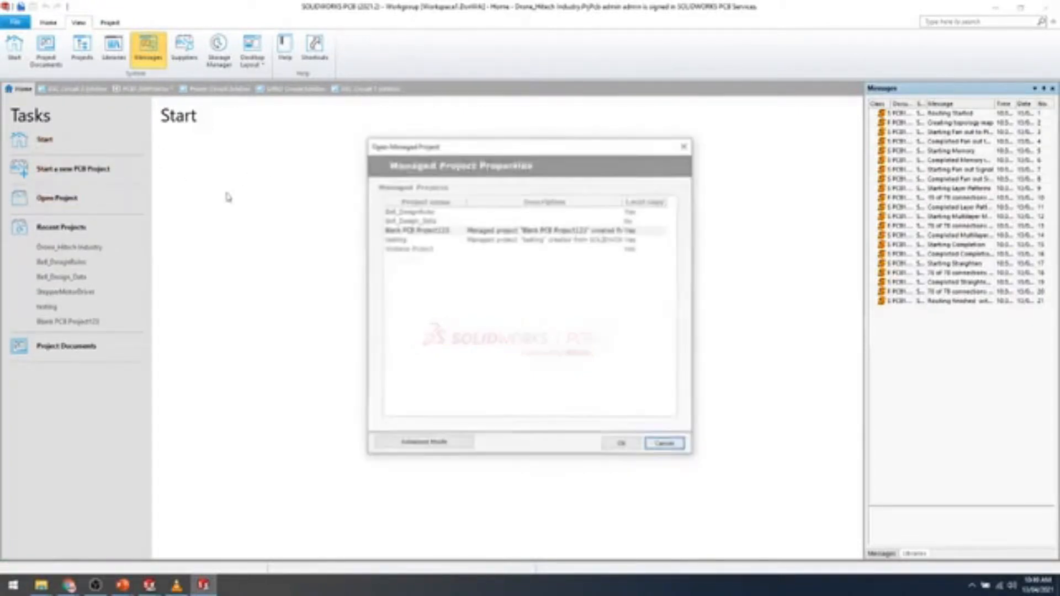
double_click(398, 250)
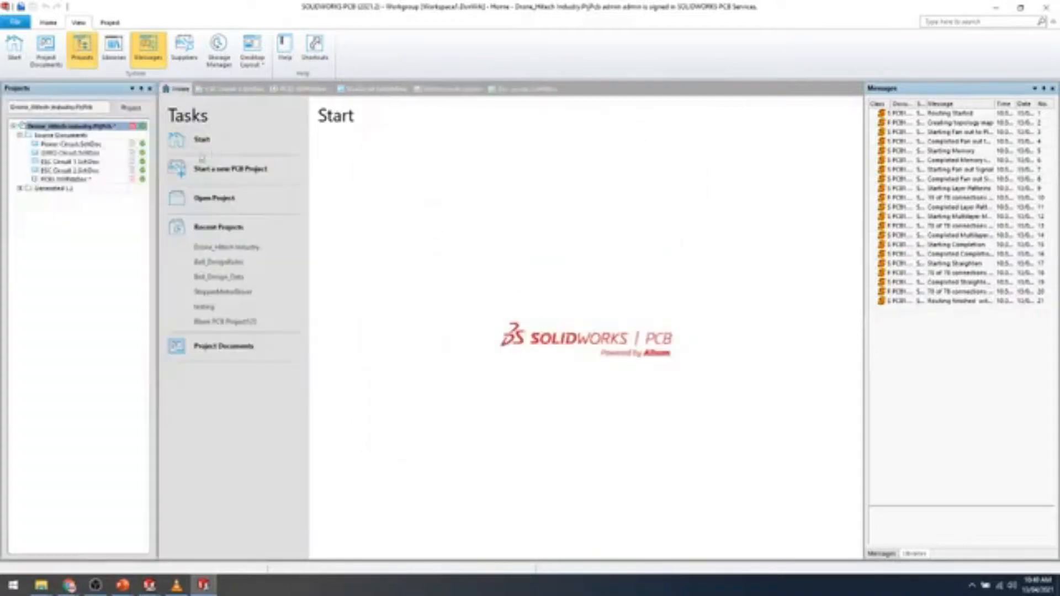
Open the Power Circuit schematic, examine its input power supply circuit and view the properties of inductor L1.
double_click(54, 146)
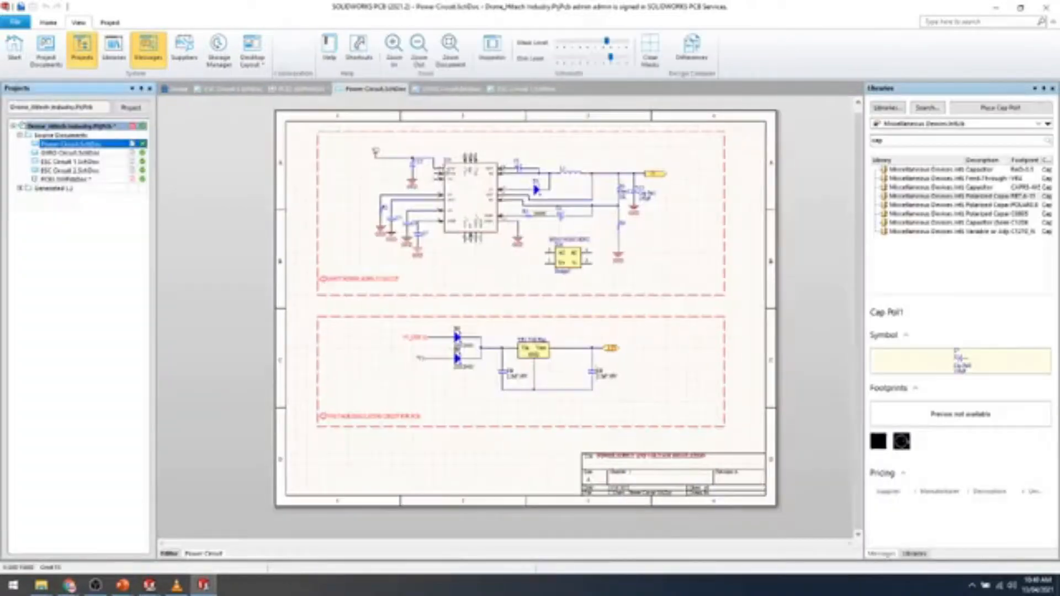
scroll(413, 183, "up", 3, "ctrl")
right_click_drag(505, 258, 464, 315)
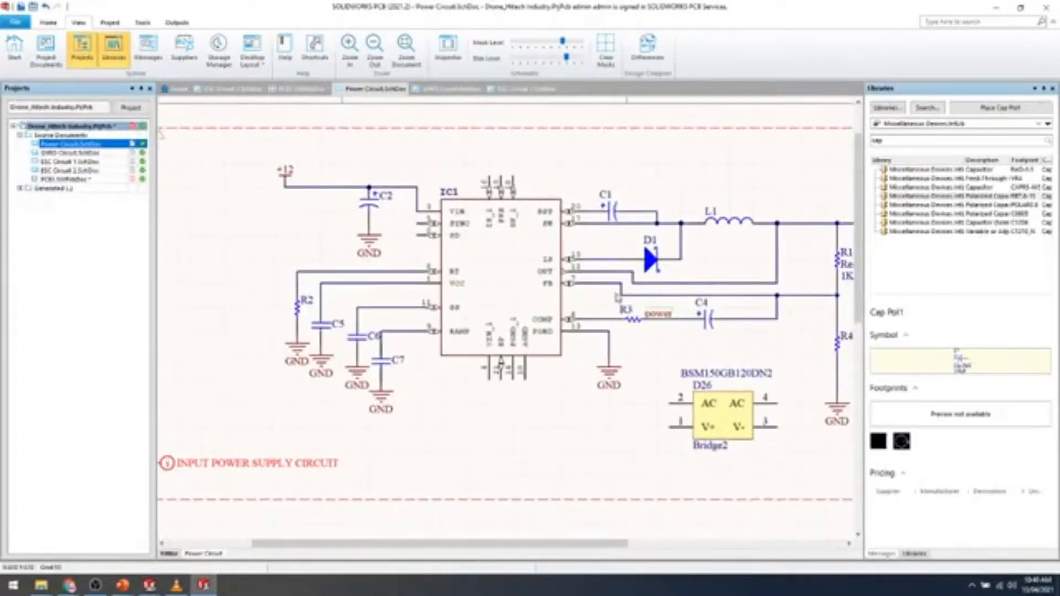
scroll(616, 295, "down", 2, "ctrl")
right_click_drag(625, 291, 481, 283)
scroll(576, 267, "up", 1, "ctrl")
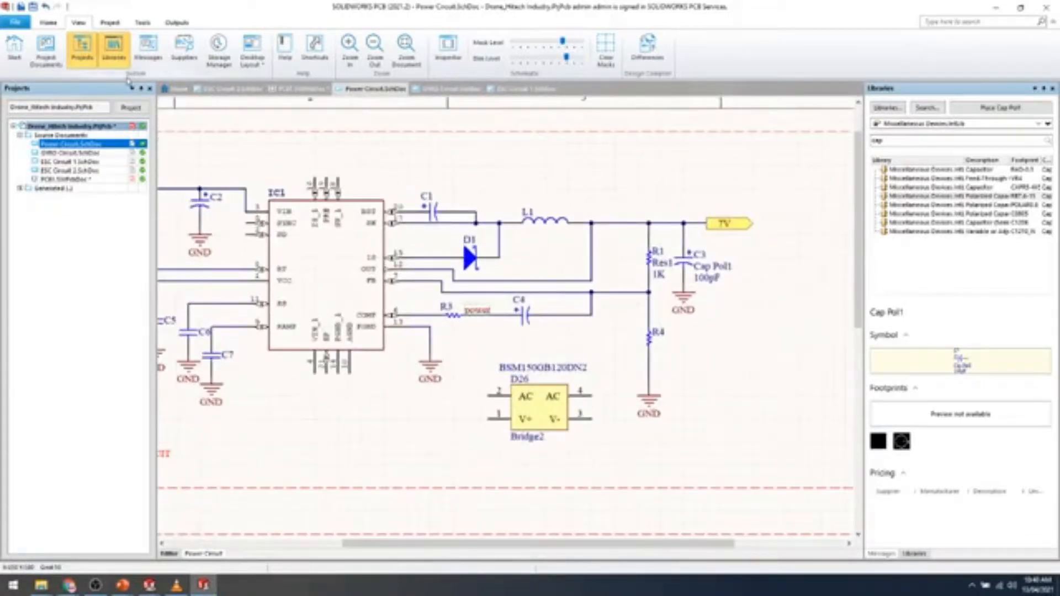
double_click(543, 223)
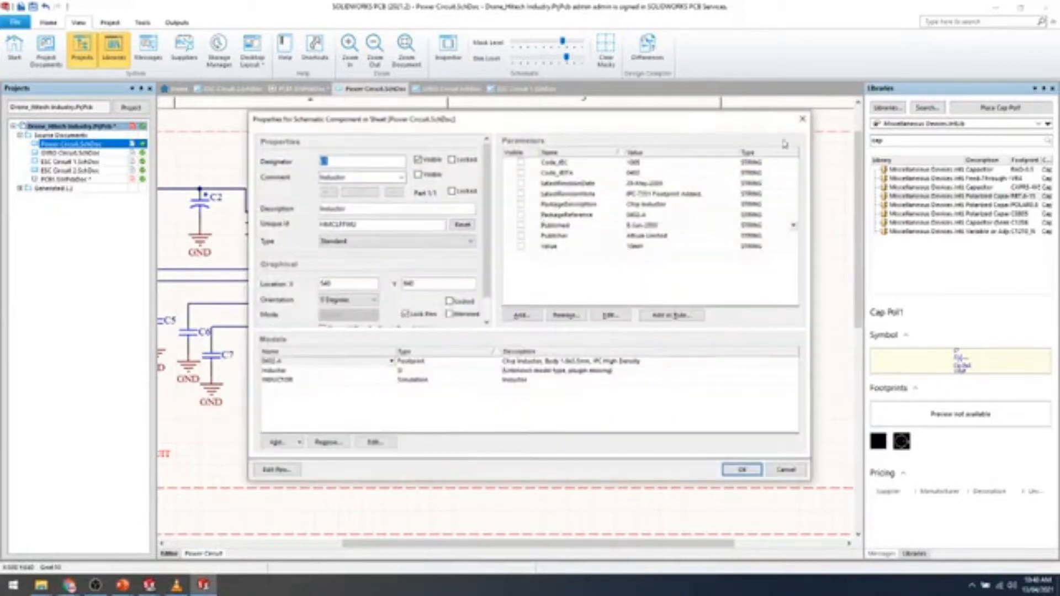
left_click(802, 119)
Open the supplier links of inductor L1 and search the suppliers for the keyword Inductor.
right_click(549, 224)
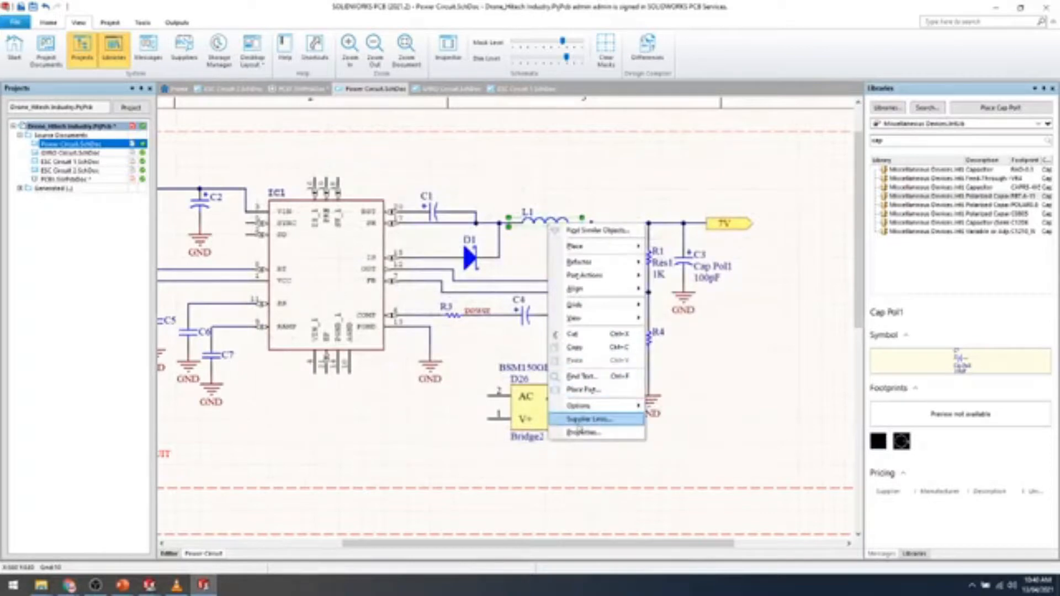
left_click(582, 419)
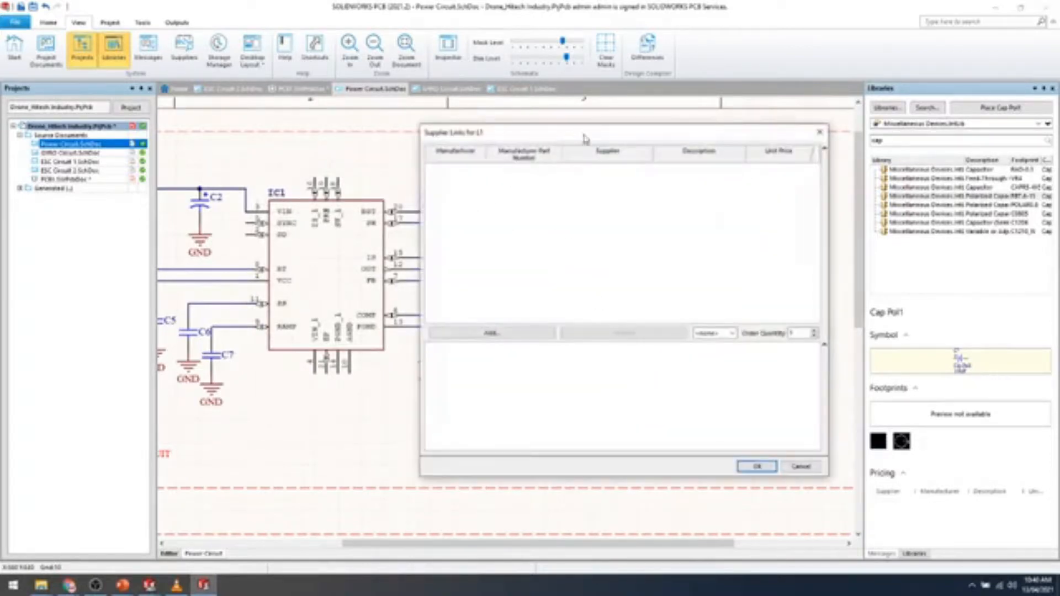
mouse_move(584, 134)
left_mouse_down()
mouse_move(503, 141)
mouse_move(721, 147)
mouse_move(710, 136)
mouse_move(596, 137)
left_mouse_up()
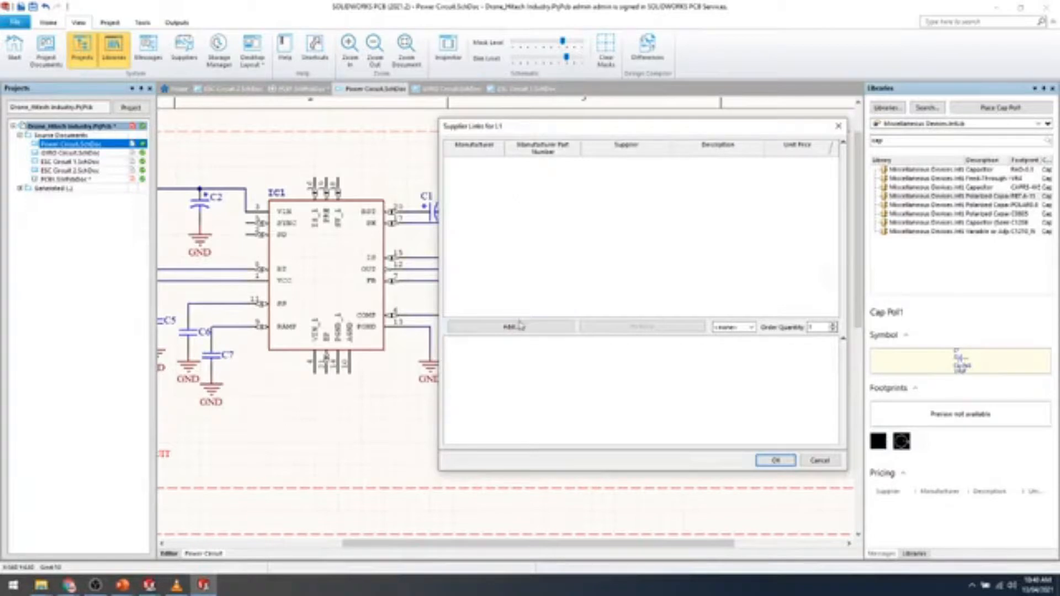
left_click(518, 327)
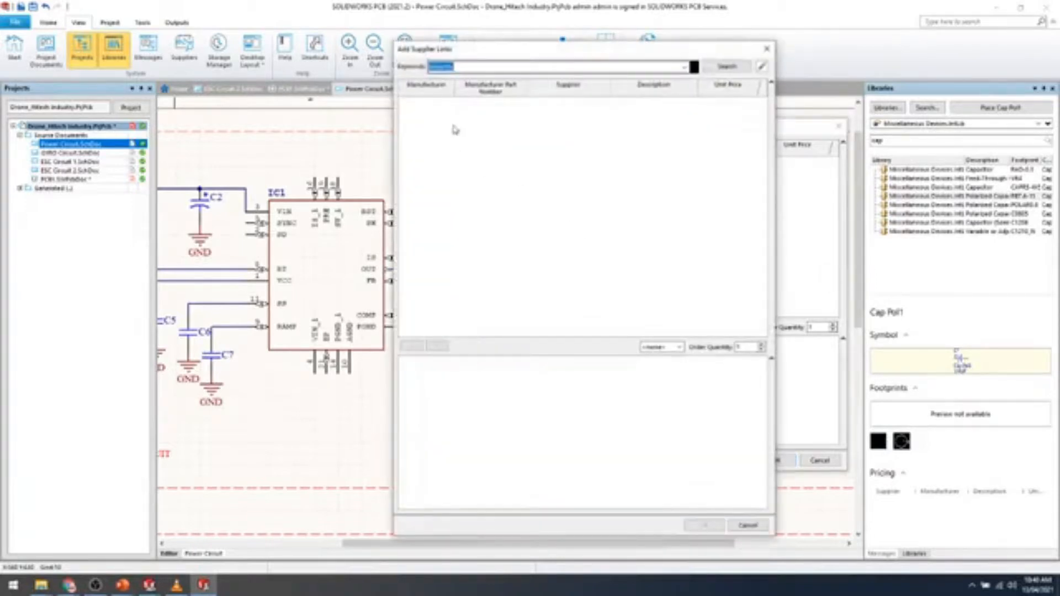
left_click(714, 69)
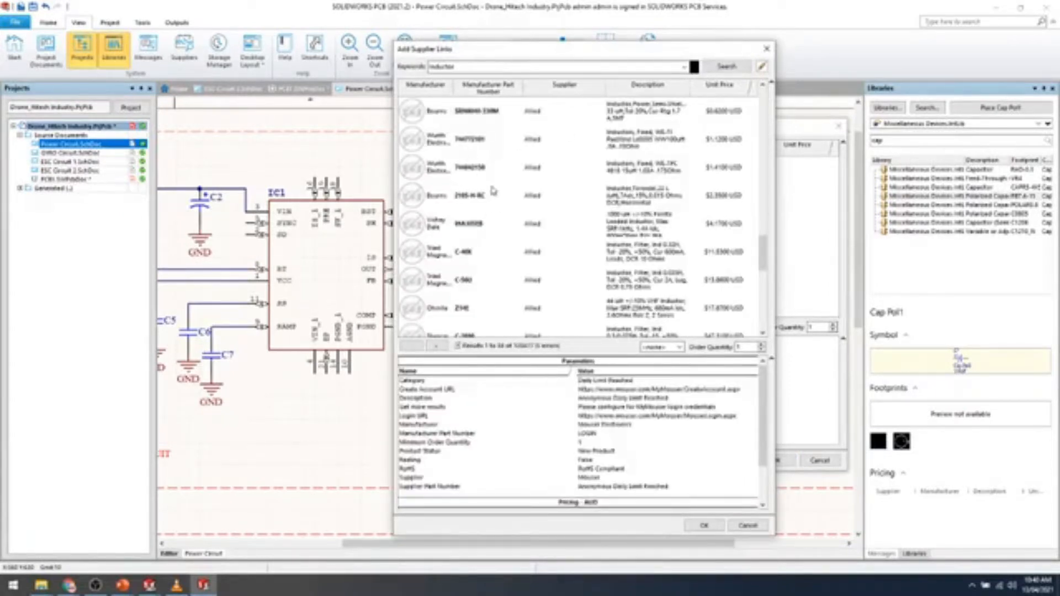
Browse the inductor offers, review the Würth part's parameters, documents and pricing, and close the supplier links without adding one.
scroll(501, 253, "down", 2)
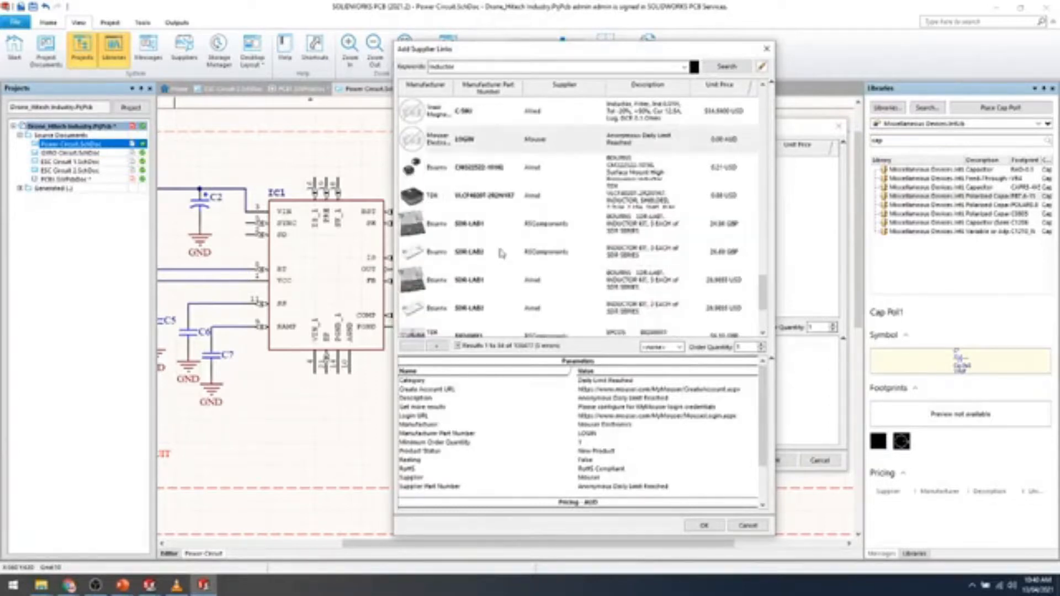
scroll(501, 253, "up", 1)
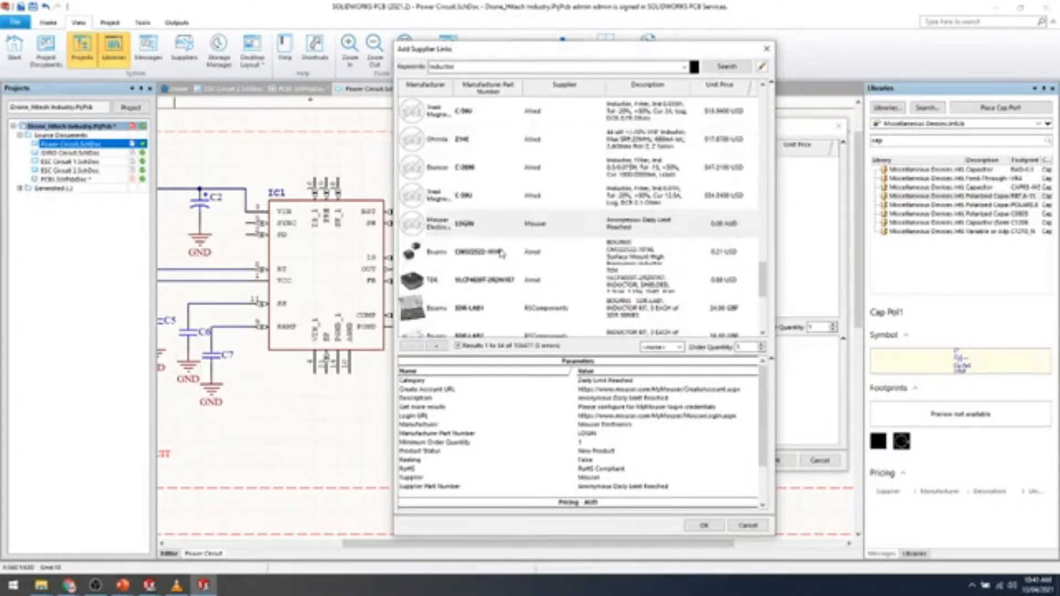
scroll(489, 225, "up", 3)
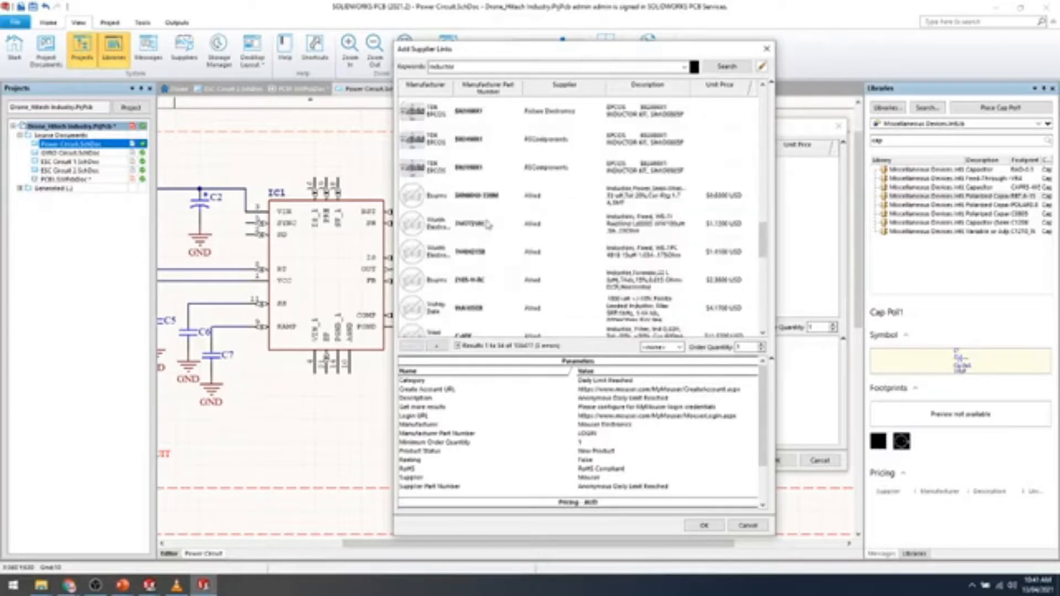
left_click(480, 193)
left_click(486, 230)
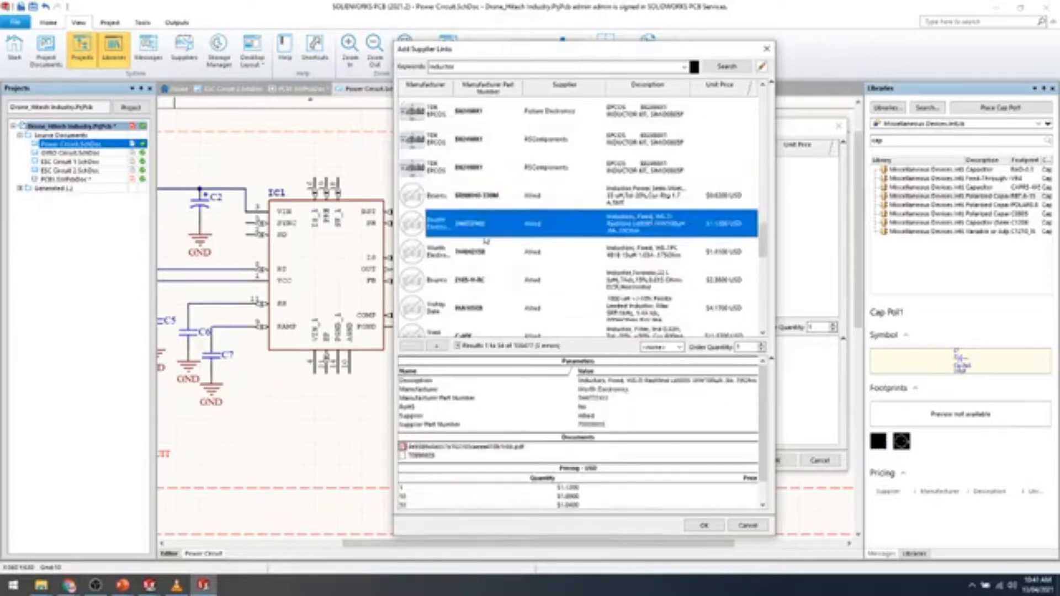
scroll(610, 442, "down", 2)
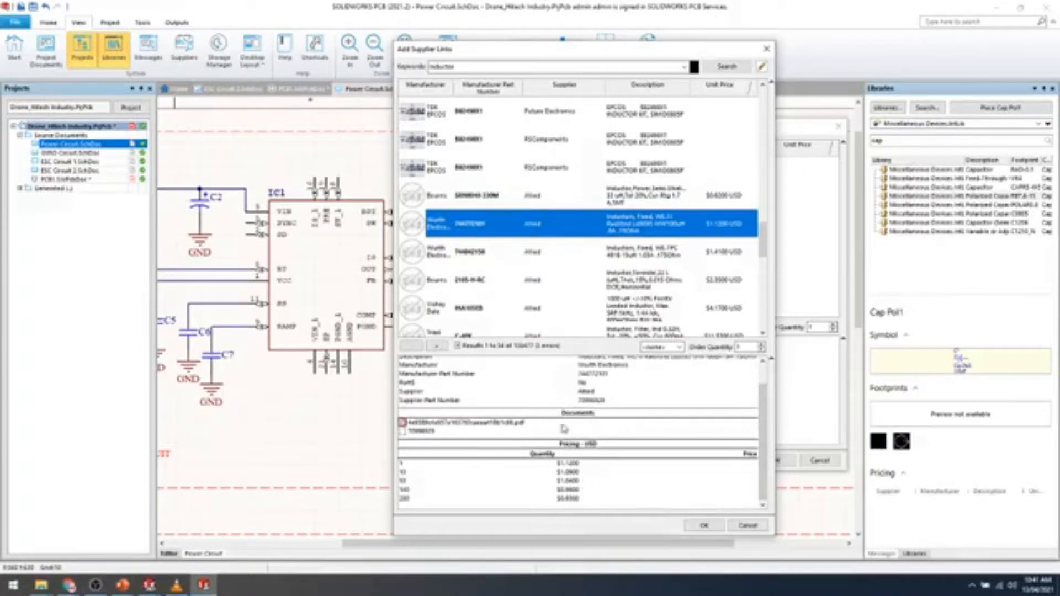
left_click_drag(765, 424, 765, 411)
left_click(766, 49)
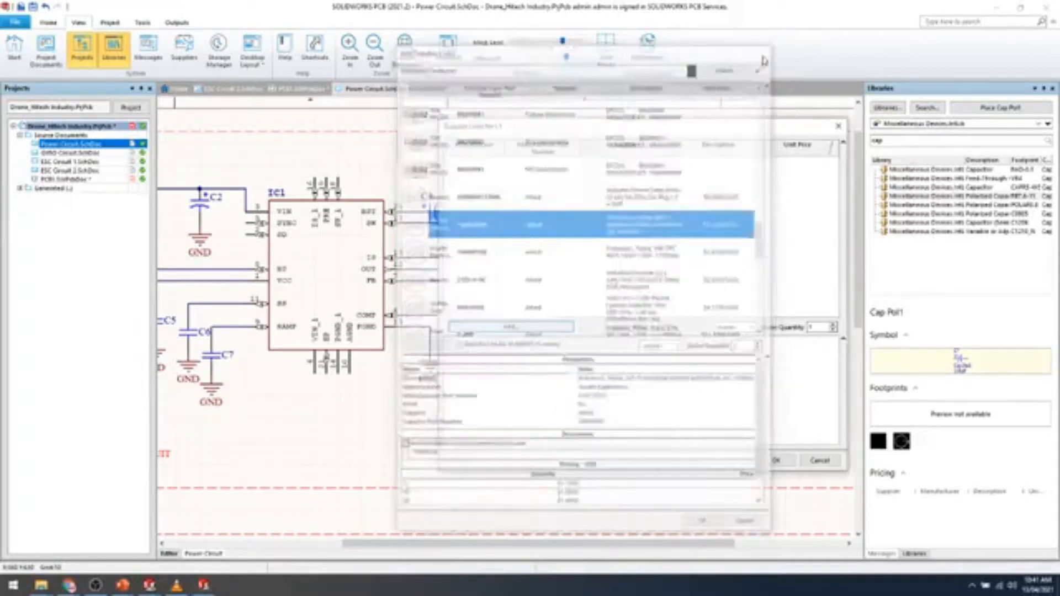
left_click(838, 126)
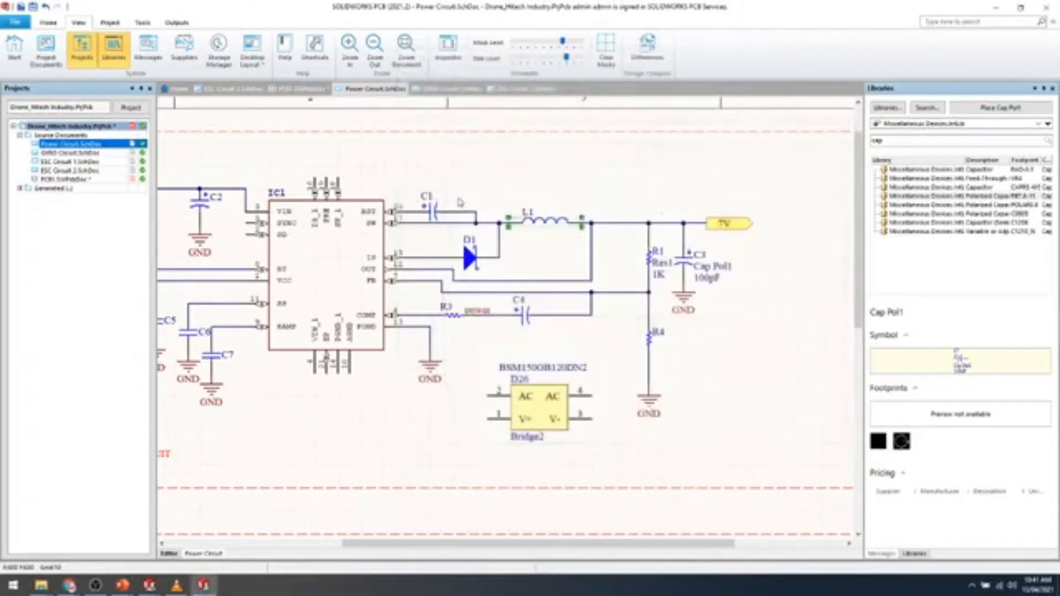
Open the supplier links of capacitor C1 and search the suppliers for the keyword Cap Pol1.
right_click(433, 213)
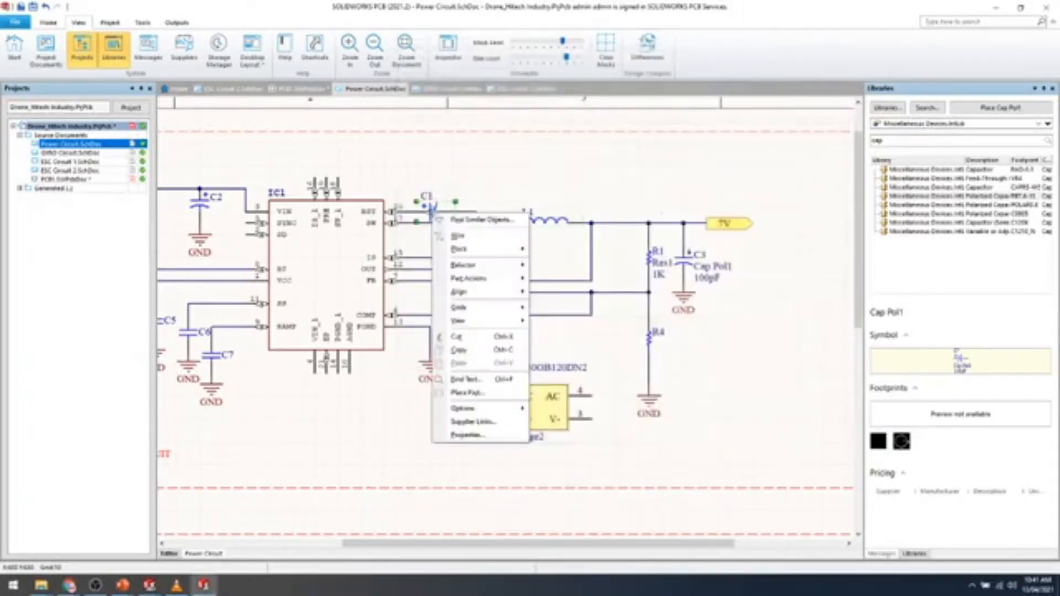
left_click(465, 423)
left_click(507, 329)
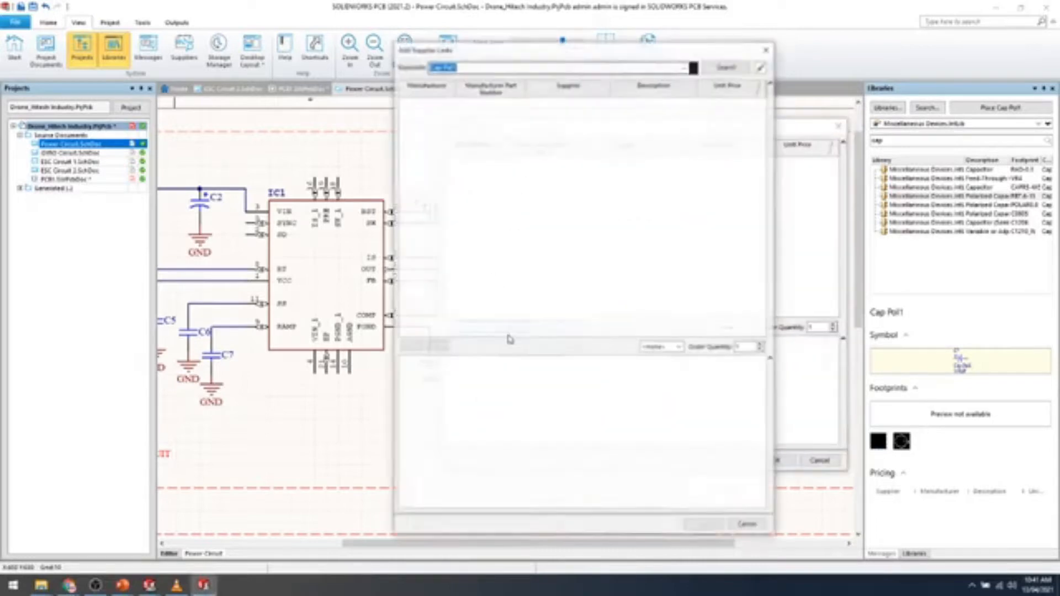
left_click(730, 71)
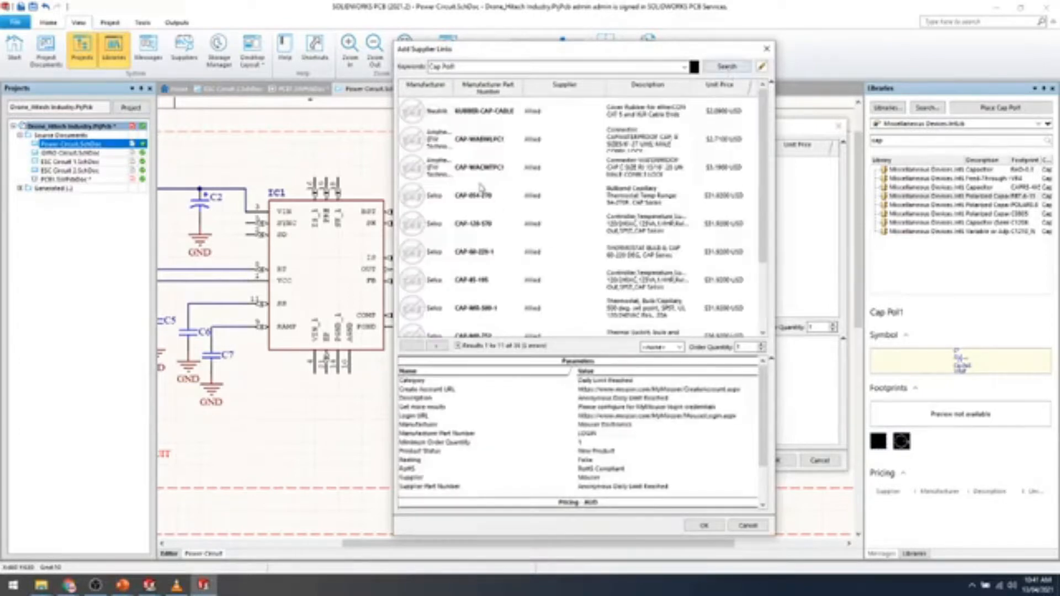
Review the capacitor search offers and add the Selco temperature controller from Allied, supplier part 70098671, as C1's supplier link.
left_click(525, 252)
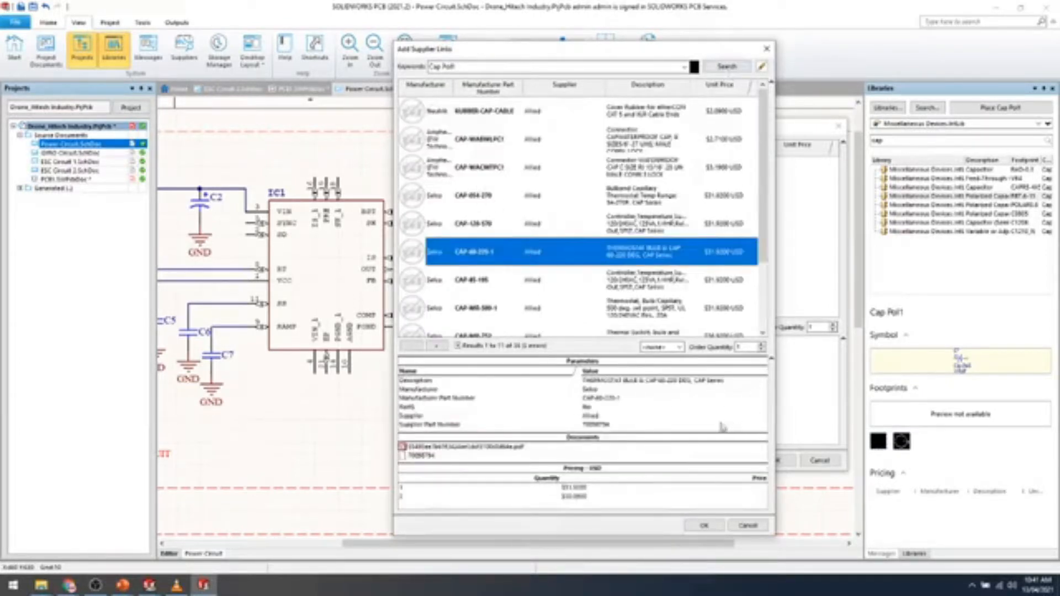
scroll(545, 216, "down", 1)
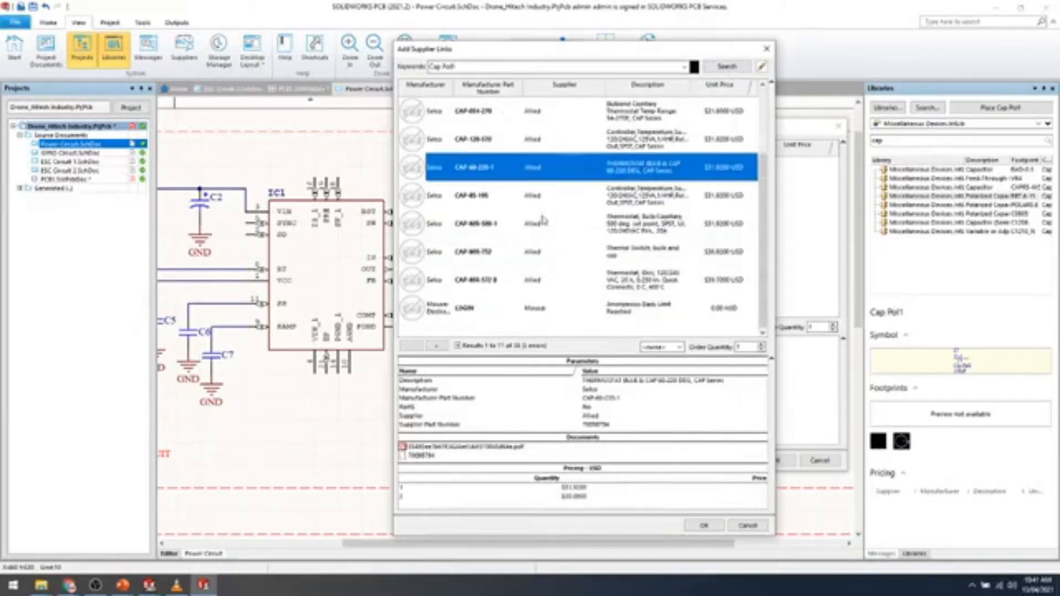
left_click(552, 205)
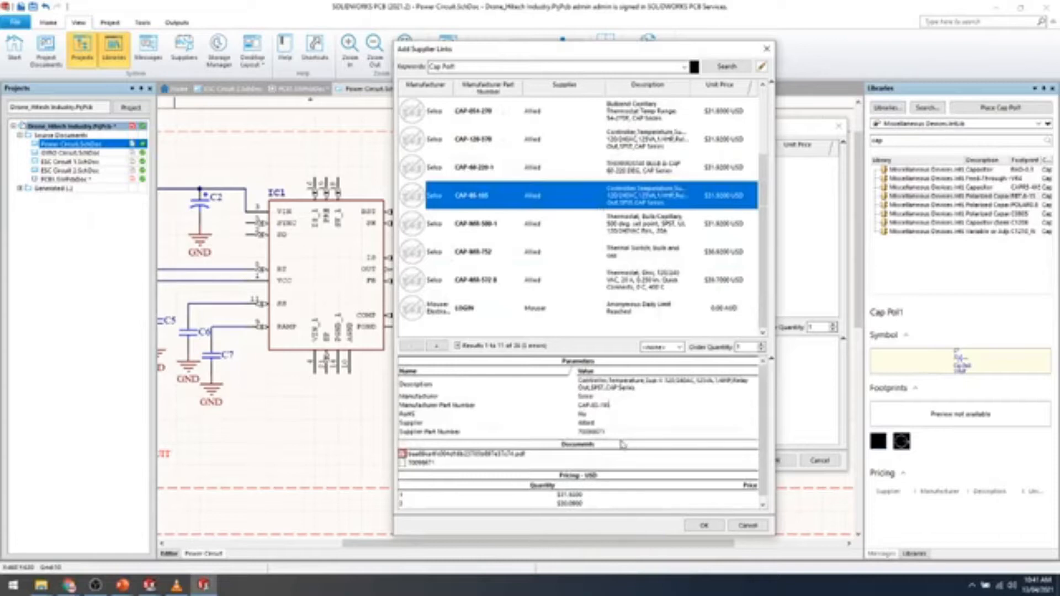
left_click(704, 525)
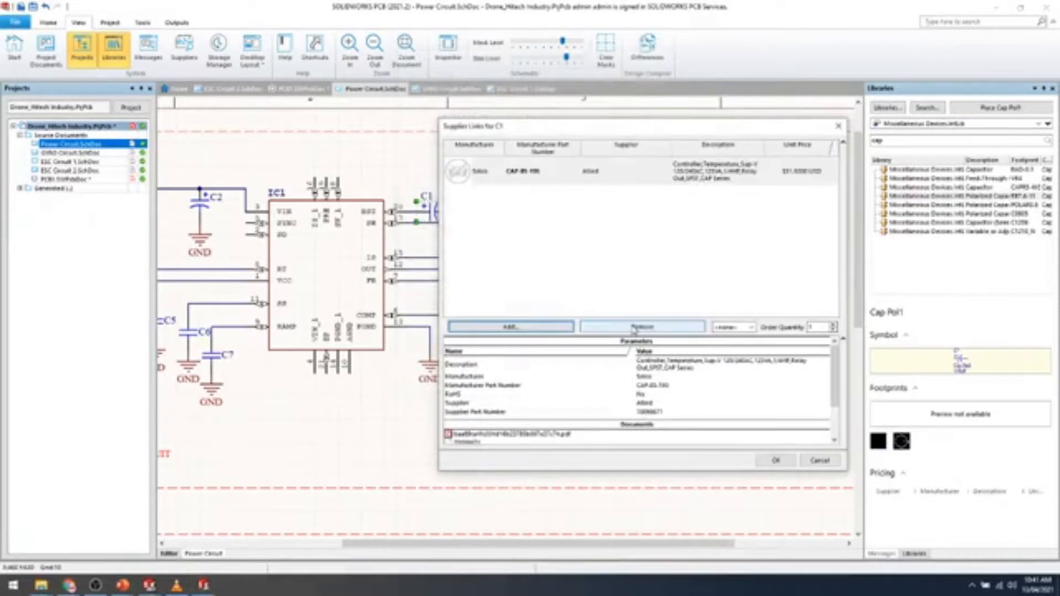
left_click(779, 461)
left_click(512, 178)
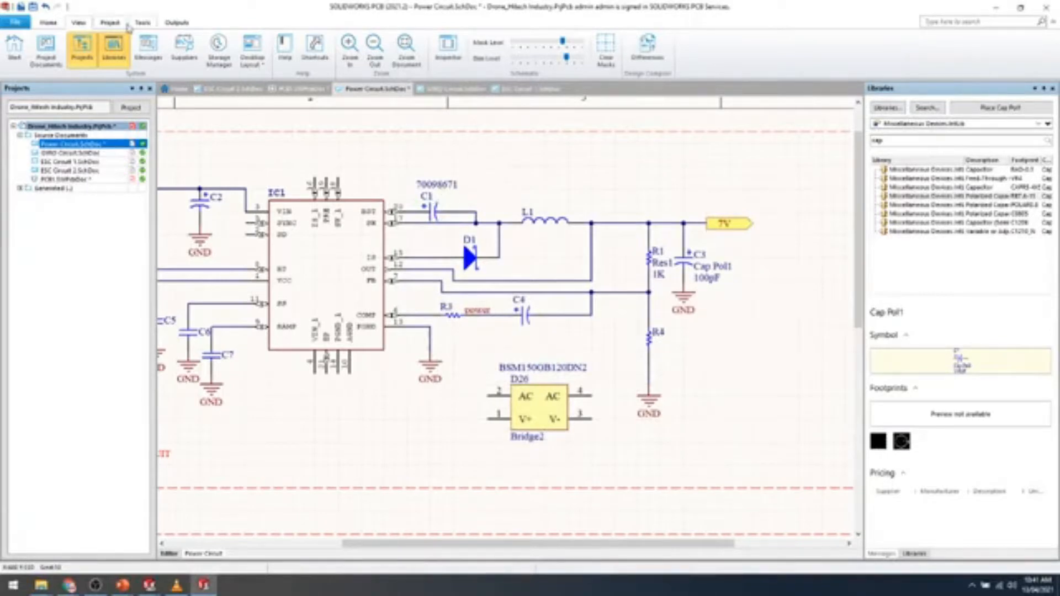
View the Electrical Rules Check setup for the schematic and close it without changing any option.
left_click(125, 25)
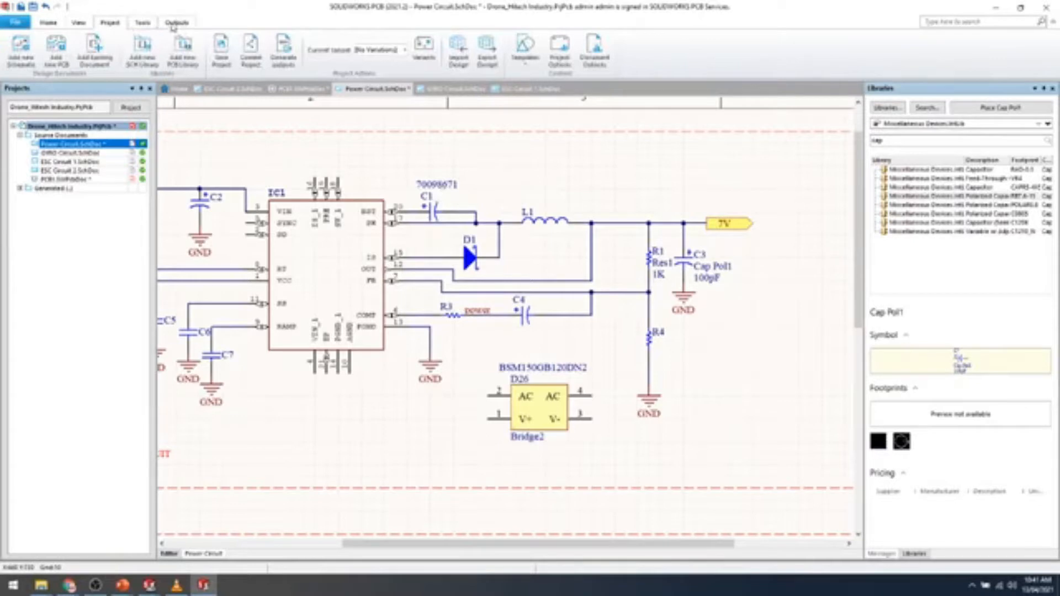
left_click(176, 22)
left_click(144, 24)
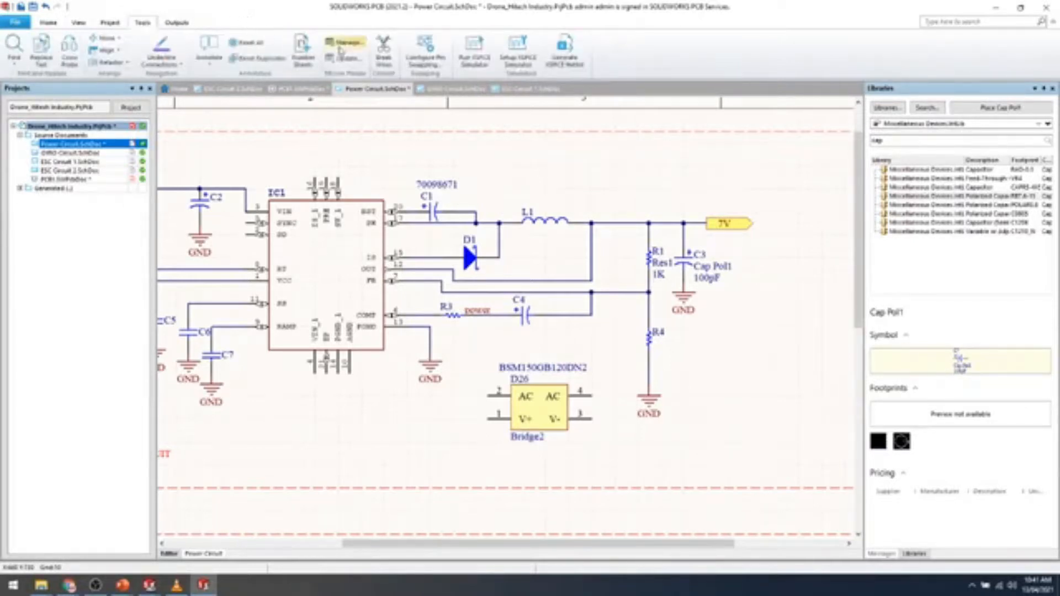
left_click(177, 23)
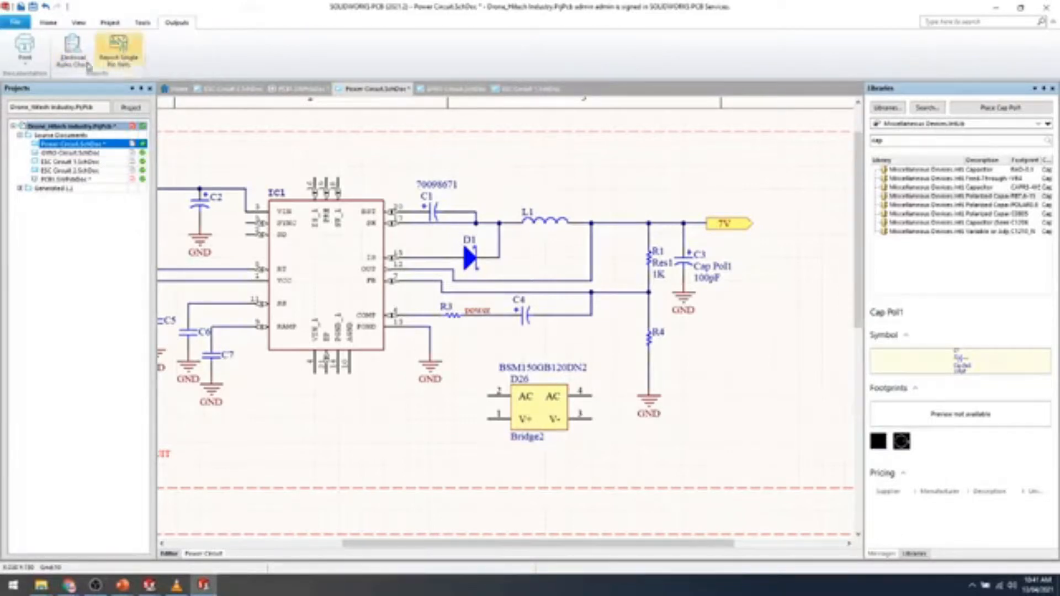
left_click(87, 60)
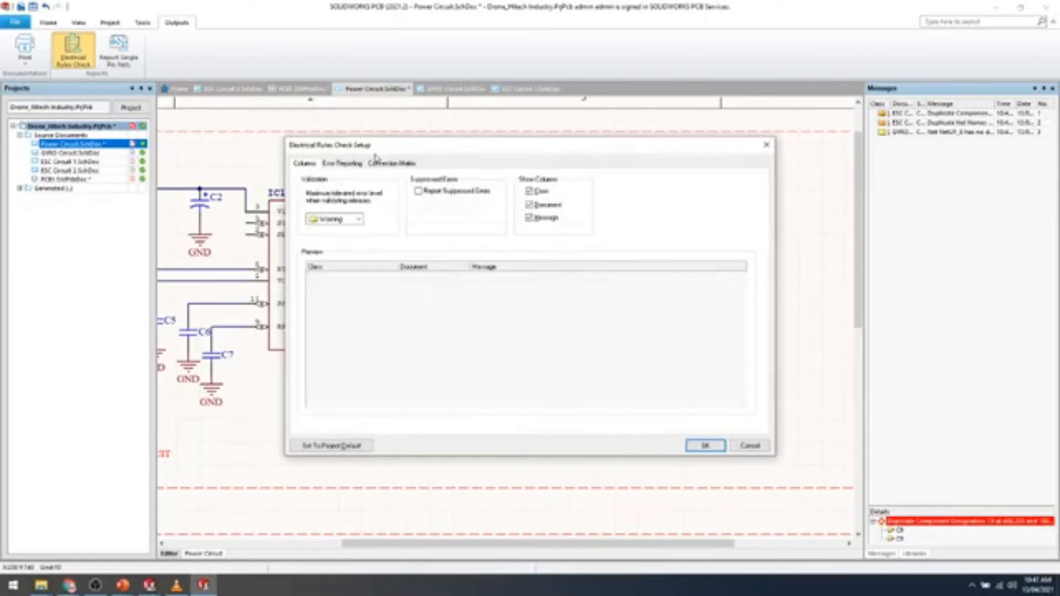
left_click(766, 145)
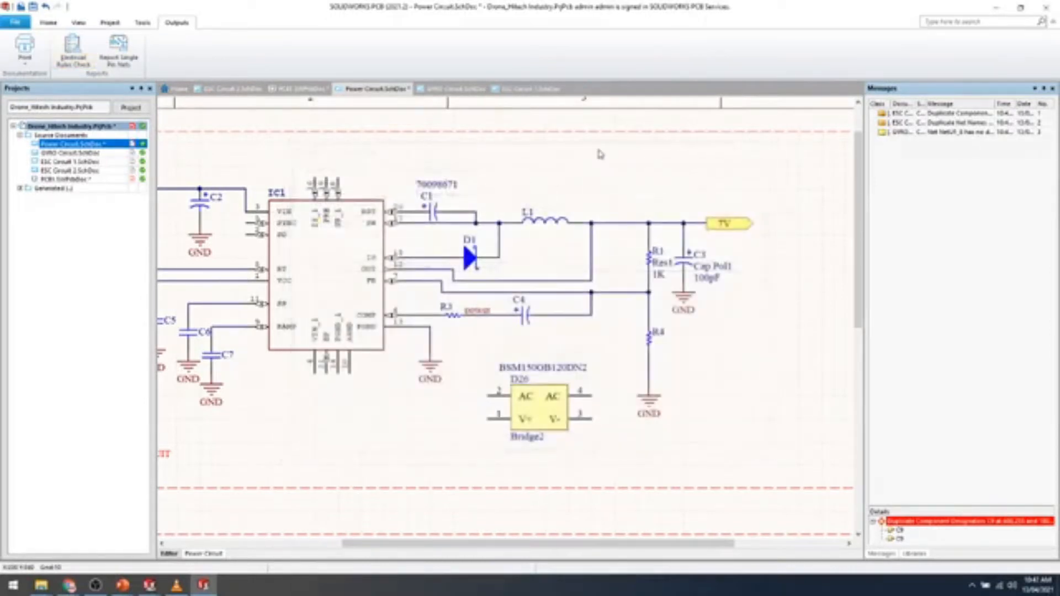
Compile the project Drone_Hitech Industry.PrjPcb, look through its messages, and generate the single pin nets report.
left_click(48, 22)
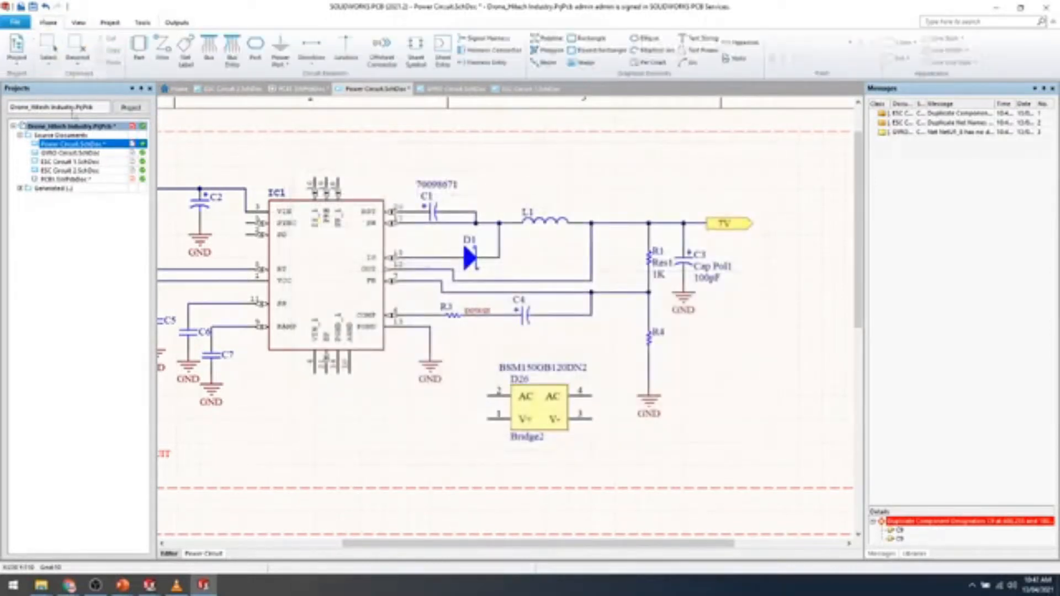
right_click(60, 126)
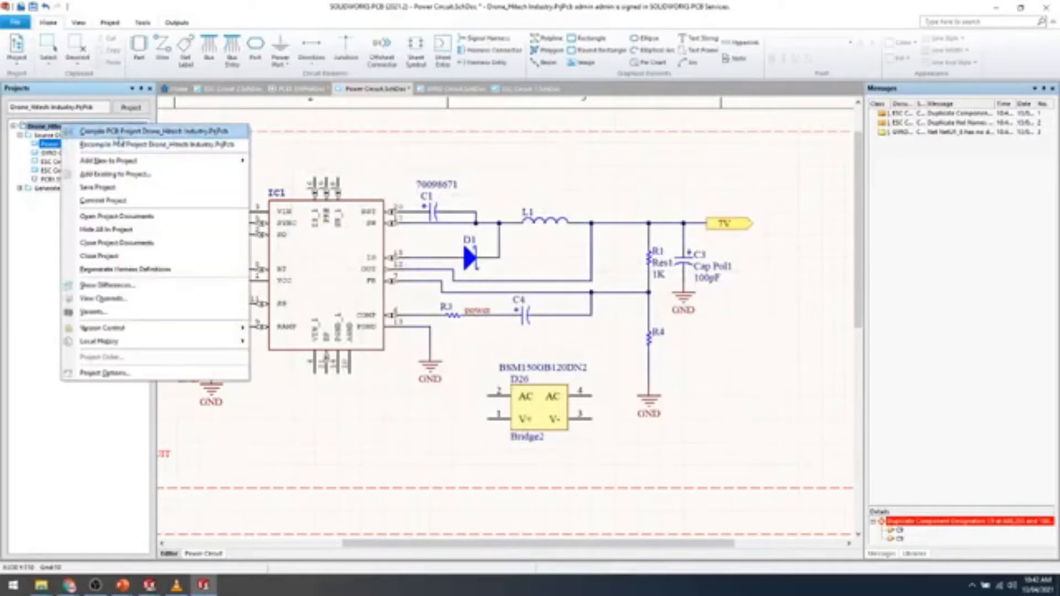
left_click(127, 130)
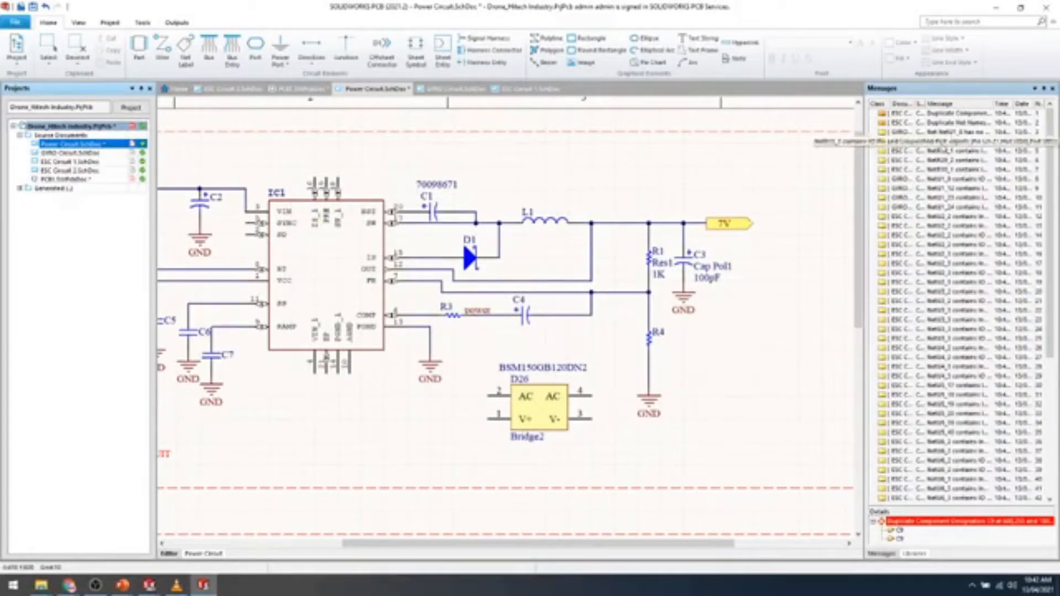
left_click_drag(1047, 128, 1048, 267)
left_click_drag(1056, 306, 1048, 157)
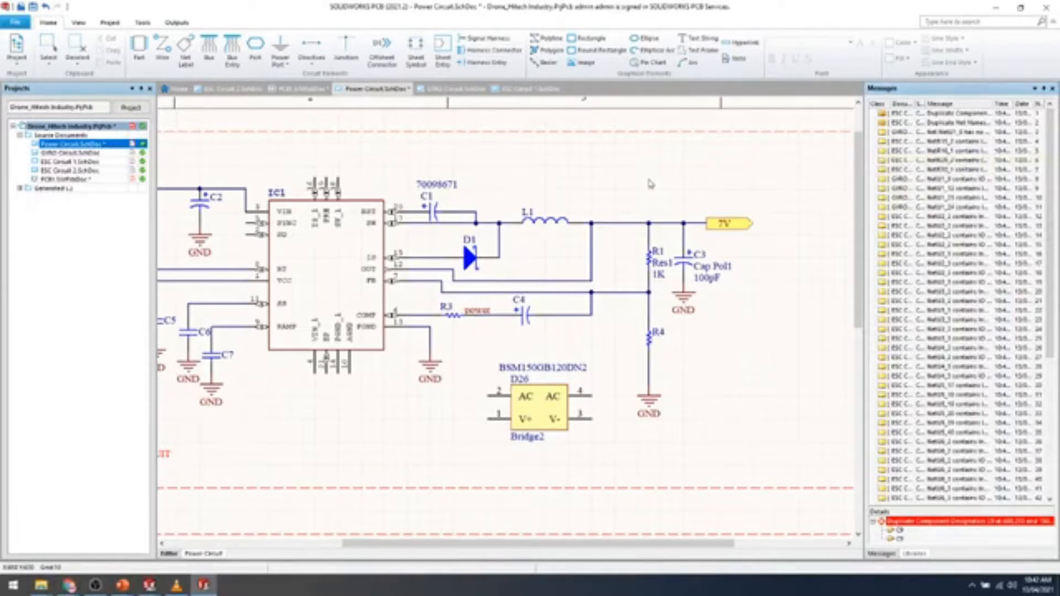
left_click(188, 23)
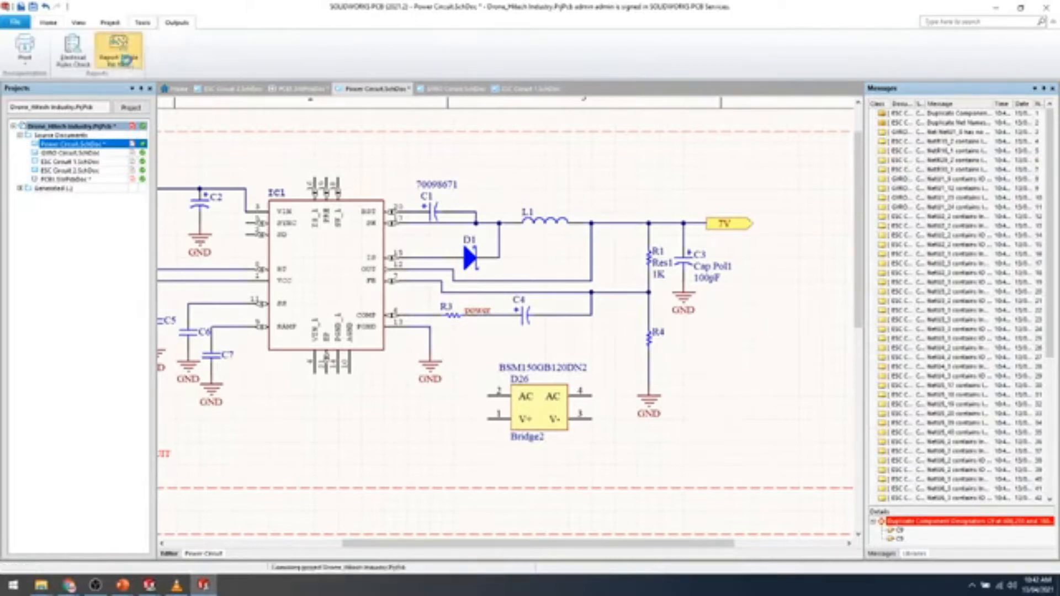
left_click(118, 48)
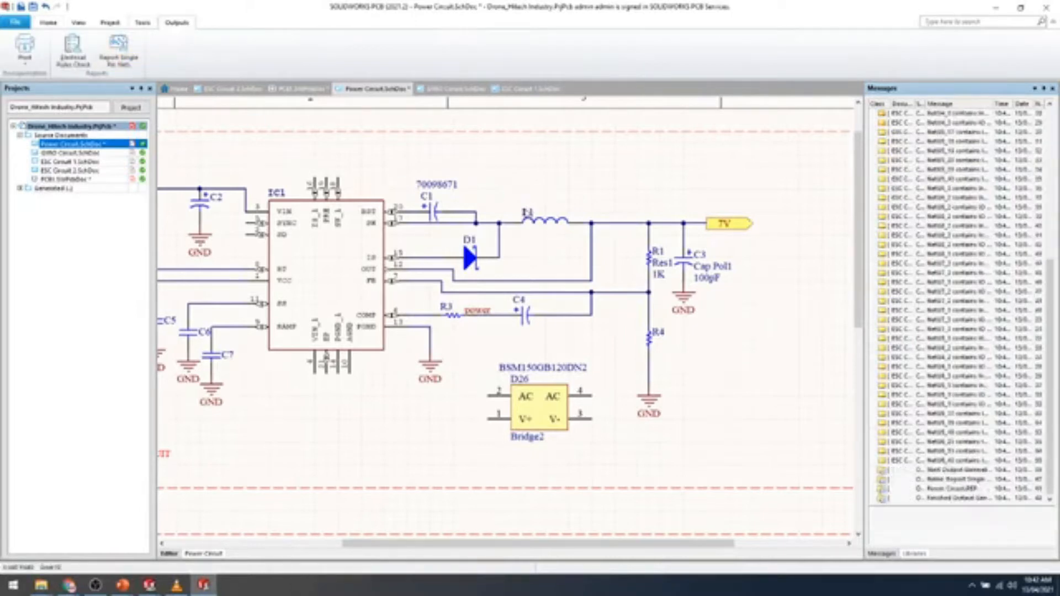
Examine the XSPICE simulator's analysis setup with its analyses and available signals, and close it unchanged.
left_click(143, 23)
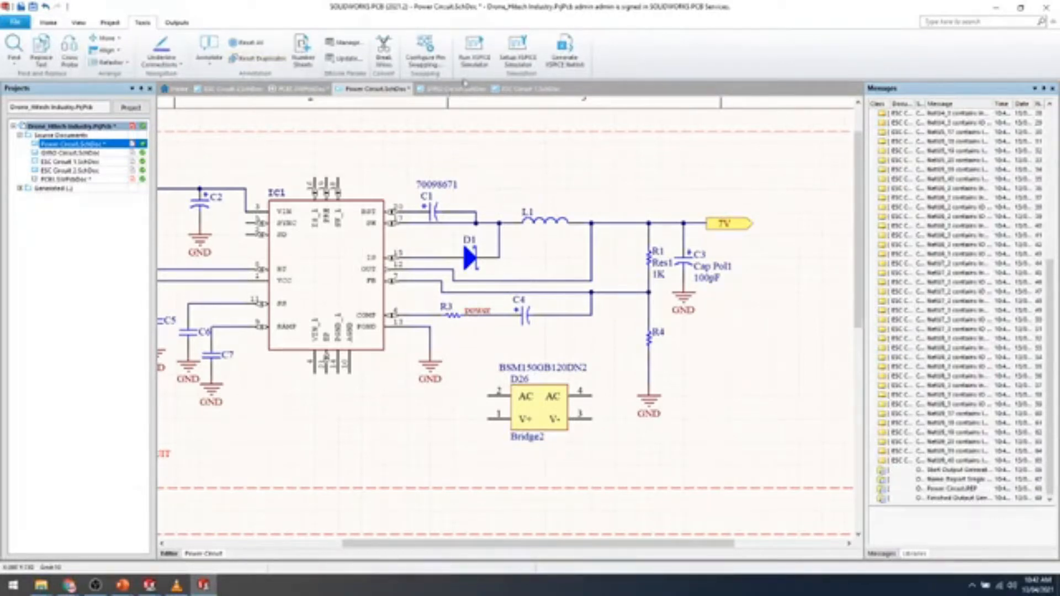
left_click(517, 51)
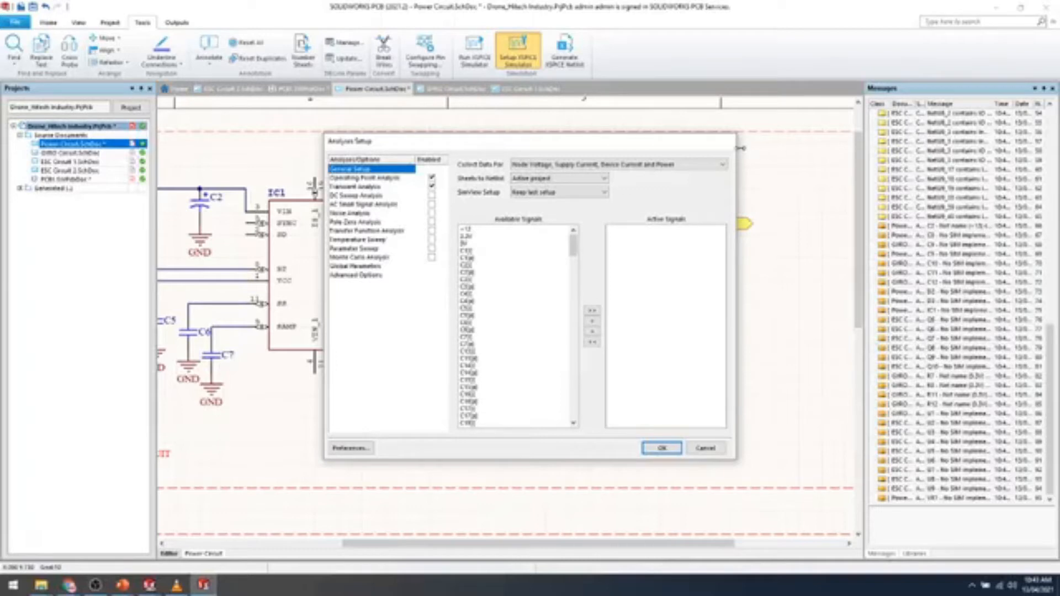
left_click_drag(647, 150, 644, 161)
left_click(704, 460)
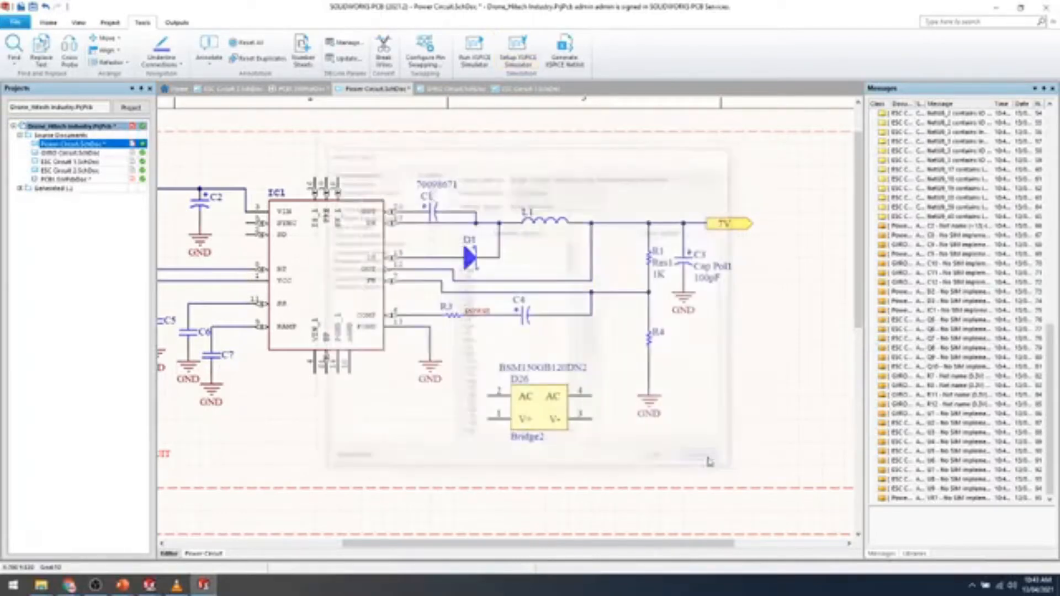
View the properties of diode D1, check its Simulation model entry, and close them without changes.
double_click(470, 260)
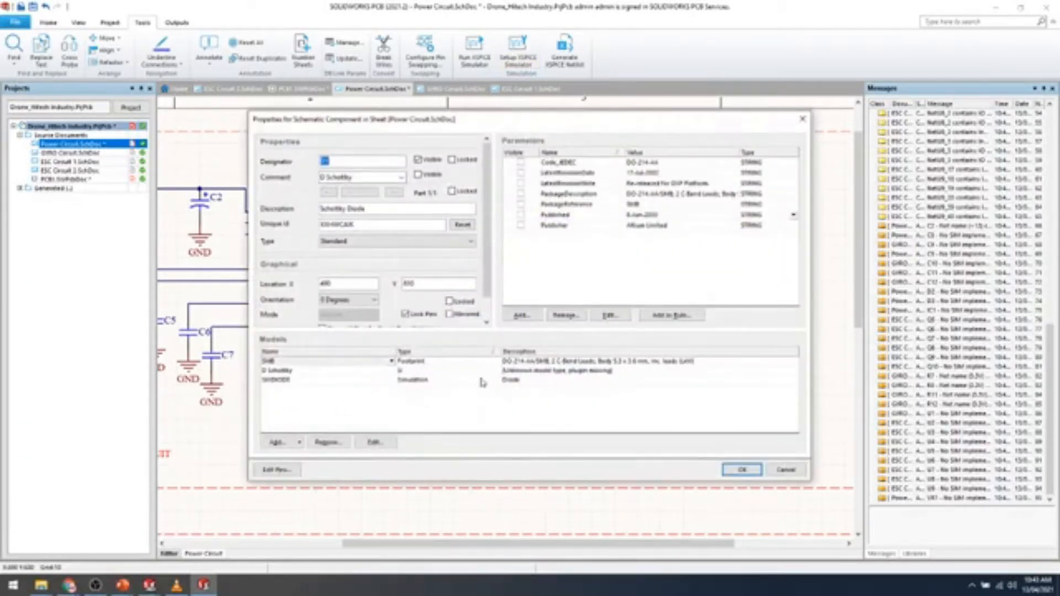
left_click(439, 381)
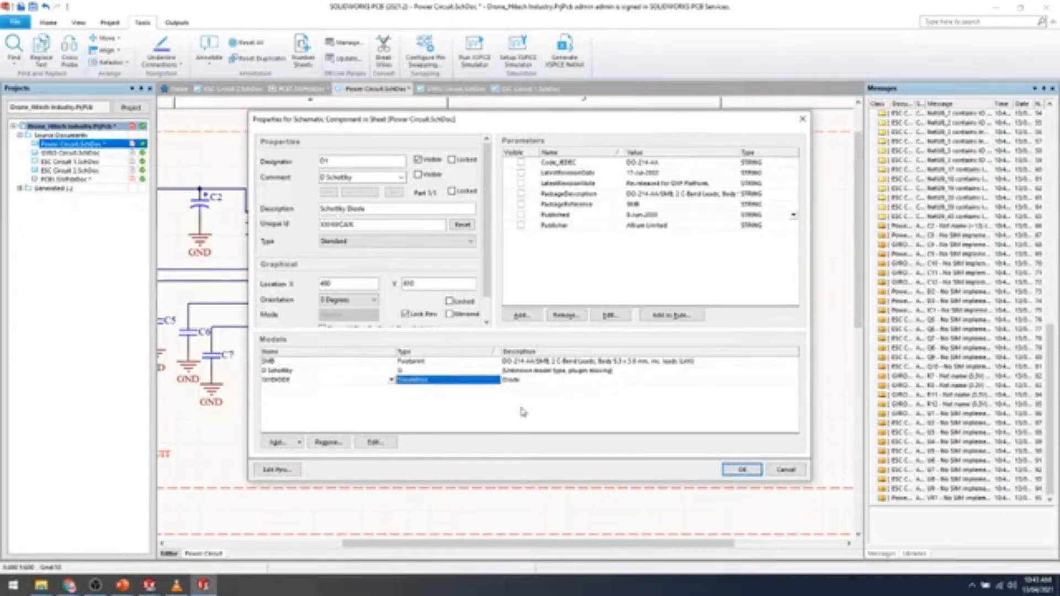
left_click(786, 470)
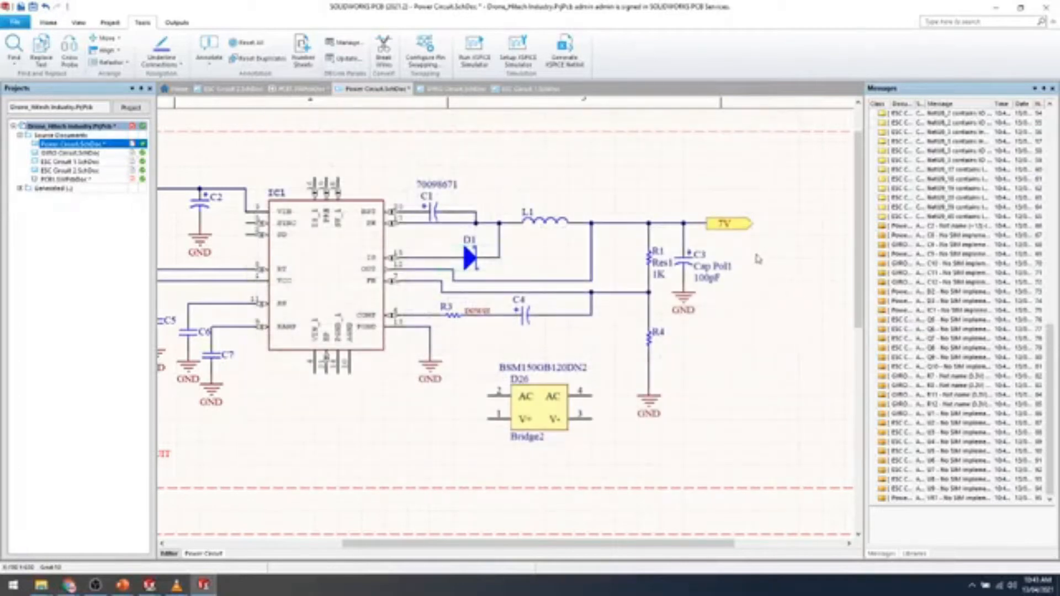
Show the PCB1 board layout and look over its available fabrication, report and export outputs.
scroll(352, 224, "down", 2, "ctrl")
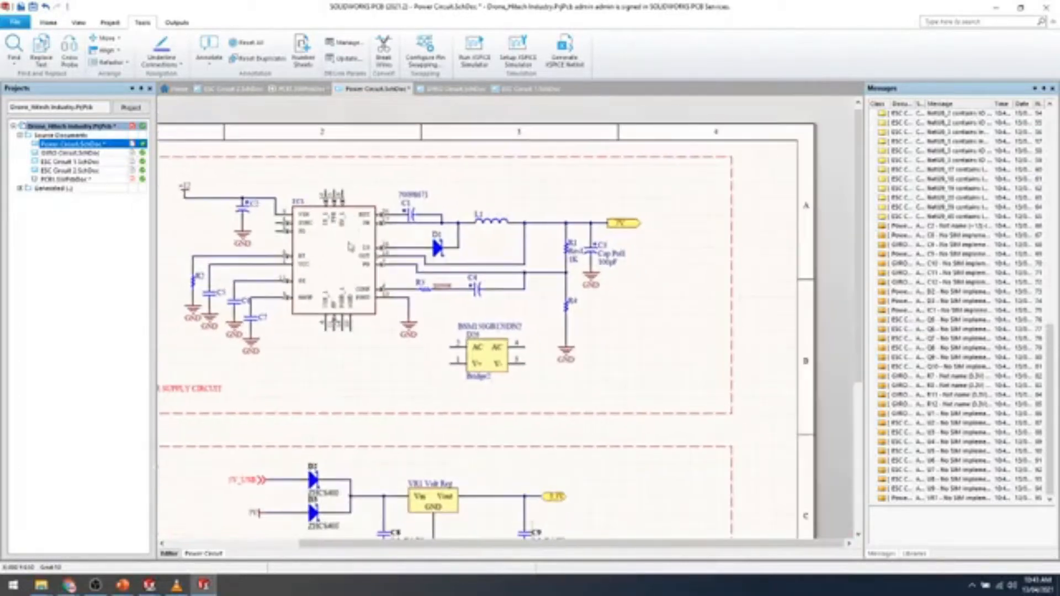
scroll(425, 247, "down", 1, "ctrl")
double_click(91, 179)
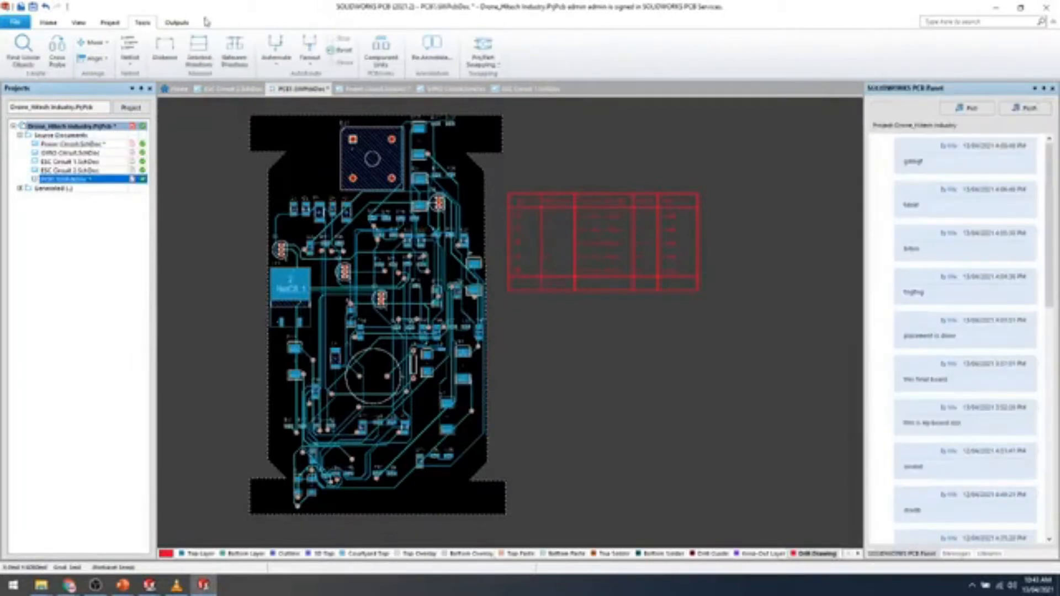
left_click(177, 24)
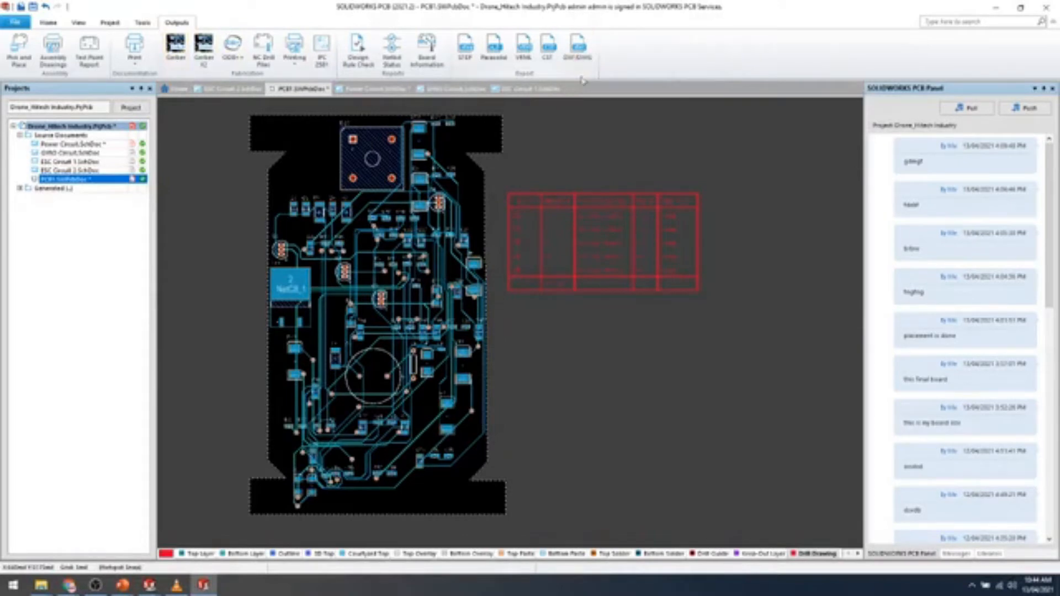
left_click(143, 22)
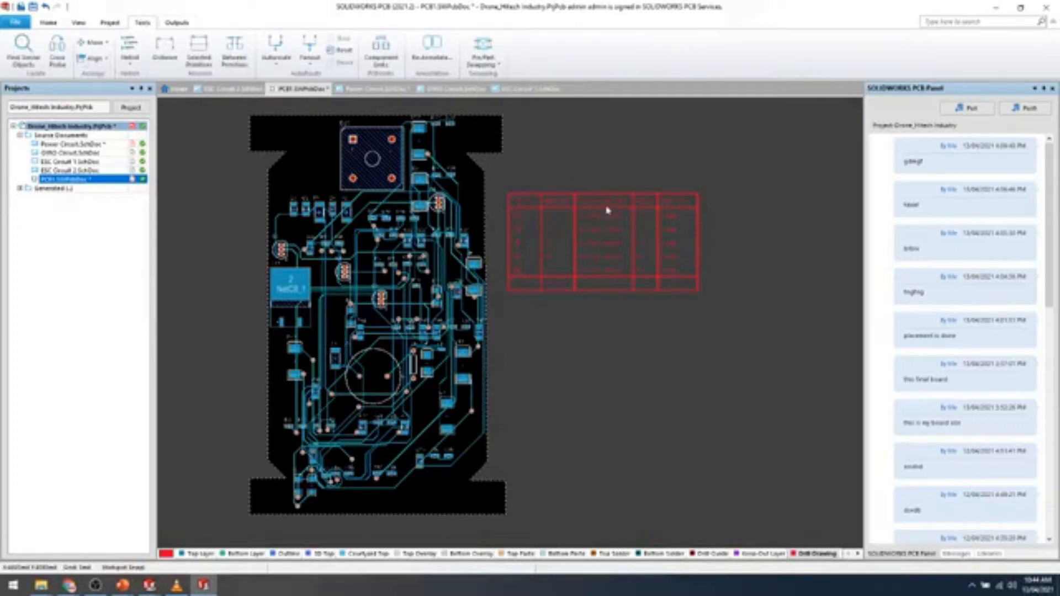
Switch to the running PowerPoint slide show on SOLIDWORKS PCB.
mouse_move(131, 592)
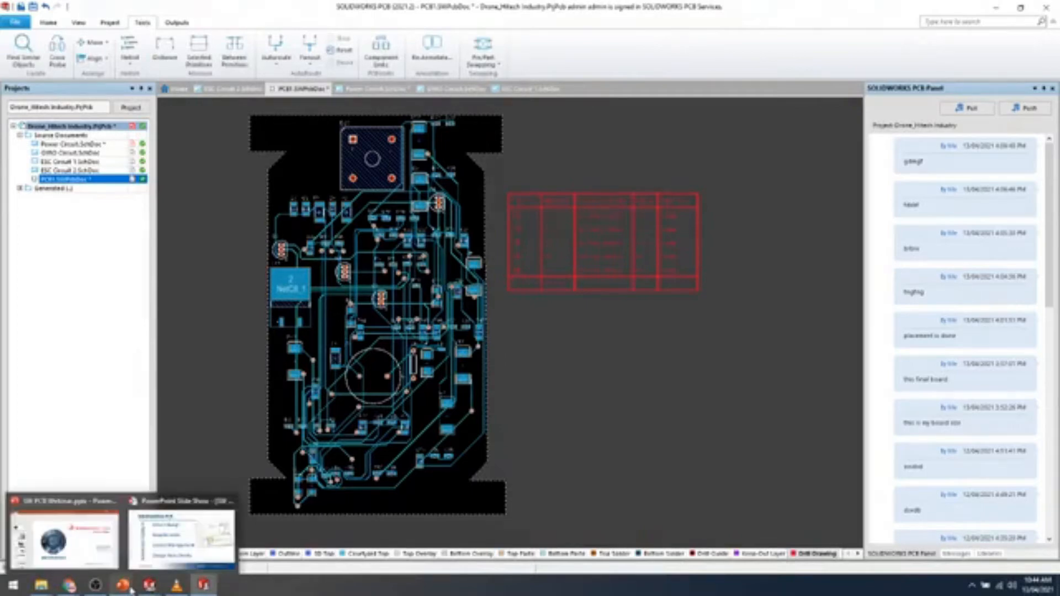
left_click(159, 544)
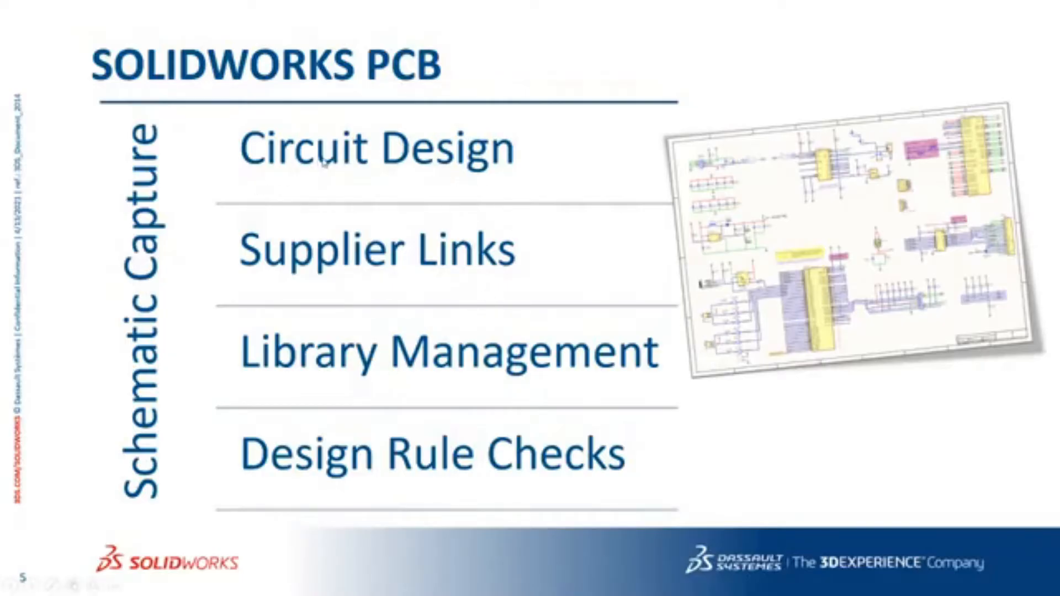
left_click(442, 181)
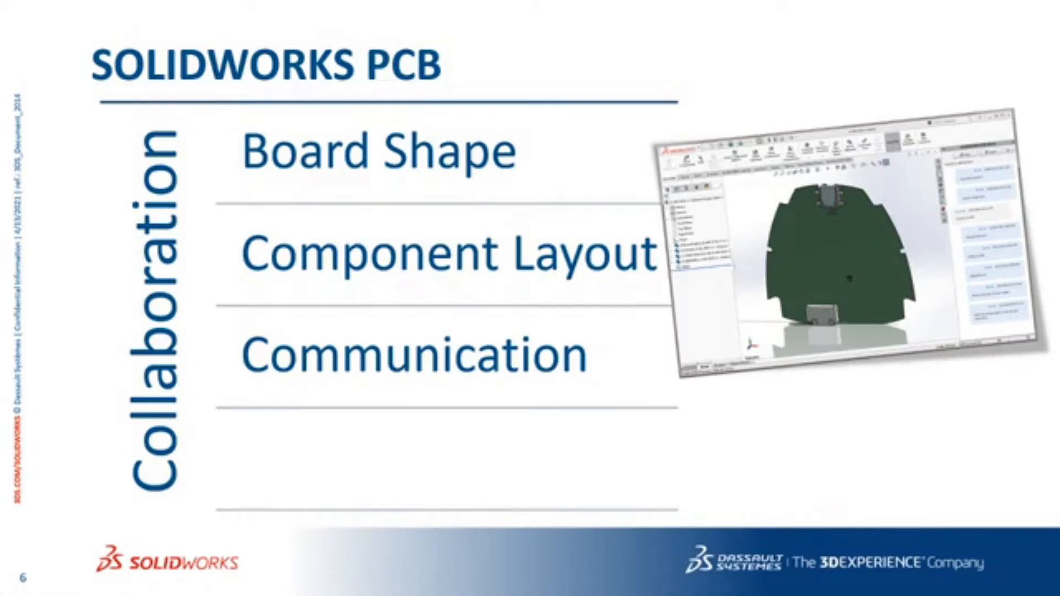
key("Right")
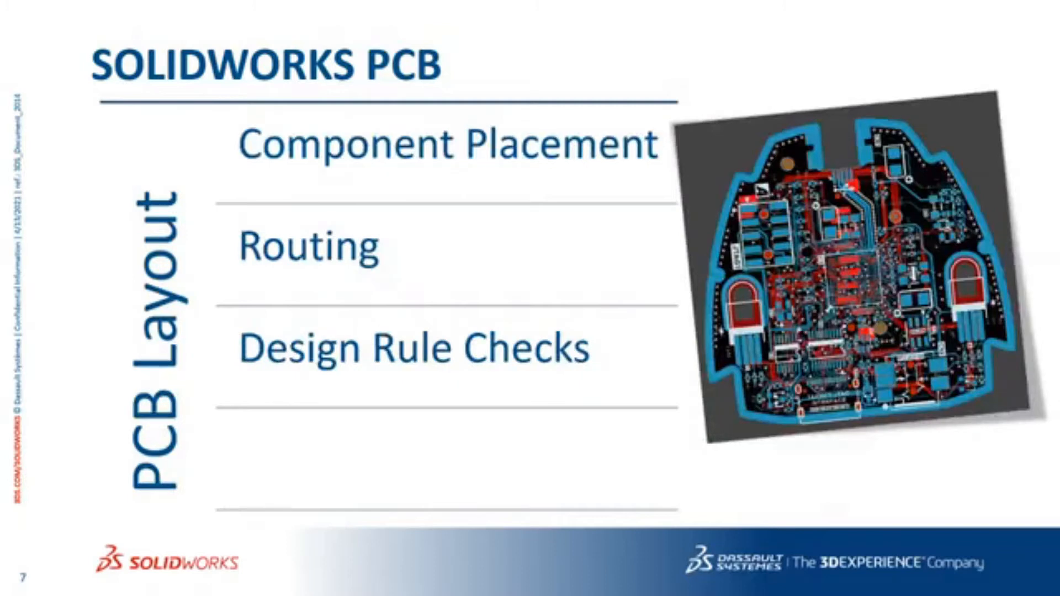